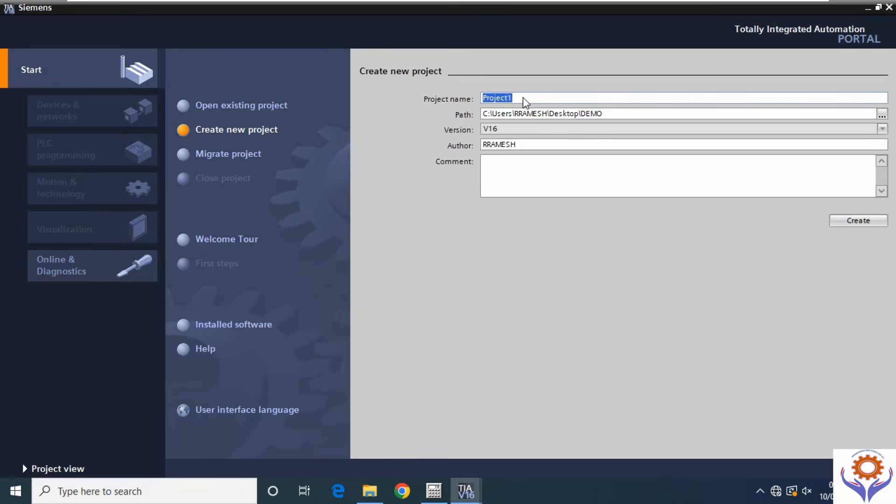
Create a new project named S7-1500H_RED.
left_click_drag(526, 98, 478, 101)
type("S7-1500")
type("h")
key("BackSpace")
type("H_RED")
left_click(851, 222)
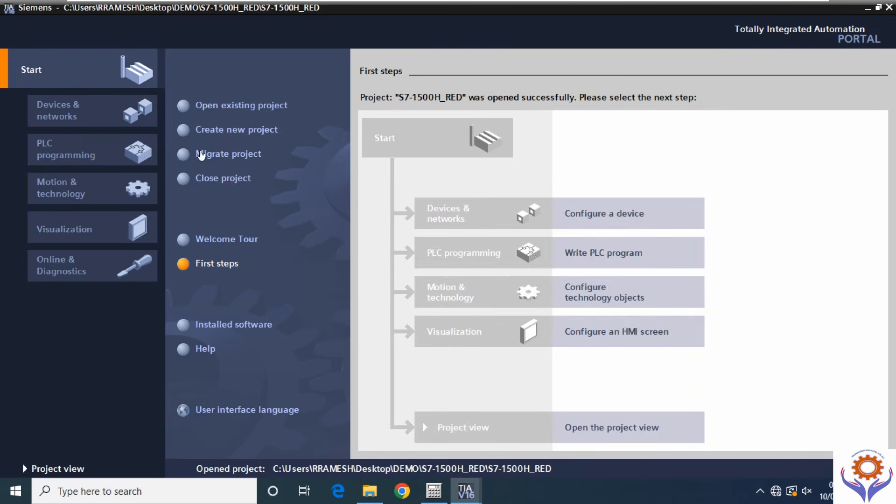
Find the CPU 1517H-3 PN, article 6ES7 517-3HP00-0AB0, among the S7-1500 controllers for a new device and examine its version and description.
left_click(593, 217)
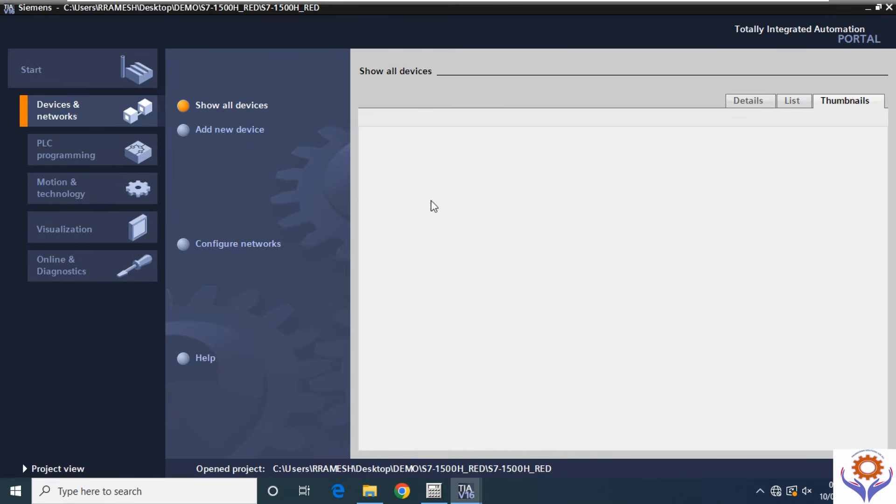
left_click(184, 131)
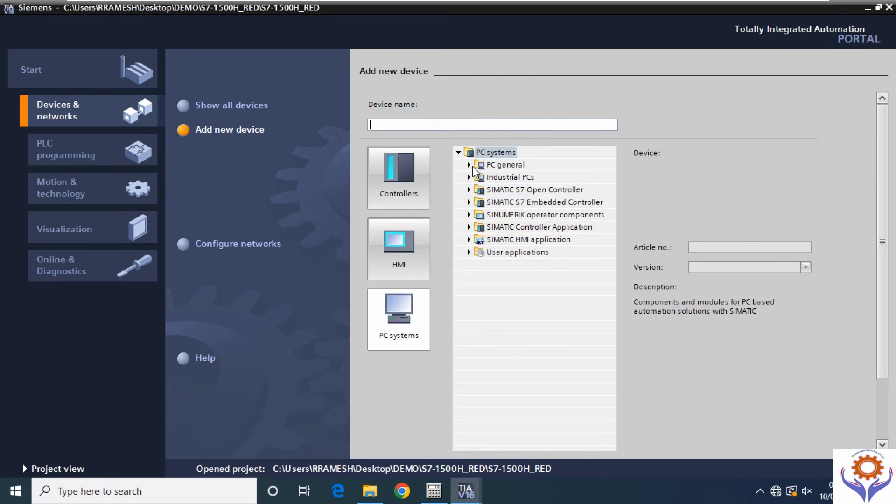
left_click(470, 165)
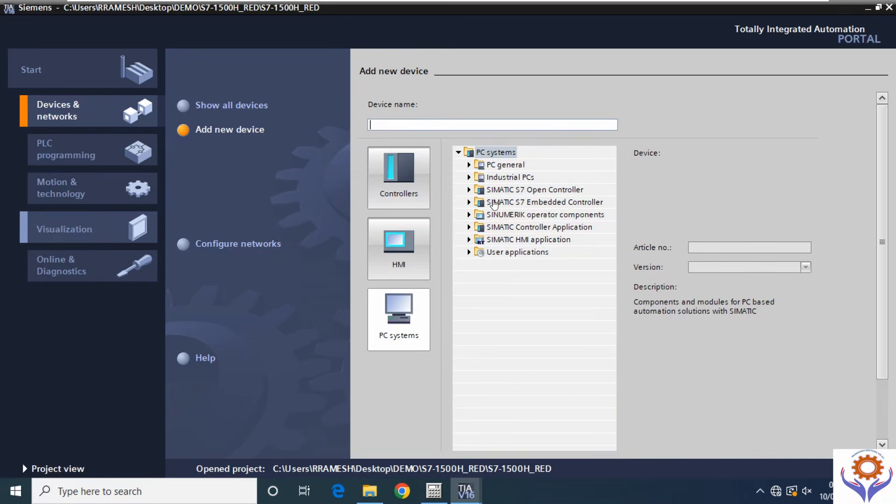
left_click(397, 181)
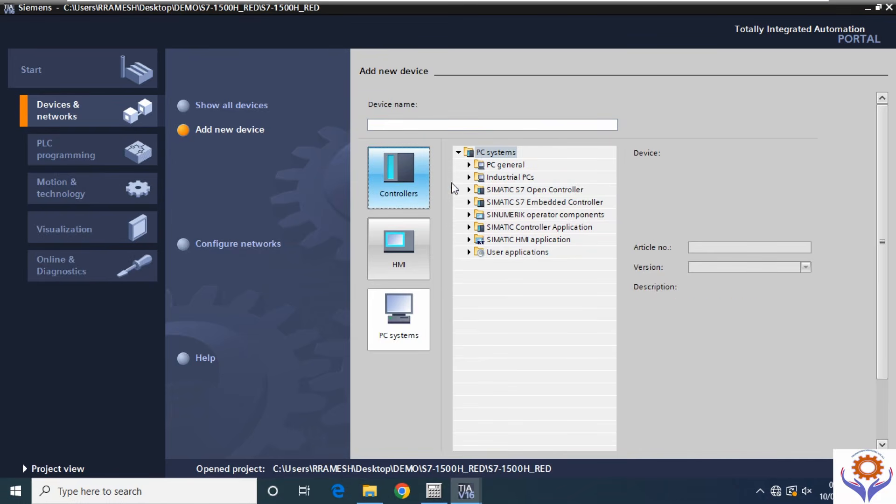
scroll(470, 185, "down", 1)
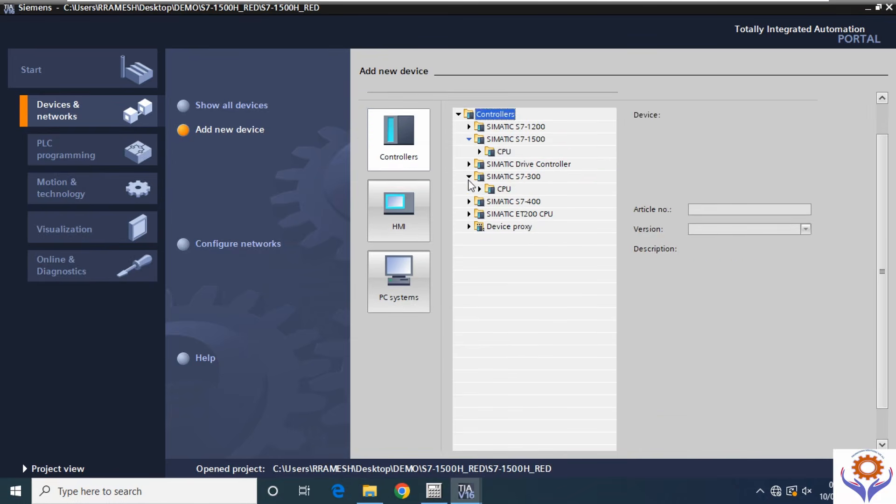
left_click(480, 151)
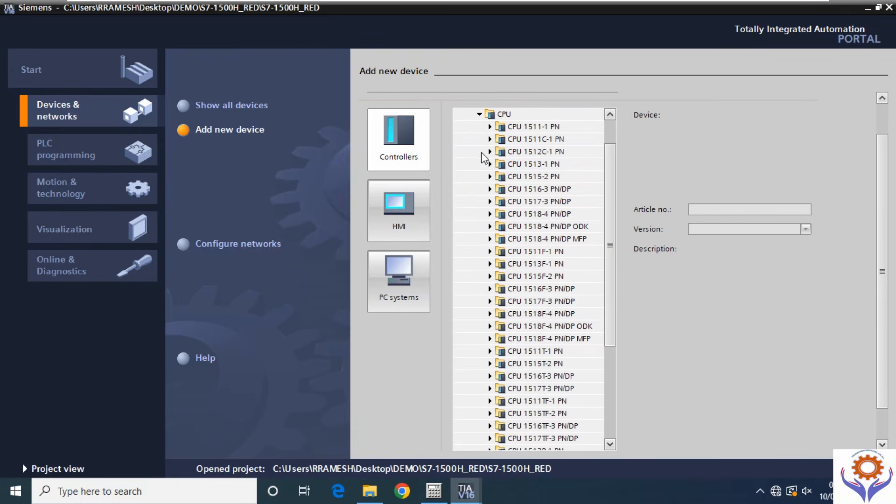
left_click_drag(610, 220, 610, 289)
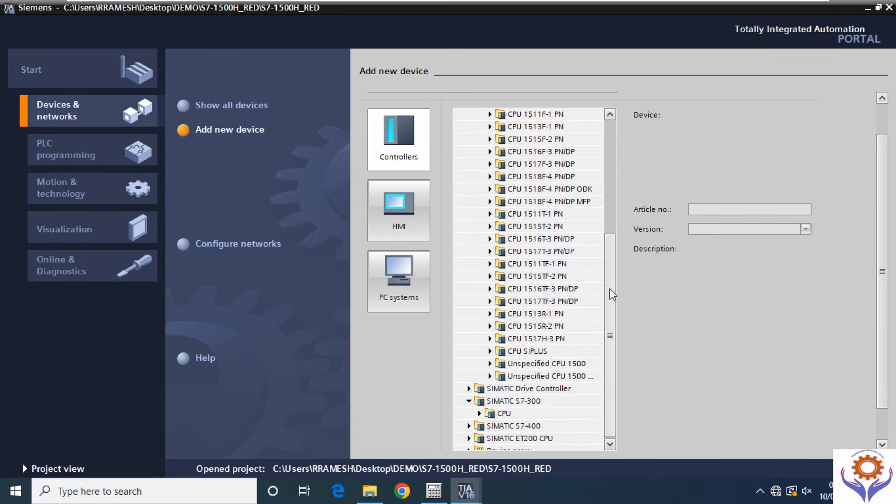
left_click(490, 338)
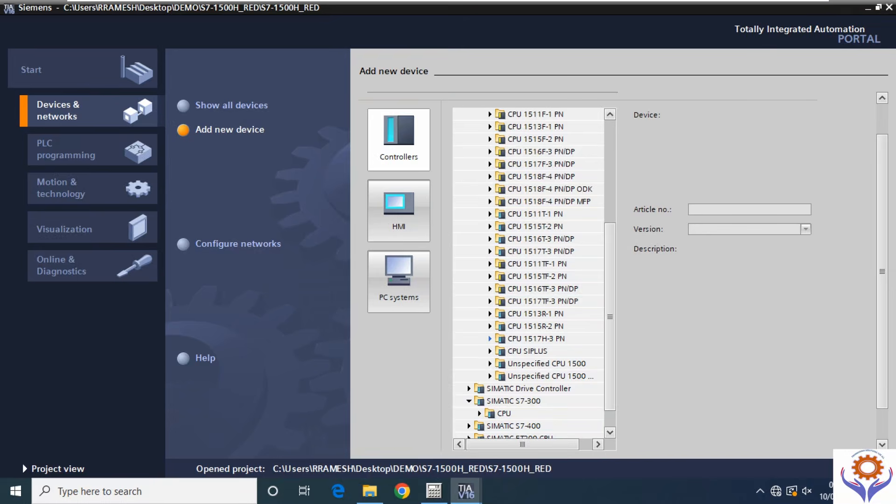
left_click(491, 339)
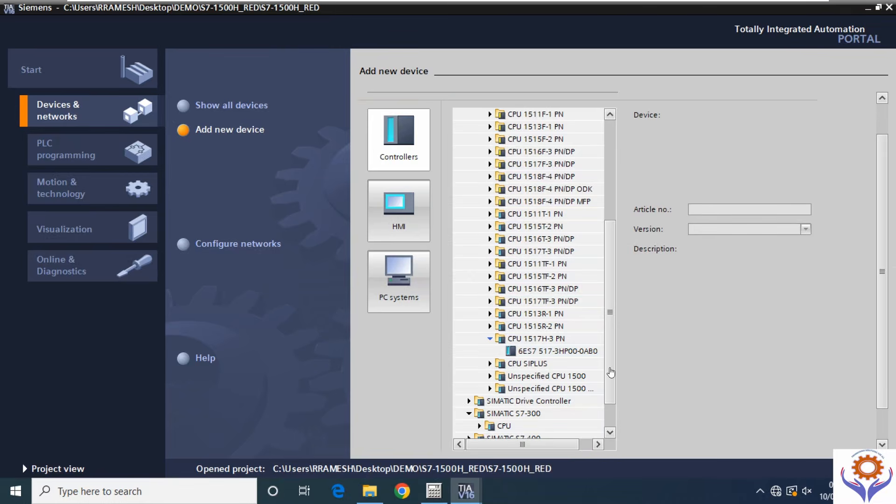
left_click(583, 354)
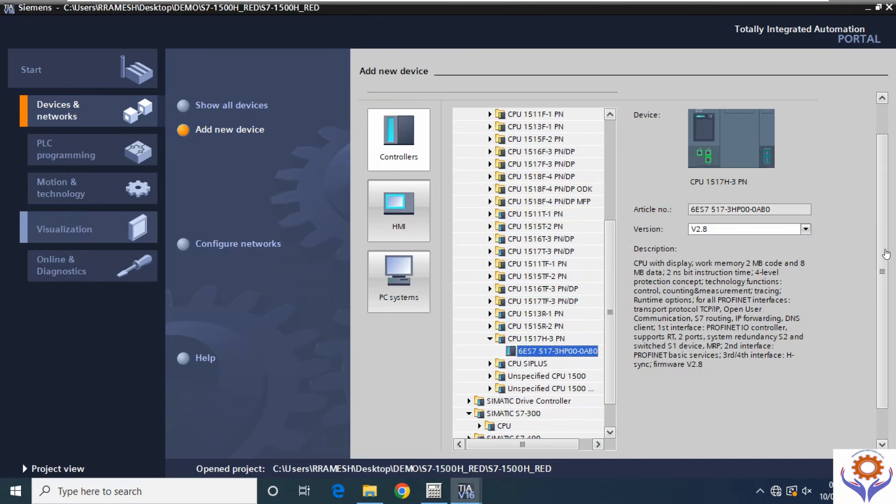
left_click_drag(881, 247, 882, 277)
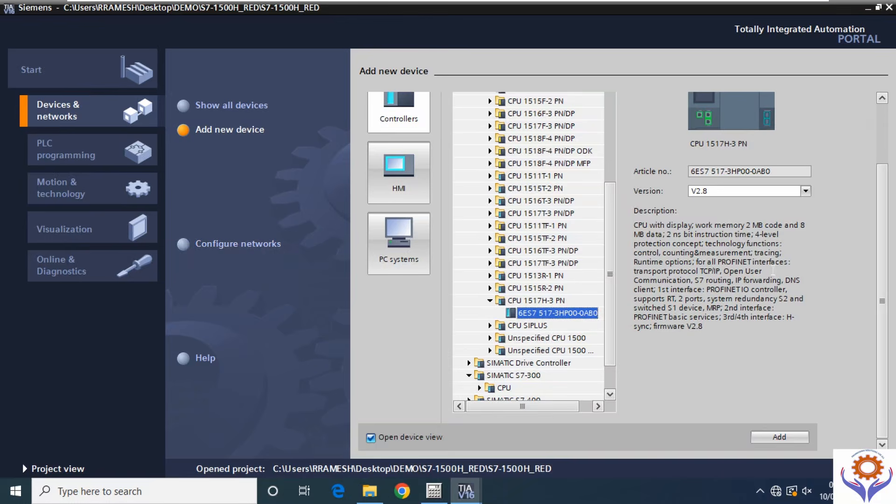
Open the network configuration and place a CPU 1517H-3 PN (6ES7 517-3HP00-0AB0) in the network view.
left_click(188, 245)
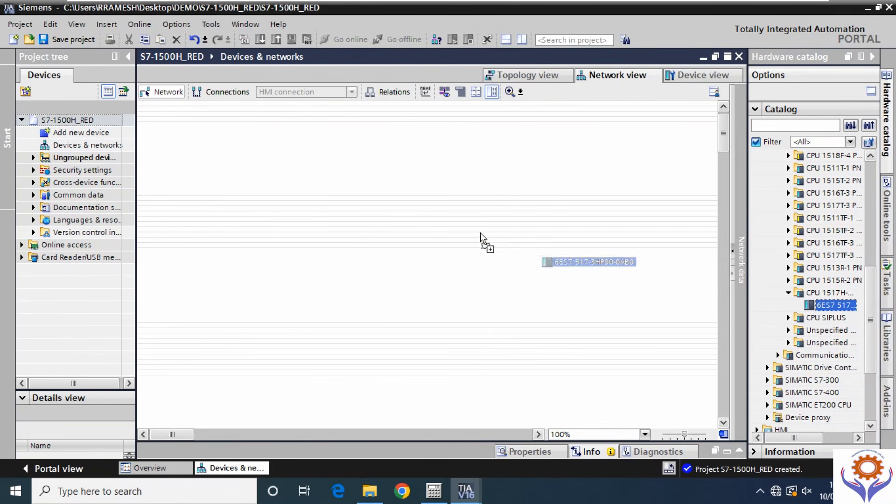
left_click_drag(480, 232, 354, 168)
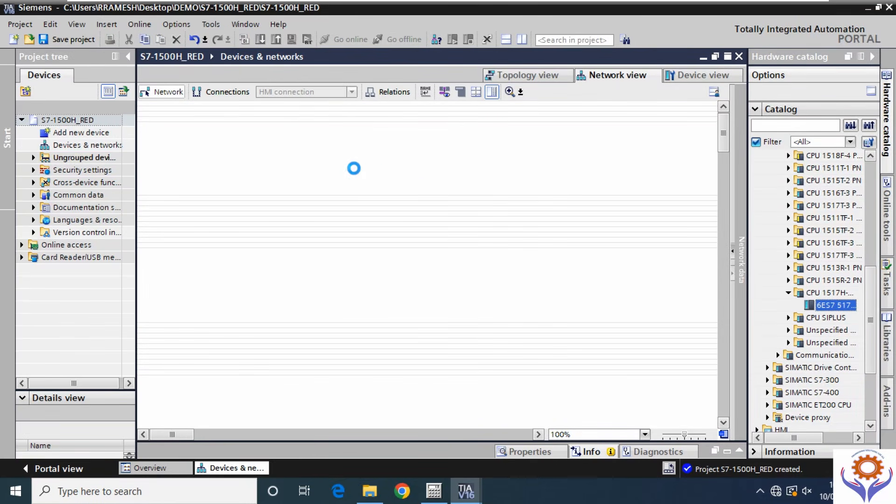
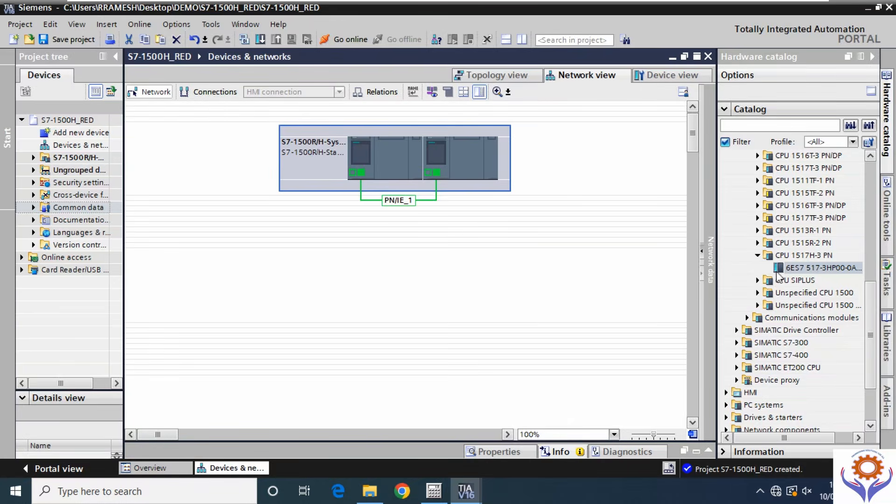
Collapse the CPU 1517H-3 PN, CPU and SIMATIC S7-1500 folders in the hardware catalog.
left_click(757, 255)
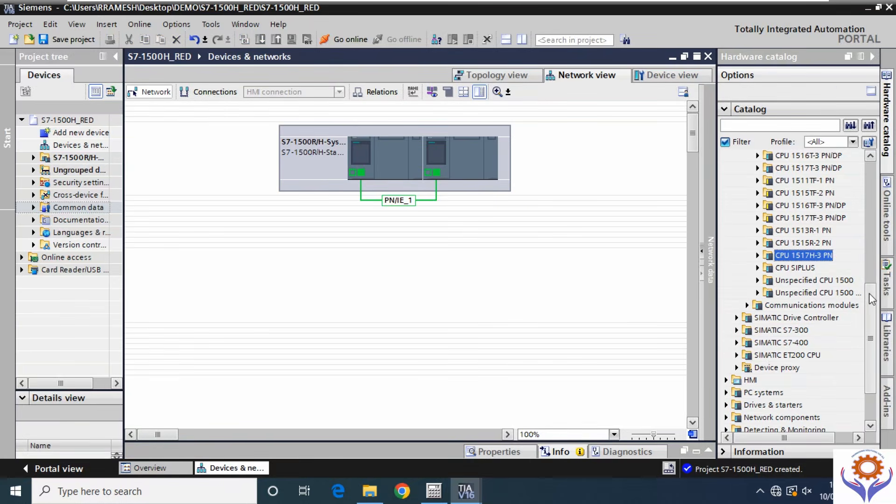
scroll(861, 241, "up", 8)
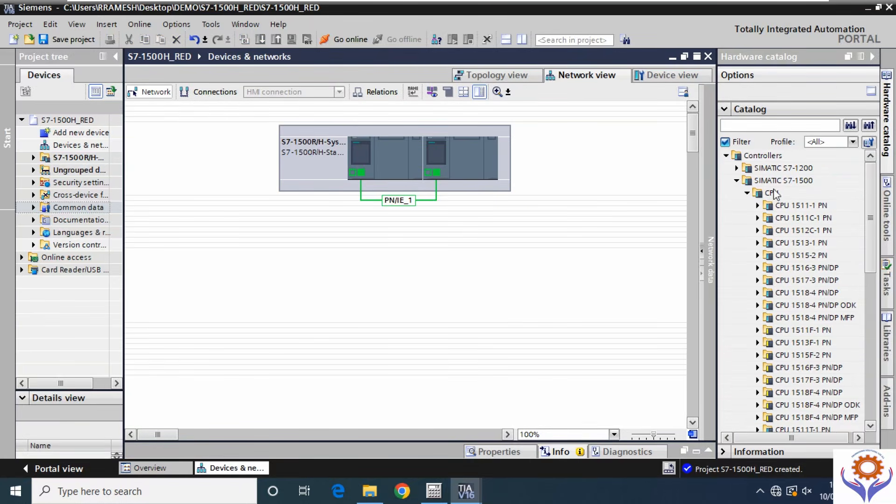
left_click(747, 193)
left_click(736, 180)
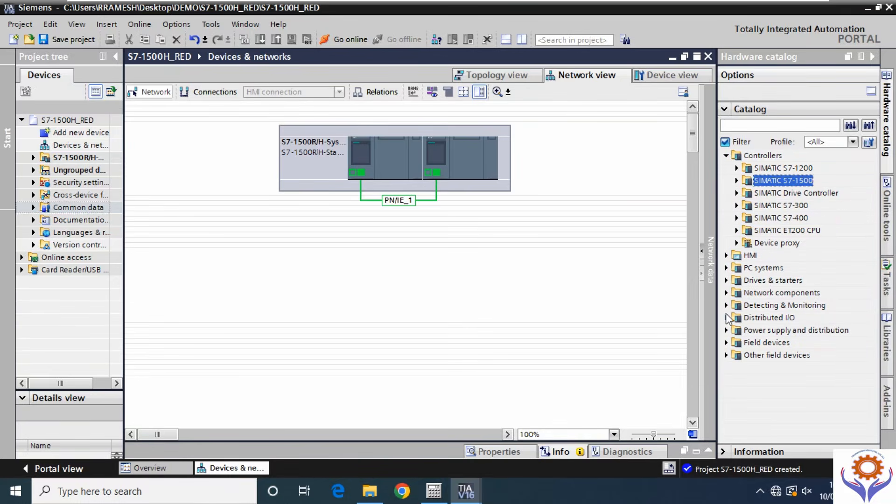
Place three ET 200SP PROFINET interface modules IM 155-6 PN HF (6ES7 155-6AU01-0CN0) side by side below the redundant CPUs.
left_click(727, 318)
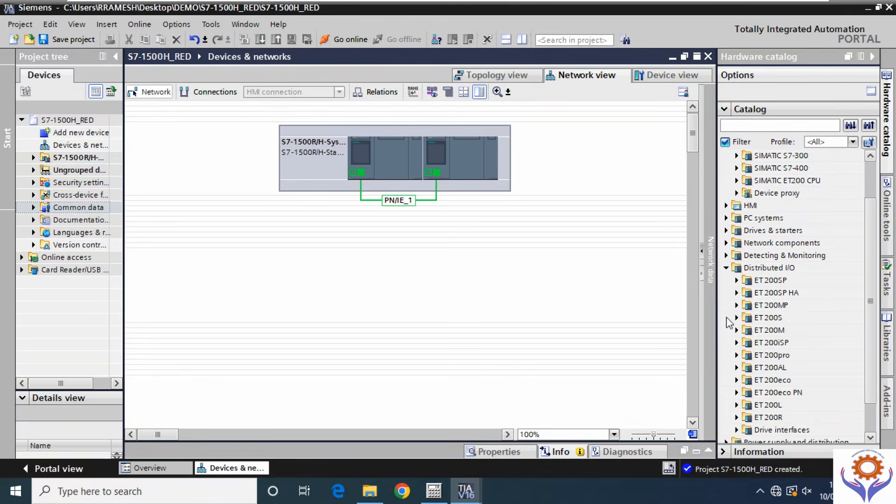
left_click(736, 281)
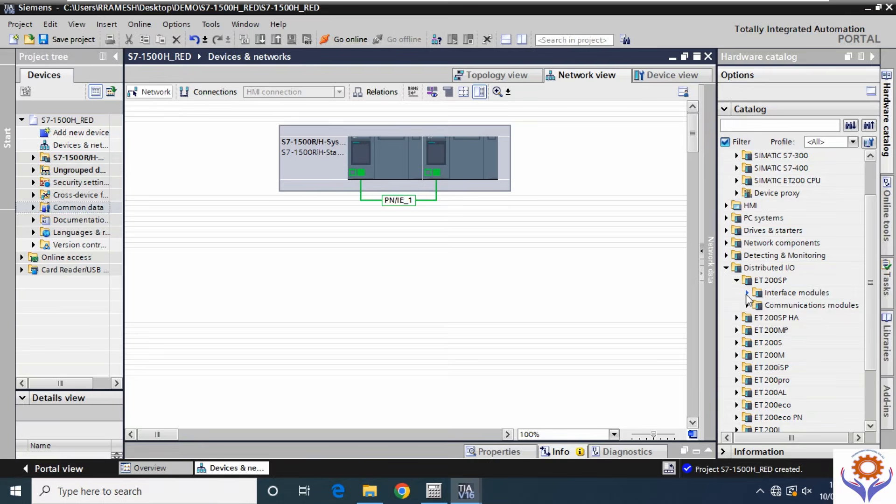
left_click(747, 293)
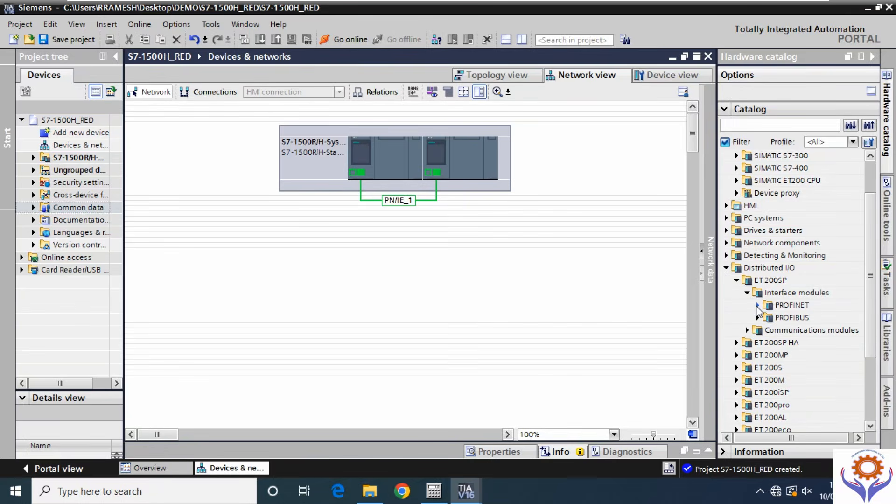
left_click(758, 305)
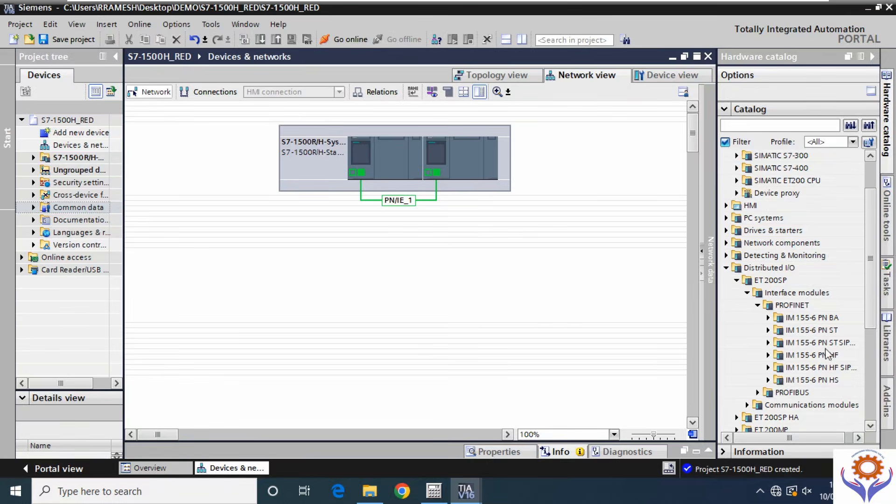
left_click(768, 355)
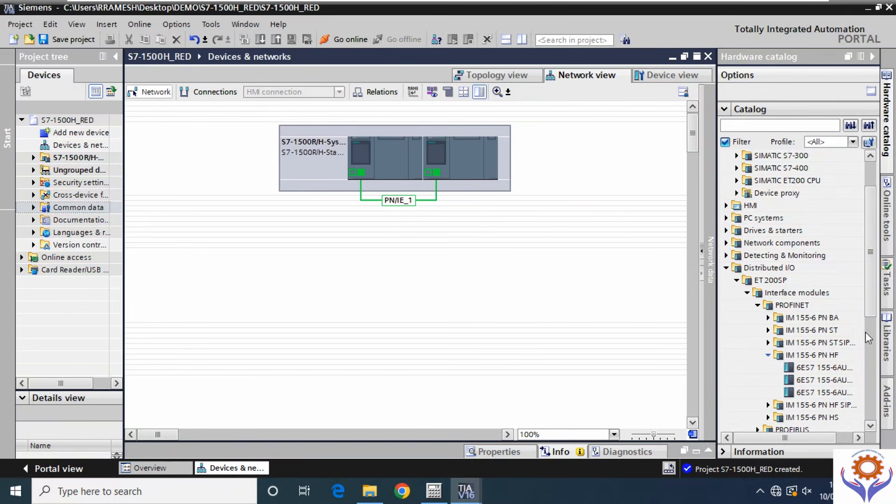
left_click_drag(872, 303, 872, 329)
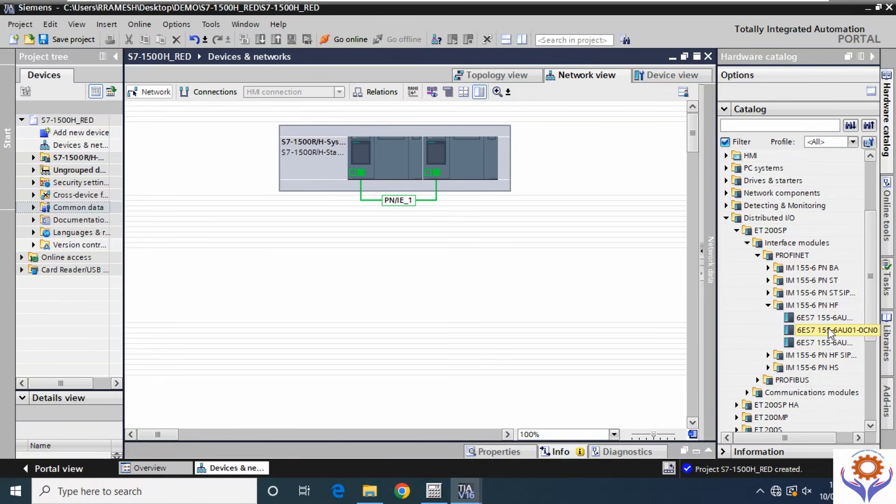
left_click_drag(828, 329, 211, 271)
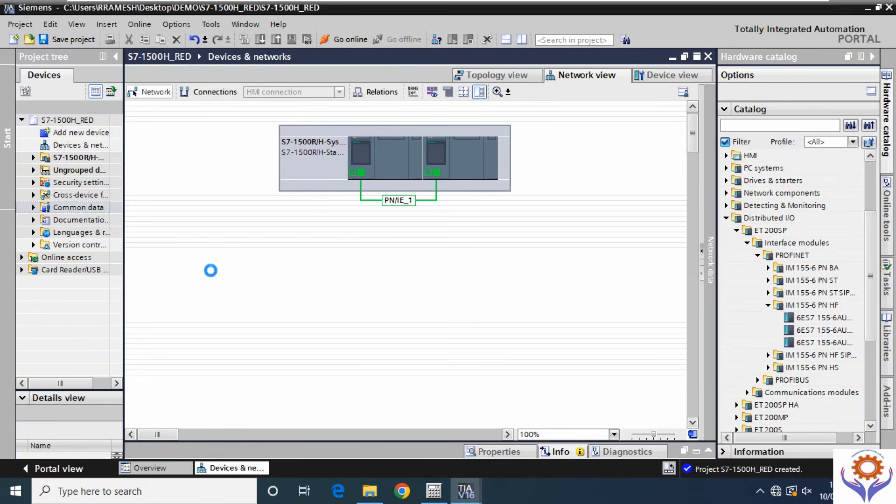
left_click_drag(211, 270, 214, 278)
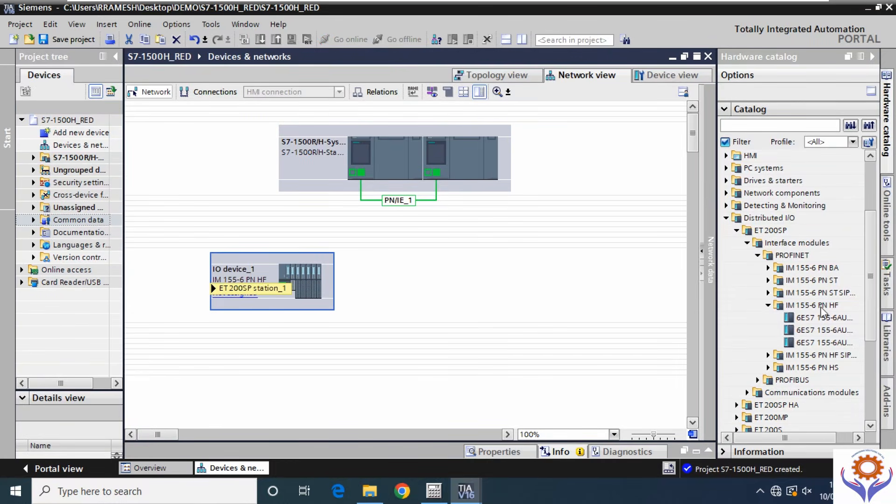
left_click_drag(818, 332, 410, 280)
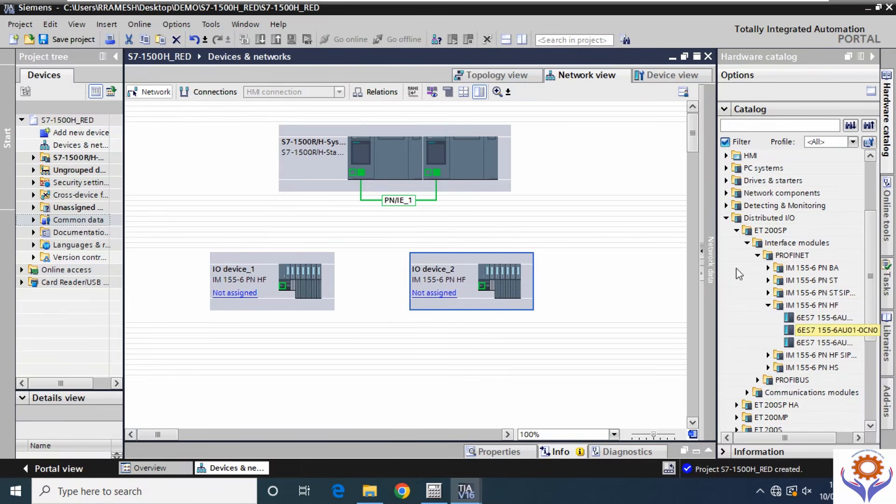
left_click_drag(812, 329, 609, 280)
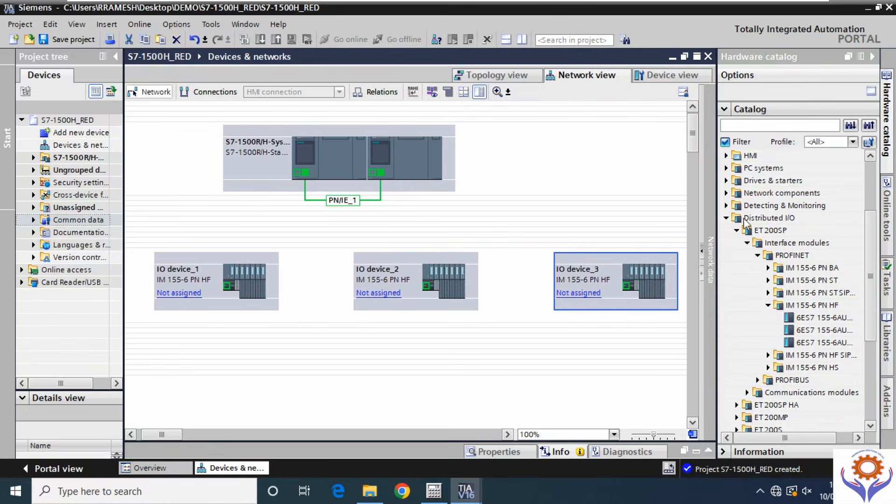
Place an HMI TP1900 Comfort, a 19-inch SIMATIC Comfort Panel (second listed 6AV2 124-0UC02 article), to the right of the redundant CPUs.
left_click(726, 218)
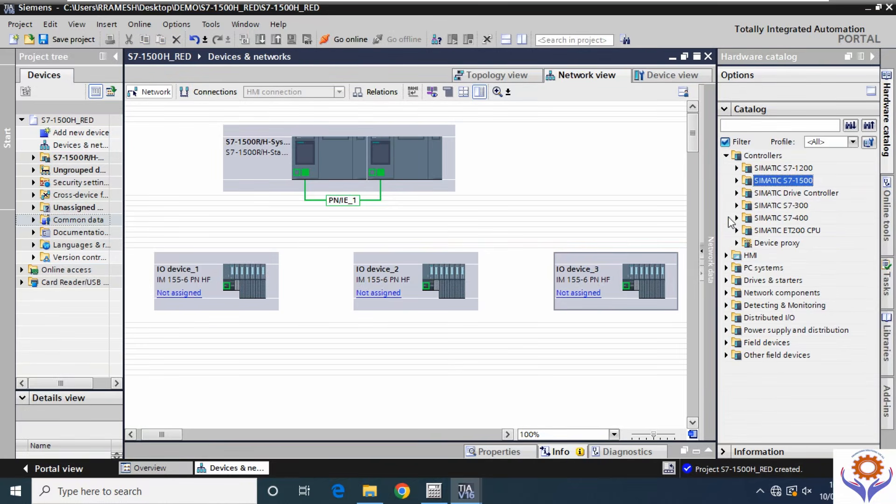
left_click(727, 256)
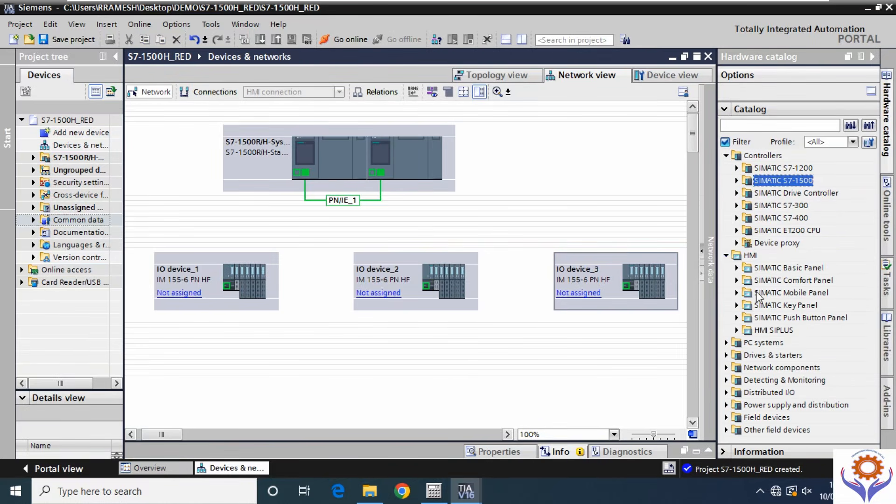
left_click(737, 268)
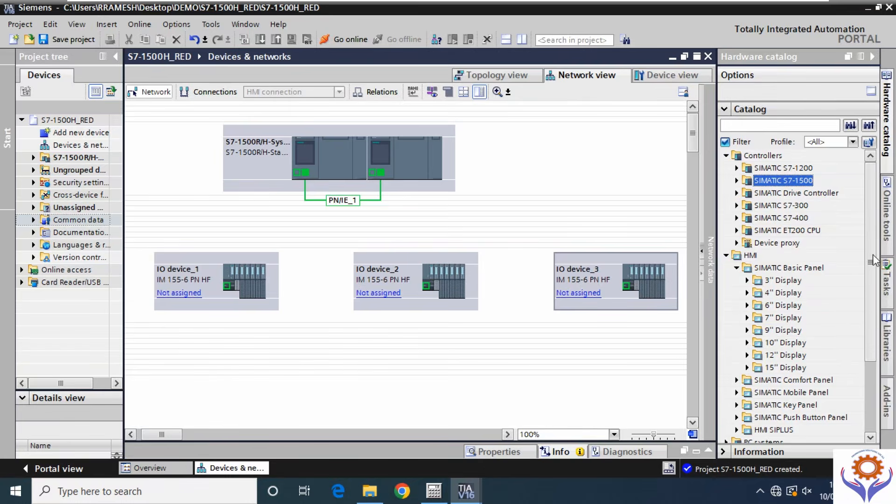
scroll(769, 303, "down", 3)
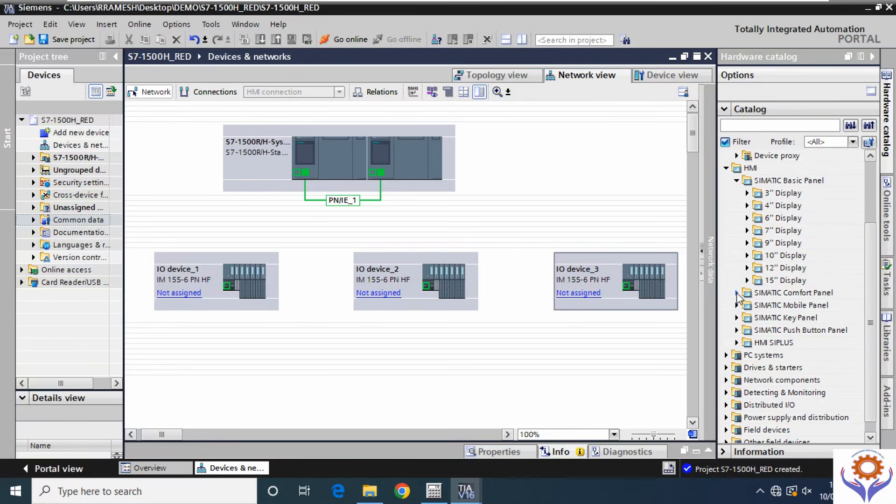
left_click(737, 292)
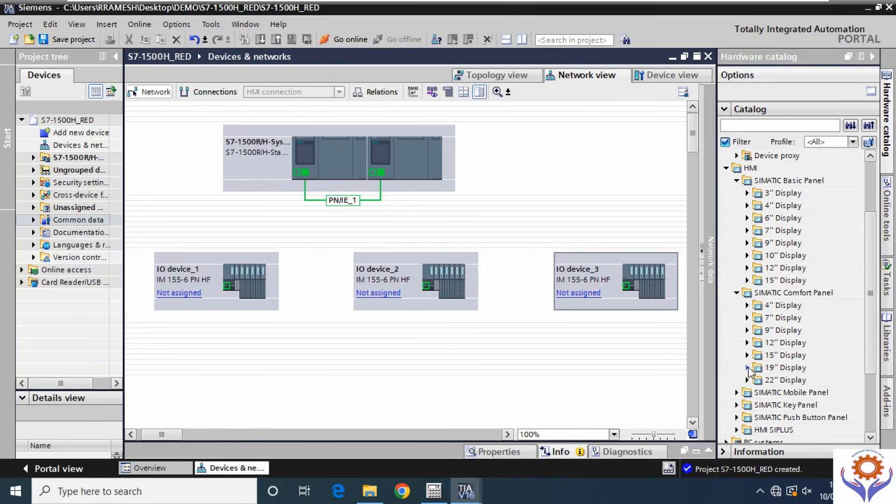
left_click(747, 367)
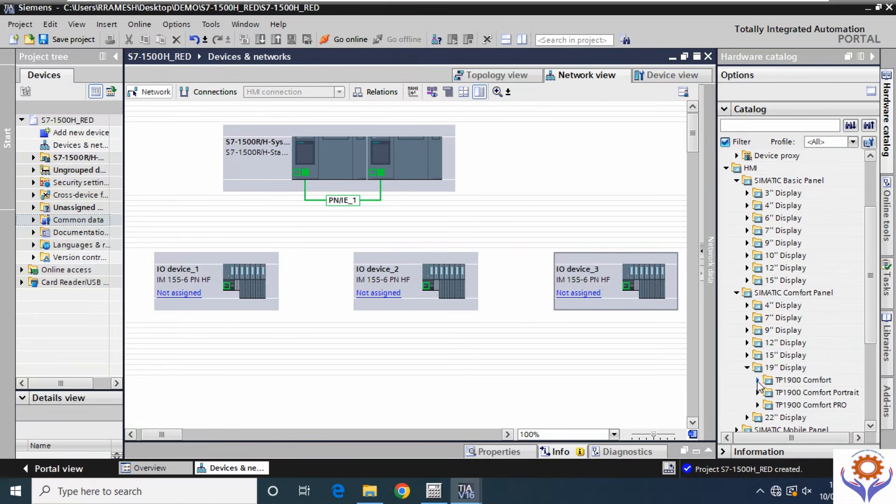
left_click(757, 380)
left_click(801, 405)
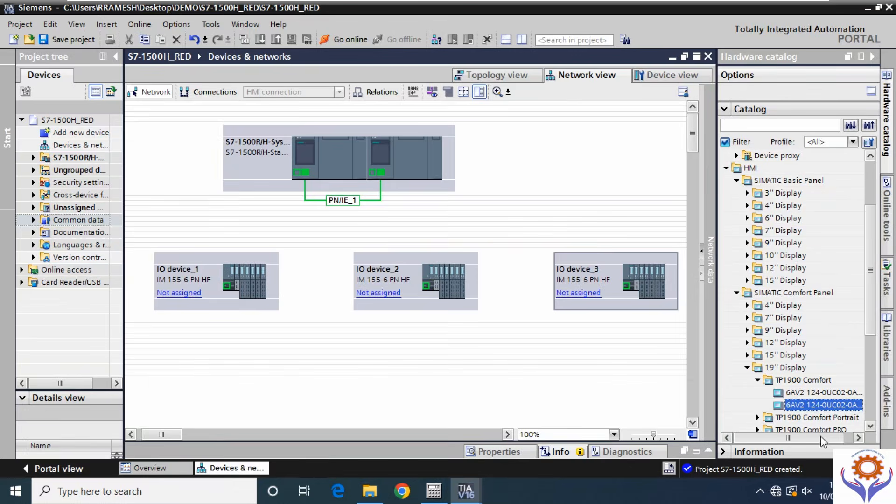
left_click_drag(808, 407, 527, 167)
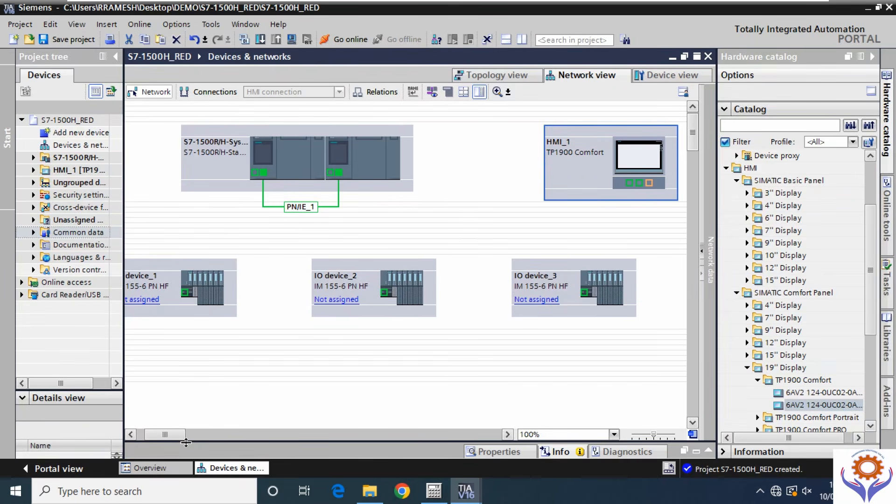
Place a second TP1900 Comfort panel of the same article to the left of the redundant CPUs and collapse the hardware catalog.
left_click_drag(174, 436, 151, 436)
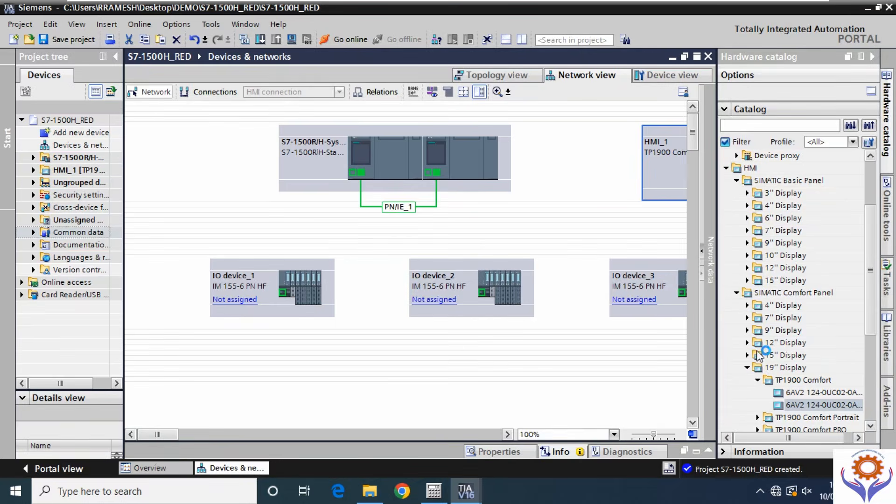
left_click_drag(794, 404, 188, 155)
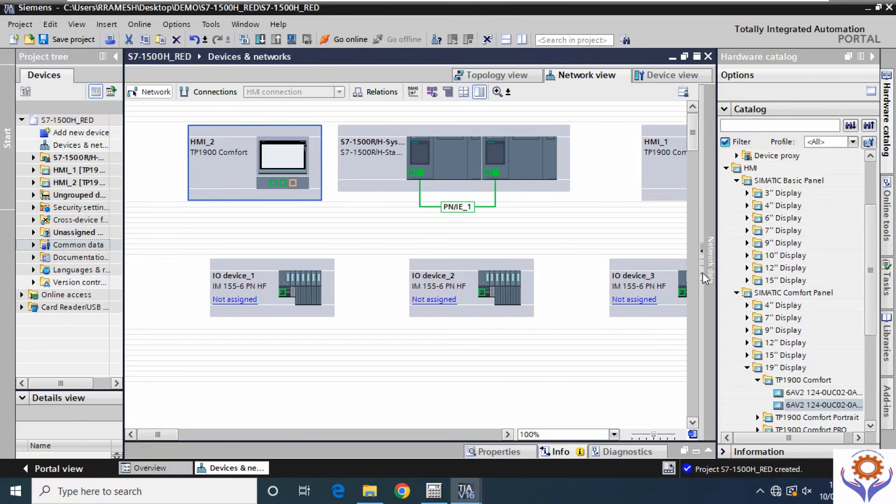
left_click(872, 56)
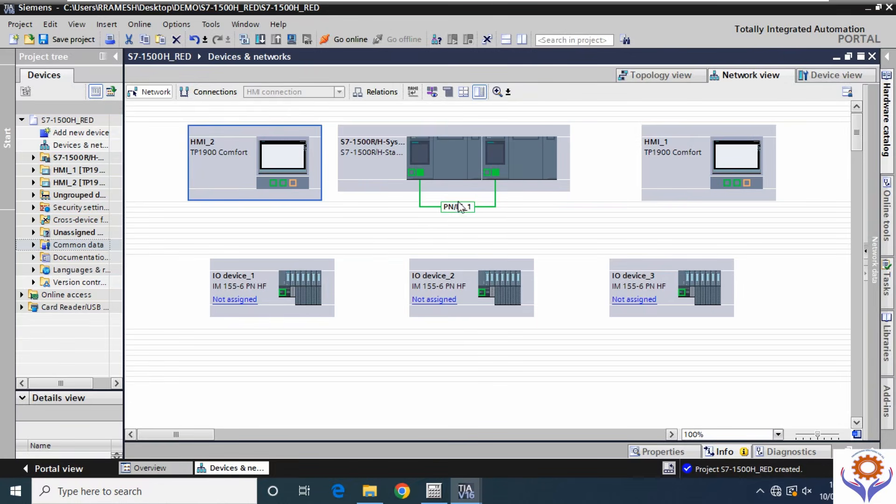
Connect IO device_1, IO device_2 and IO device_3 to the PROFINET IO system of PLC_1.
left_click(433, 205)
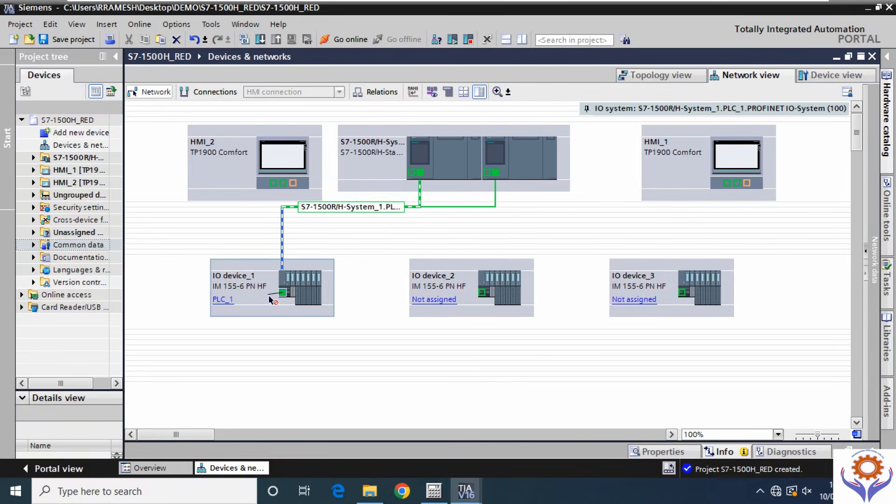
left_click(312, 279)
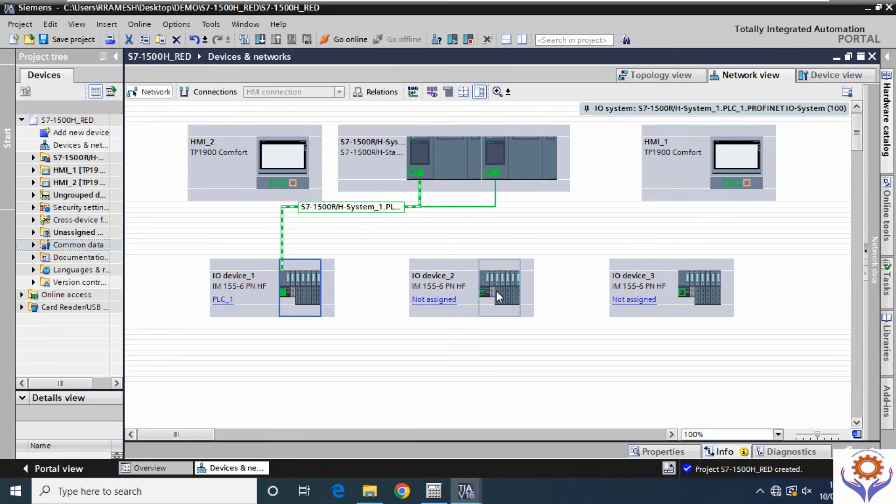
left_click_drag(482, 292, 397, 210)
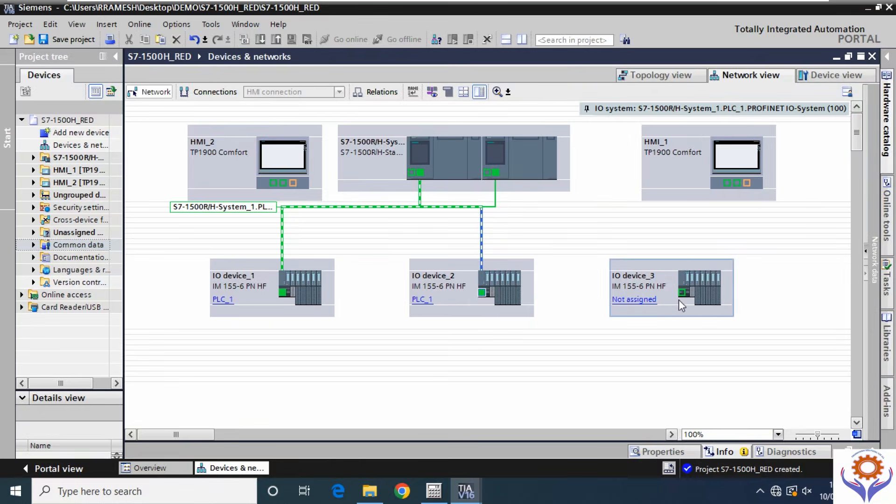
left_click_drag(682, 293, 499, 227)
left_click_drag(485, 226, 426, 210)
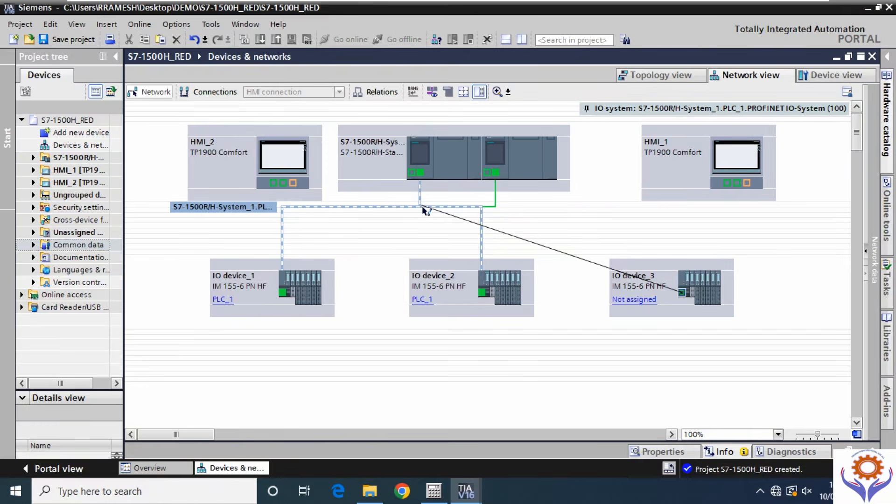
left_click_drag(426, 210, 420, 214)
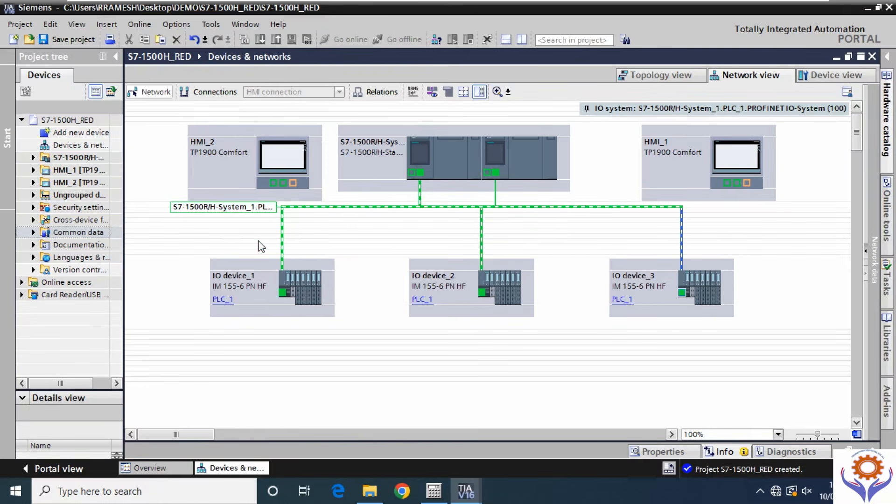
Highlight the PROFINET IO system, follow IO device_1's controller assignment to PLC_1, and view that CPU's general properties.
left_click(209, 210)
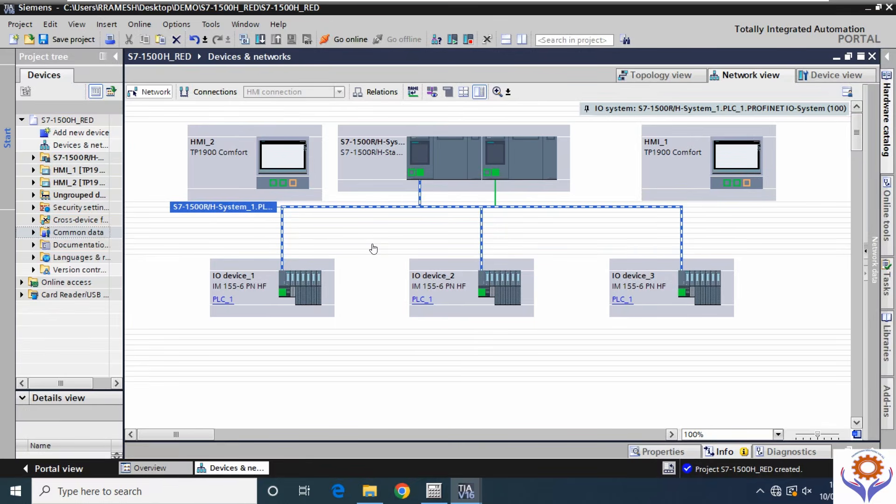
left_click(221, 301)
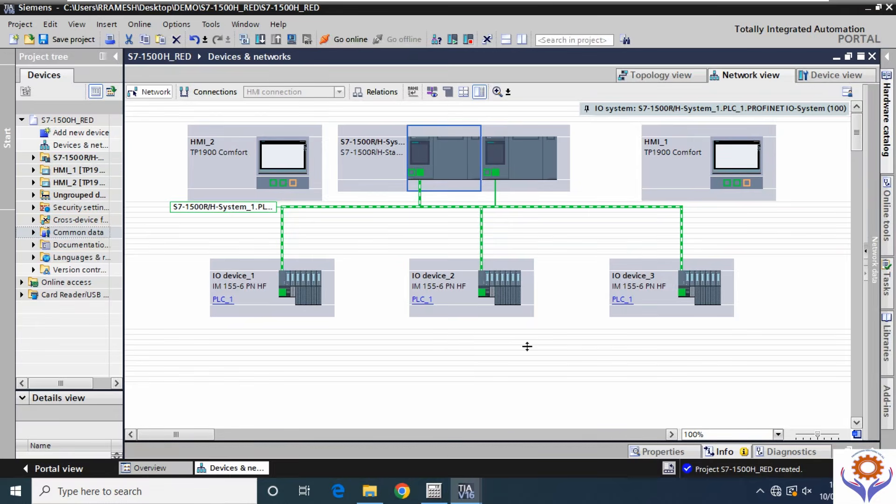
left_click_drag(527, 346, 528, 345)
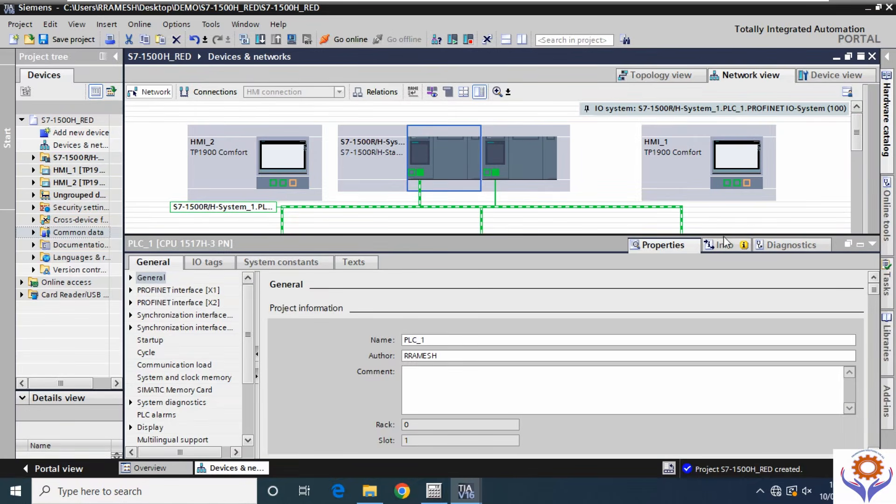
left_click_drag(723, 235, 670, 333)
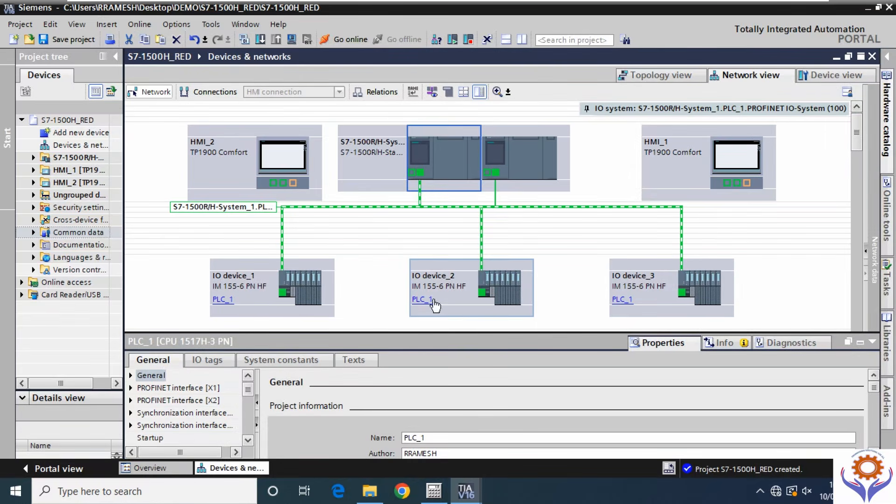
left_click(857, 122)
scroll(784, 355, "down", 1)
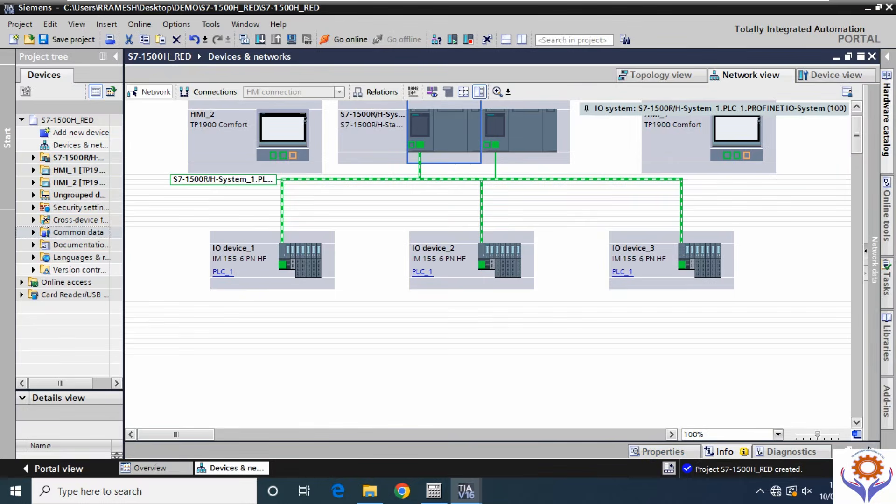
left_click(869, 448)
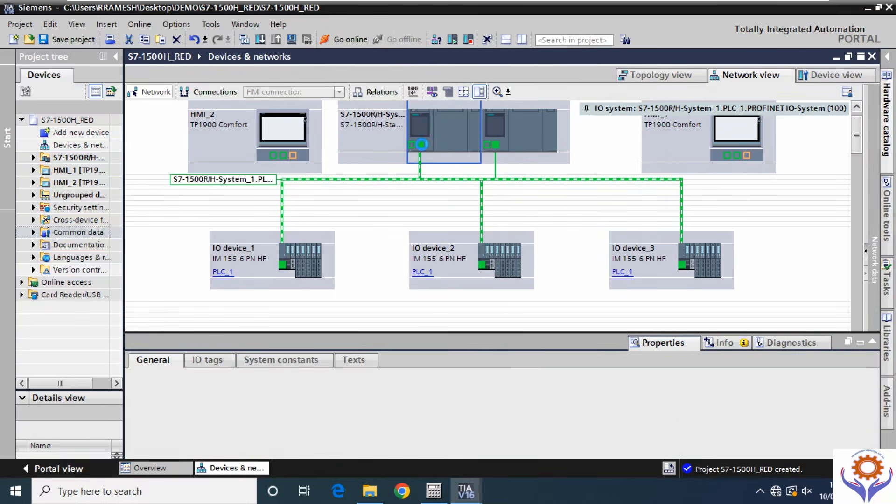
Open the properties of PROFINET interface_1 [X1] on PLC_1 and undock them into a floating window below the network.
left_click(421, 145)
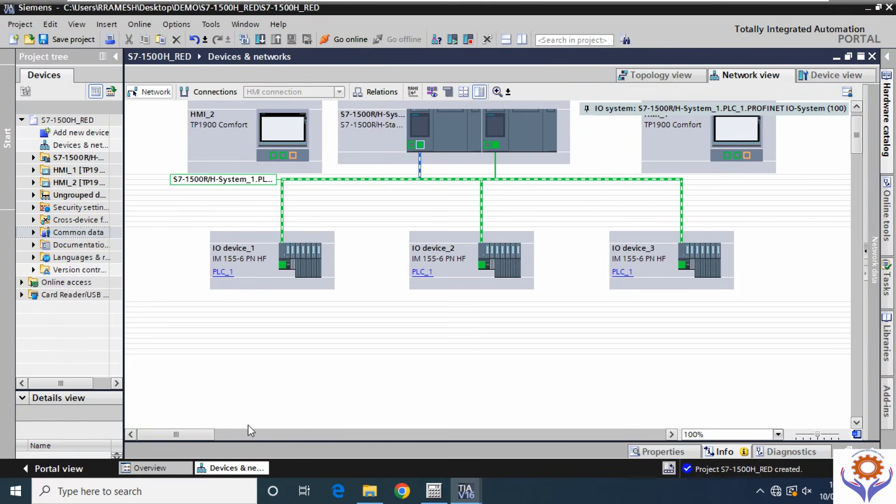
left_click_drag(217, 443, 220, 344)
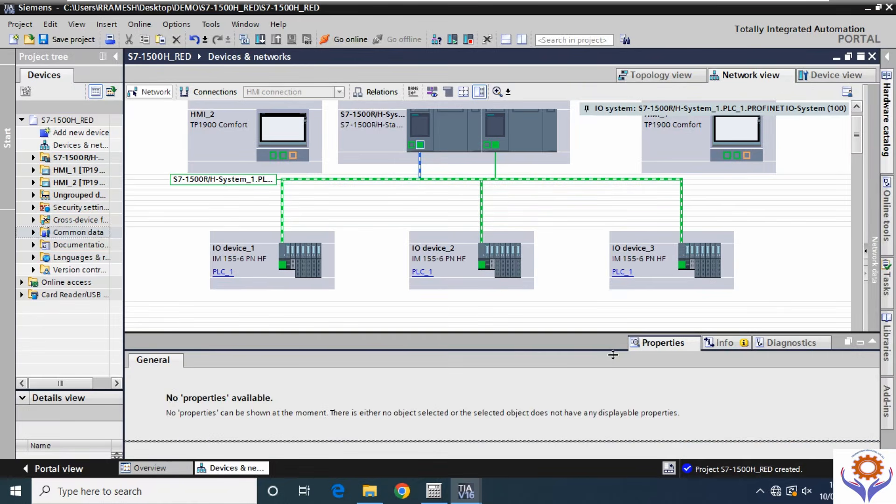
left_click(848, 342)
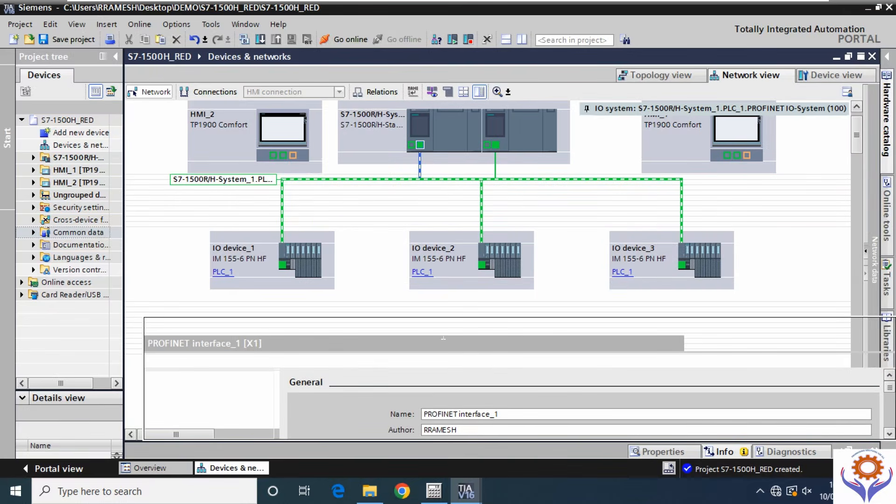
mouse_move(441, 326)
left_mouse_down()
mouse_move(379, 324)
mouse_move(427, 322)
mouse_move(419, 324)
left_mouse_up()
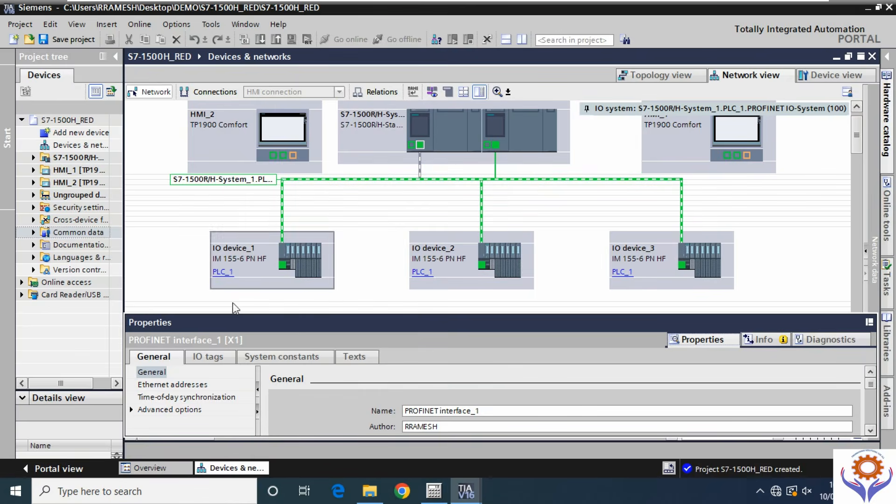
Review the Ethernet addresses of PROFINET interface_1 [X1] and open the media redundancy settings in its advanced options.
left_click(173, 384)
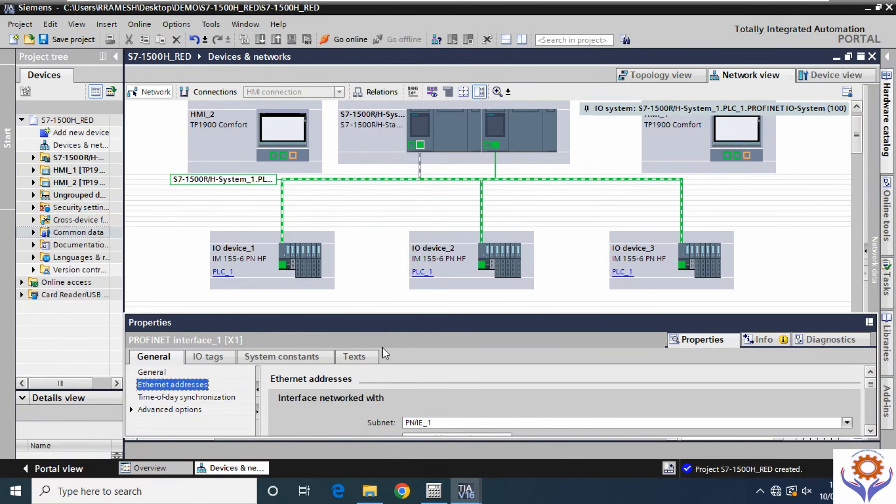
left_click_drag(872, 384, 873, 402)
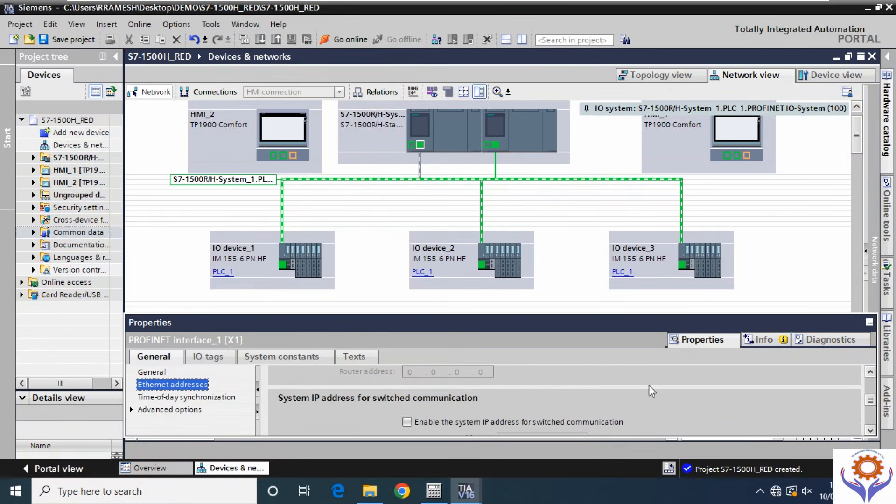
left_click(131, 410)
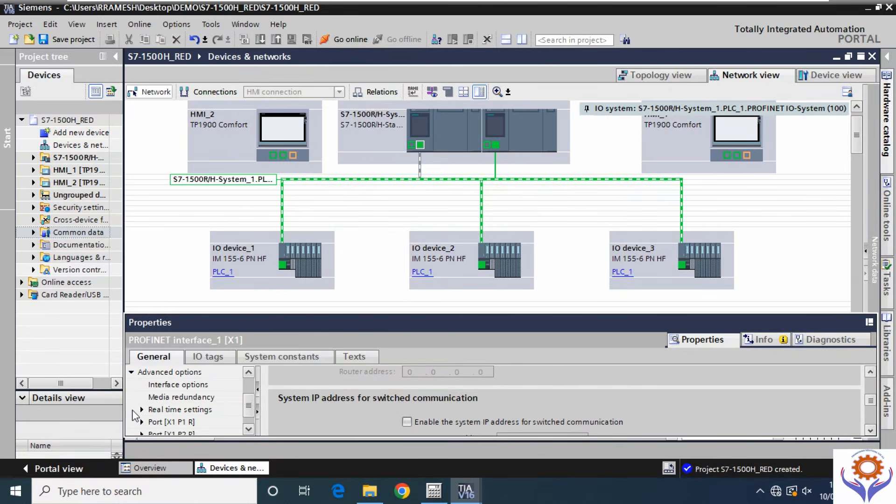
left_click(207, 397)
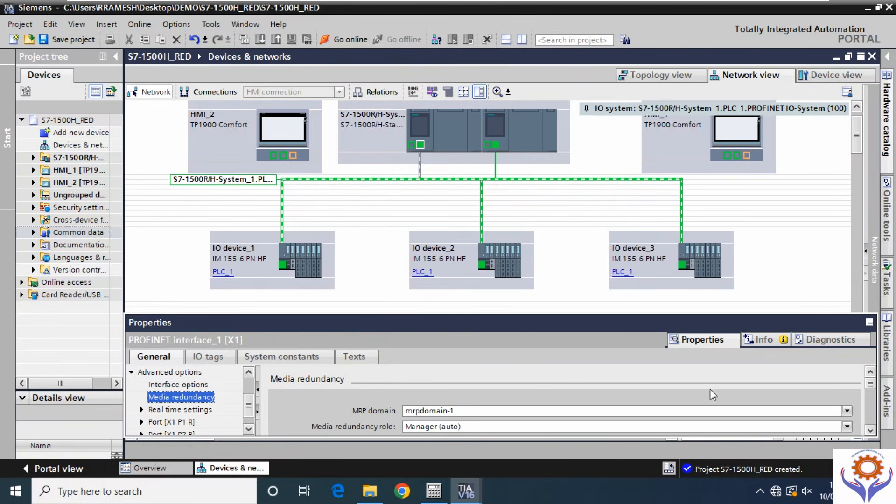
Open the domain settings of mrpdomain-1 and enlarge the properties window to show the Devices table with MRP roles and ring ports.
left_click_drag(872, 384, 873, 413)
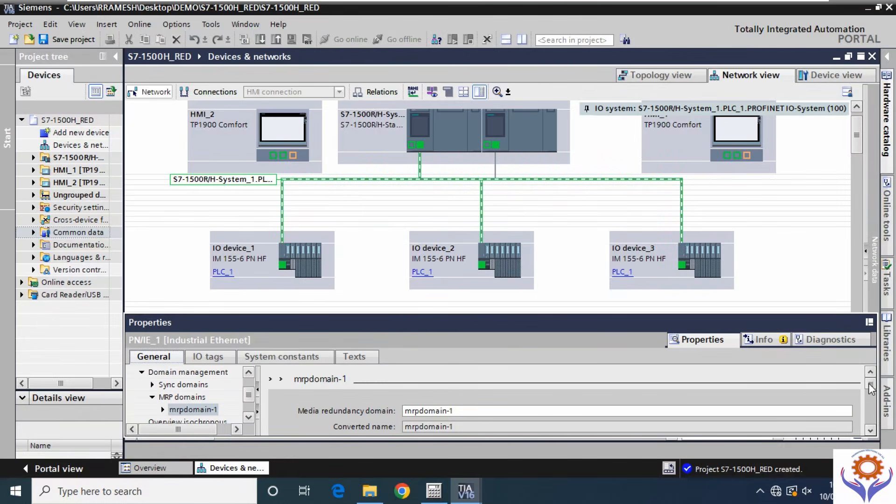
left_click_drag(868, 386, 871, 404)
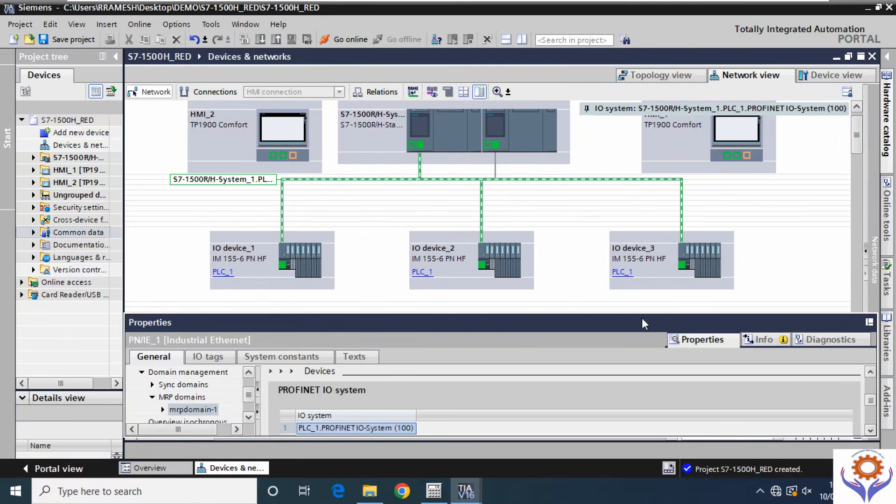
left_click_drag(639, 314, 646, 175)
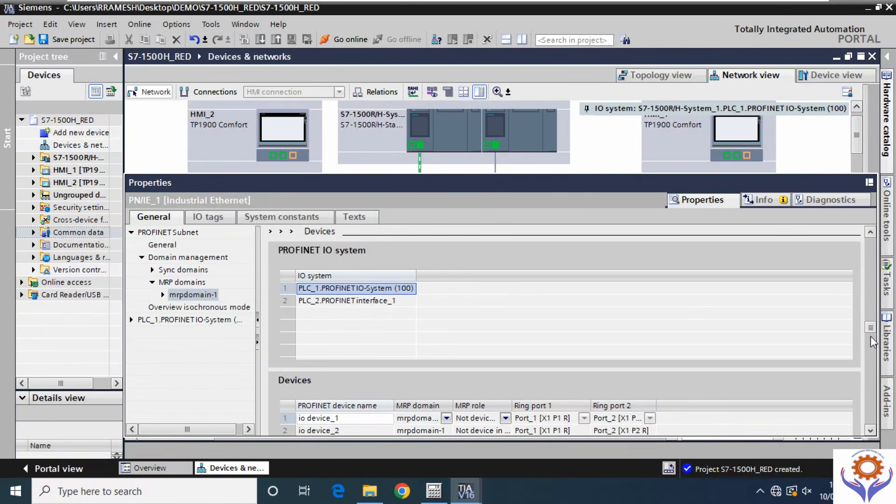
left_click(870, 430)
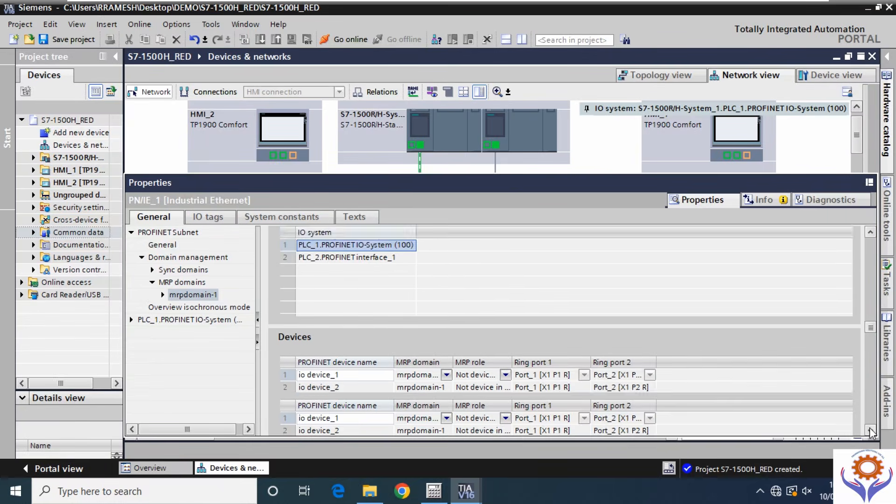
left_click(870, 430)
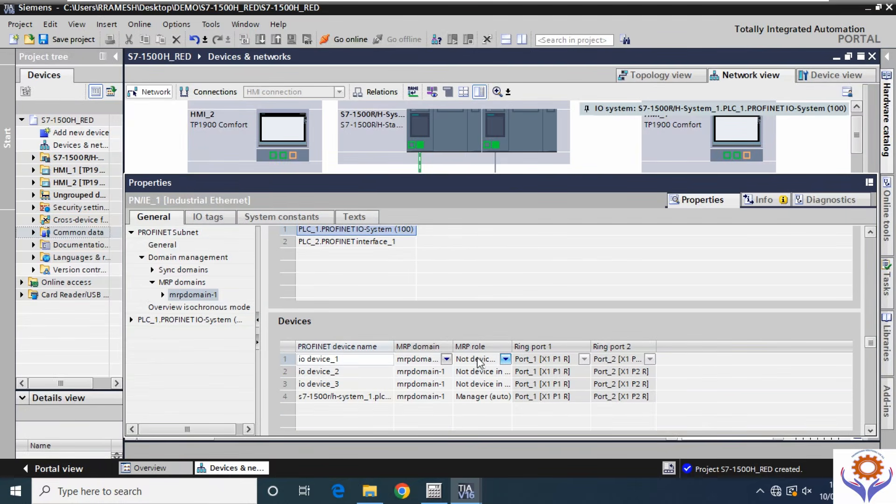
Set the MRP role of io device_1, io device_2 and io device_3 to Client in mrpdomain-1.
left_click(505, 359)
left_click(475, 380)
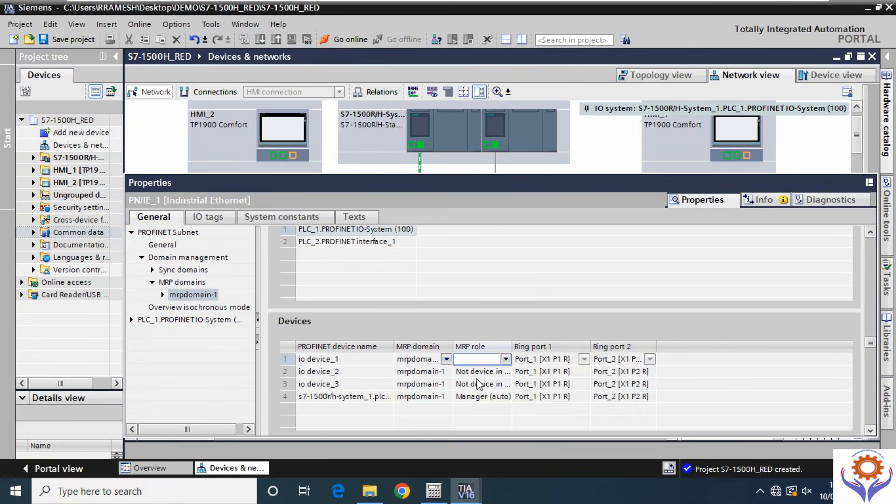
left_click(502, 370)
left_click(506, 371)
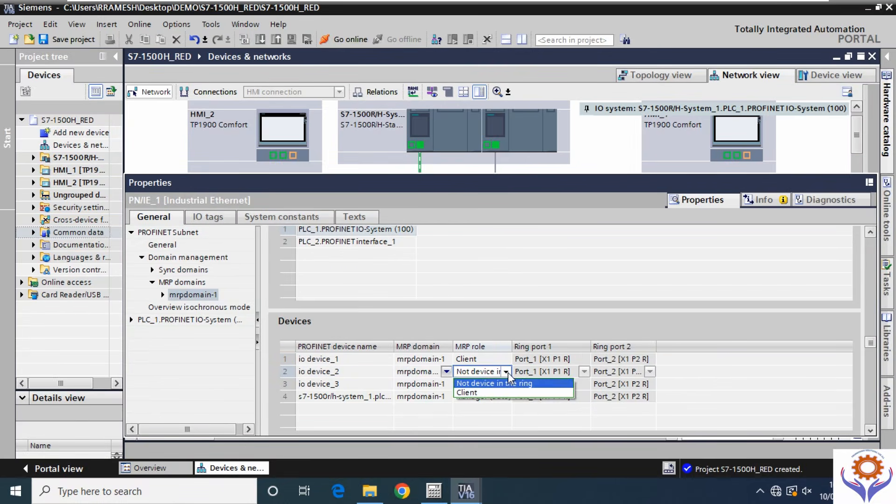
left_click(507, 372)
left_click(506, 371)
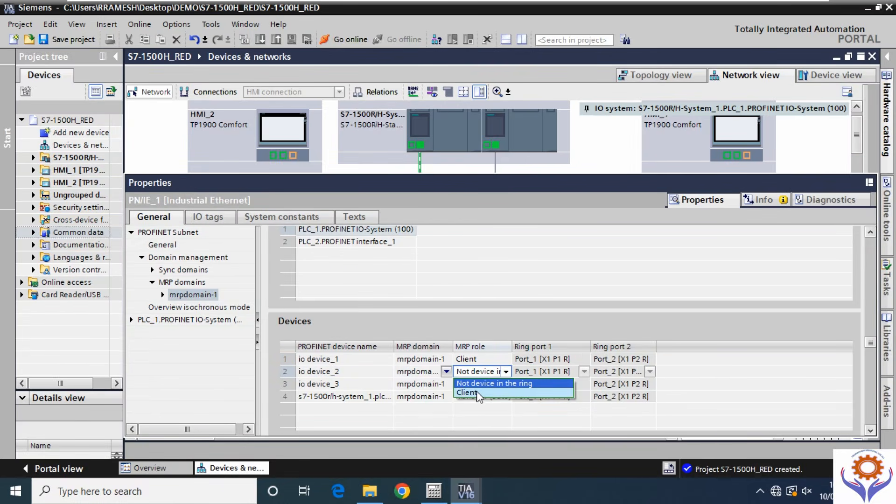
left_click(476, 391)
left_click(500, 386)
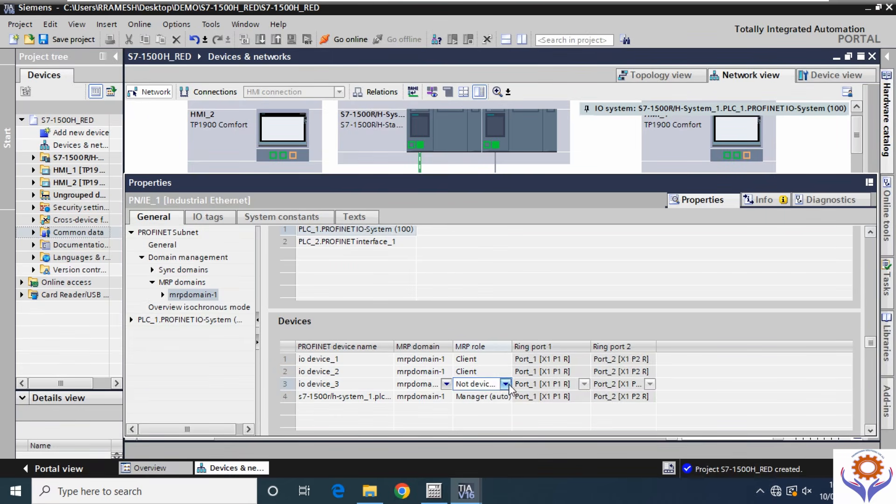
left_click(506, 384)
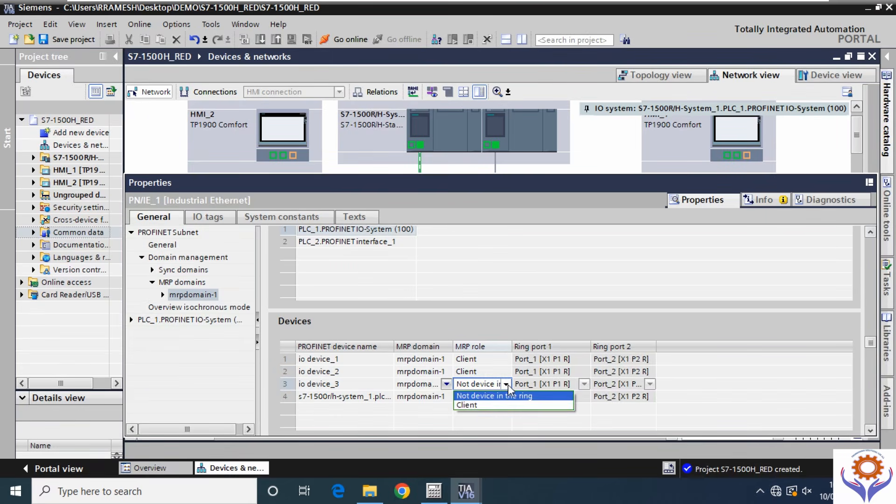
left_click(476, 406)
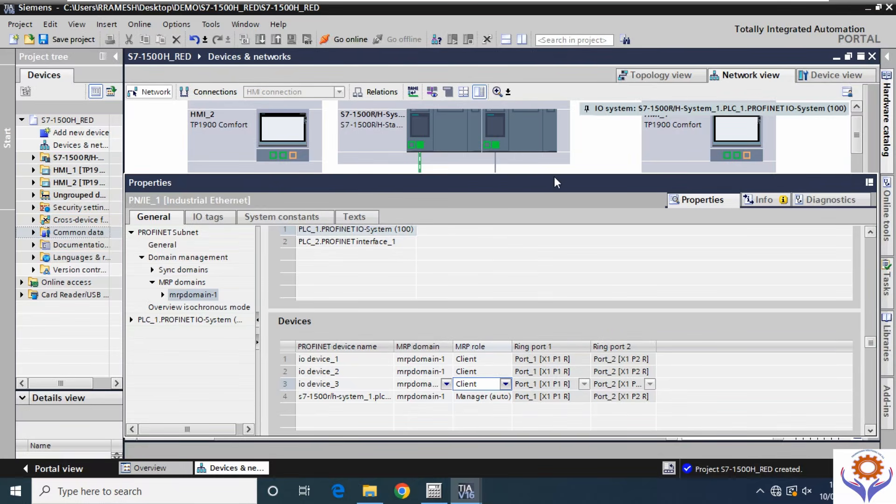
Shrink the properties window and review the interface options, general data and Ethernet addresses of PROFINET interface_1 [X1] on PLC_1.
left_click_drag(553, 173, 548, 298)
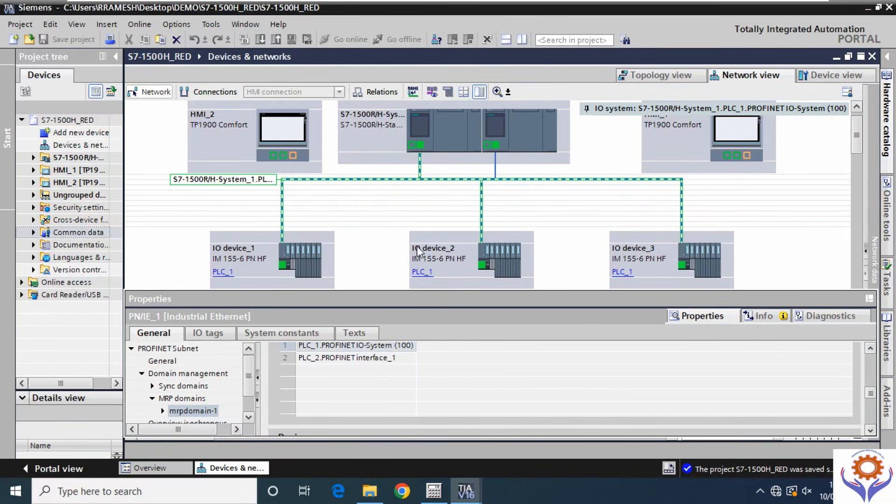
left_click(421, 146)
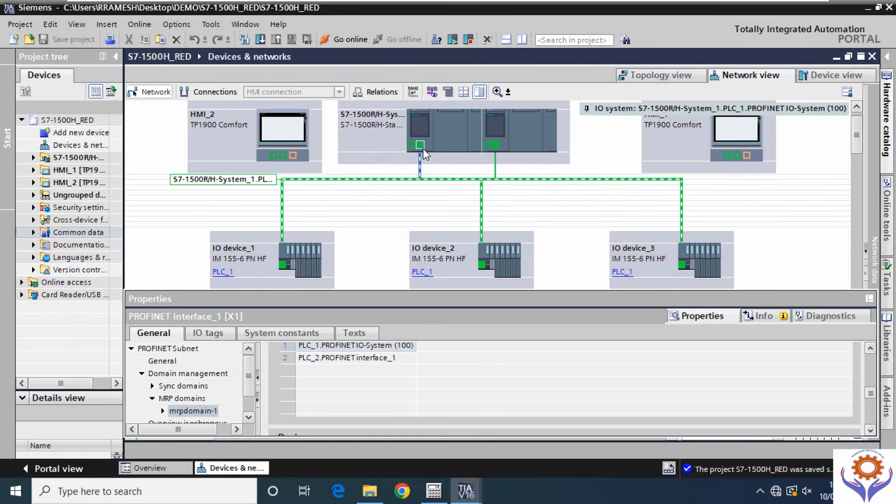
left_click_drag(249, 389, 246, 375)
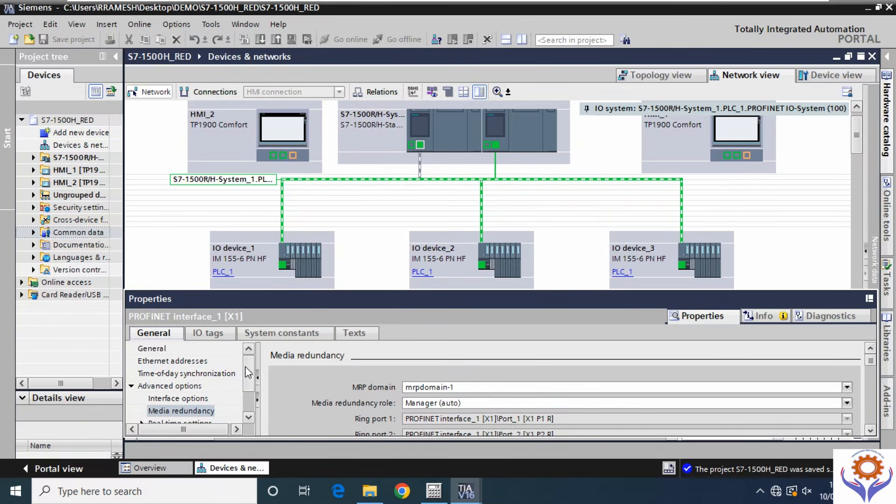
mouse_move(248, 376)
left_mouse_down()
mouse_move(246, 405)
mouse_move(245, 364)
left_mouse_up()
left_click(169, 399)
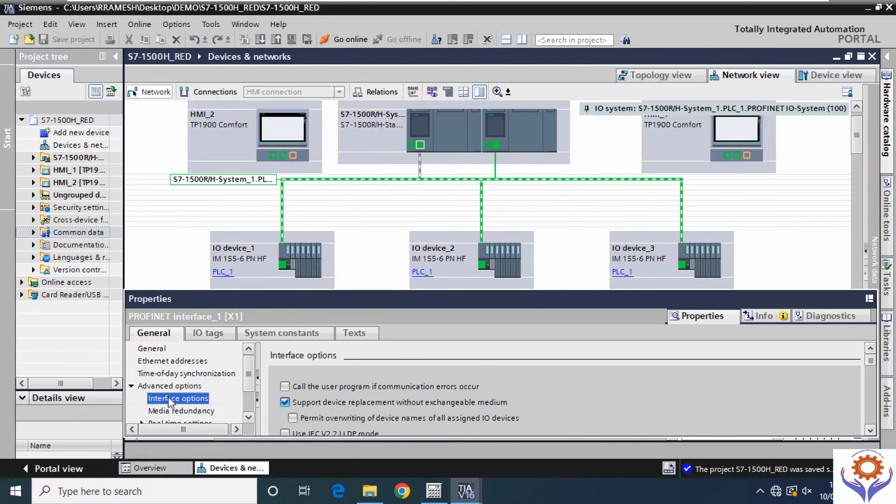
left_click(150, 348)
left_click(158, 361)
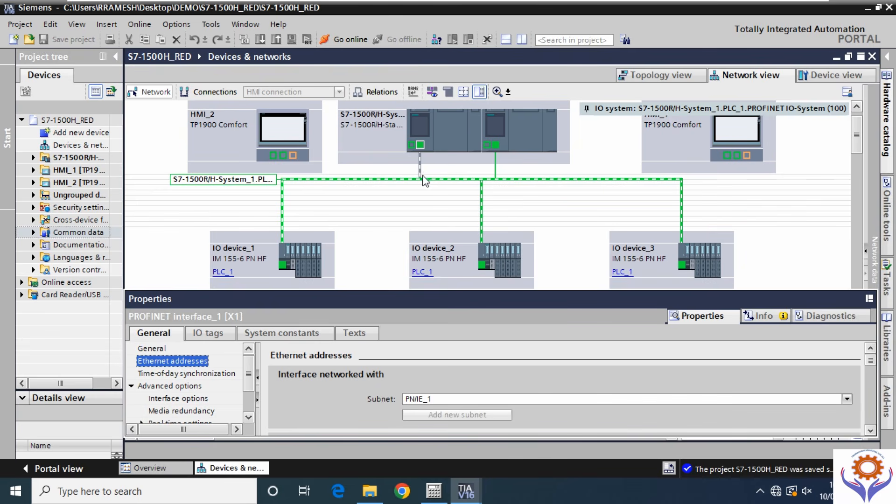
Review the PROFINET IO-System's general configuration, hardware identifier and overview of addresses in an enlarged properties window.
mouse_move(420, 175)
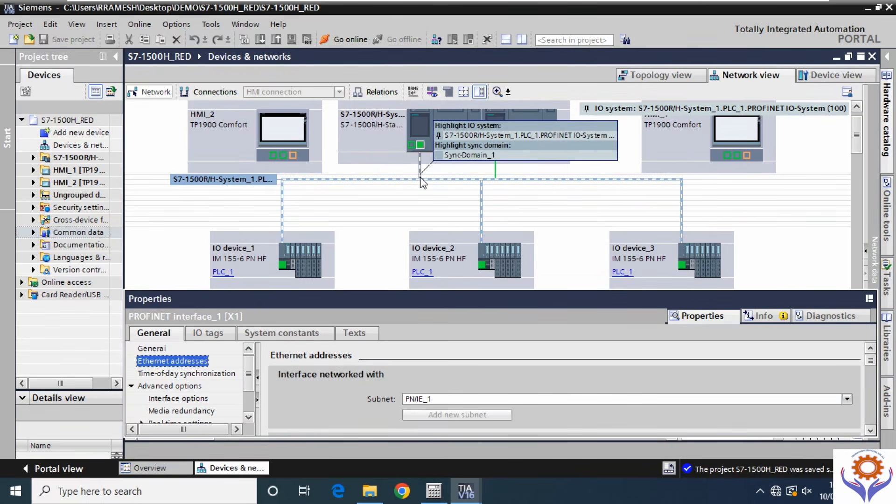
left_click(422, 180)
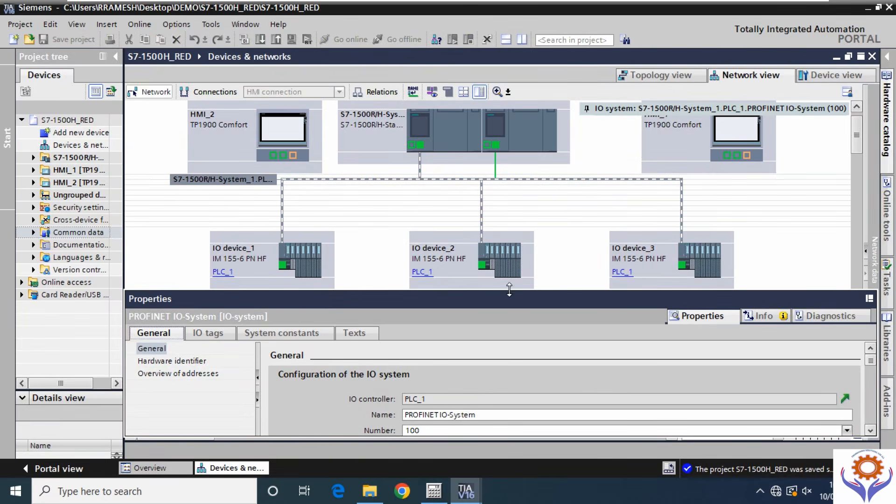
left_click_drag(510, 294, 509, 249)
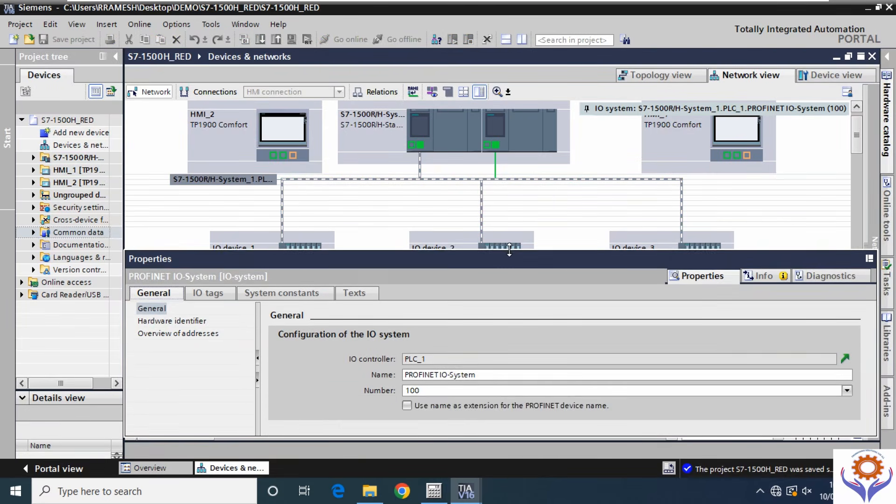
left_click(176, 320)
left_click(177, 334)
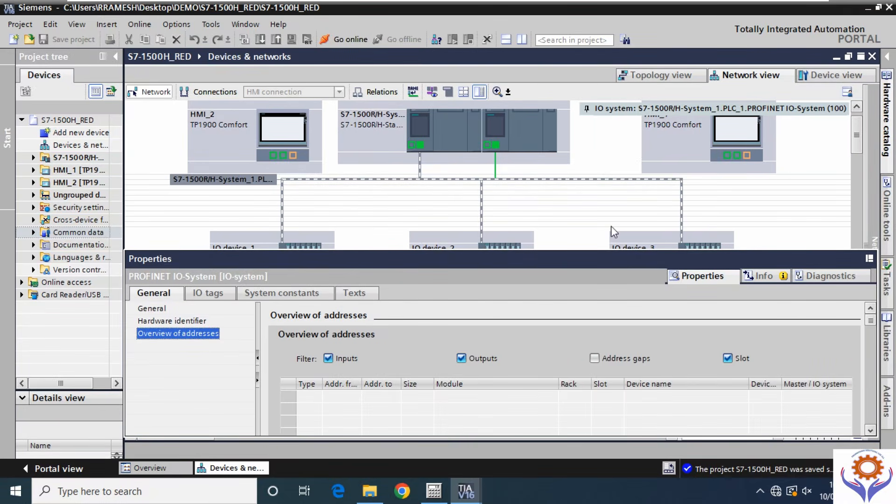
Set the maximum cycle time of PLC_1 to 3000 ms in the CPU's cycle properties.
left_click(420, 144)
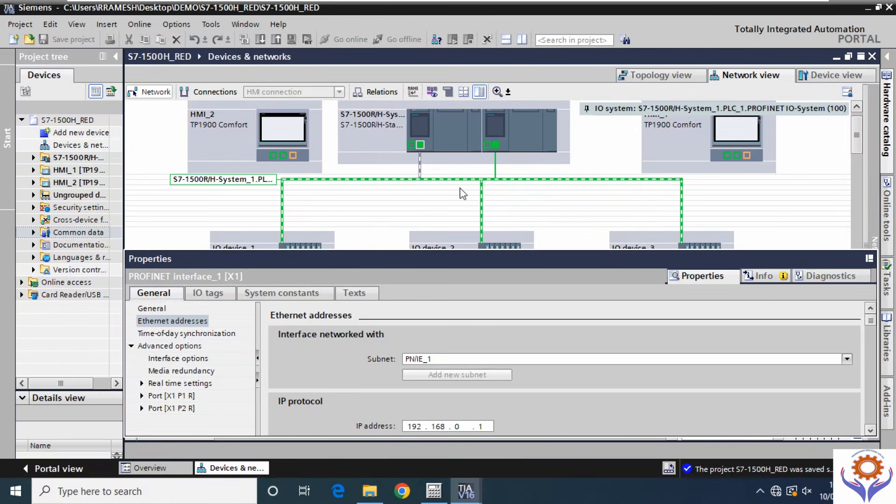
left_click(426, 134)
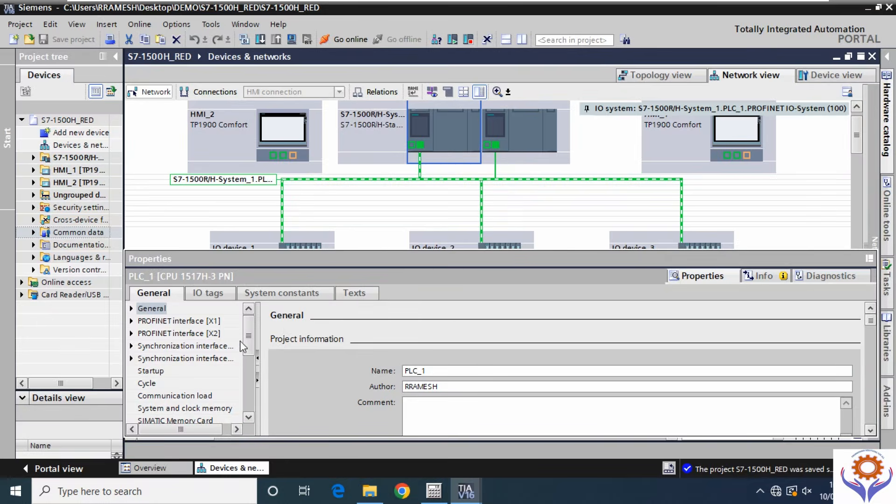
left_click(148, 383)
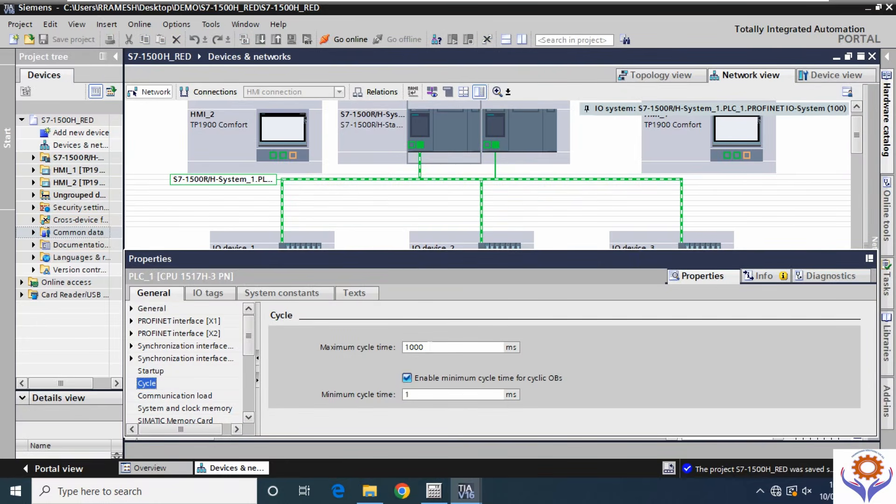
left_click(430, 346)
left_click_drag(429, 346, 404, 349)
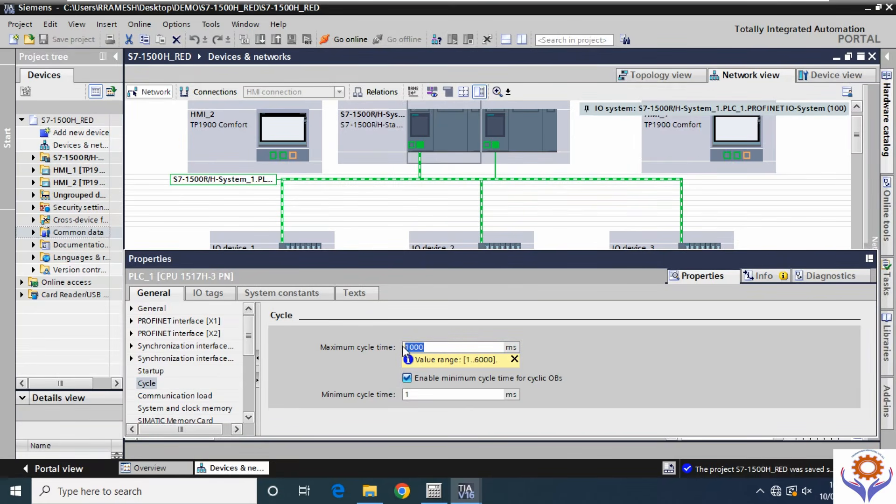
type("3")
key("Return")
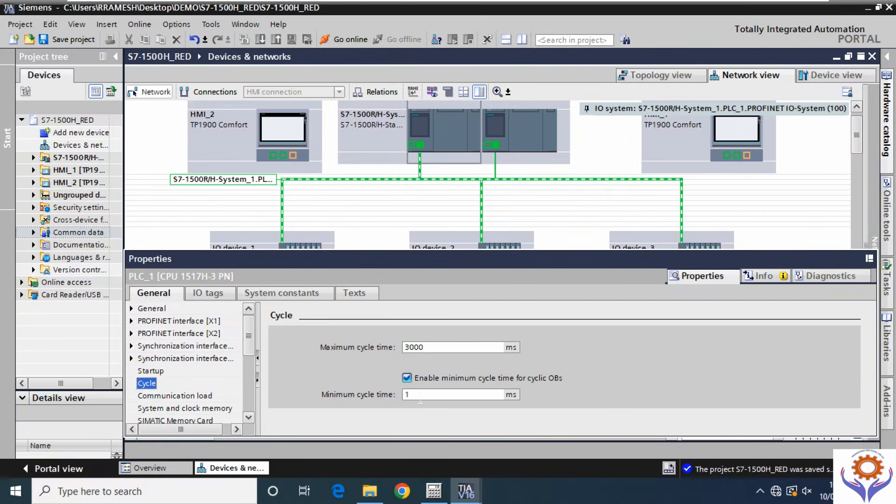
Set PLC_1's minimum cycle time for cyclic OBs to 10 ms and save the project.
left_click(407, 395)
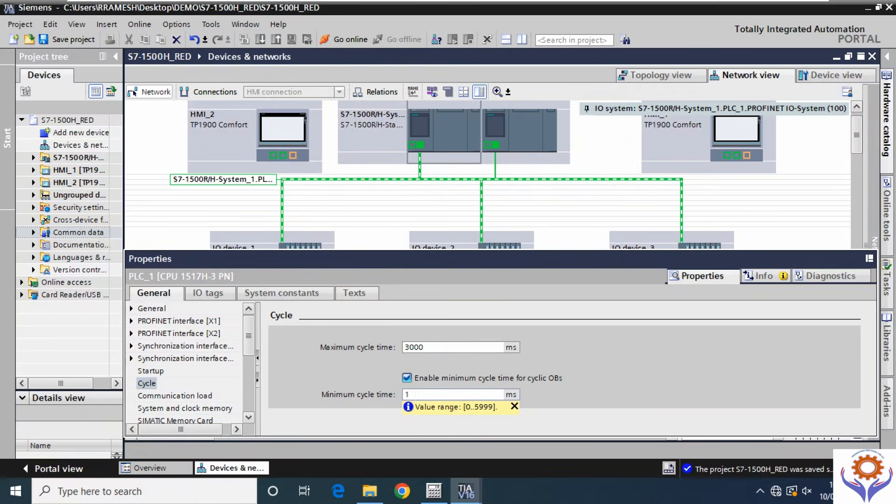
type("0")
key("Return")
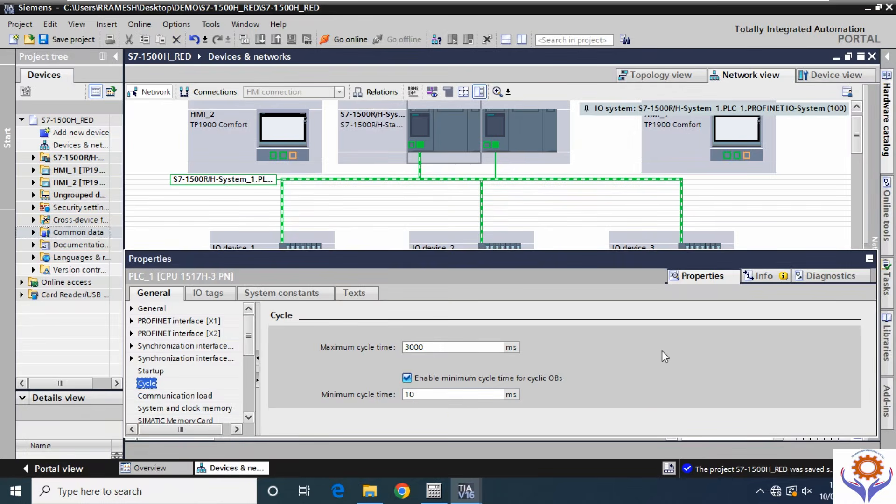
left_click(65, 38)
Compare the cycle time settings of PLC_2 with those of PLC_1.
mouse_move(497, 184)
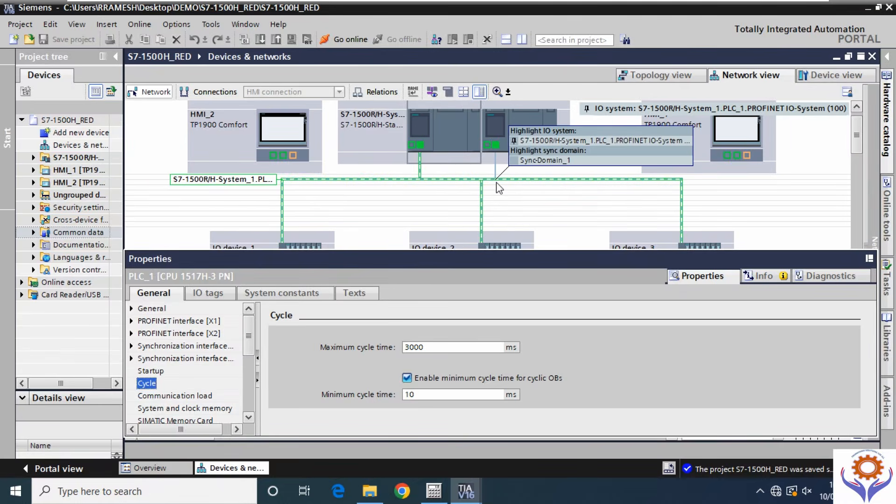
left_click(496, 144)
left_click(522, 136)
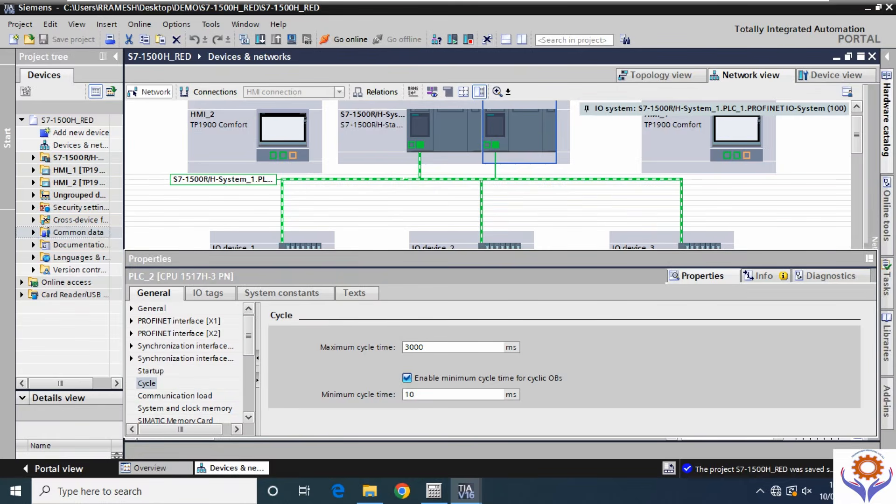
left_click(448, 142)
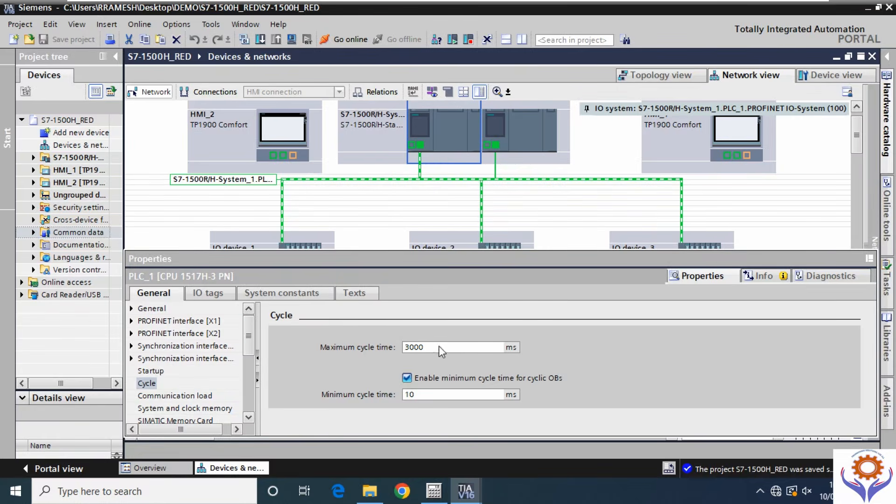
left_click(515, 141)
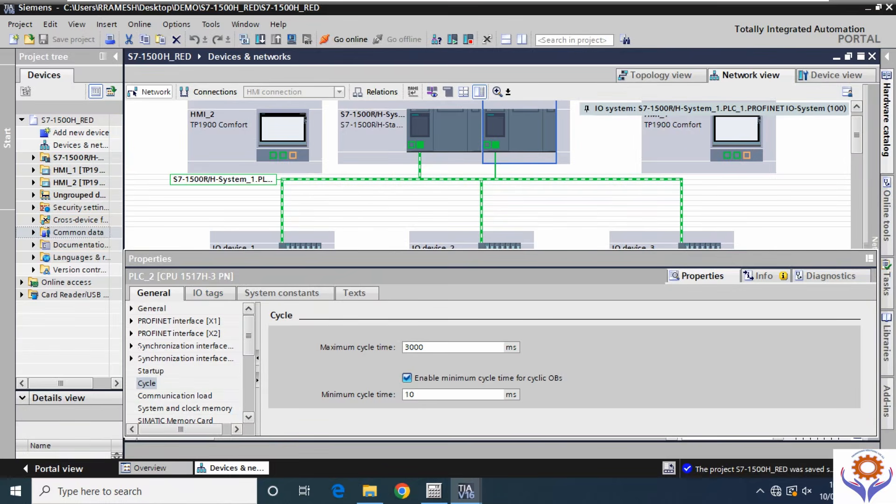
Examine the general properties of PLC_2's first synchronization interface and its synchronization module, down to the article number.
left_click(132, 345)
left_click(159, 362)
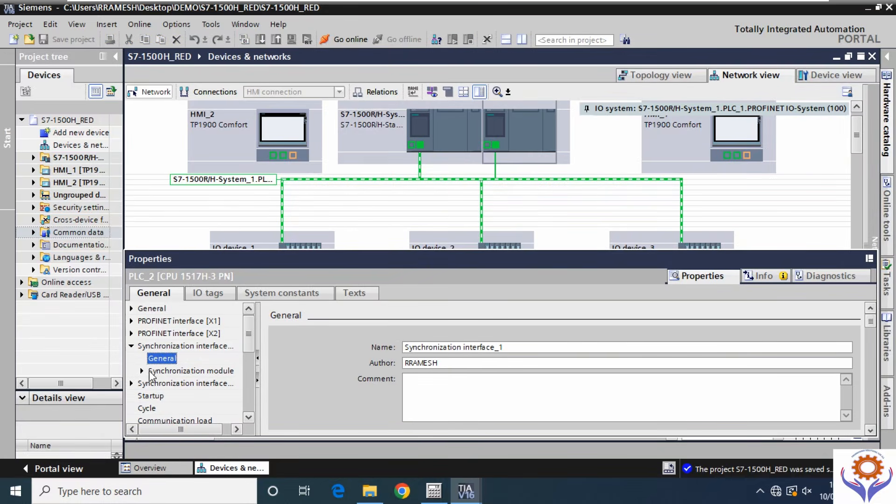
left_click(142, 371)
left_click(171, 384)
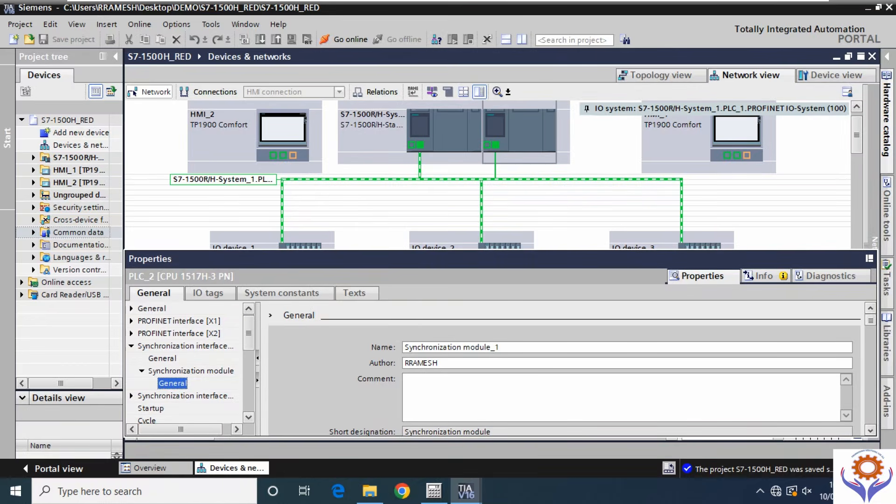
scroll(873, 337, "down", 1)
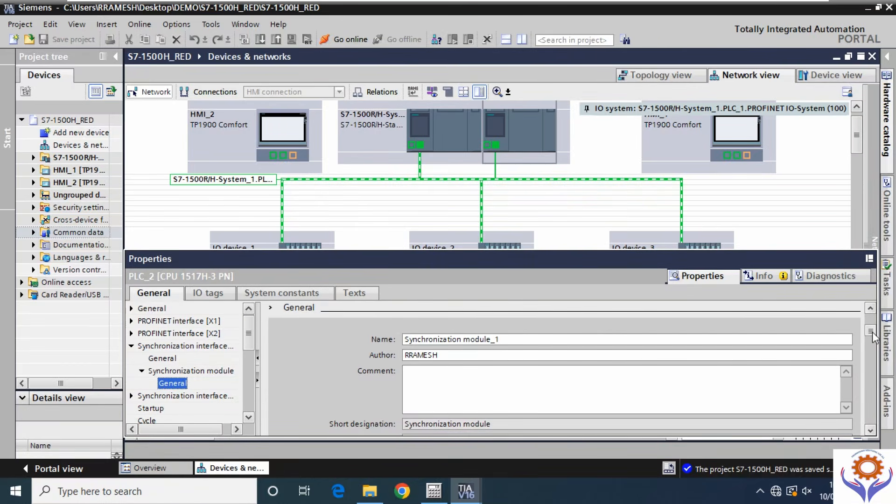
mouse_move(872, 339)
left_mouse_down()
mouse_move(873, 359)
mouse_move(872, 335)
left_mouse_up()
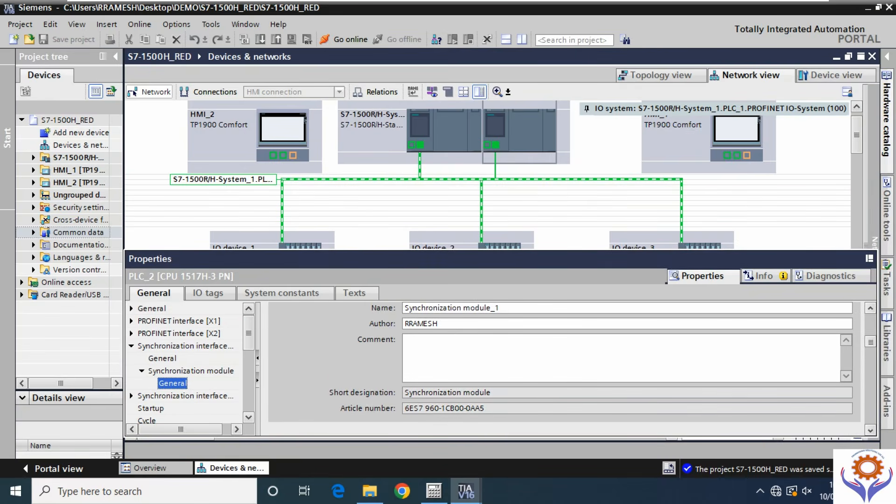
Show the hardware catalog, dock the properties window below the network, and collapse the catalog's Controllers and HMI categories.
left_click(888, 55)
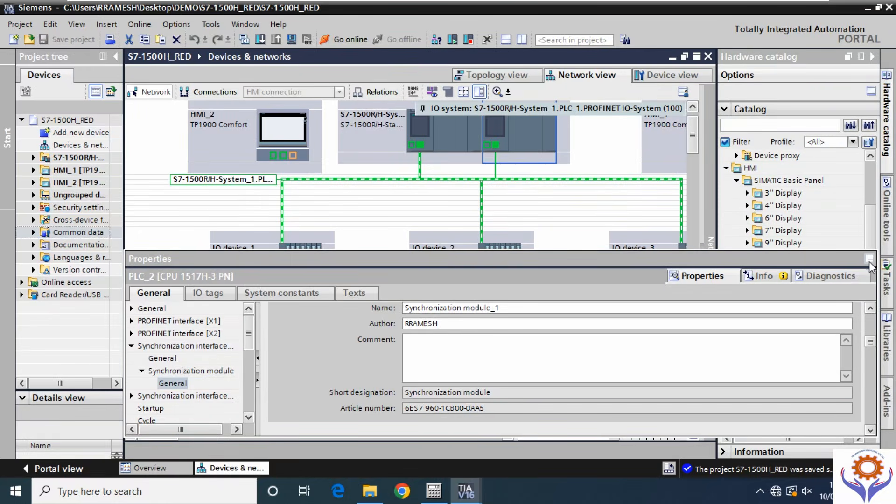
left_click(869, 259)
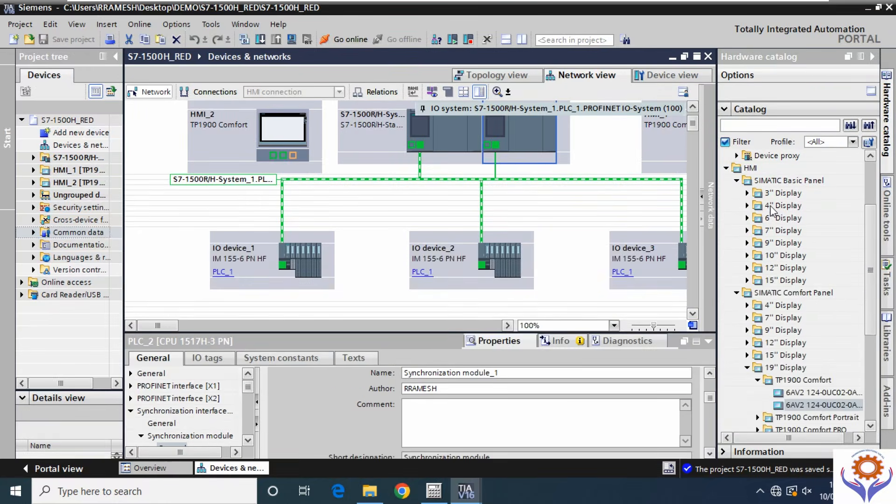
left_click(869, 178)
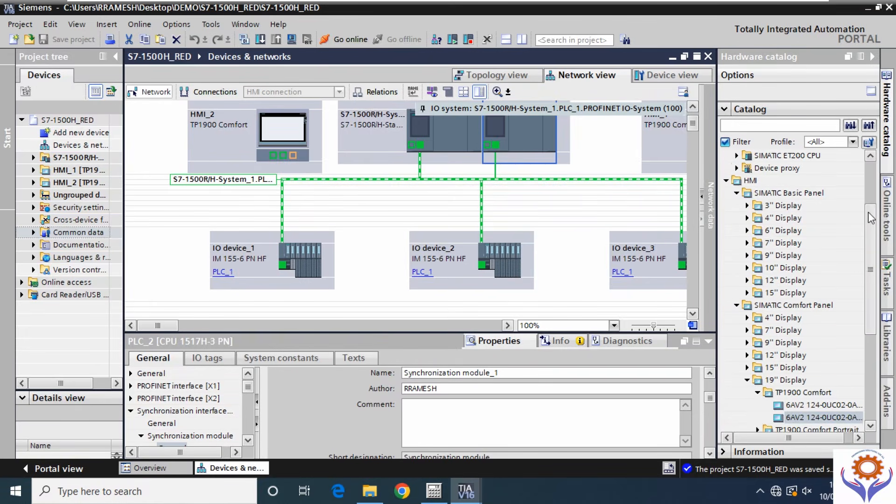
left_click(726, 155)
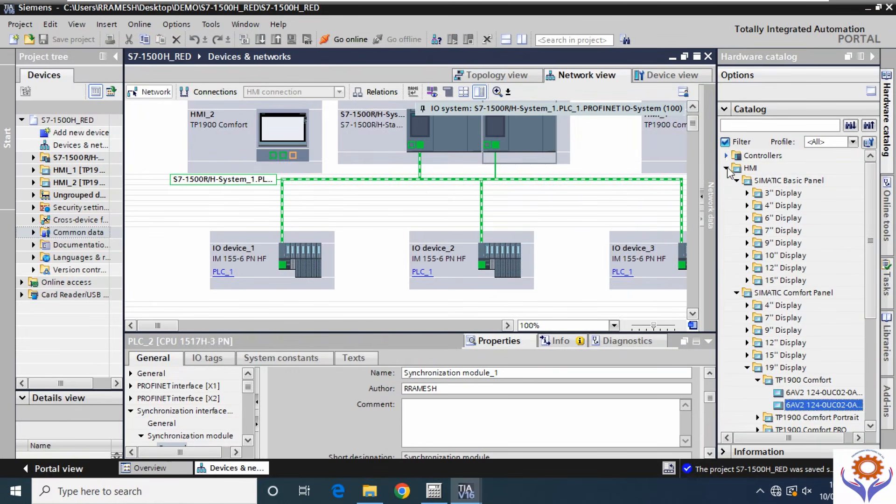
left_click(726, 168)
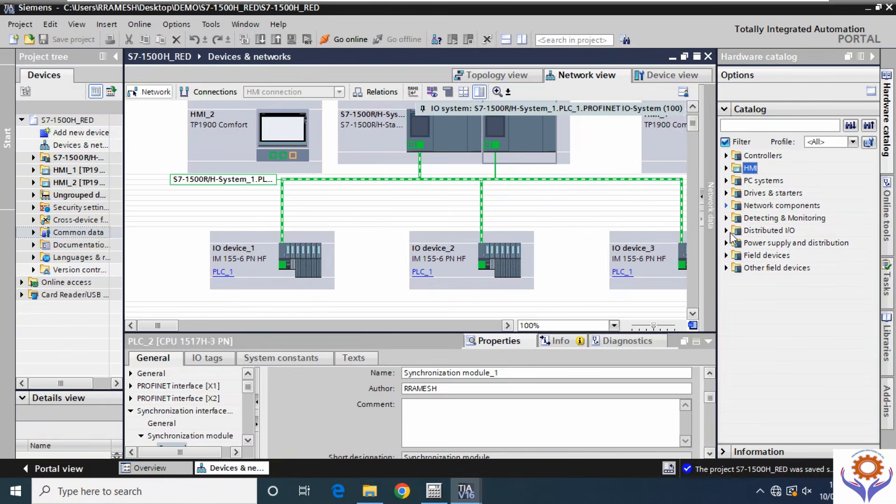
Look through the SIMATIC S7-1500 controller category of the hardware catalog, down to its communications modules, for a synchronization module.
left_click(725, 155)
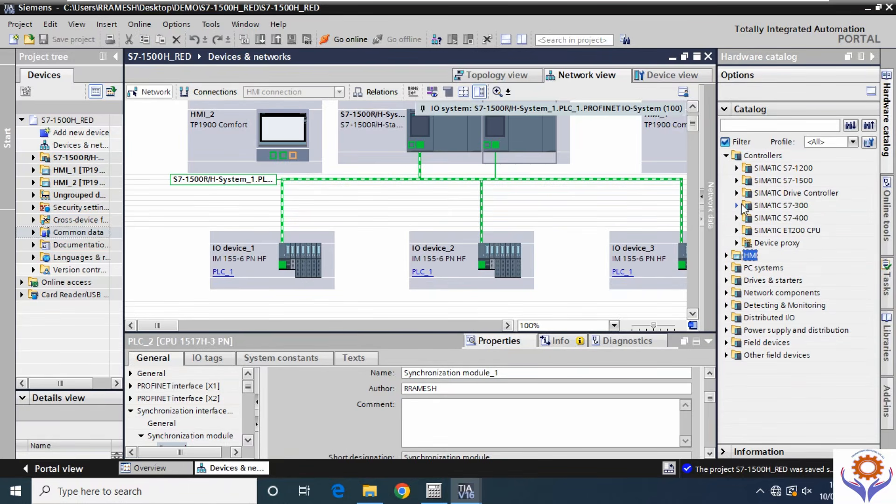
left_click(437, 144)
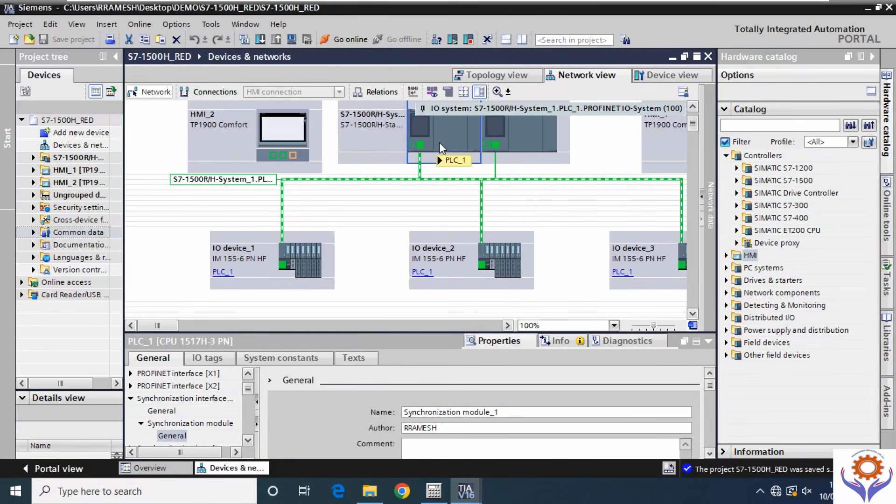
left_click(738, 181)
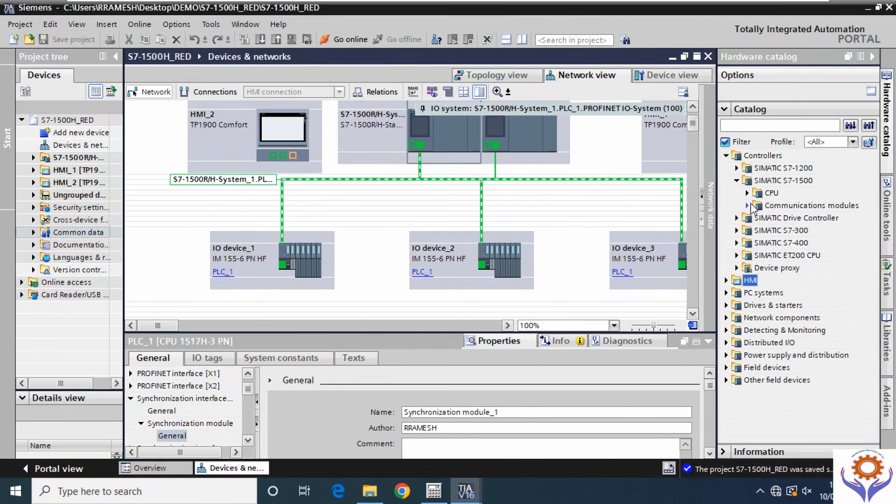
left_click(747, 206)
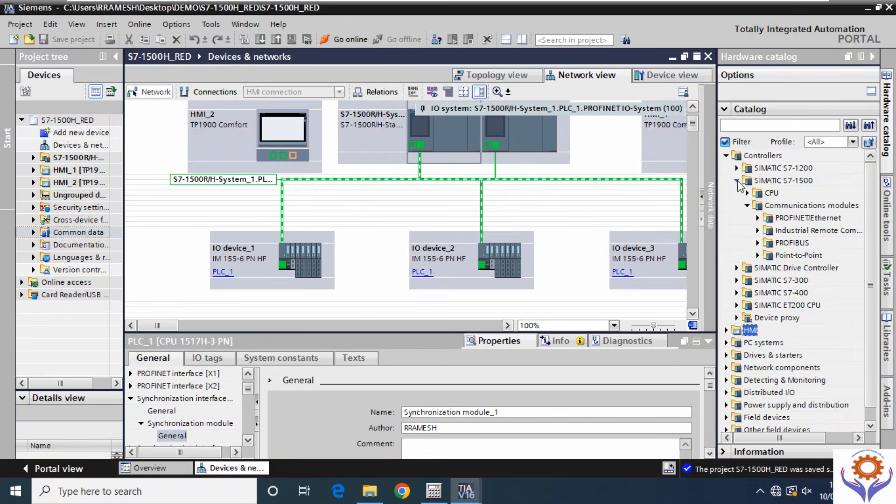
left_click(737, 181)
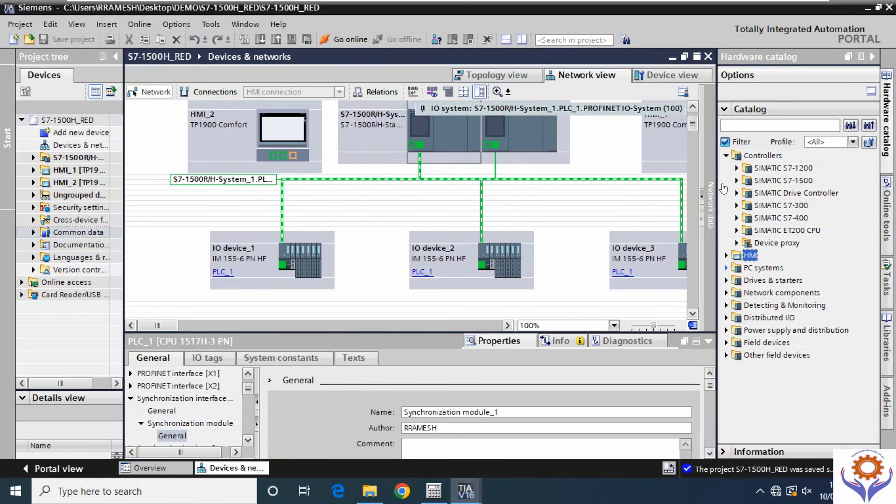
Open PLC_1 in the device view and select the synchronization module in its first synchronization interface.
left_click(447, 124)
double_click(447, 125)
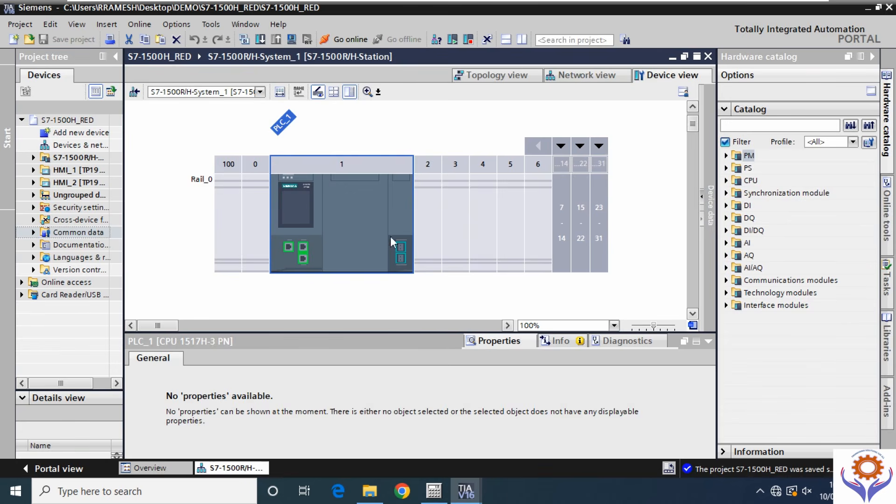
left_click(400, 247)
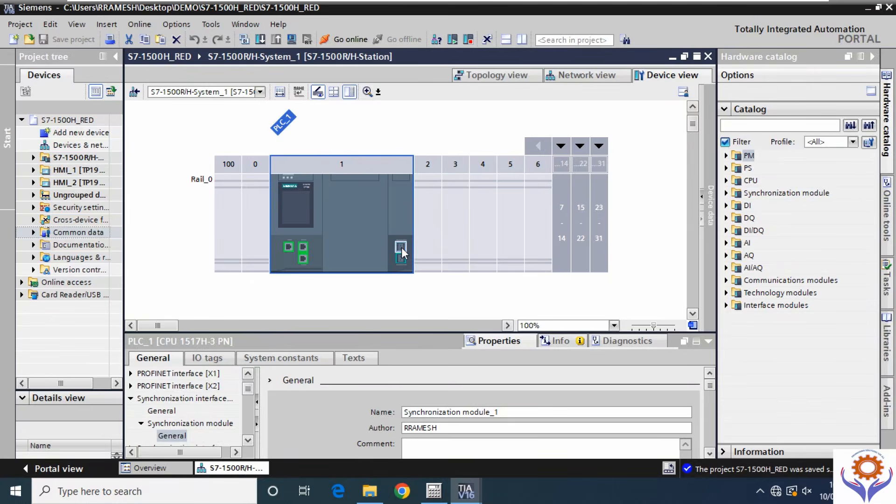
left_click(401, 247)
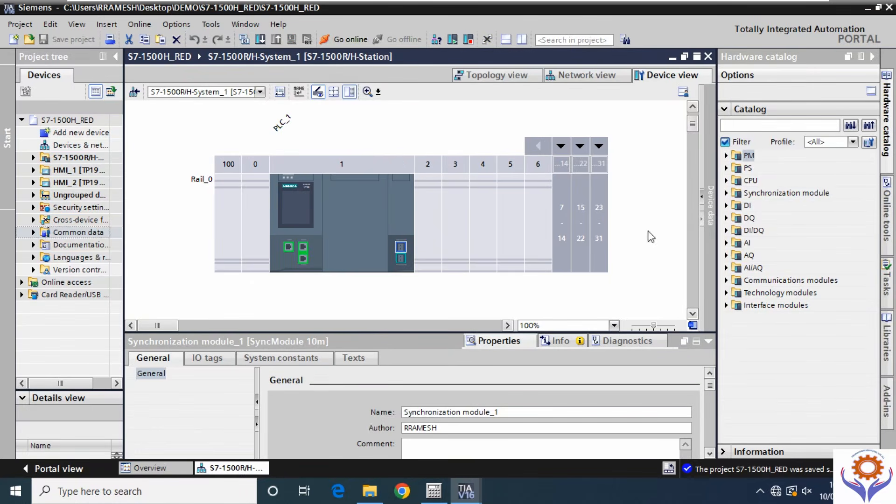
Replace PLC_1's first synchronization module with the 6ES7 960-1FB00-0AA5 type and accept the device change.
left_click(726, 193)
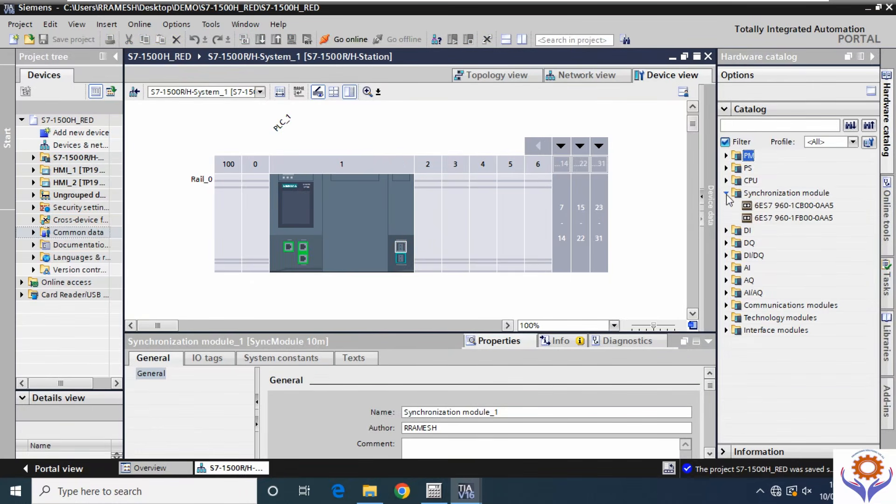
left_click(774, 220)
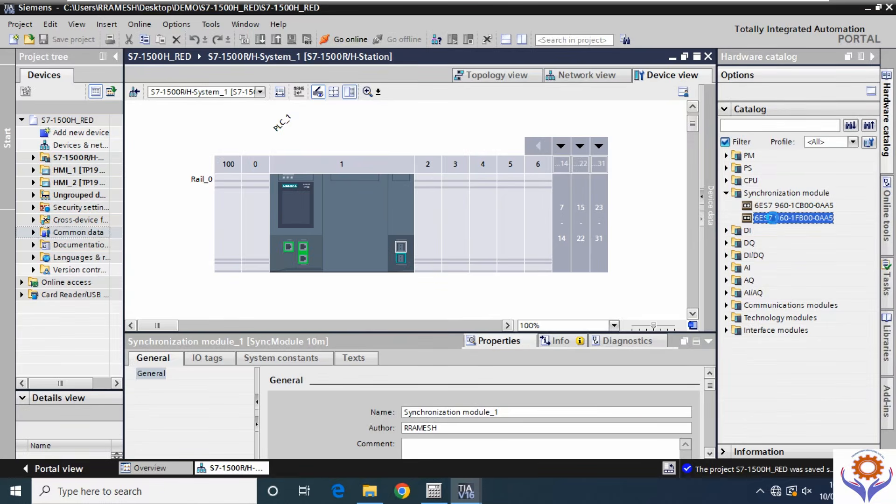
left_click_drag(773, 219, 402, 259)
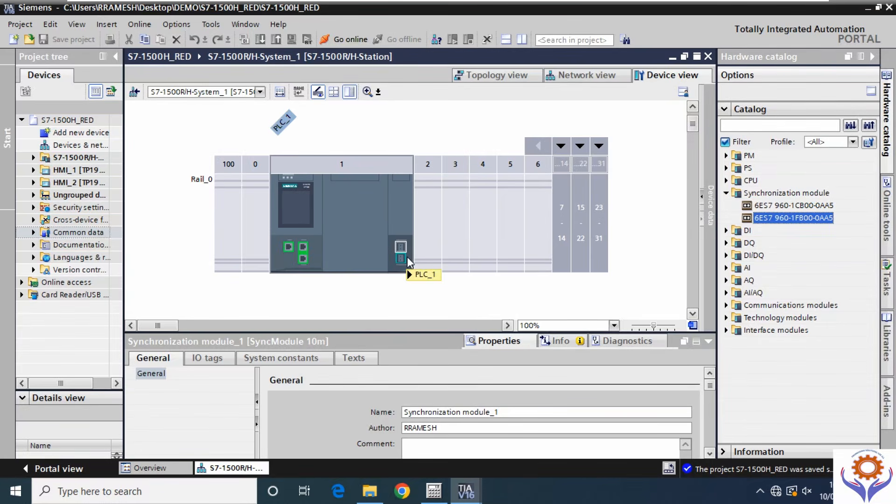
left_click_drag(776, 219, 401, 246)
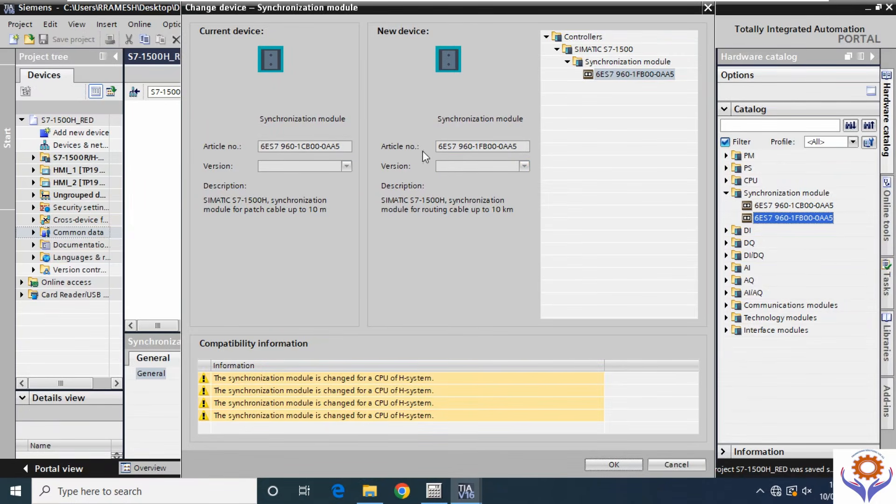
left_click(608, 73)
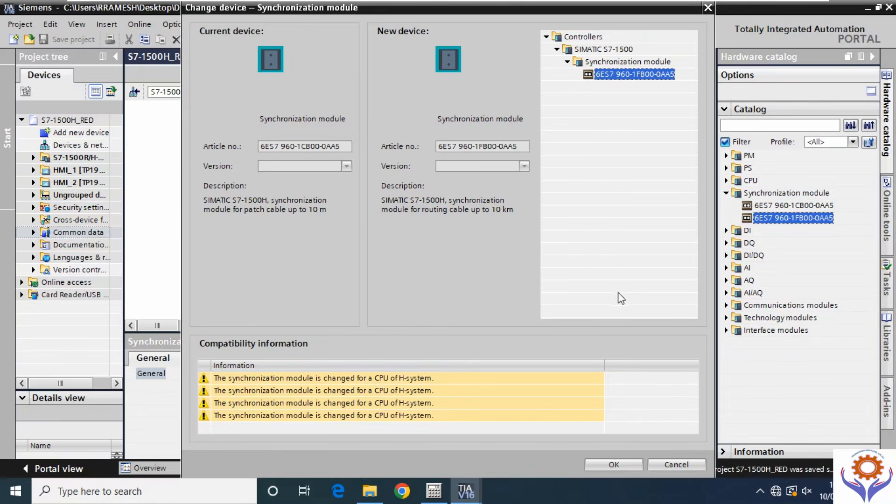
left_click(620, 468)
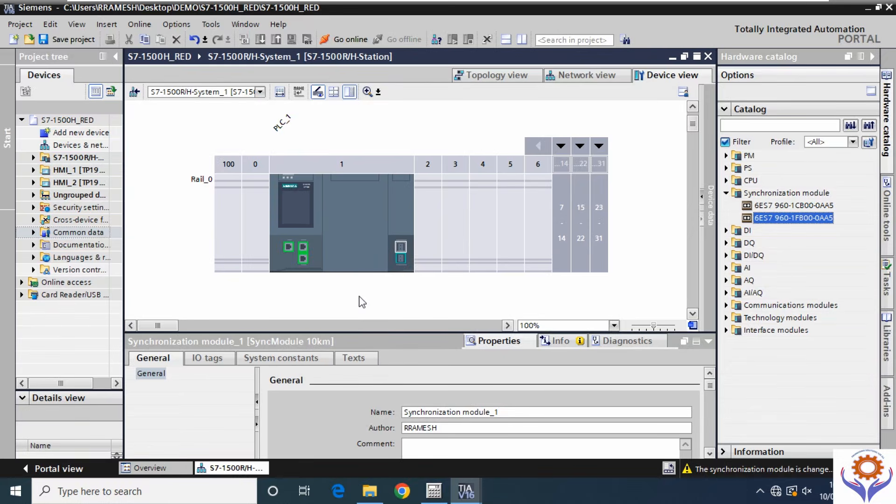
Hide the hardware catalog, return to the network view and open IO device_1 in the device view.
left_click(872, 58)
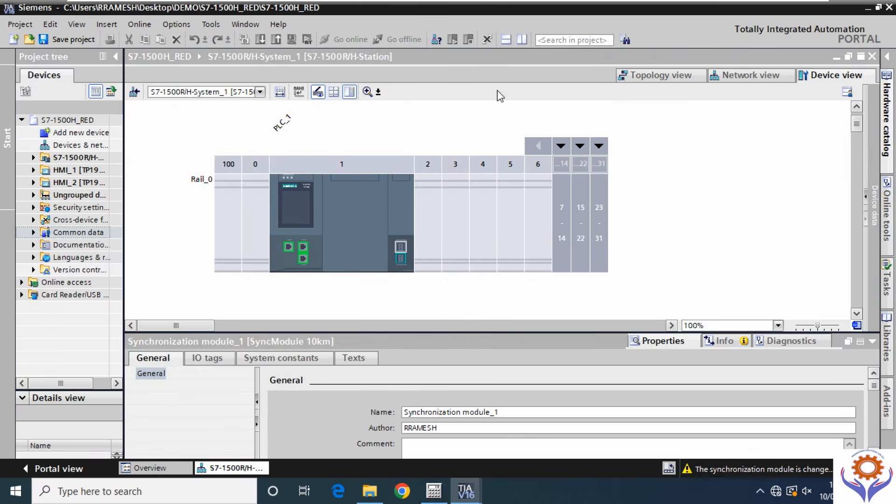
left_click(740, 79)
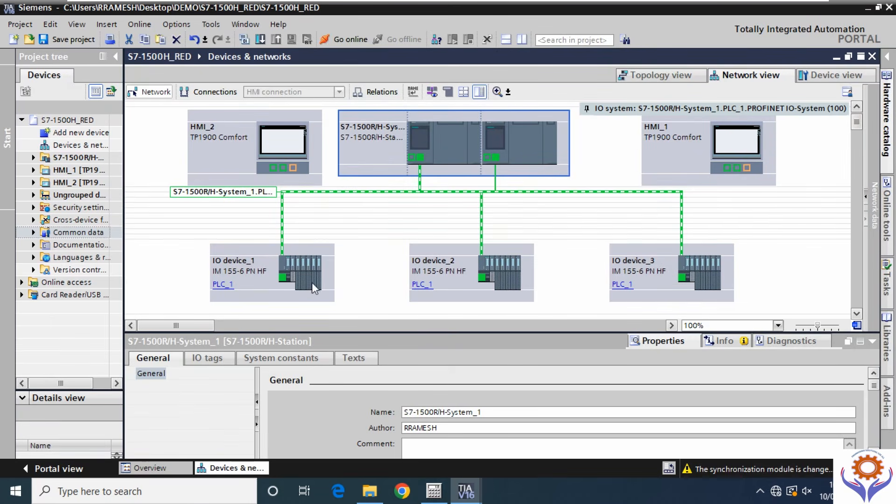
left_click(307, 275)
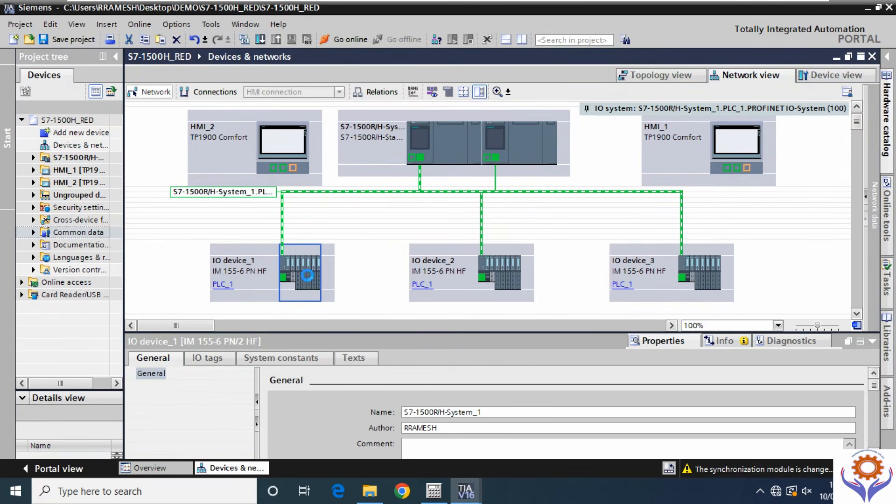
double_click(307, 276)
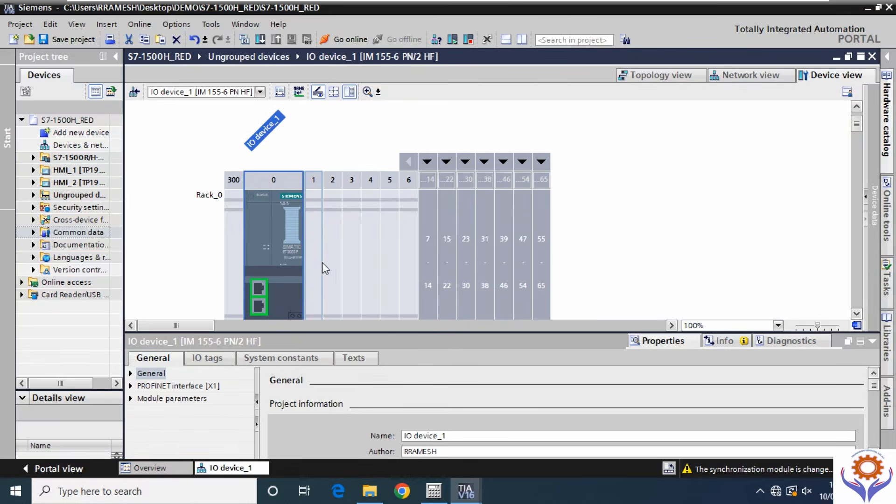
Examine IO device_1's device overview down to its PROFINET interface ports, and hide the overview again.
left_click(310, 215)
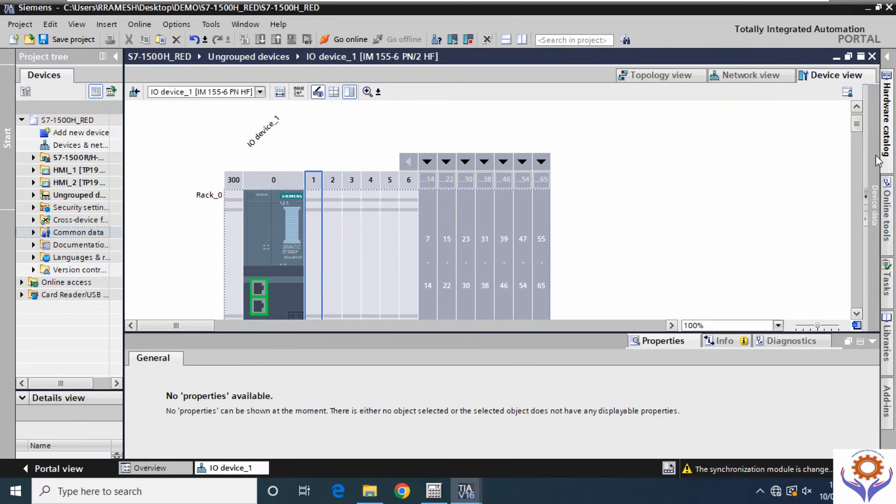
left_click(865, 198)
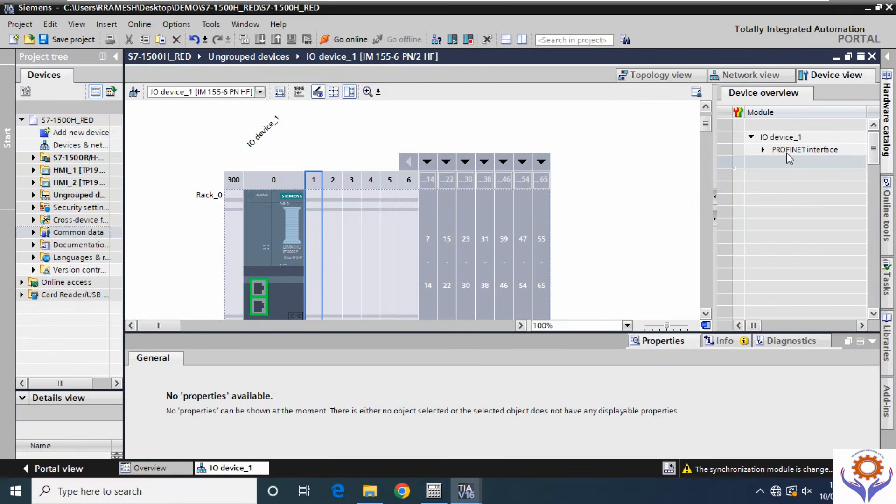
left_click(763, 149)
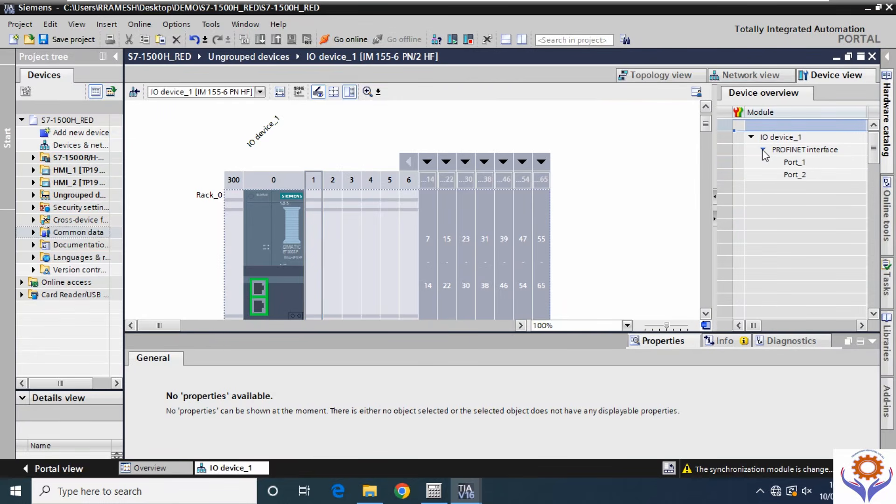
left_click(751, 137)
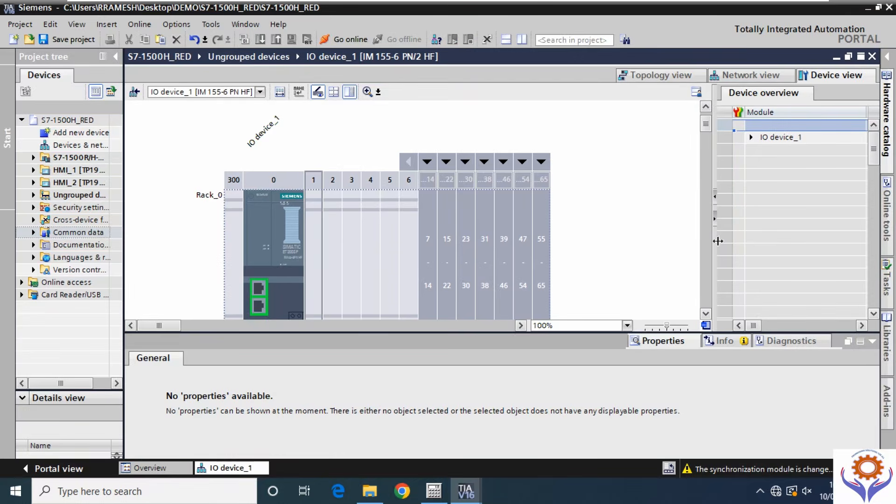
left_click(714, 217)
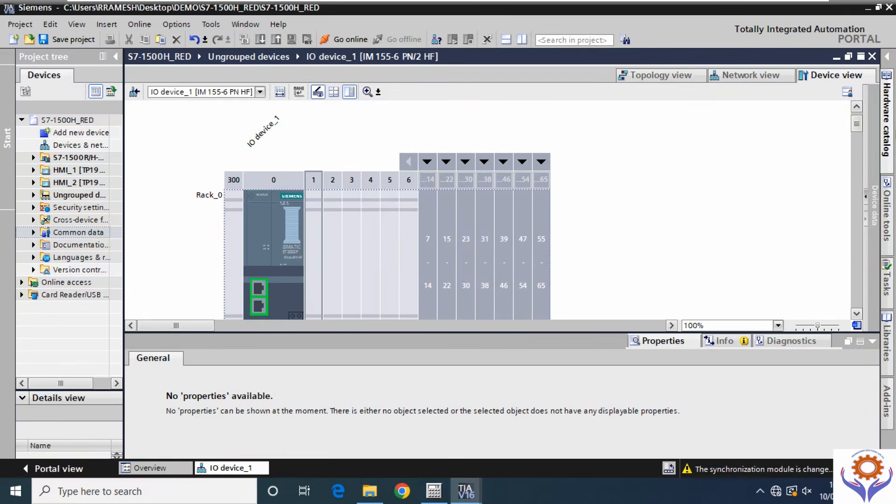
Insert the DI 8x24VDC BA module 6ES7 131-6BF01-0AA0 into slot 1 of IO device_1.
left_click(886, 116)
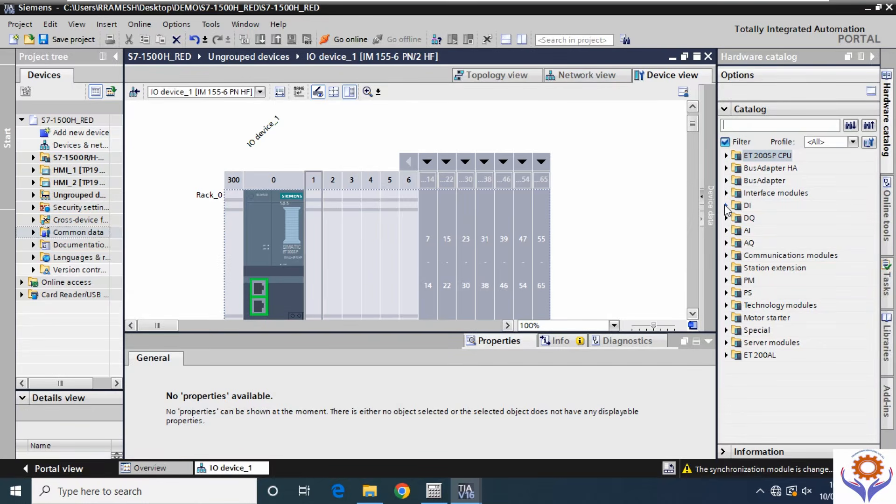
left_click(726, 205)
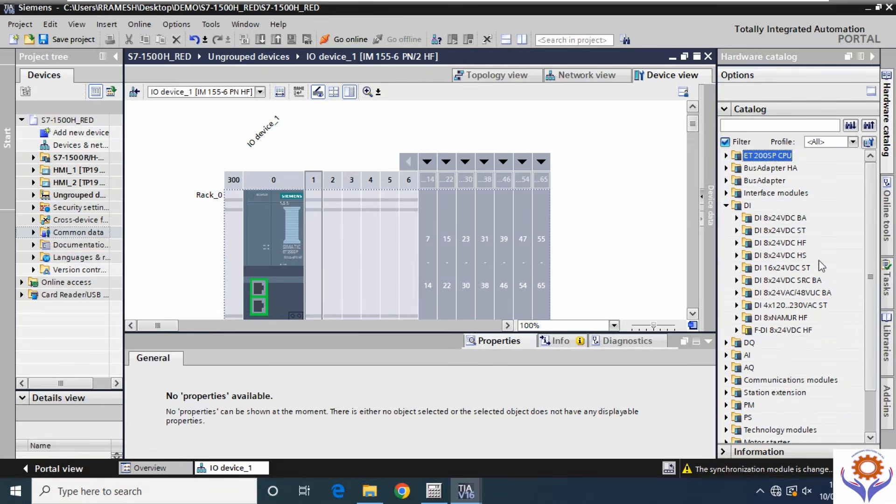
left_click(736, 218)
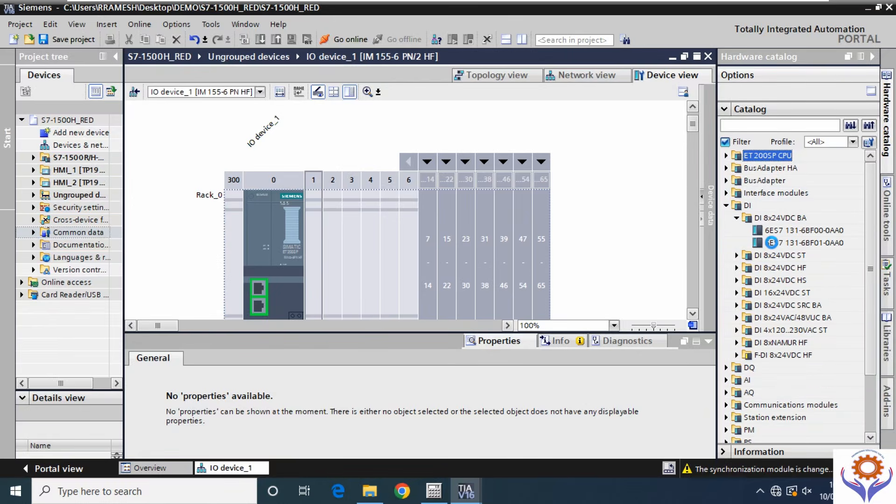
left_click_drag(771, 243, 320, 246)
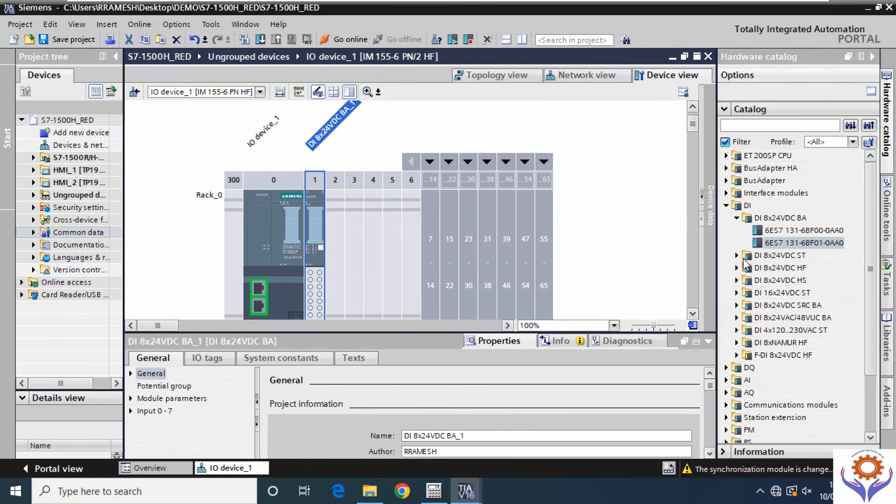
left_click(736, 218)
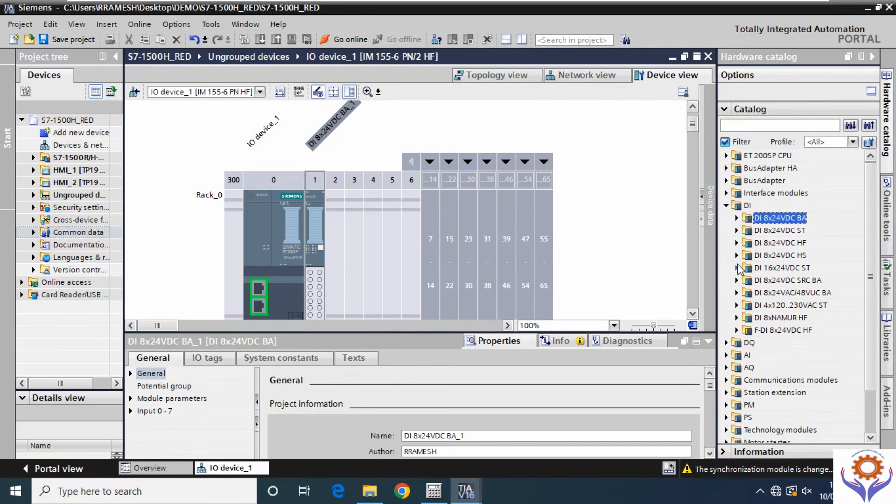
Insert the DQ 4x24VDC/2A ST module 6ES7 132-6BD20-0BA0 into slot 2 of IO device_1.
left_click(726, 343)
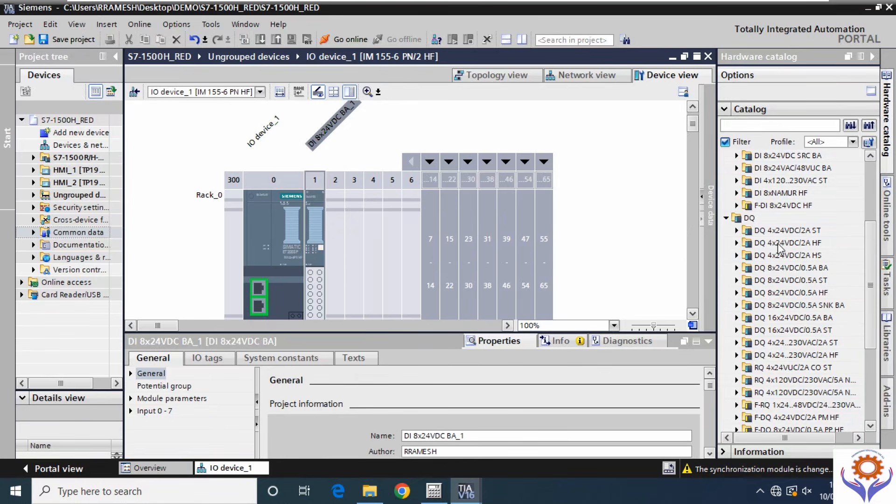
left_click(736, 231)
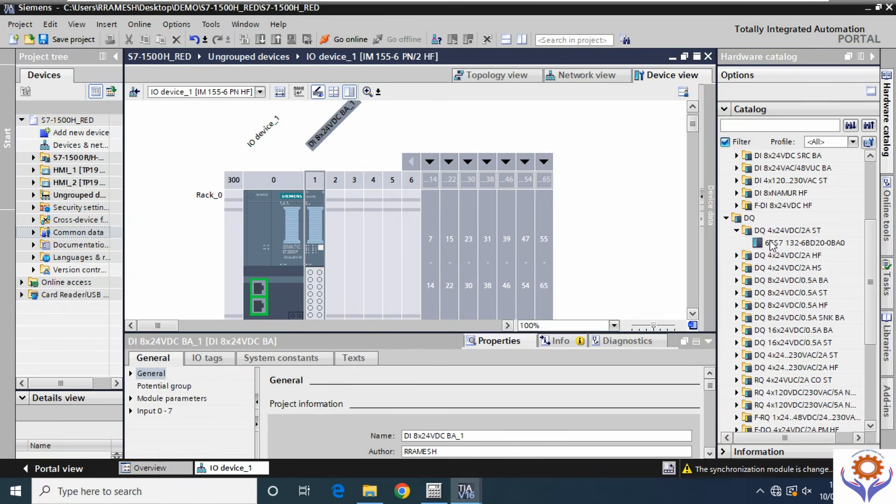
left_click_drag(770, 244, 337, 238)
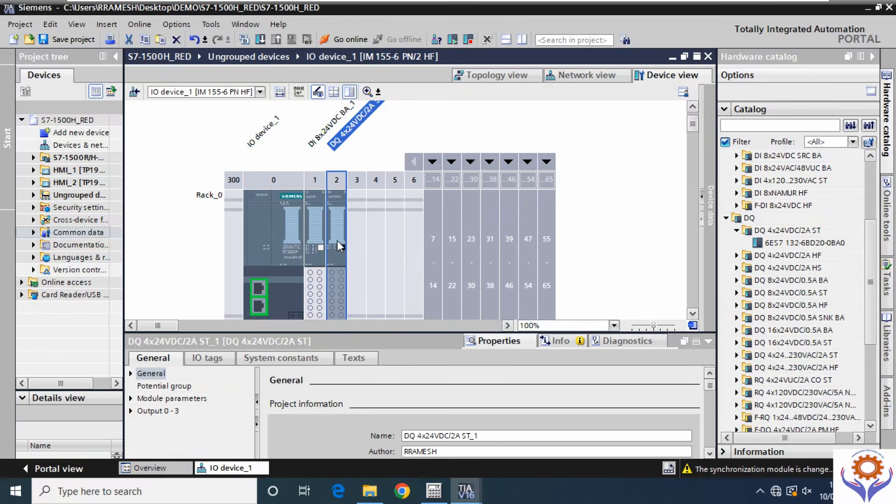
Duplicate the slot 2 digital output module into slot 3 of IO device_1.
left_click(336, 240)
left_click(363, 244)
key("ctrl+v")
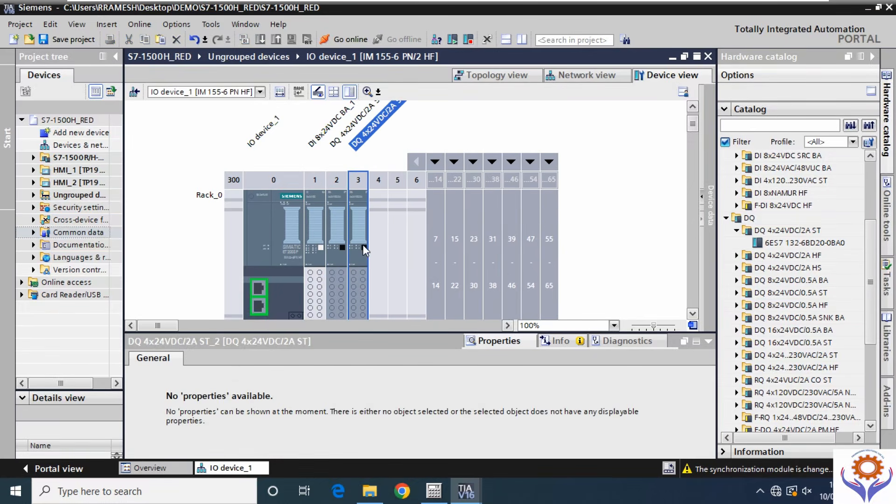
right_click(363, 244)
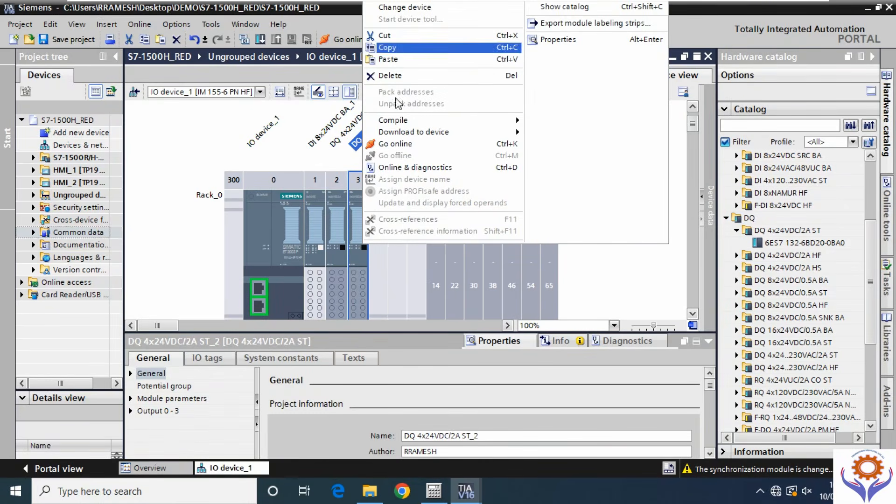
left_click(379, 273)
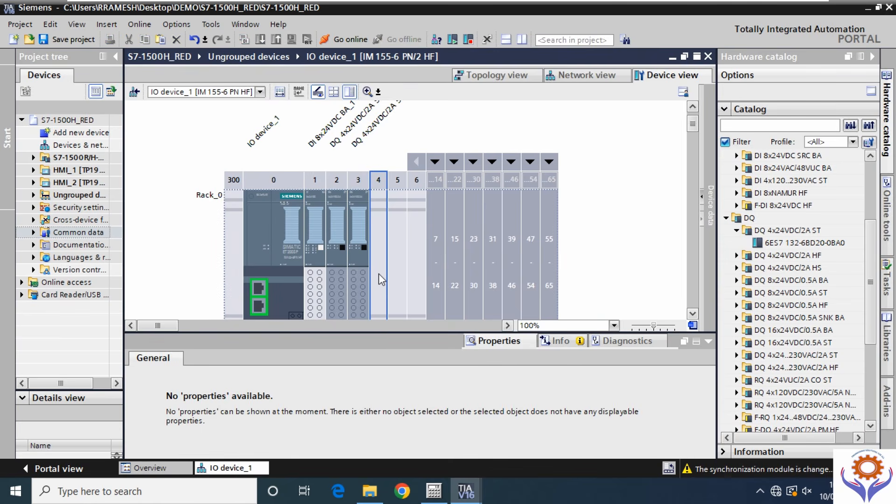
right_click(379, 273)
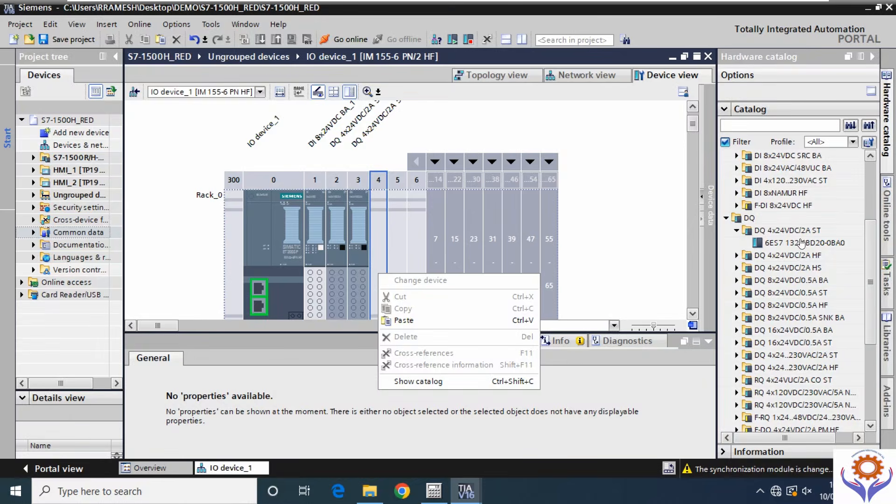
Insert the AI 4xI 2-,4-wire ST module 6ES7 134-6GD00-0BA1 into slot 4 of IO device_1.
left_click(726, 219)
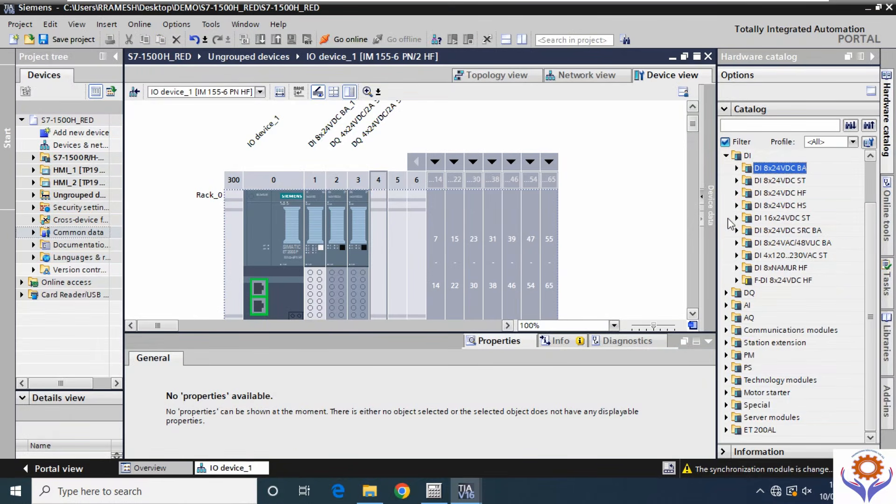
left_click(728, 310)
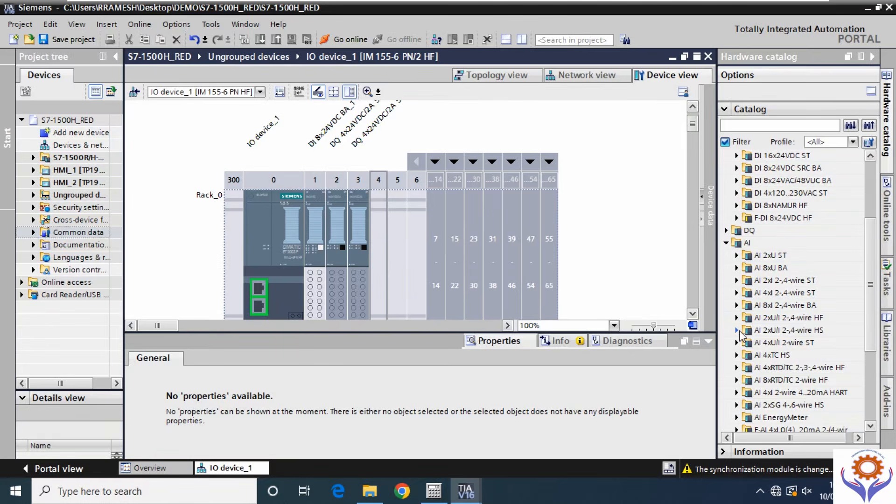
left_click(737, 293)
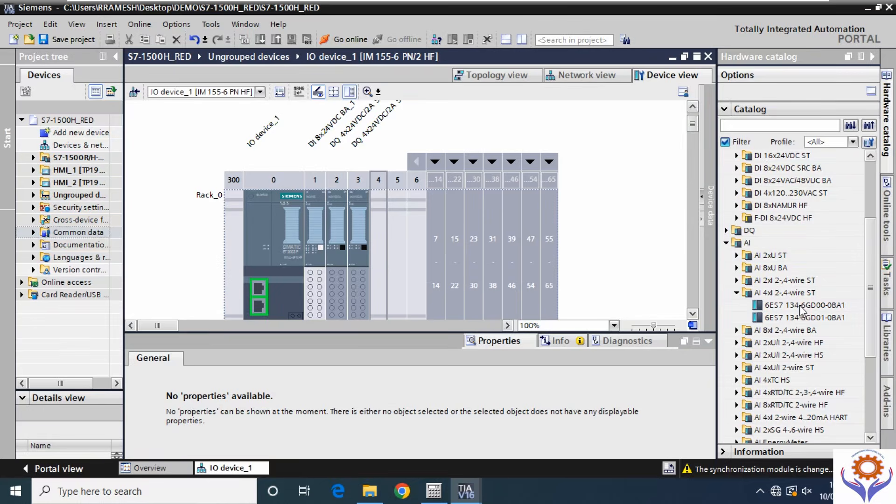
left_click_drag(801, 309, 379, 263)
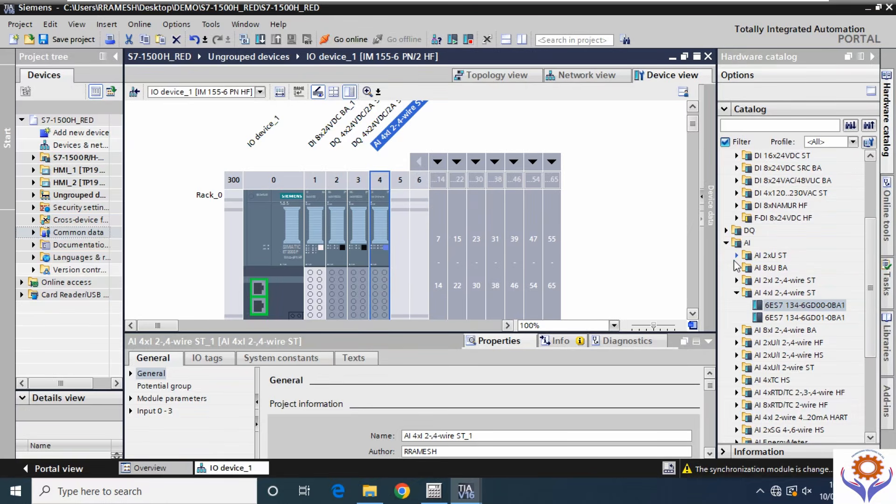
Insert the AQ 2xI ST module 6ES7 135-6GB00-0BA1 into slot 5 of IO device_1.
left_click(736, 292)
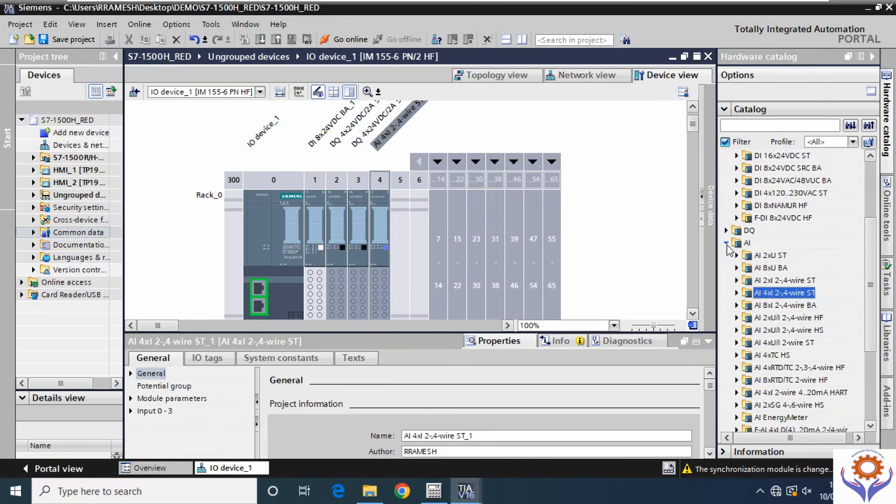
left_click(726, 243)
left_click(726, 317)
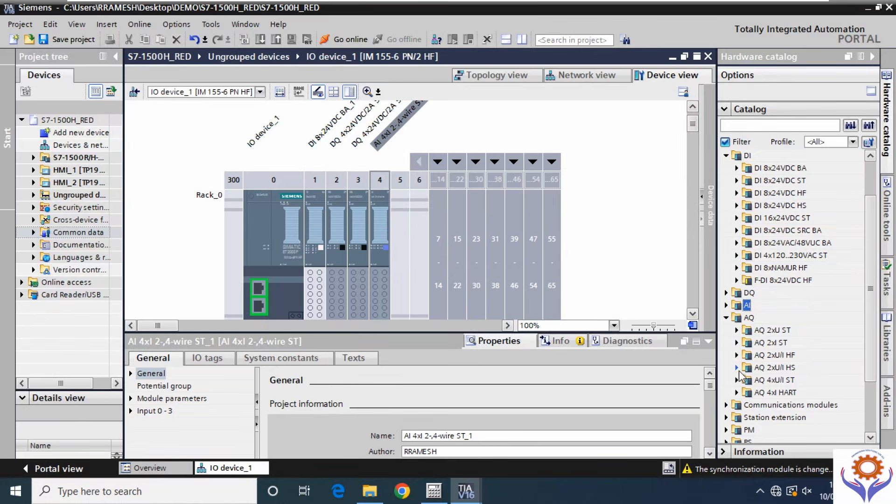
left_click(736, 343)
left_click_drag(611, 329, 398, 251)
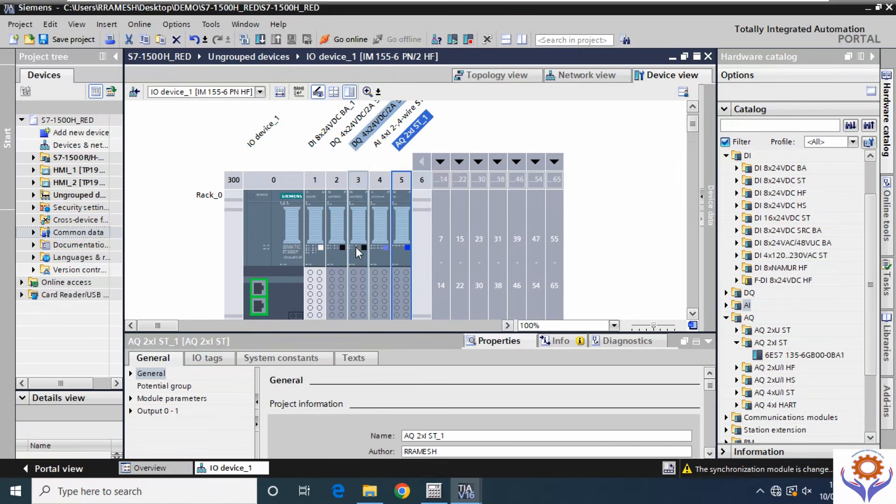
Insert the server module 6ES7 193-6PA00-0AA0 into slot 6 of IO device_1.
left_click(725, 318)
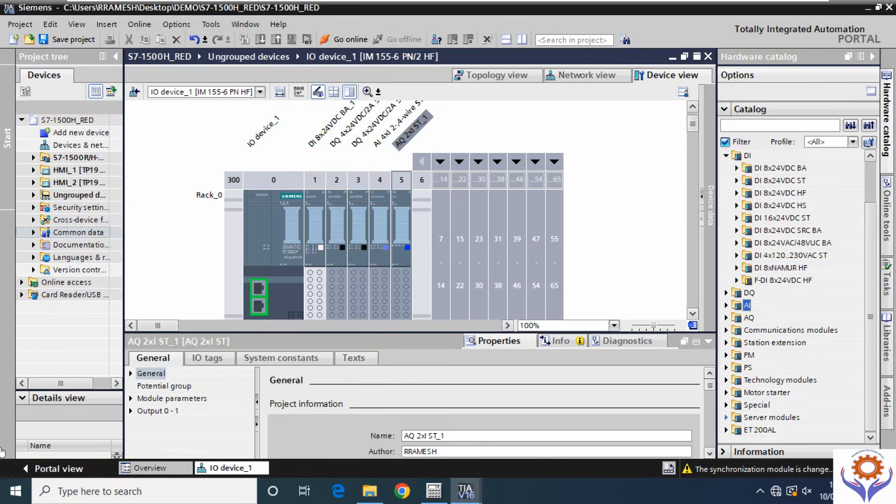
left_click(725, 420)
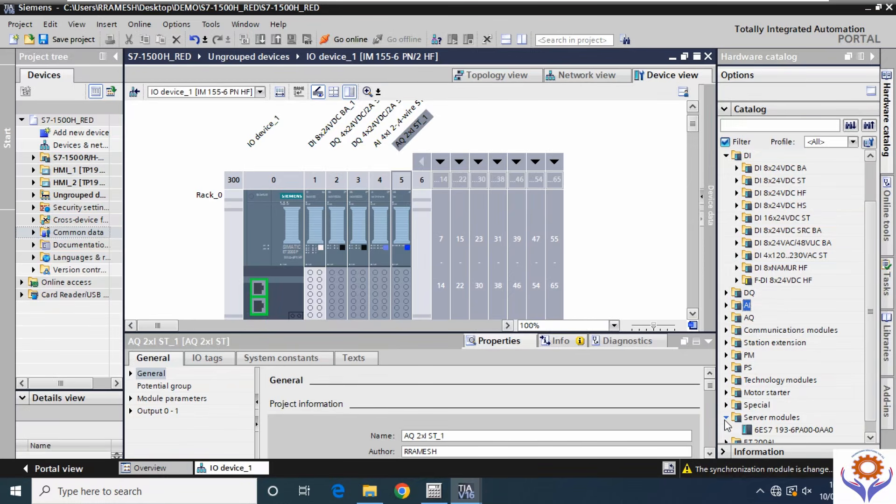
left_click(763, 433)
left_click_drag(763, 433, 423, 269)
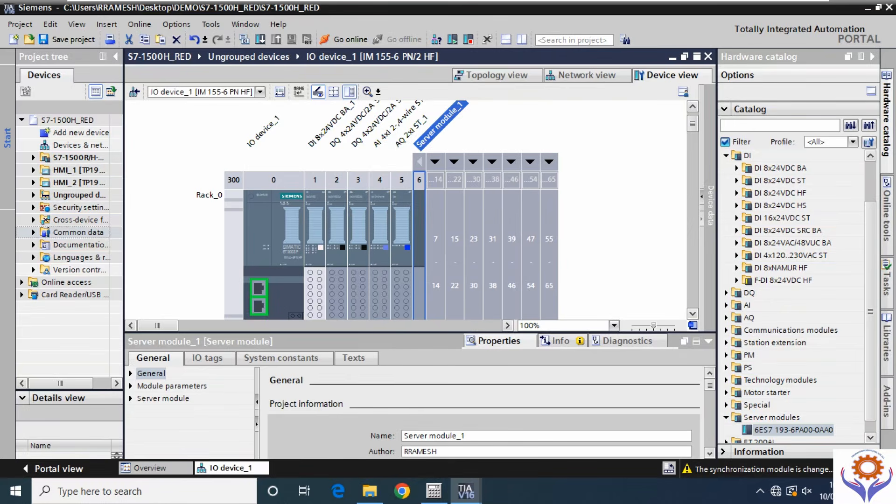
Examine the module parameters and the input channel 0 settings of the DI 8x24VDC BA module in slot 1.
left_click(313, 244)
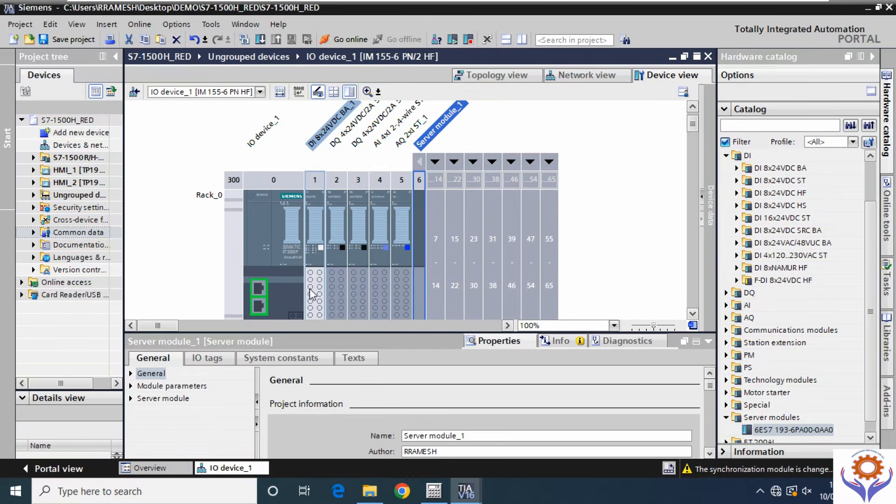
left_click_drag(496, 333, 496, 297)
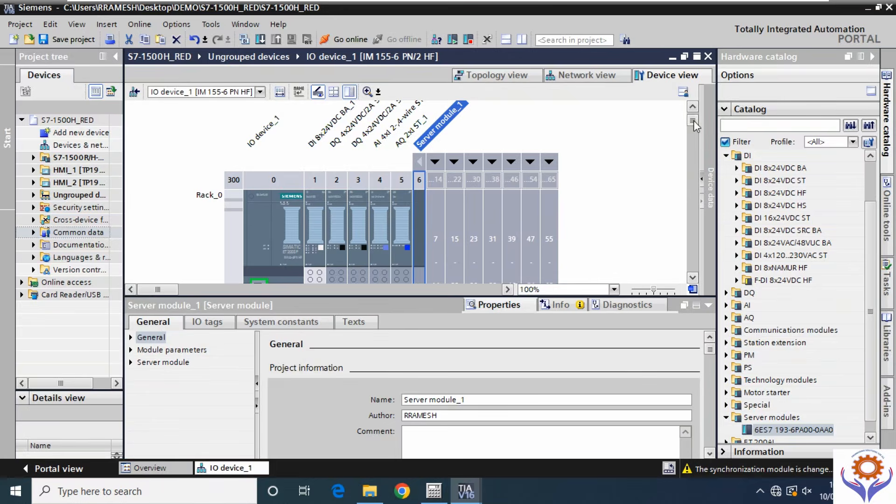
left_click_drag(692, 121, 693, 125)
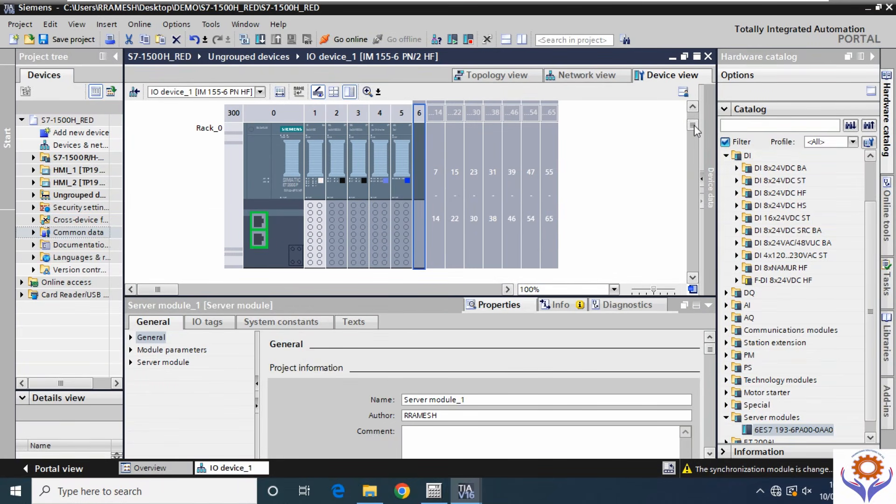
left_click(131, 350)
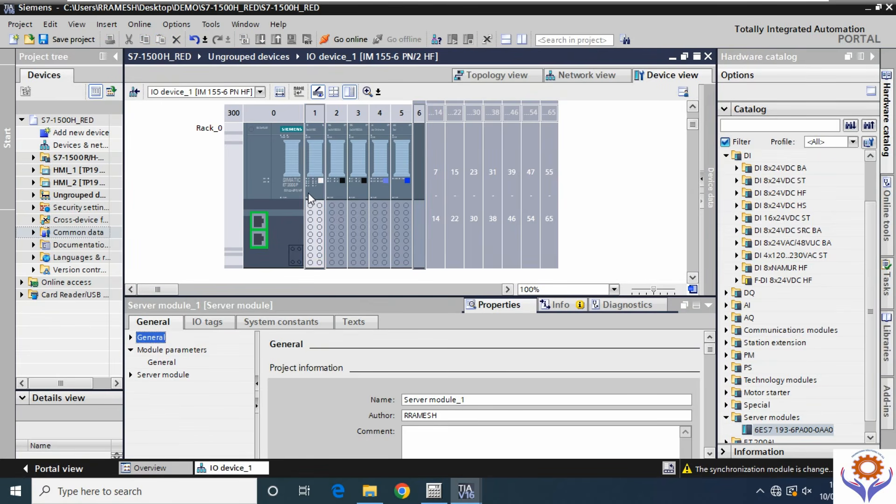
left_click(310, 193)
left_click(159, 363)
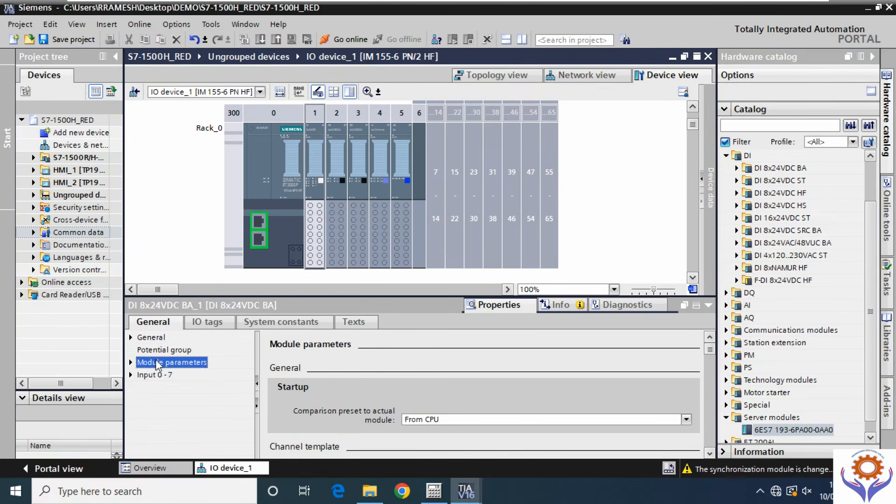
left_click(131, 375)
left_click(165, 388)
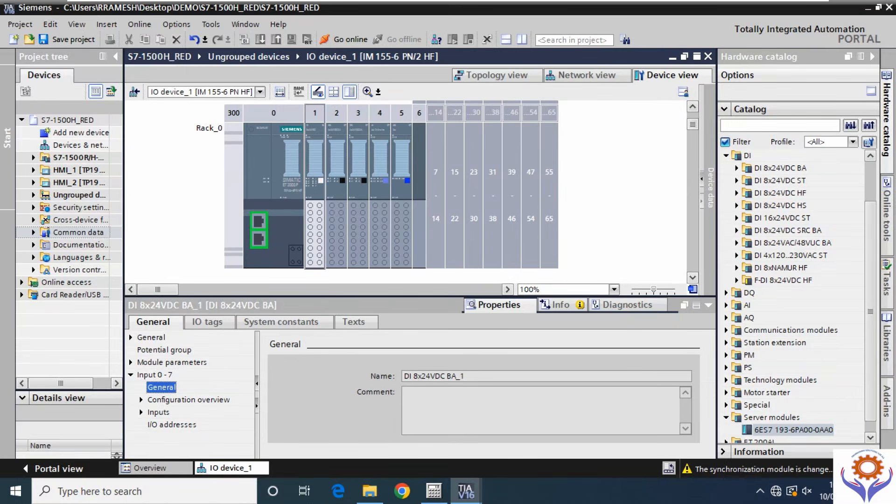
left_click(141, 413)
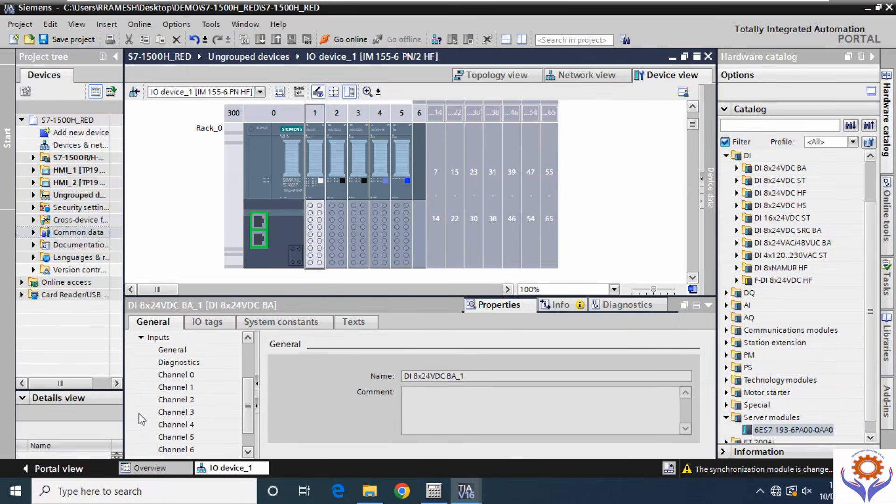
left_click(173, 376)
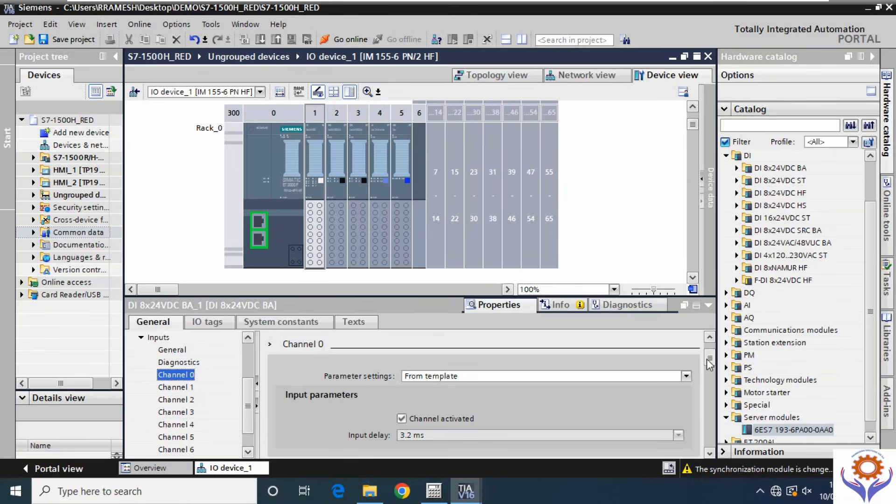
scroll(707, 359, "down", 1)
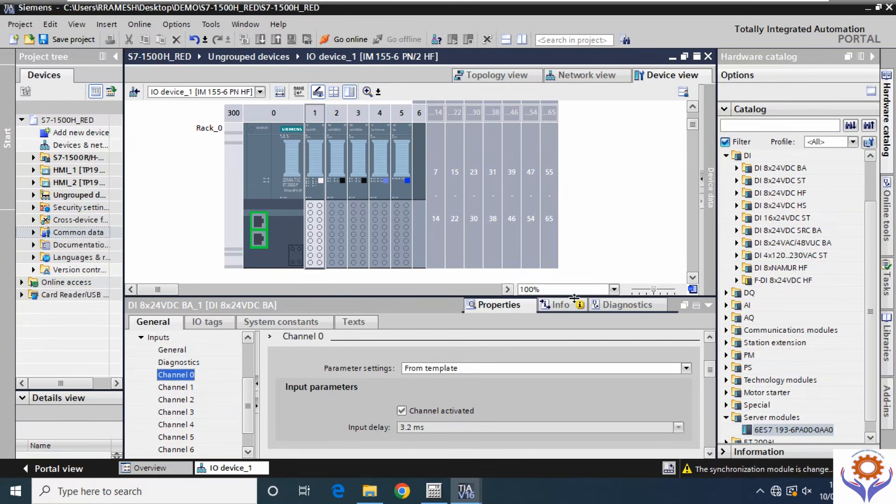
left_click_drag(574, 298, 579, 228)
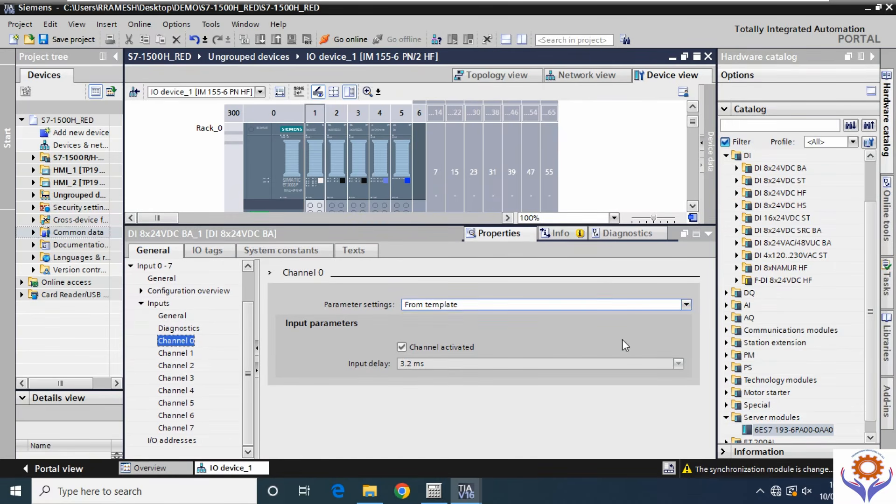
Check the parameter settings of input channels 1, 2, 3 and 6 of the slot 1 digital input module.
left_click(182, 355)
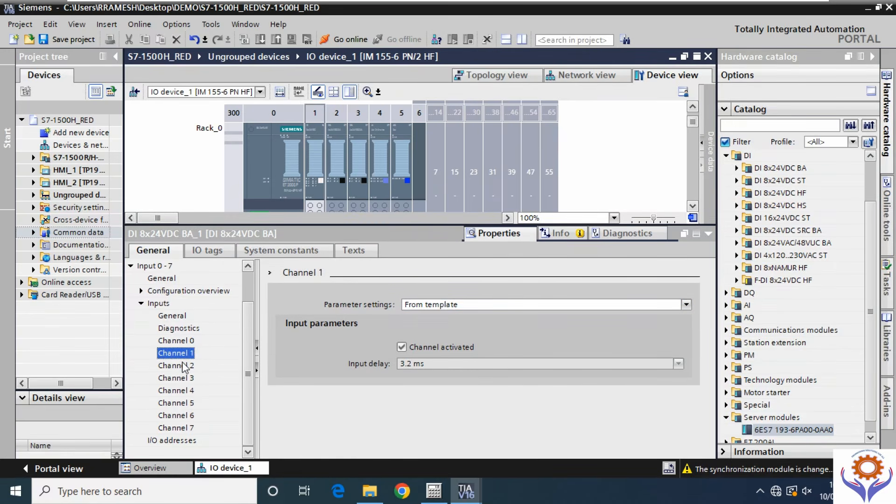
left_click(184, 365)
left_click(183, 379)
left_click(184, 416)
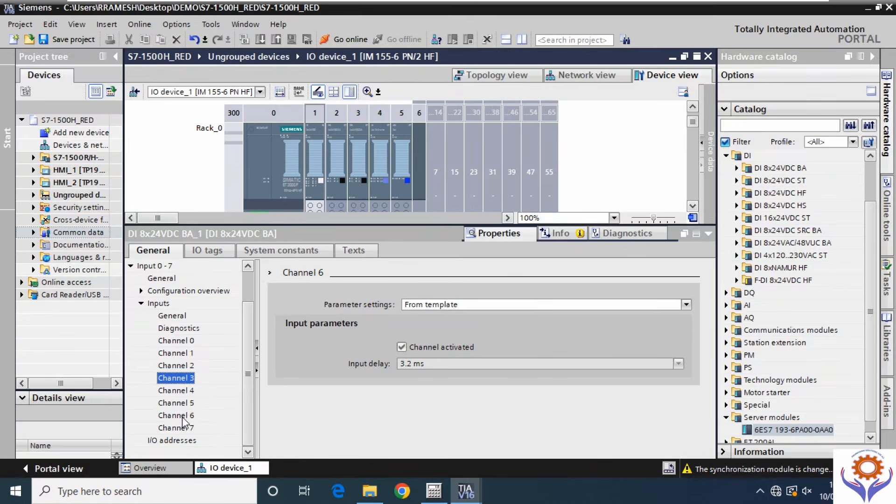
Examine the slot 1 input module's I/O addresses and the organization blocks available for assignment, leaving the assignment as it is.
left_click(167, 442)
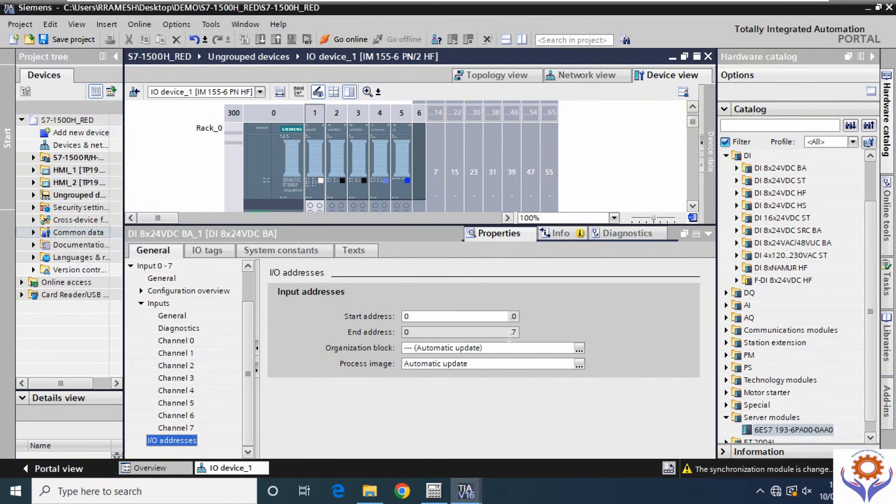
left_click(407, 332)
left_click(579, 349)
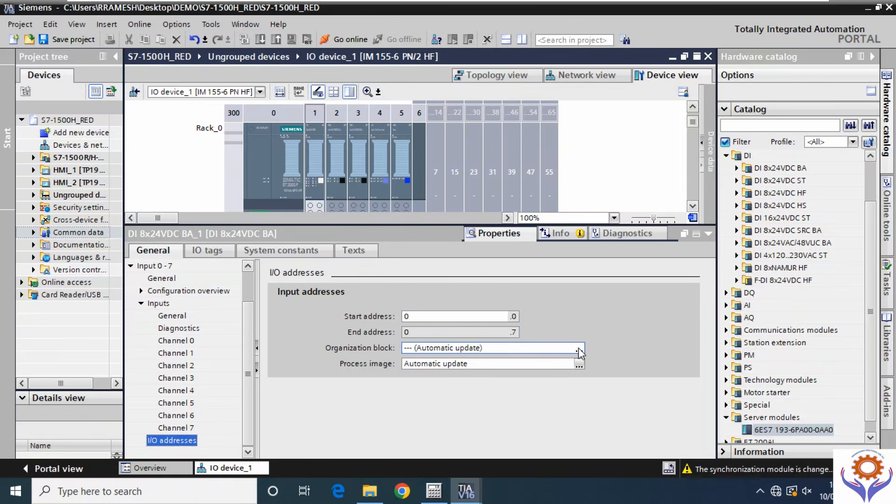
left_click(578, 349)
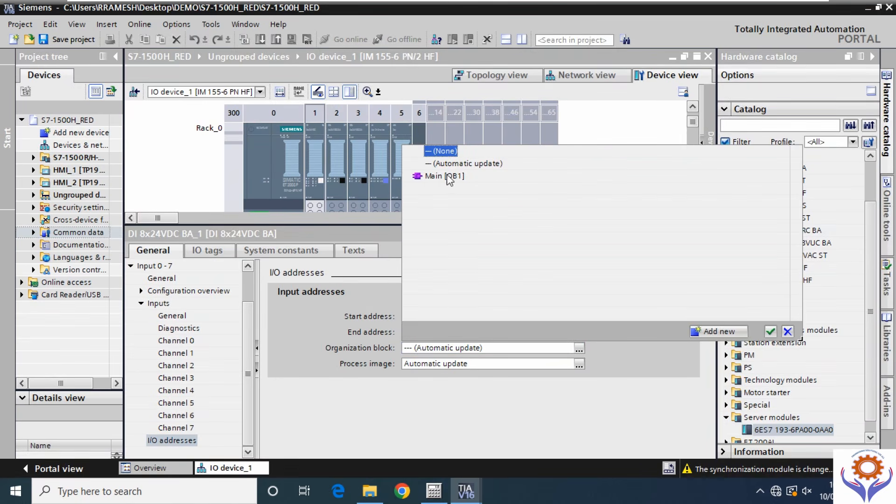
left_click(589, 386)
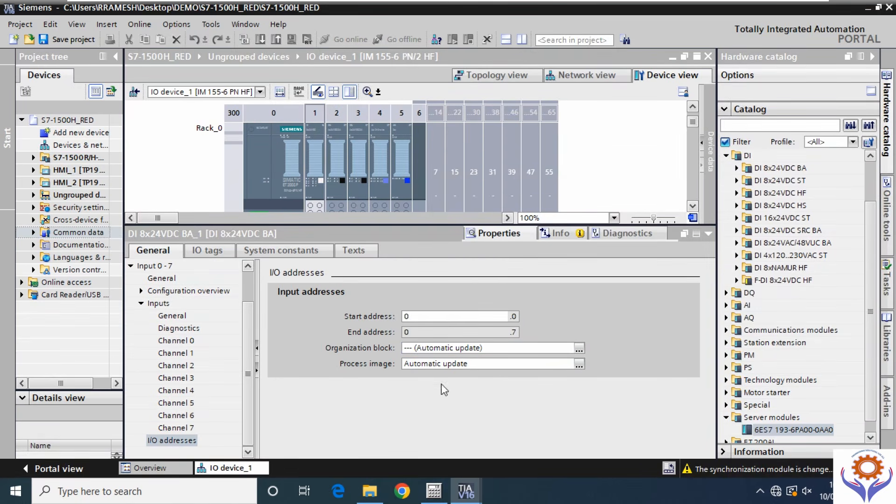
Check the IO tag addresses of the digital input module in slot 1 and the digital output modules in slots 2 and 3.
left_click(203, 252)
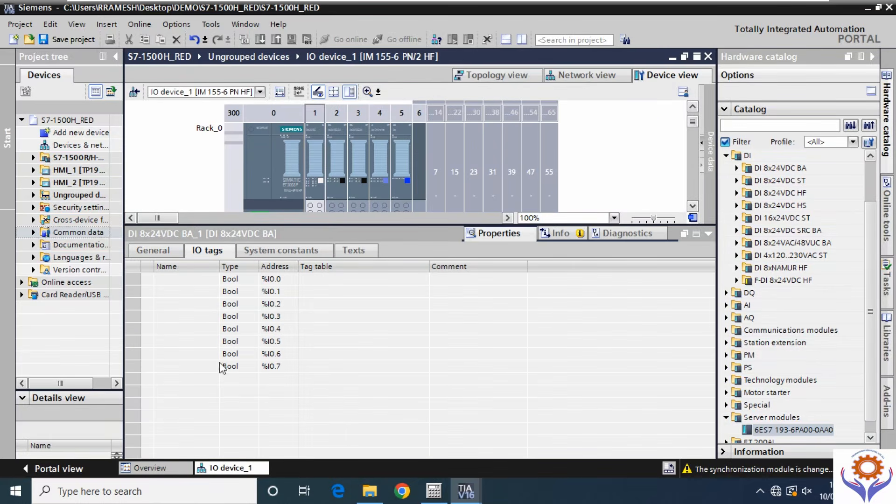
left_click(335, 195)
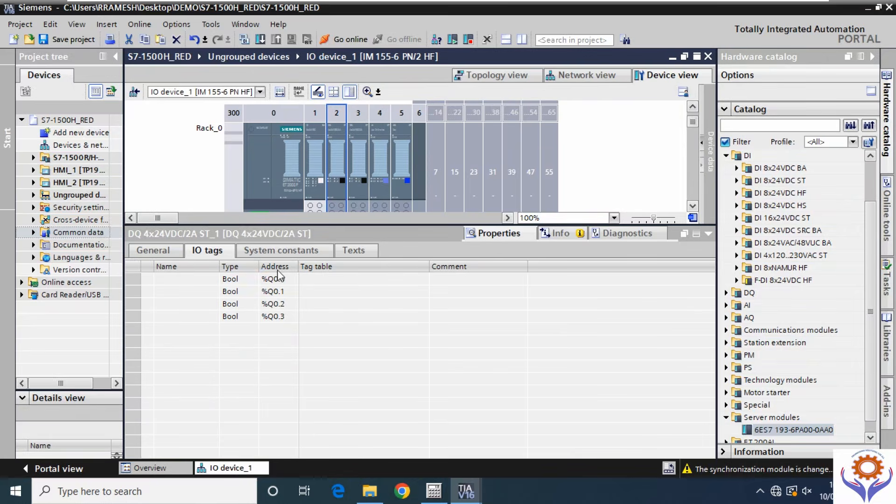
left_click(355, 206)
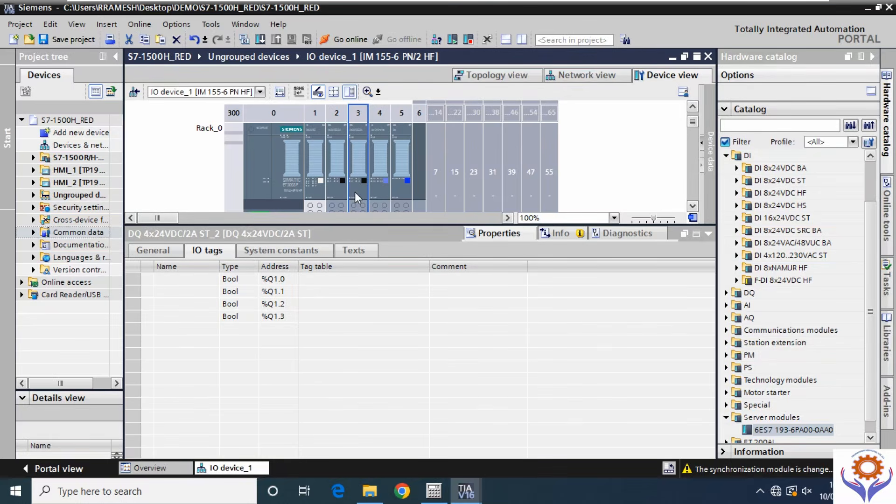
Examine the output settings and I/O addresses of the digital output module in slot 3.
double_click(356, 188)
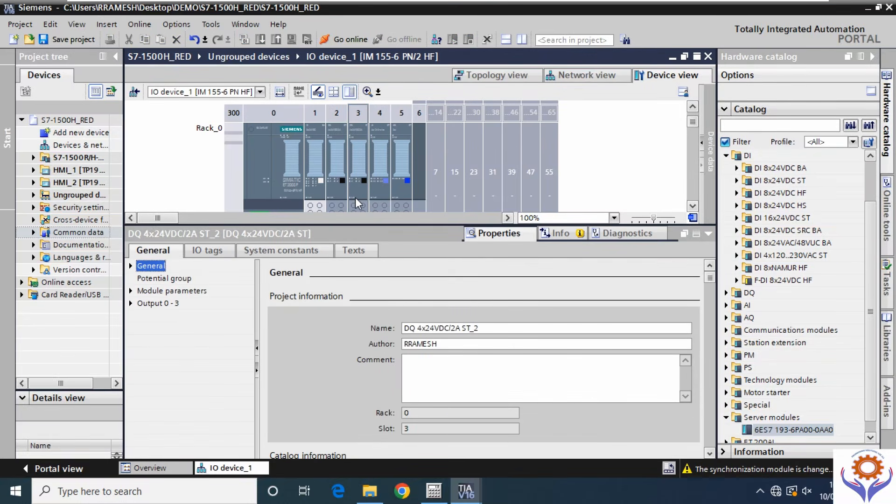
left_click(132, 303)
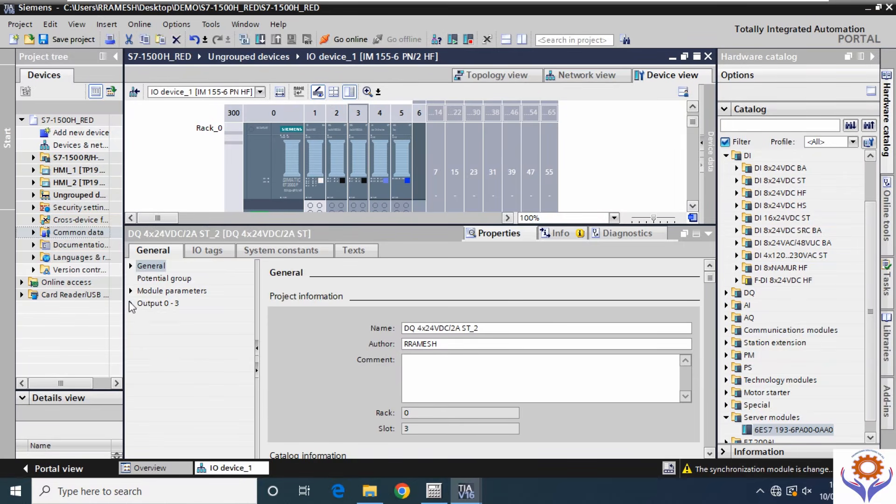
left_click(162, 341)
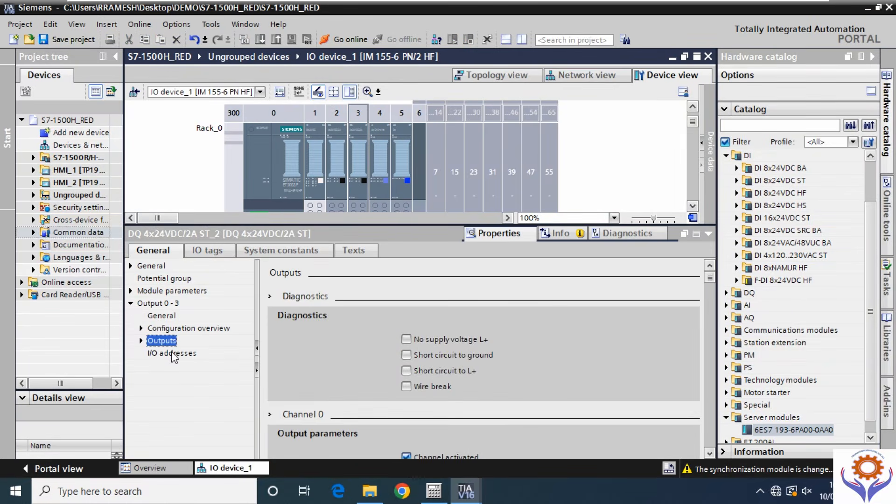
left_click(172, 353)
Check the IO tag addresses of the modules in slots 3, 4 and 5 of IO device_1.
left_click(219, 258)
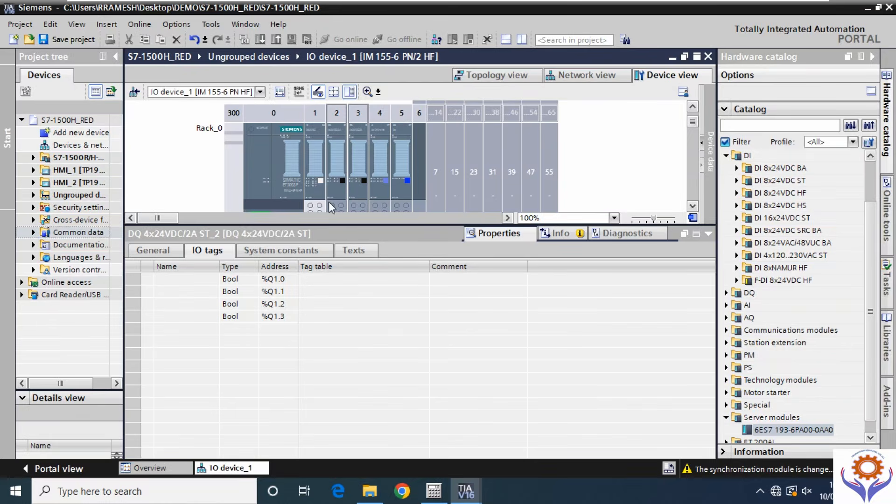
left_click(362, 193)
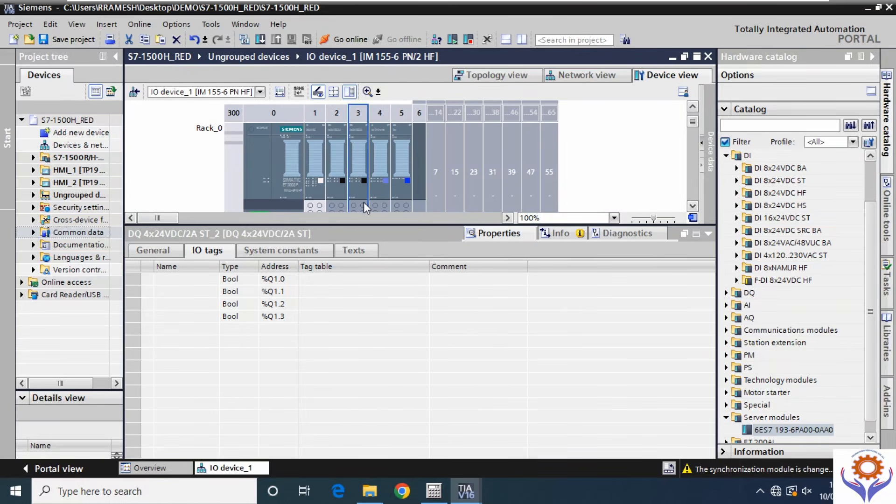
left_click(374, 203)
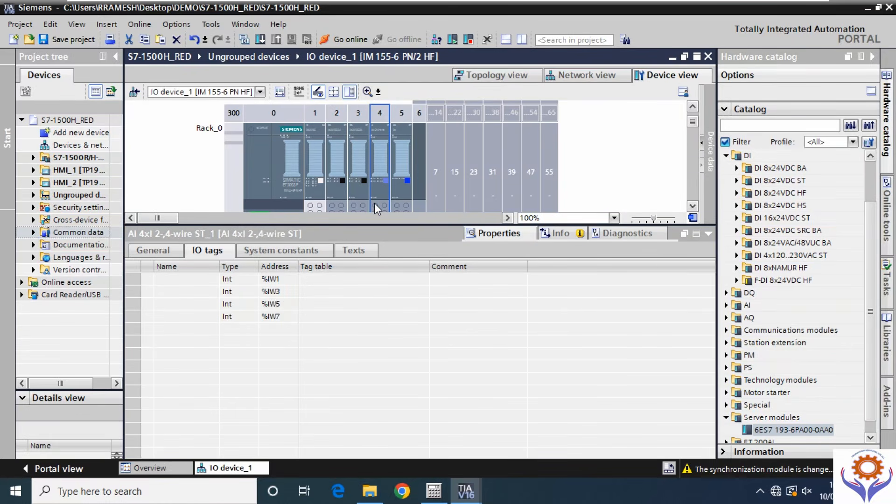
left_click(396, 204)
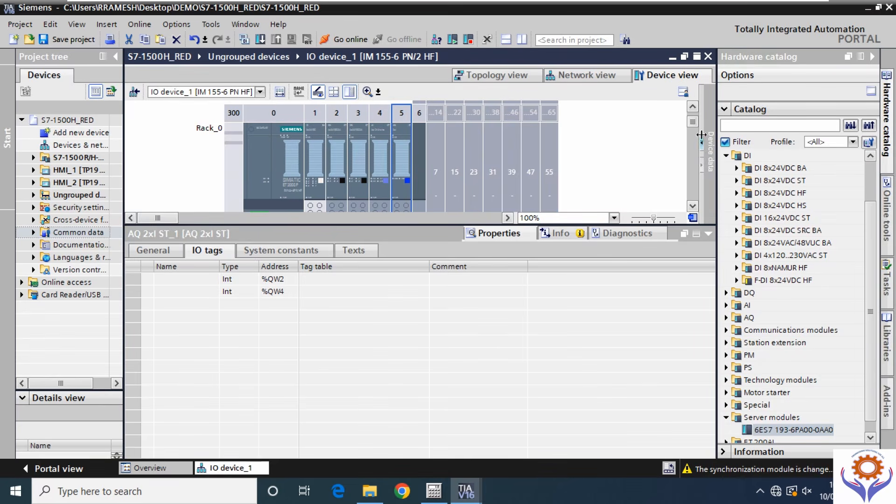
left_click_drag(693, 122, 694, 122)
Examine the configuration overview and input diagnostics settings of the AI 4xI 2-,4-wire ST module in slot 4.
left_click(354, 204)
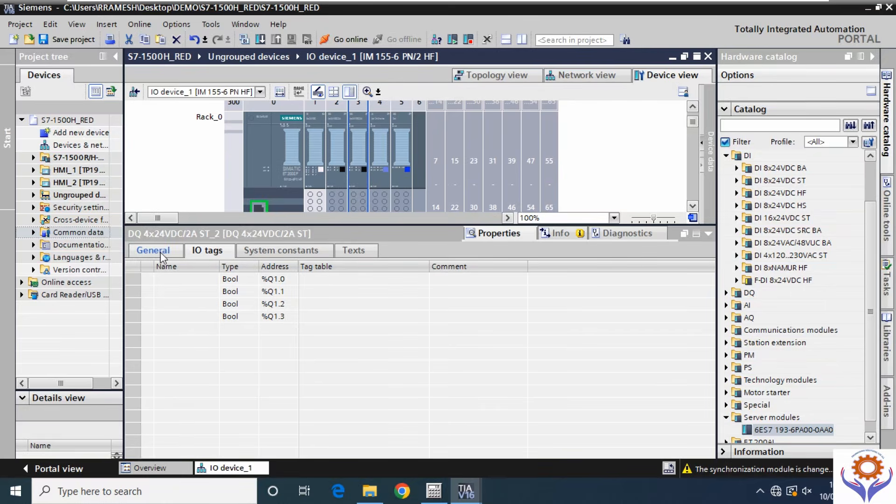
left_click(383, 200)
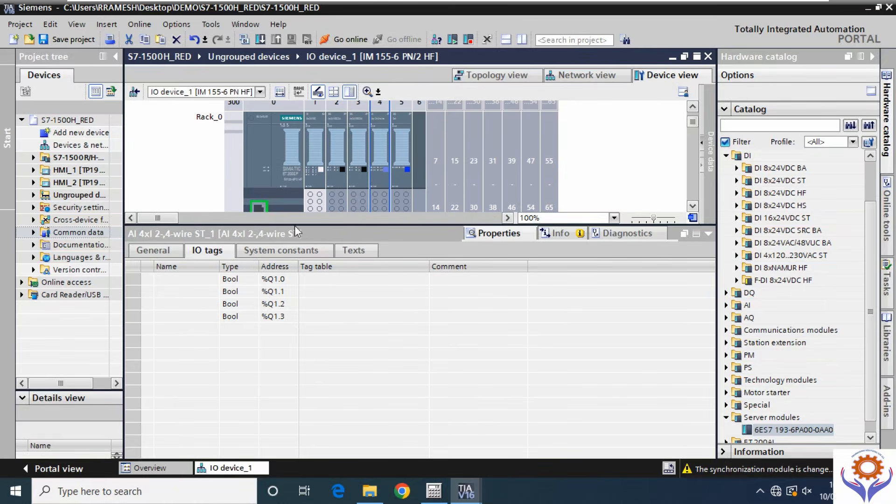
left_click(154, 250)
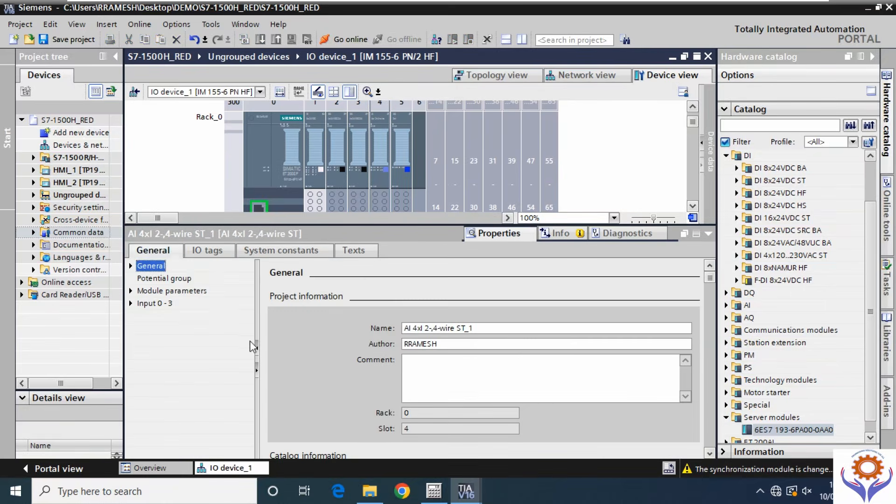
left_click(131, 303)
left_click(168, 319)
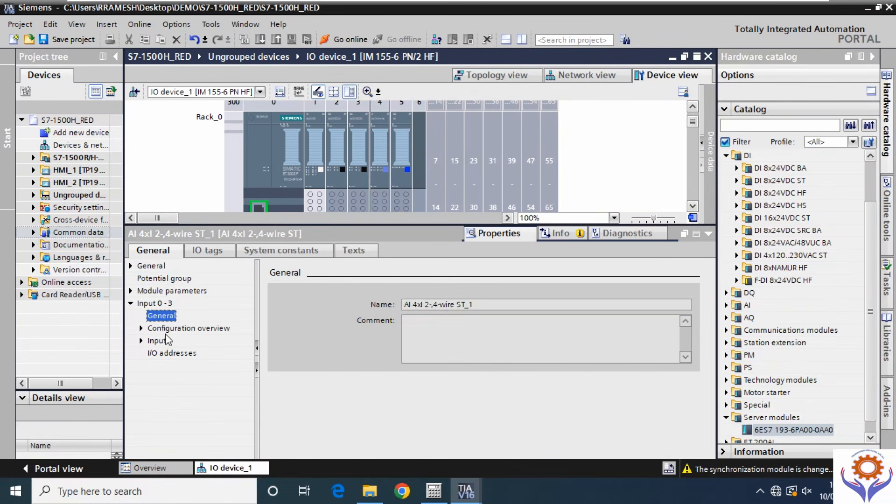
left_click(141, 329)
left_click(159, 353)
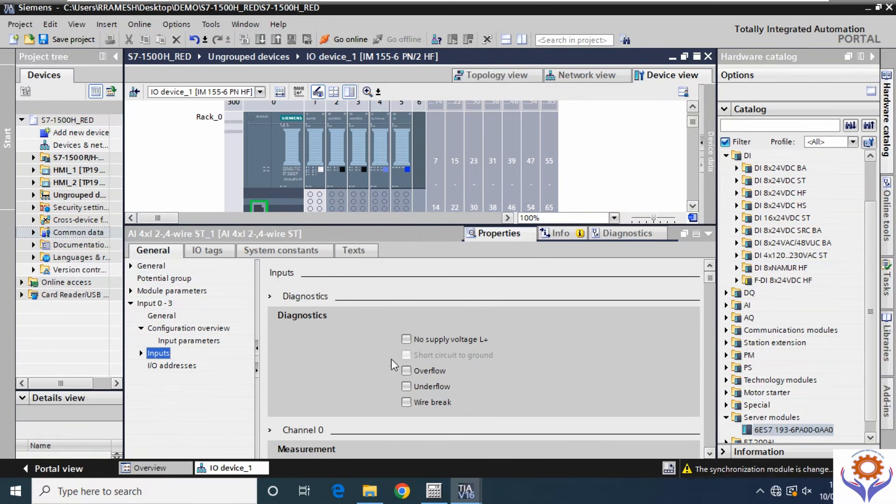
left_click(459, 336)
Set channel 0's interference frequency suppression on the slot 4 analog input module to 60 Hz (50 ms).
left_click(709, 452)
scroll(712, 455, "down", 5)
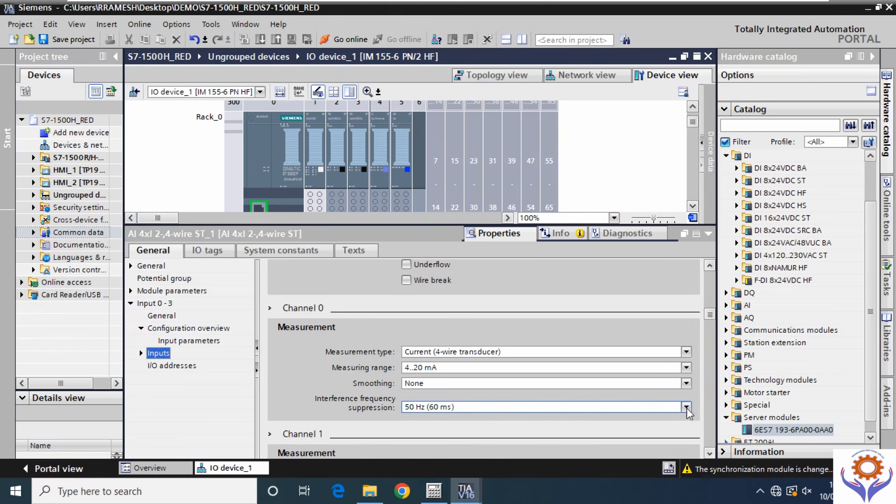
left_click(686, 408)
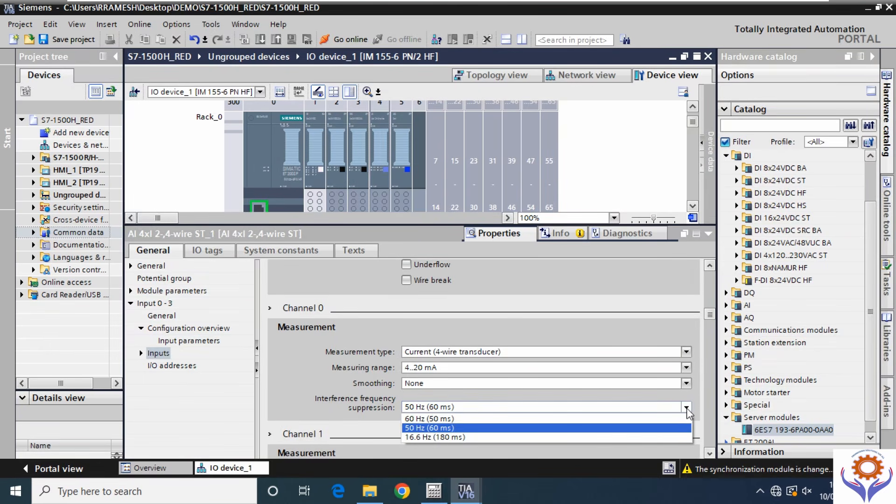
left_click(449, 419)
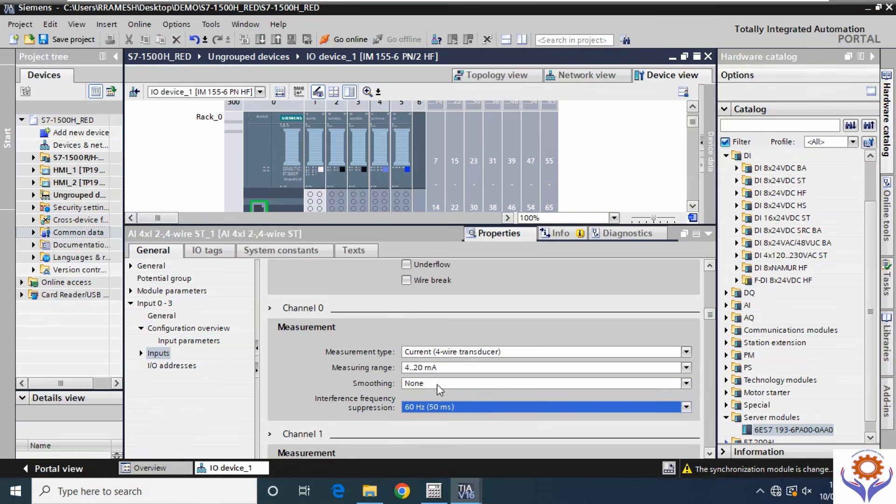
Review the measuring range and measurement type options of analog input channel 0, keeping the selections, and look through the remaining channels' settings.
left_click(505, 367)
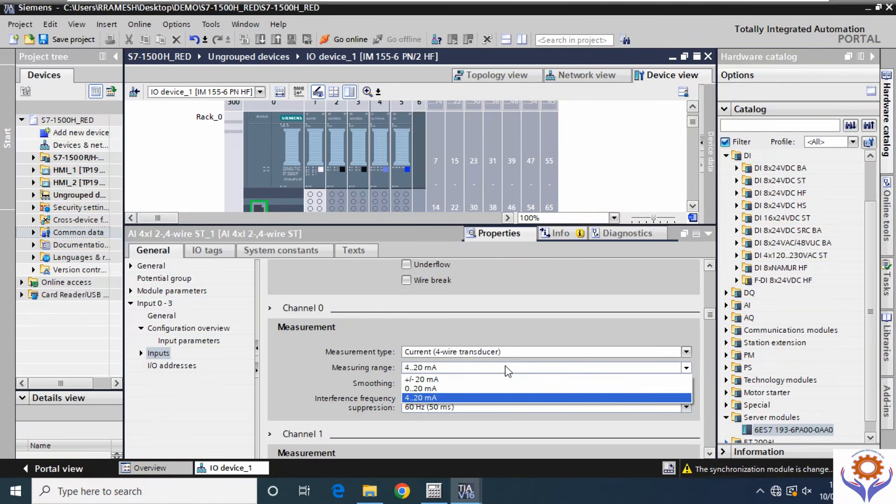
left_click(506, 368)
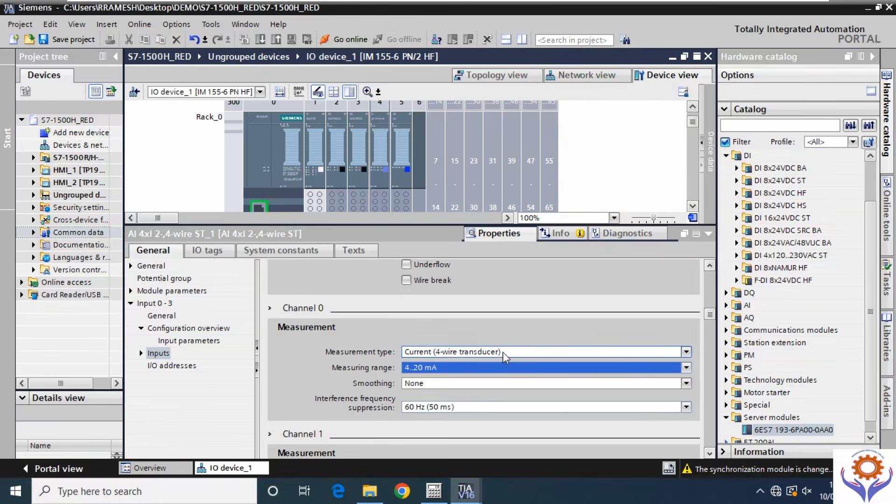
left_click(530, 353)
left_click(530, 354)
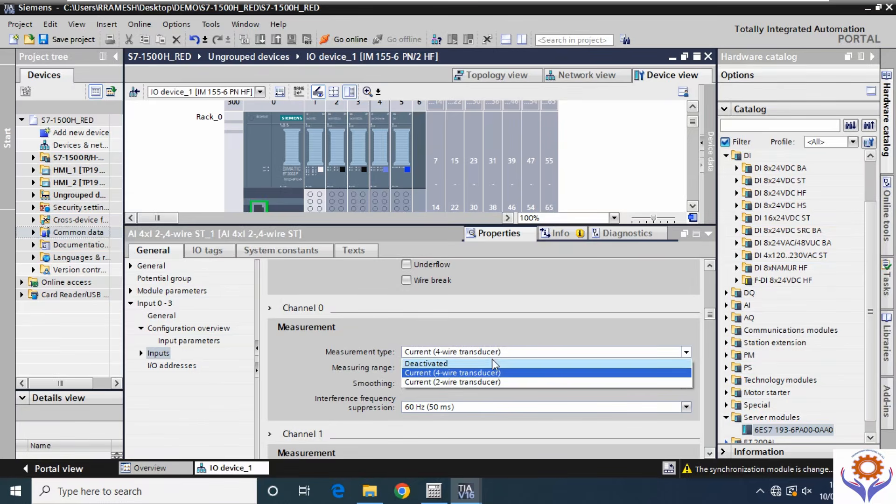
left_click(493, 339)
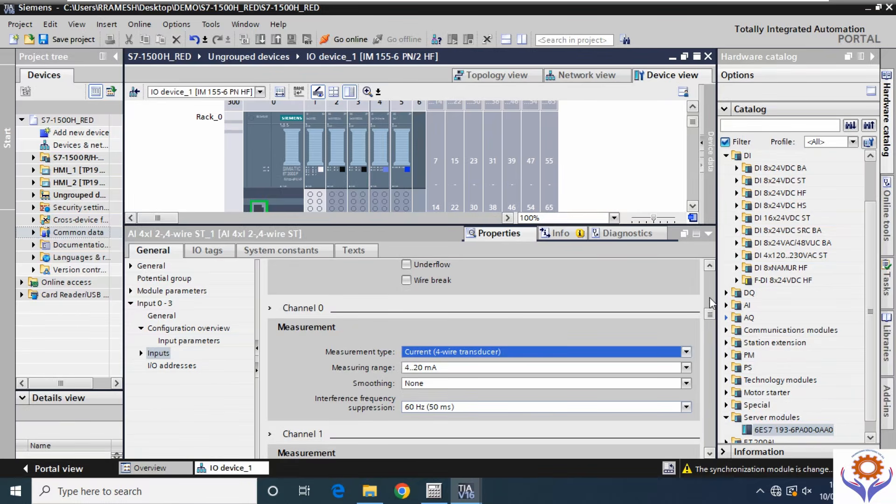
scroll(711, 303, "up", 3)
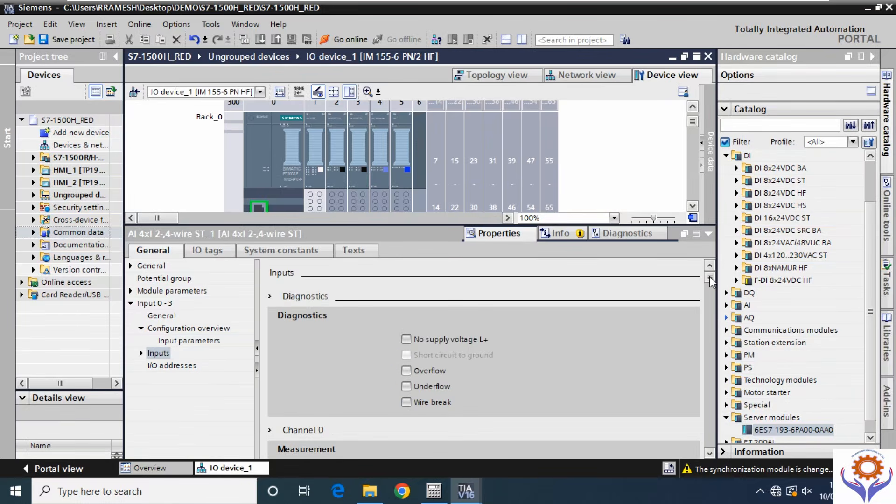
scroll(711, 308, "down", 2)
left_click_drag(711, 308, 714, 432)
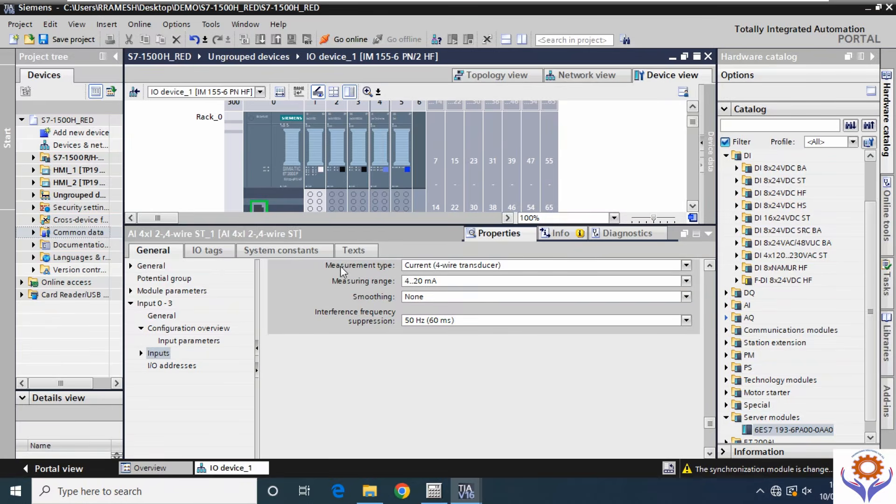
Close the analog module's properties and open the IO device_2 station from the network overview to show its rack.
left_click(708, 233)
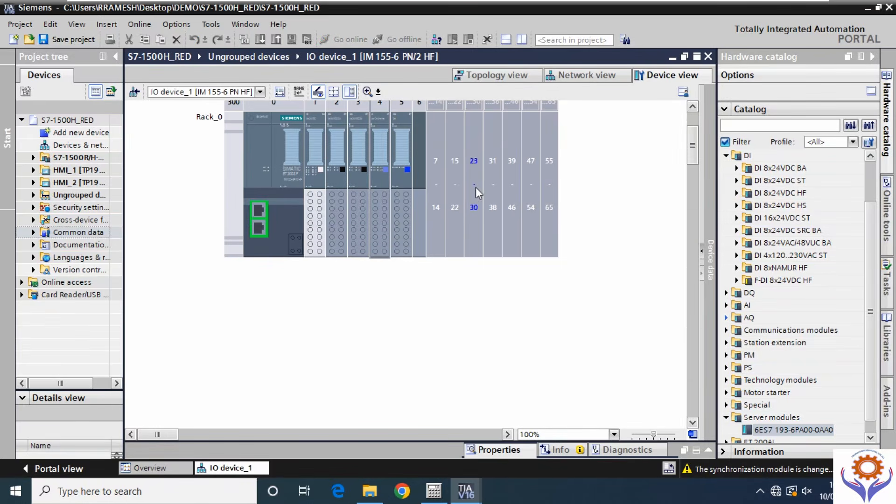
scroll(692, 147, "up", 3)
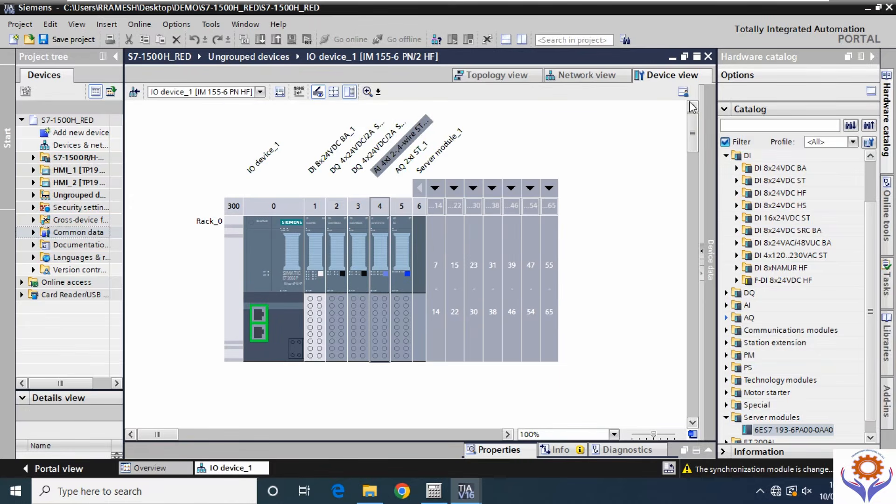
left_click(596, 79)
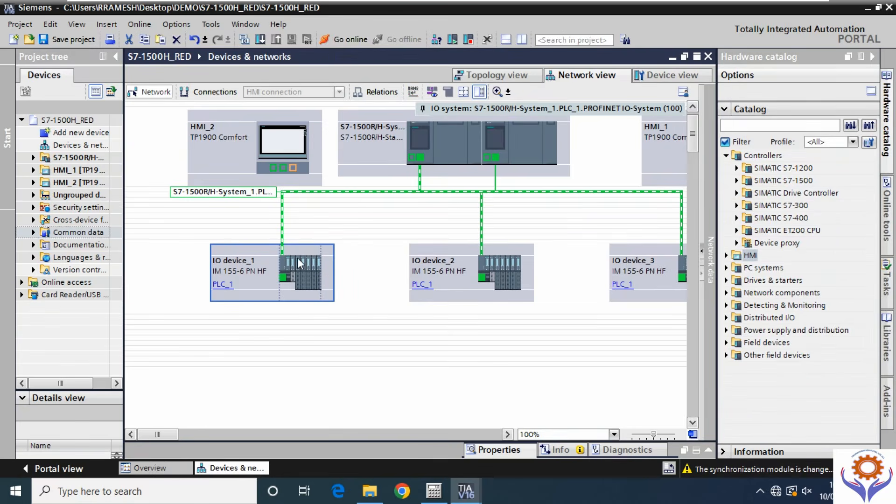
left_click(508, 279)
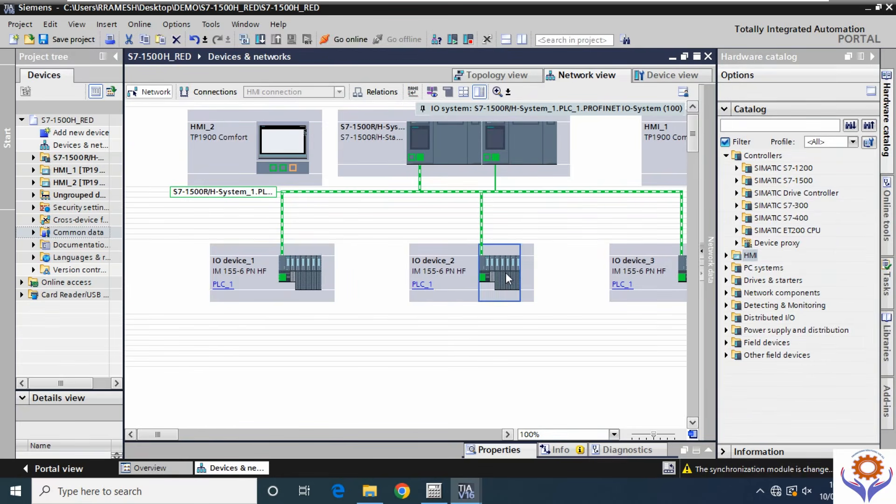
double_click(505, 272)
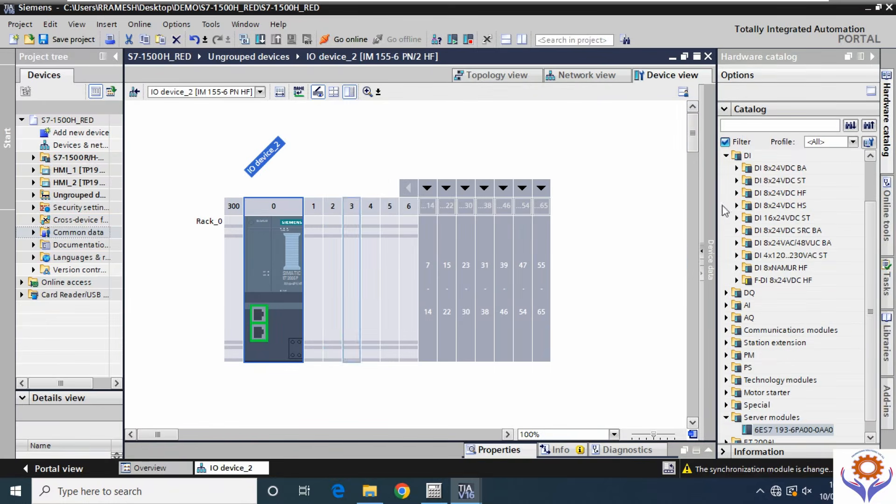
Insert DI 8x24VDC BA module 6ES7 131-6BF01-0AA0 in slot 1 and DQ 4x24VDC/2A HF modules 6ES7 132-6BD20-0CA0 in slots 2 and 3 of IO device_2.
left_click(737, 167)
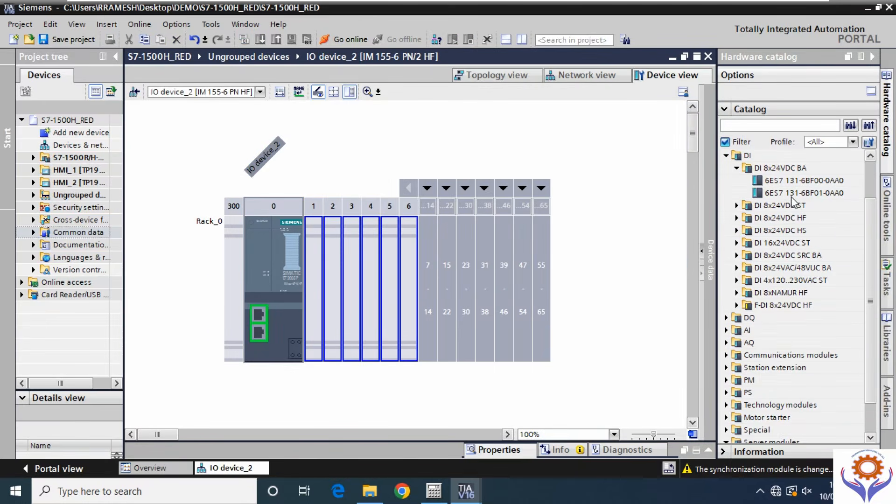
left_click_drag(793, 193, 314, 280)
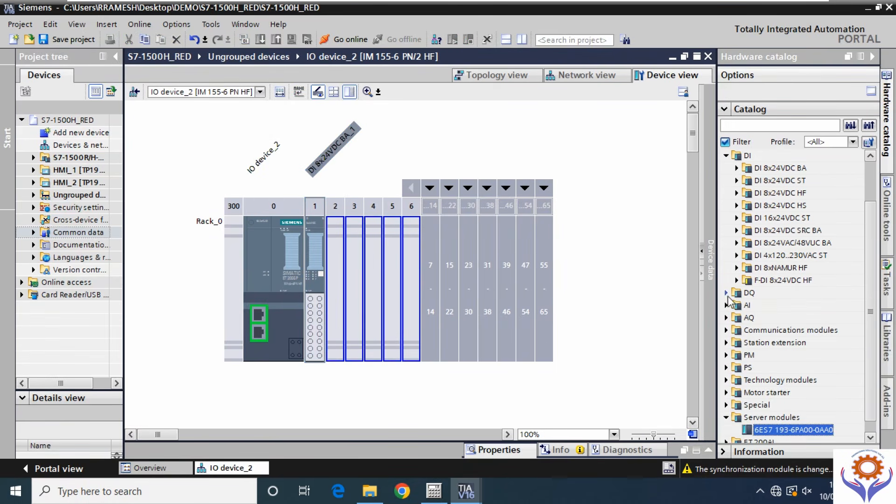
left_click(725, 317)
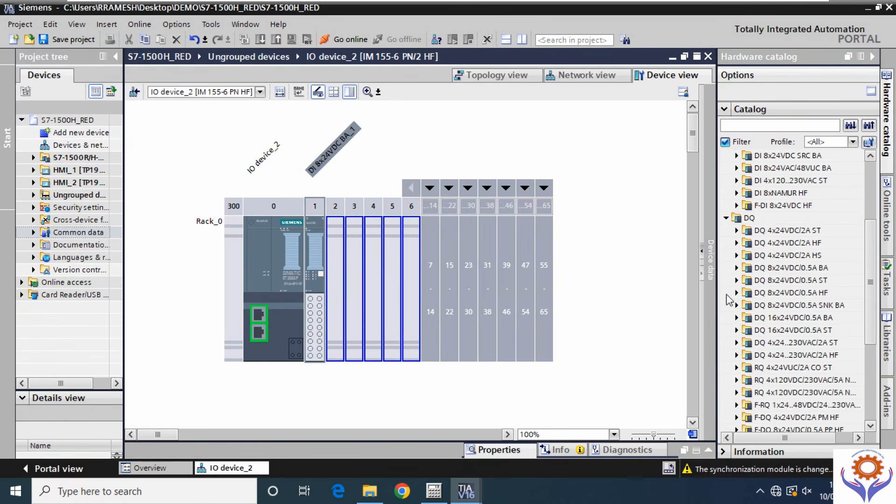
left_click(738, 244)
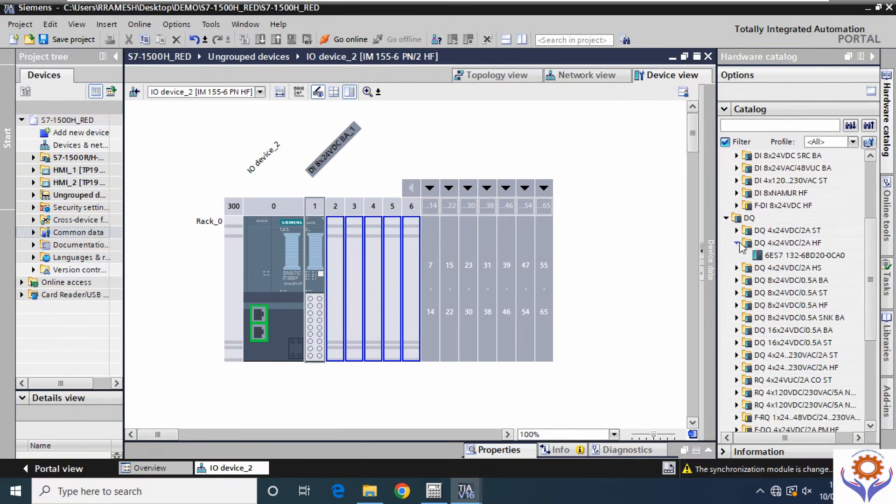
left_click_drag(788, 256, 360, 256)
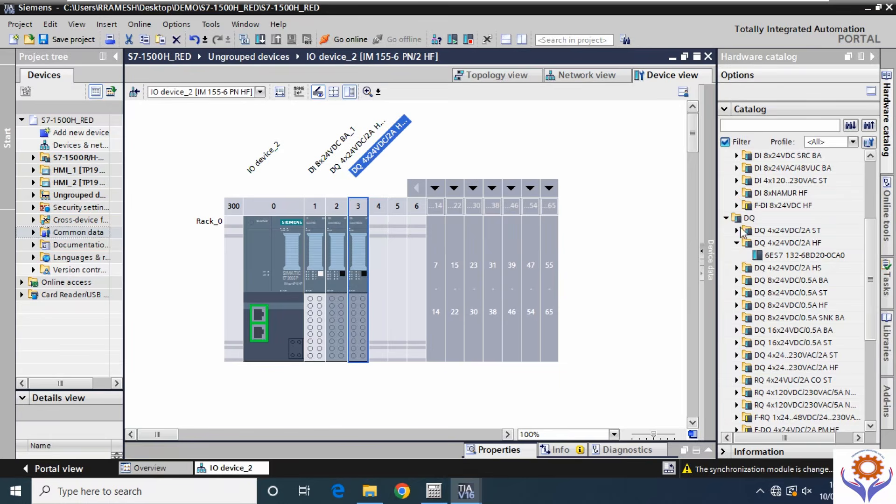
left_click(726, 217)
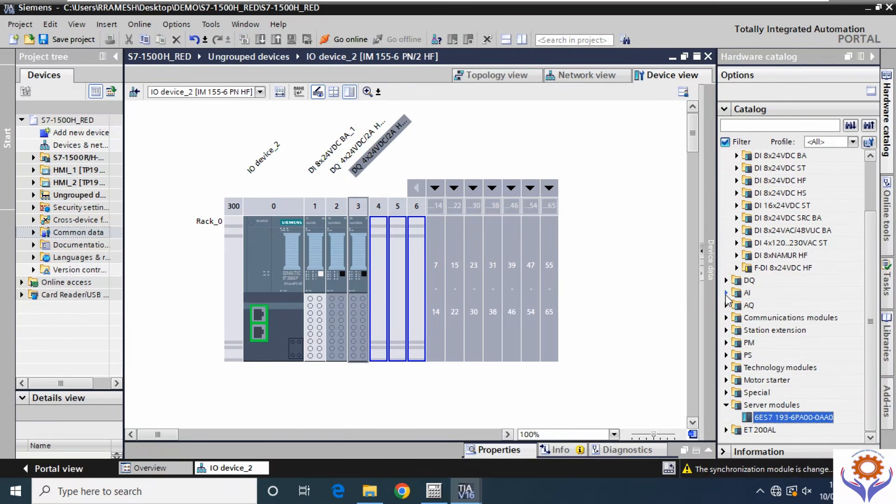
Insert an AI 2xI 2-,4-wire ST module, 6ES7 134-6GB00-0BA1, in slot 4 of IO device_2.
left_click(725, 293)
left_click(736, 281)
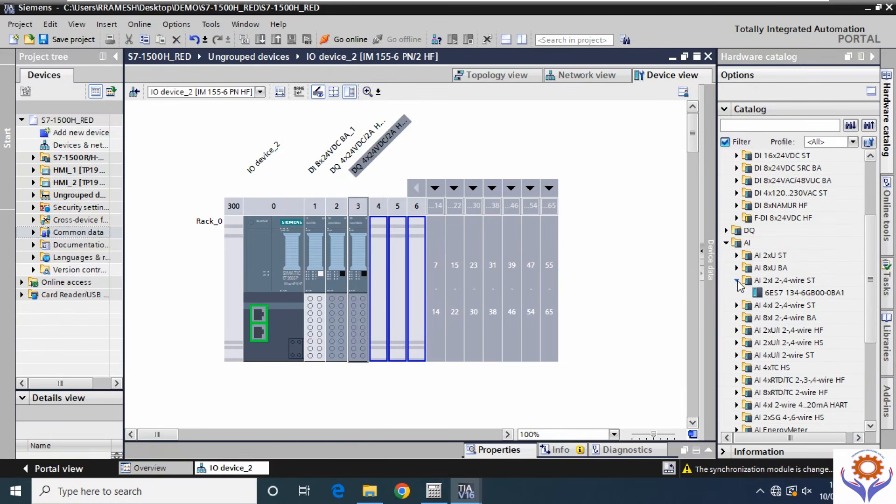
left_click_drag(782, 294, 384, 279)
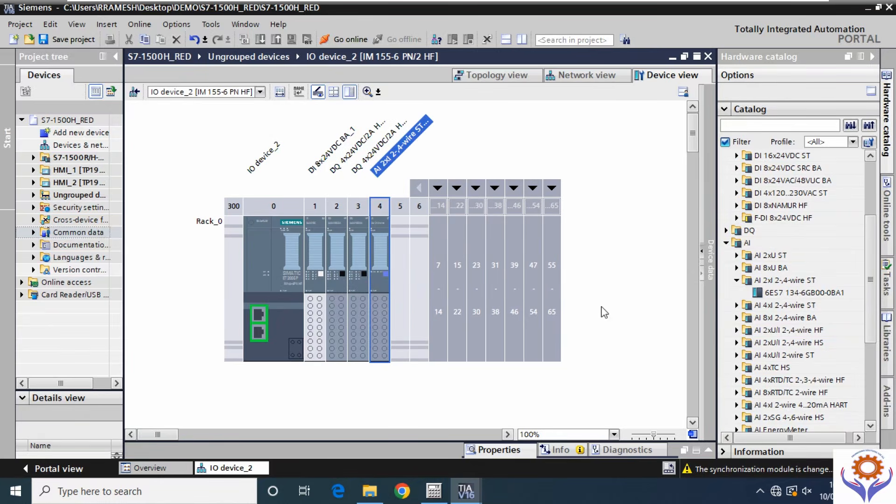
left_click(737, 281)
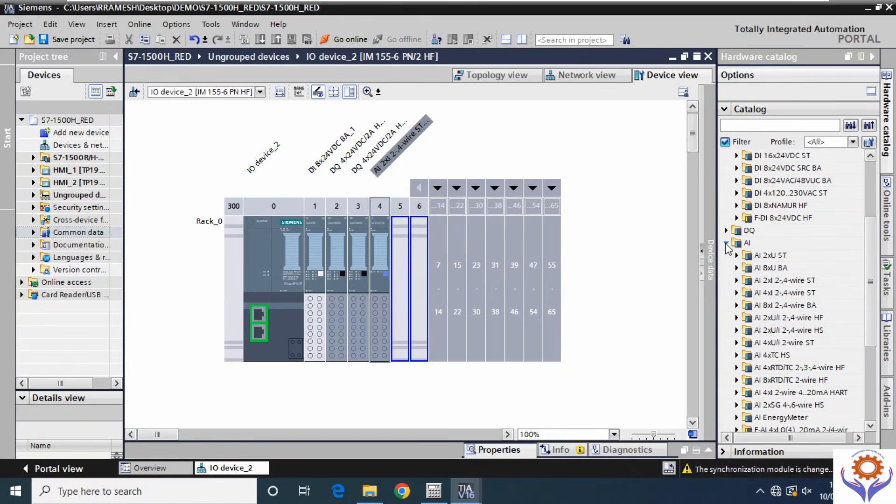
Insert an AQ 2xU/I HF module, 6ES7 135-6HB00-0CA1, in slot 5 of IO device_2.
left_click(725, 243)
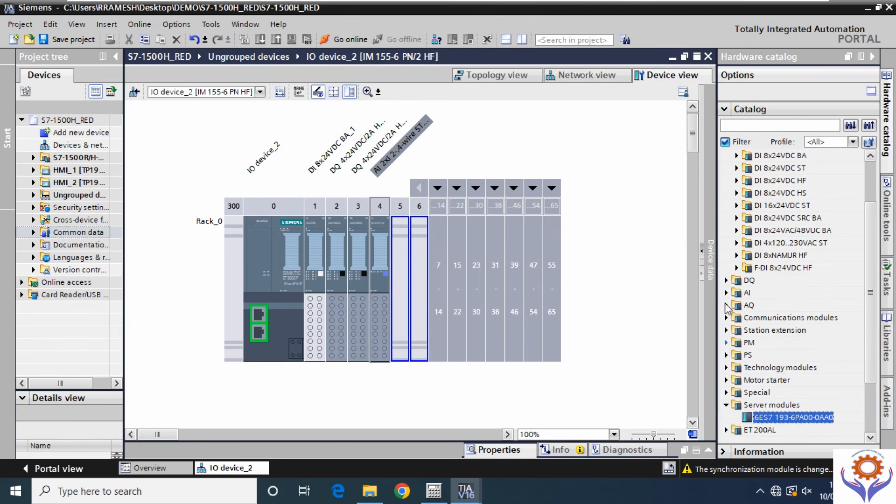
left_click(726, 306)
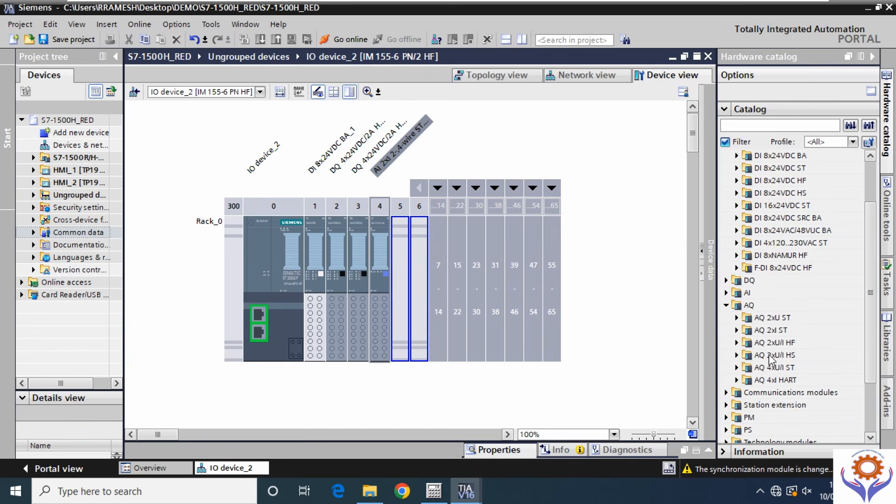
left_click(736, 318)
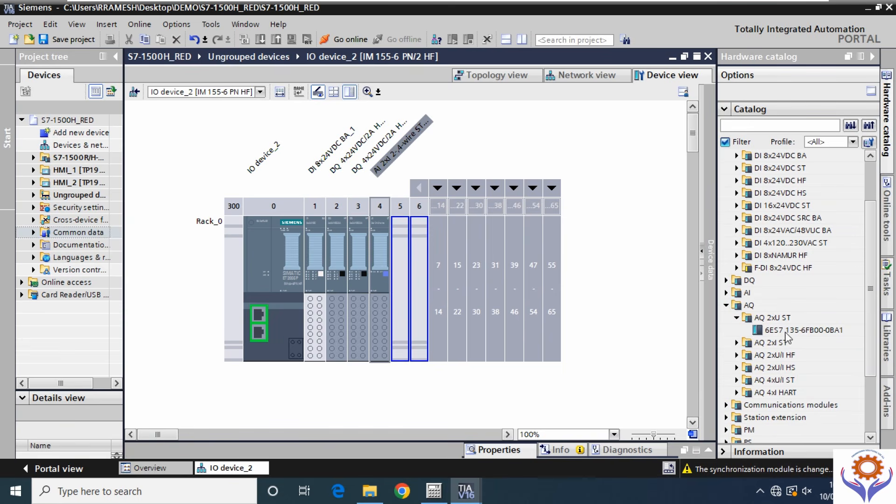
mouse_move(787, 333)
left_mouse_down()
mouse_move(636, 334)
mouse_move(410, 292)
mouse_move(554, 280)
mouse_move(792, 332)
left_mouse_up()
left_click(736, 342)
left_click(737, 368)
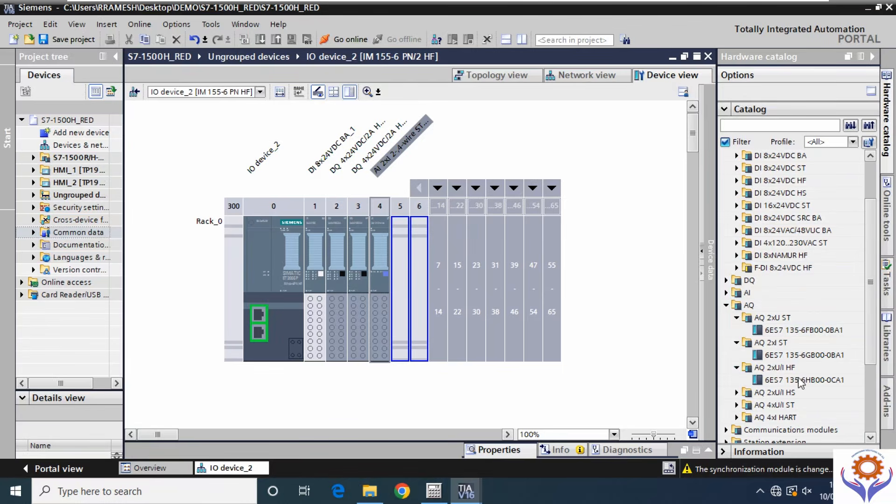
left_click_drag(799, 380, 482, 312)
left_click_drag(403, 285, 402, 282)
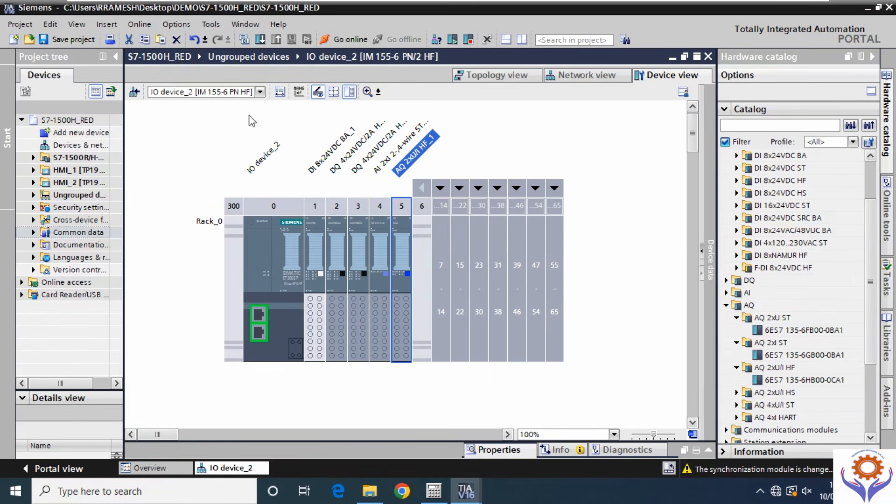
Return to the network overview of all devices and save the project.
left_click(582, 83)
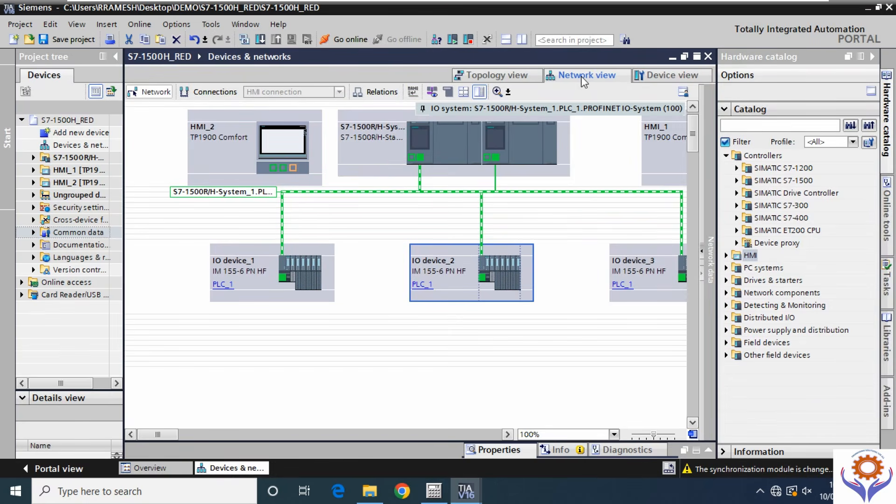
left_click(82, 43)
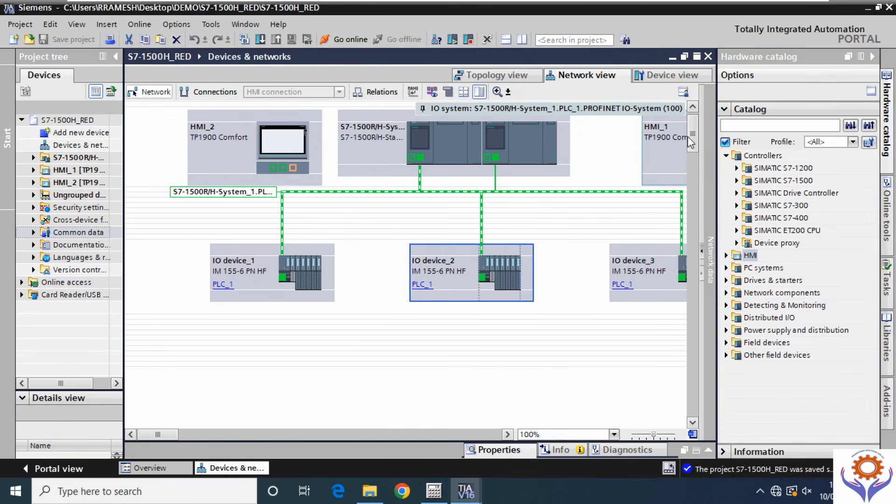
scroll(691, 121, "up", 1)
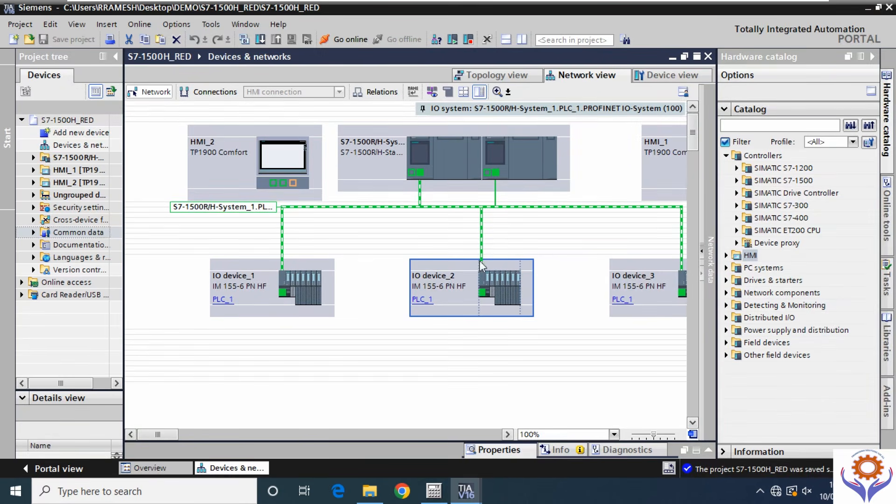
Network HMI_2 with the second PROFINET interface of PLC_1, and the same interface of PLC_2 with HMI_1, on separate subnets.
left_click_drag(149, 436, 155, 434)
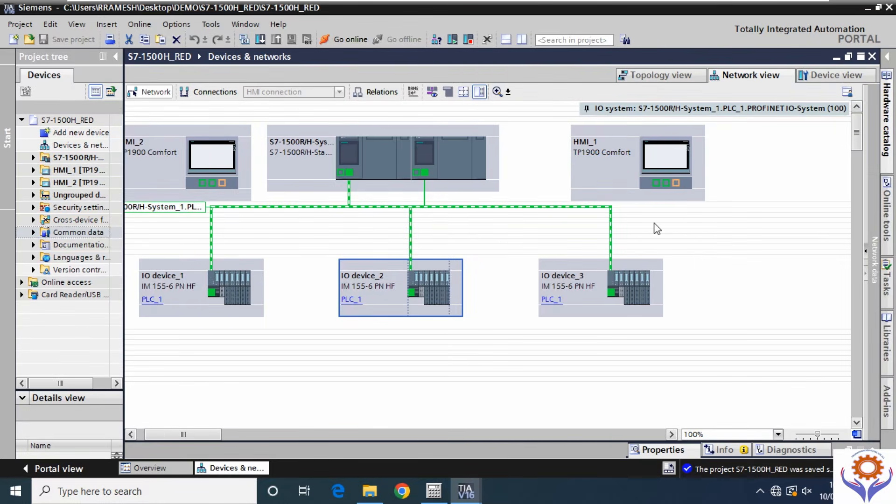
left_click_drag(181, 434, 176, 434)
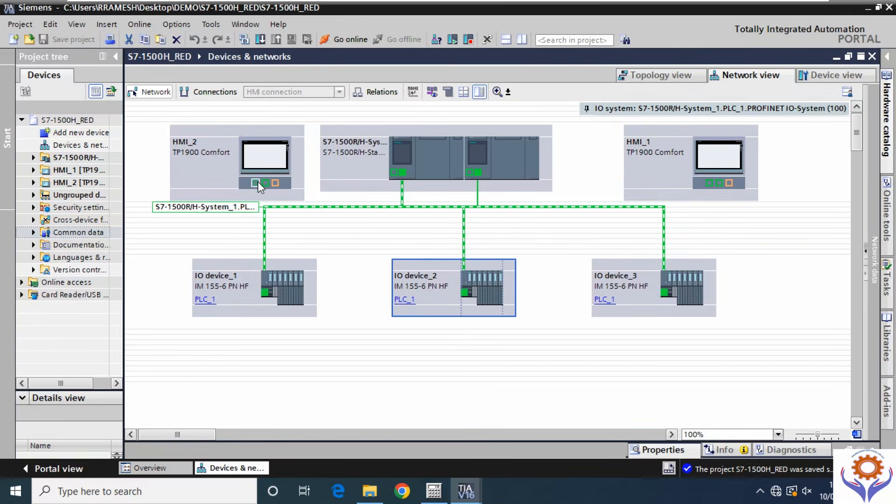
left_click_drag(258, 182, 394, 175)
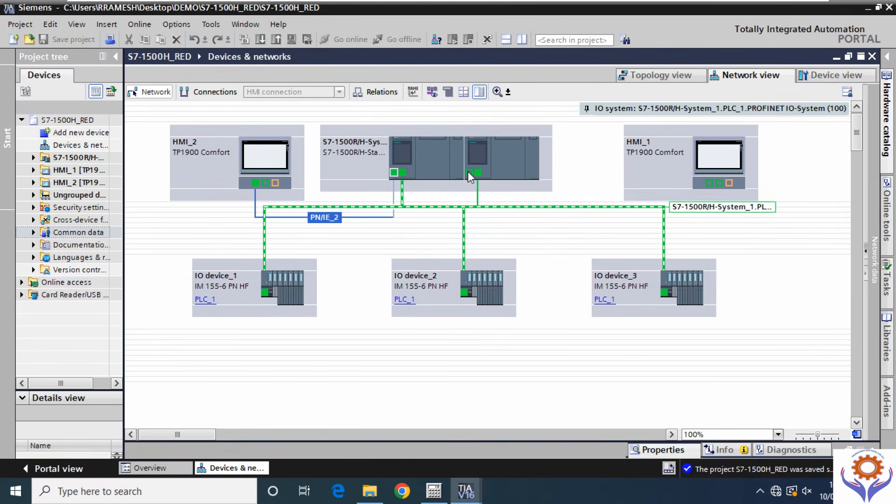
left_click_drag(468, 172, 710, 183)
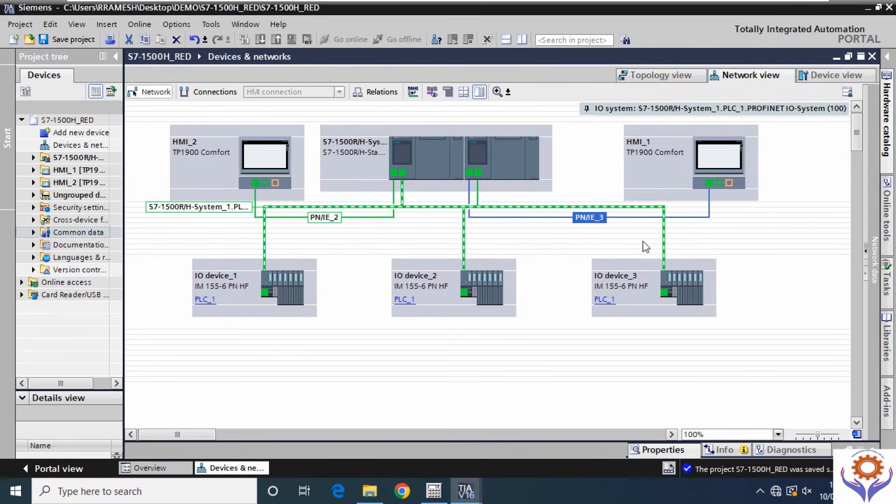
left_click(573, 255)
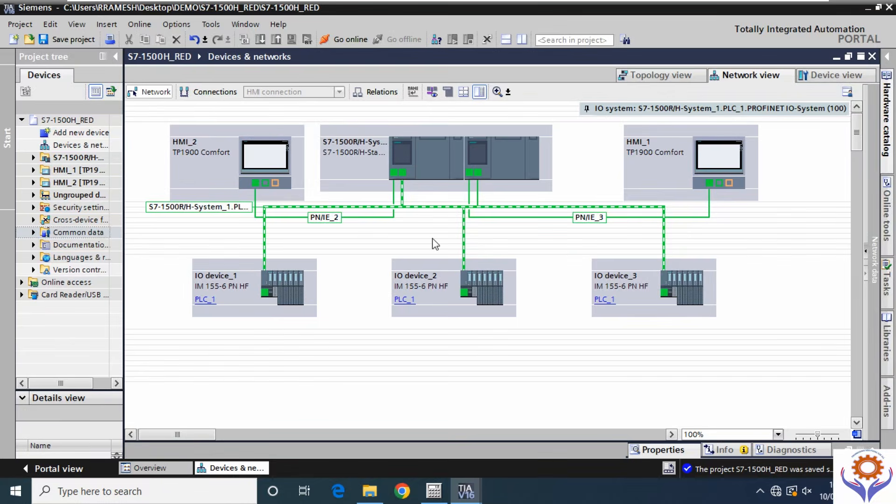
Open the redundant station's rack and review the Ethernet addresses of PLC_1's PROFINET interface_1 [X1].
left_click(401, 174)
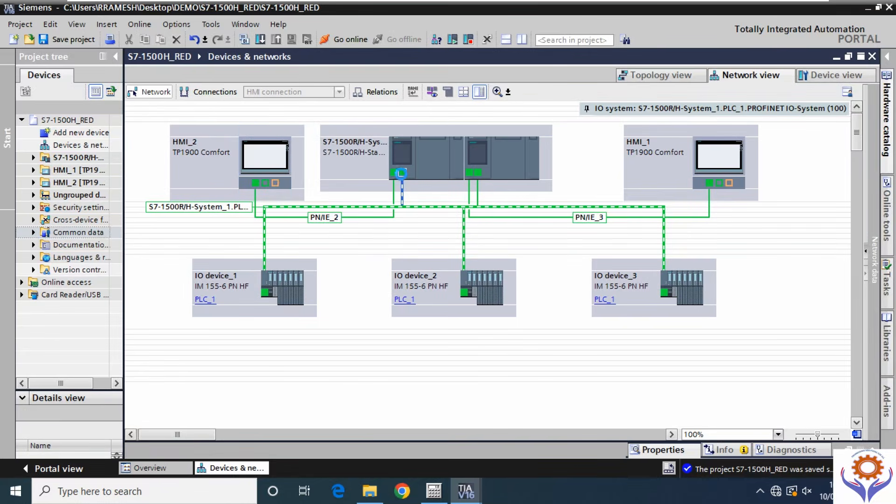
double_click(433, 263)
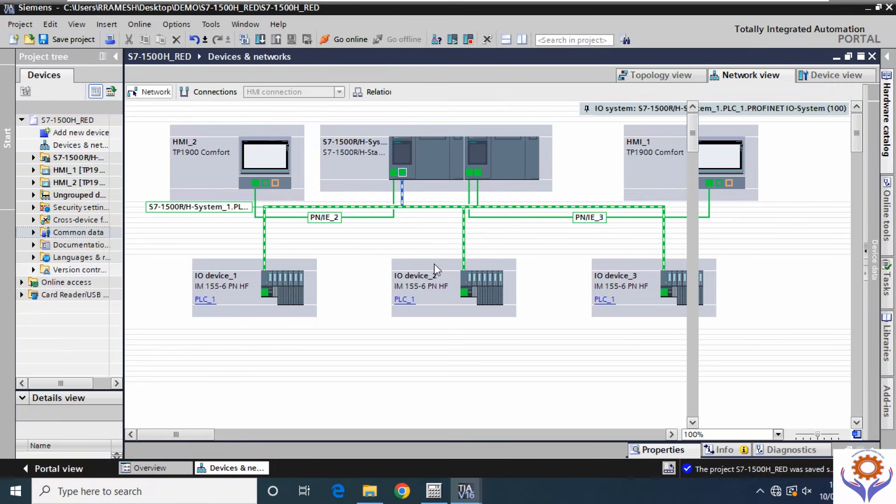
left_click(305, 279)
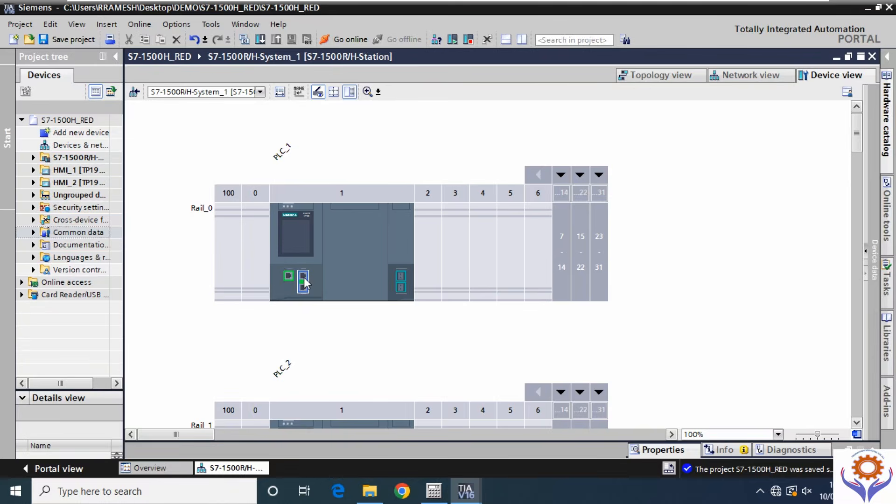
left_click(688, 453)
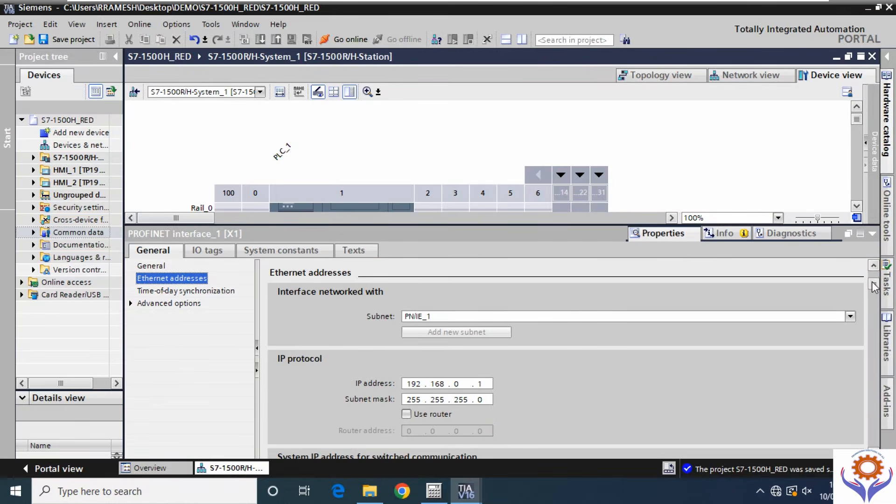
Set the IP address of HMI_1's PROFINET Interface_GBit [X3] to 192.168.0.3.
left_click(747, 76)
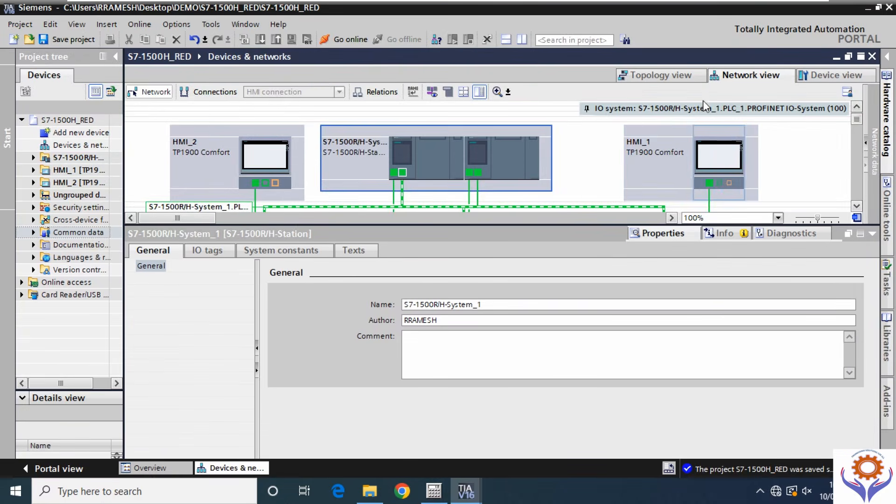
left_click(709, 182)
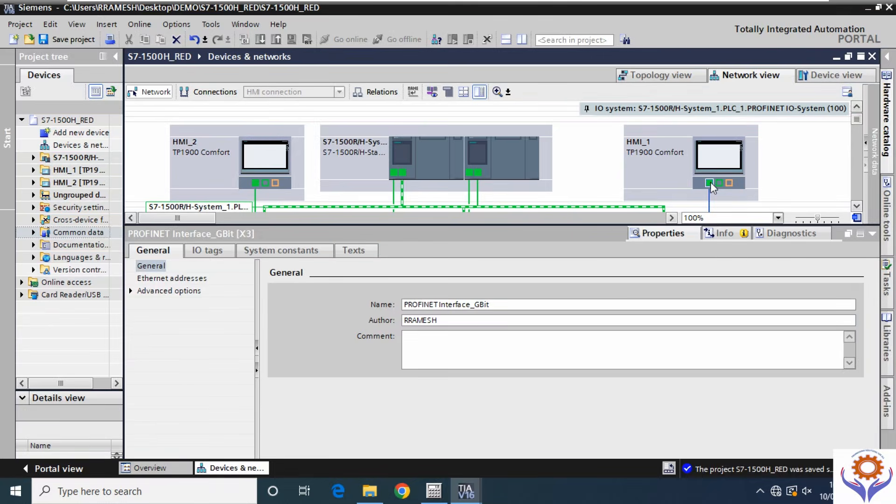
left_click(142, 279)
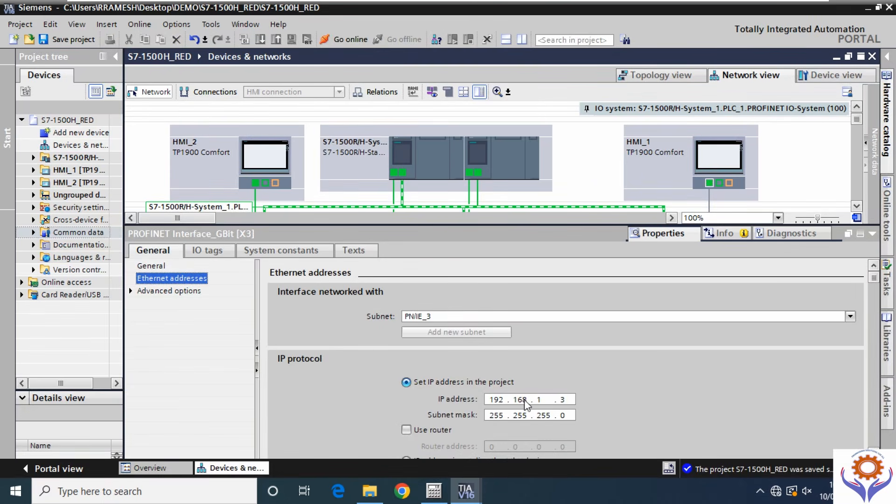
left_click(543, 400)
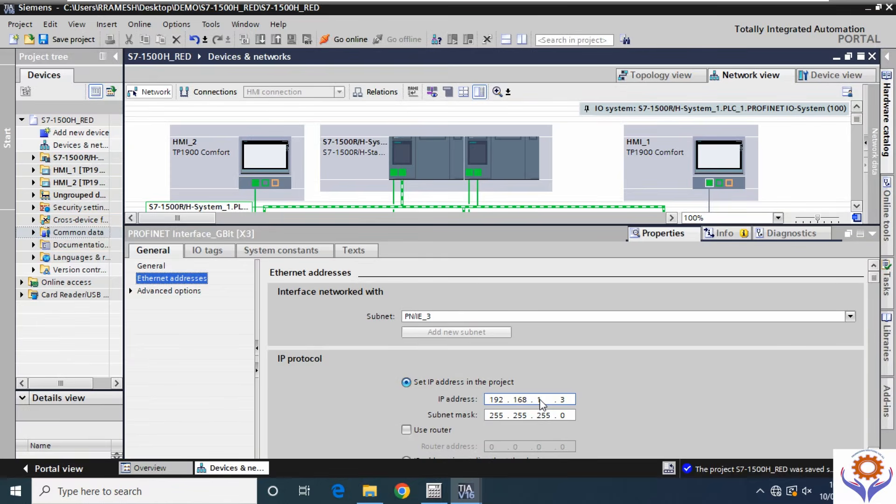
left_click(540, 402)
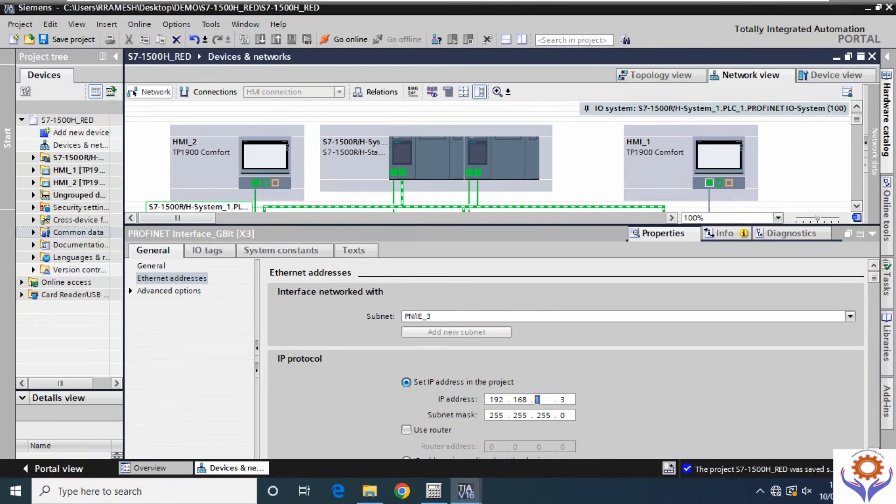
type("0")
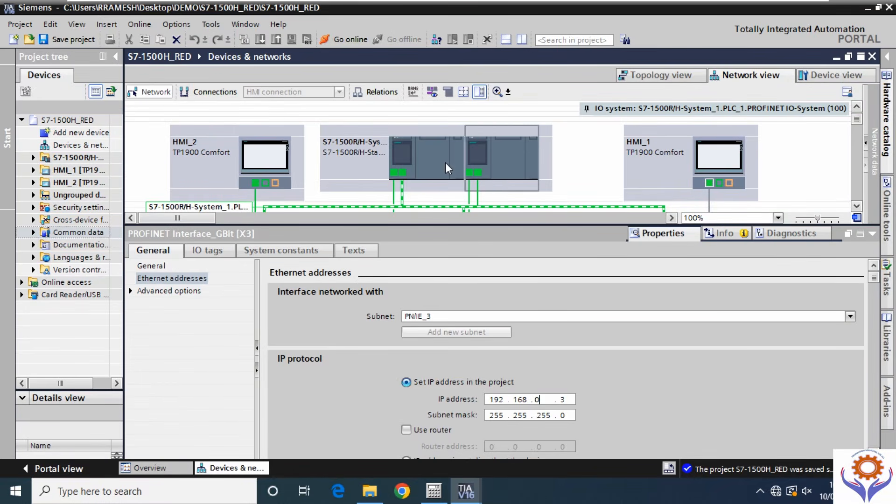
Check the Ethernet addresses of PLC_1's PROFINET interface_2 [X2], close its properties and return to the network overview.
double_click(394, 172)
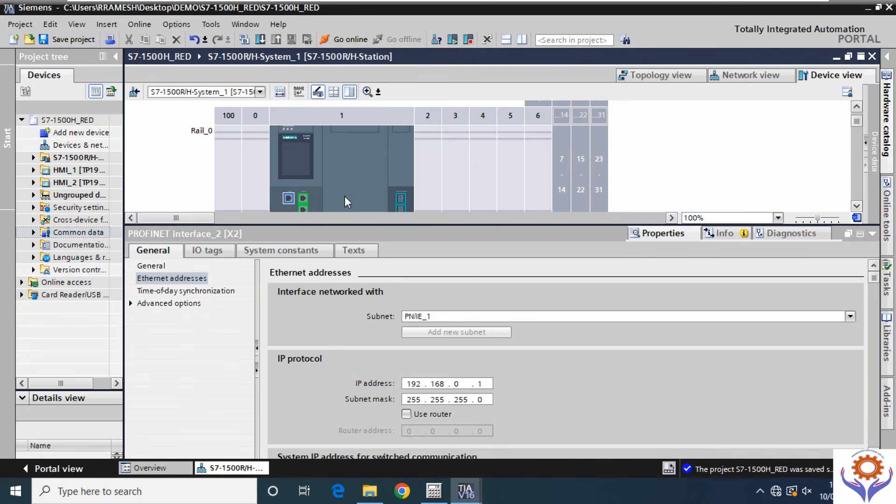
left_click(288, 199)
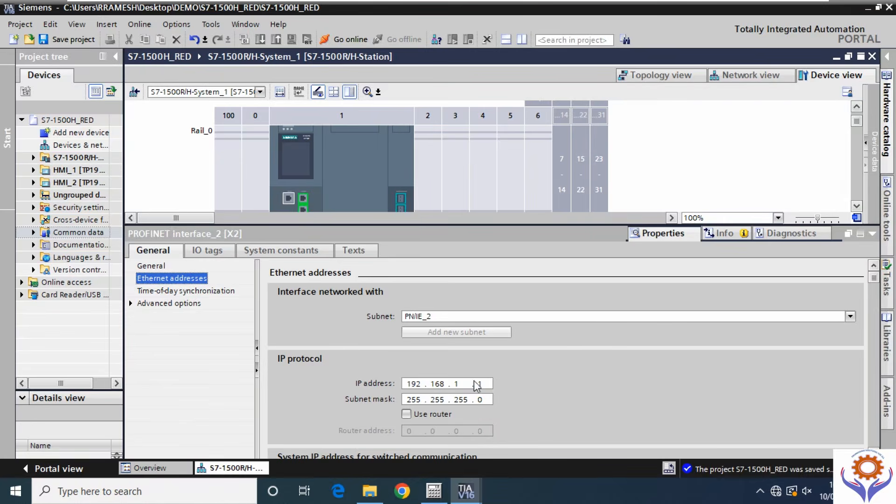
left_click(872, 234)
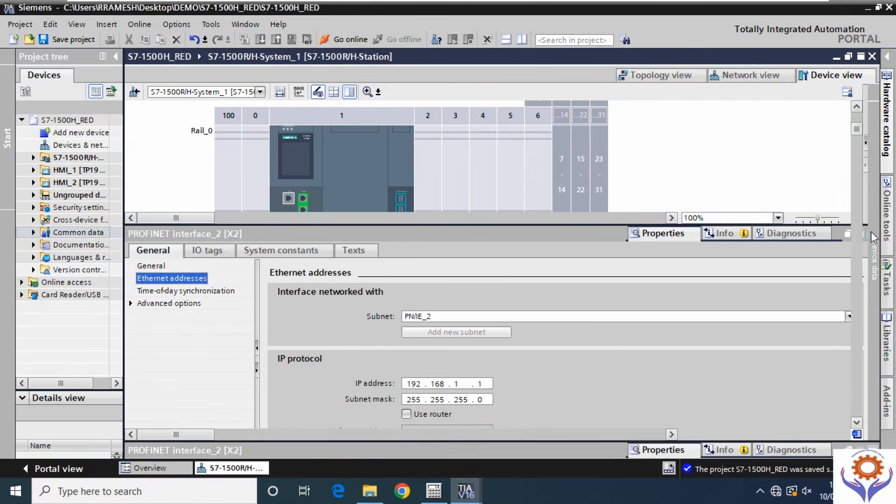
left_click(759, 76)
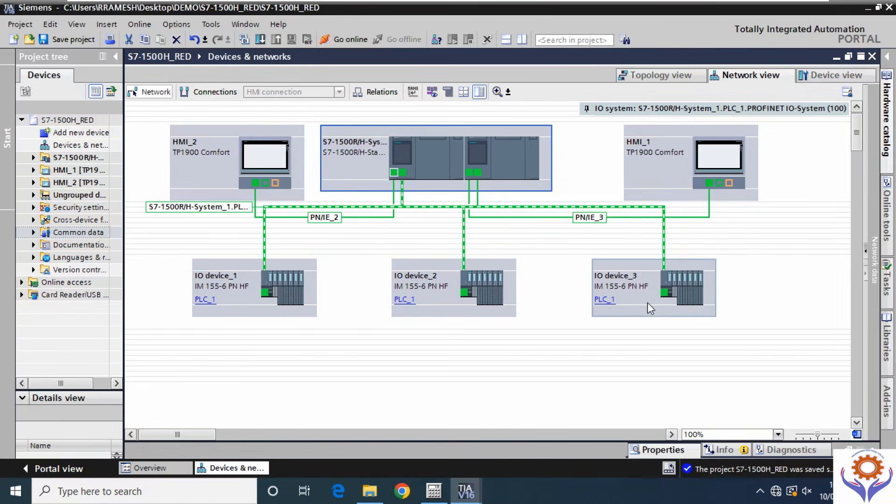
left_click(629, 217)
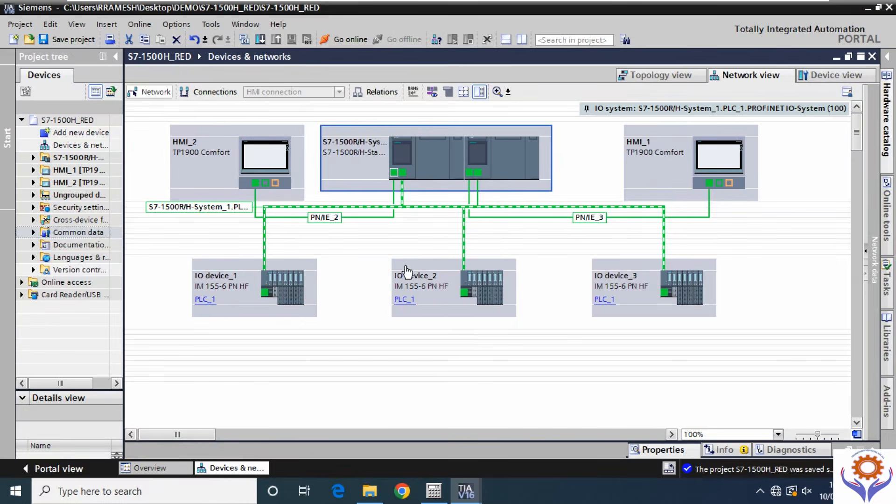
Switch the network to connections mode, compare the TCP and HMI connection types, and select TCP connection.
left_click(218, 94)
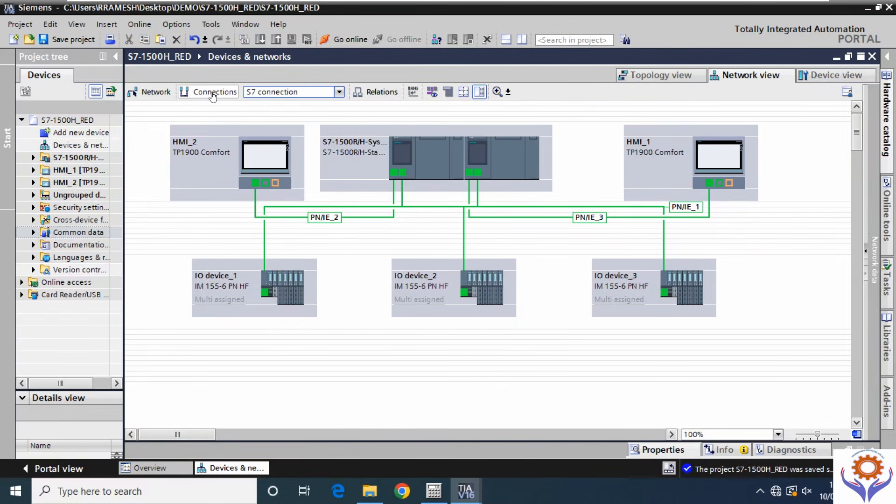
left_click(339, 93)
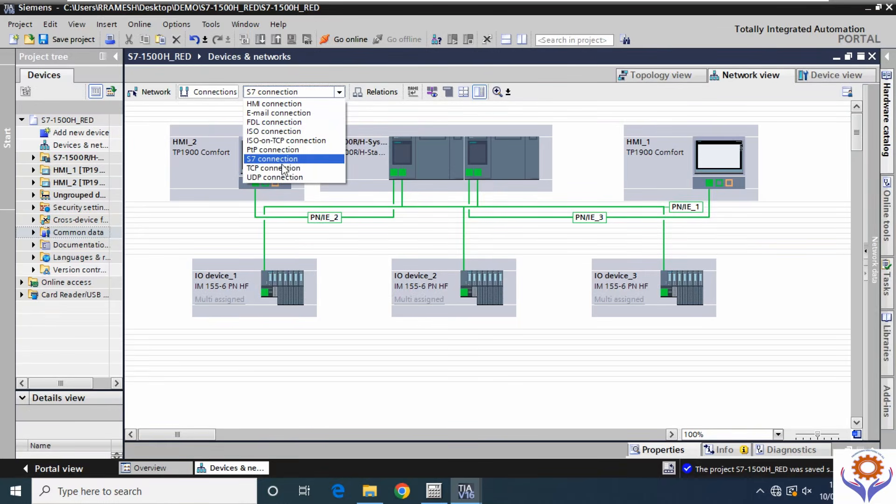
left_click(280, 169)
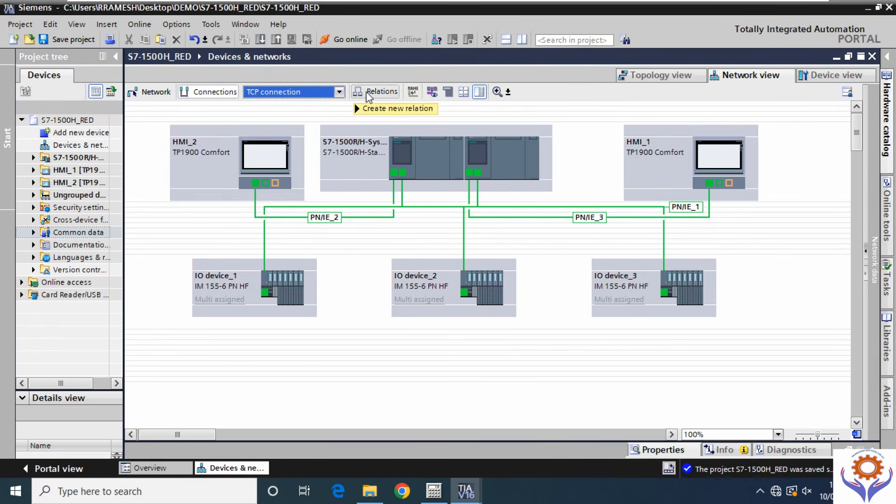
left_click(339, 92)
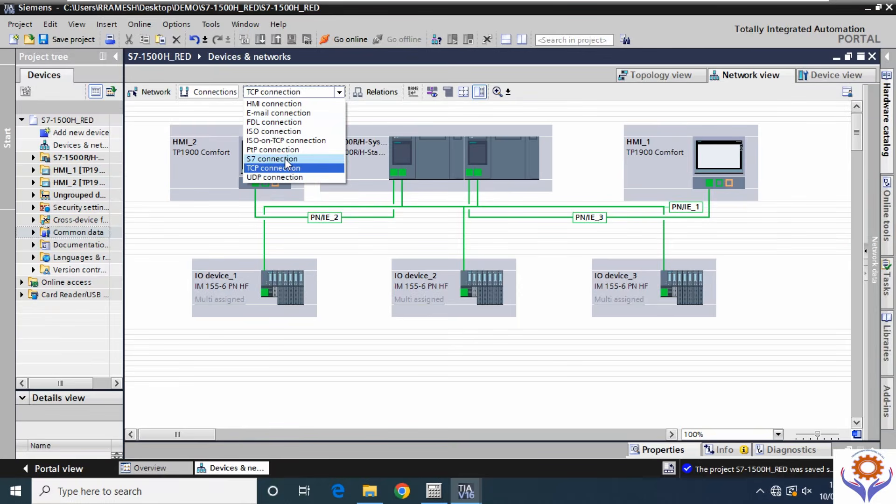
left_click(280, 103)
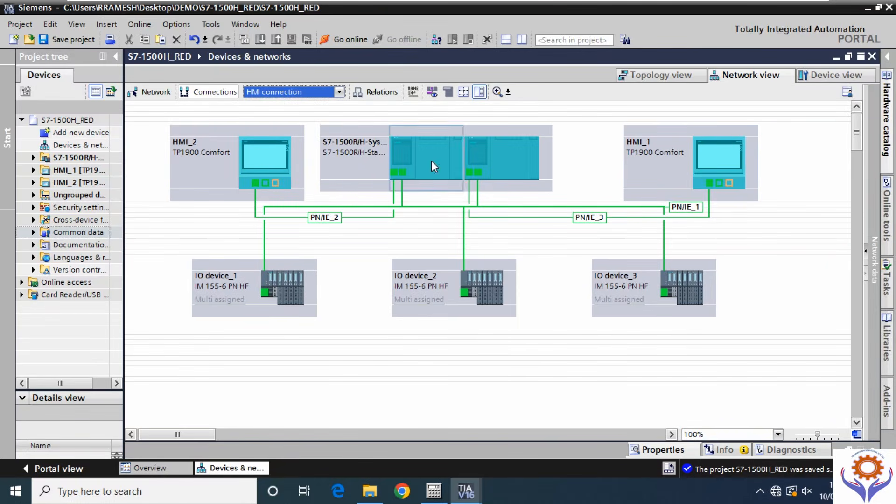
left_click(340, 92)
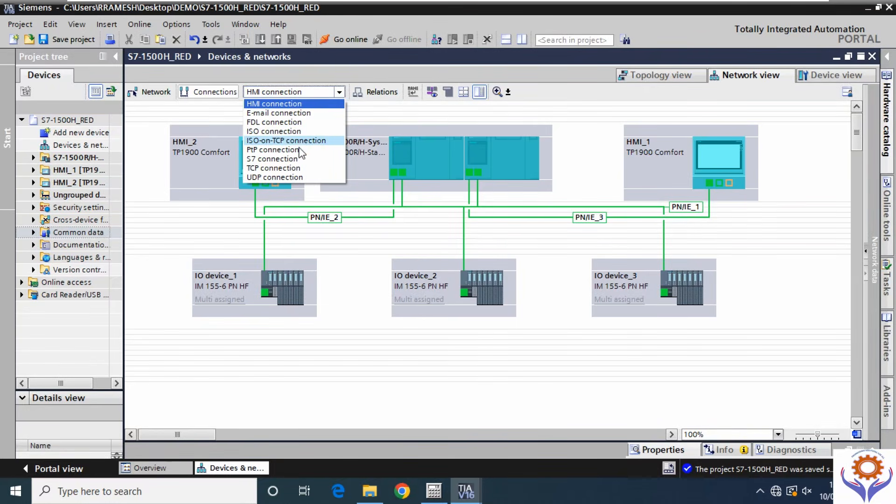
left_click(288, 171)
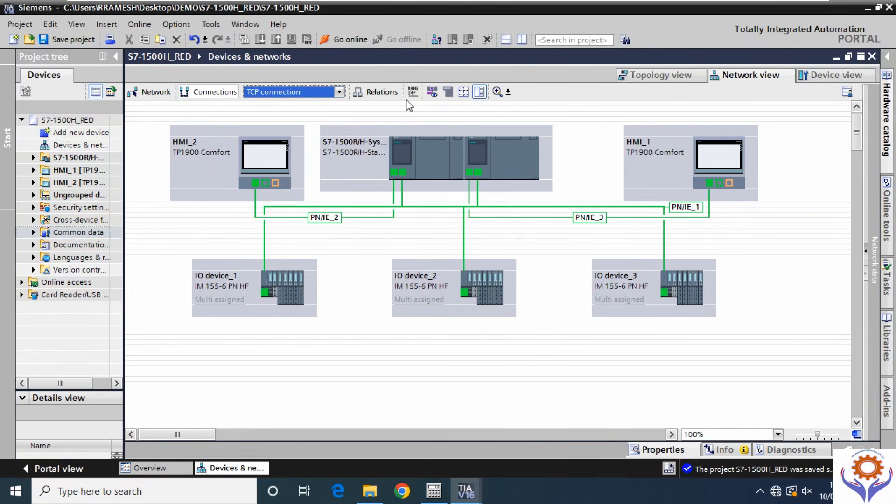
Show and hide the address labels in the network view, and open the topology view with a wider overview table.
left_click(432, 93)
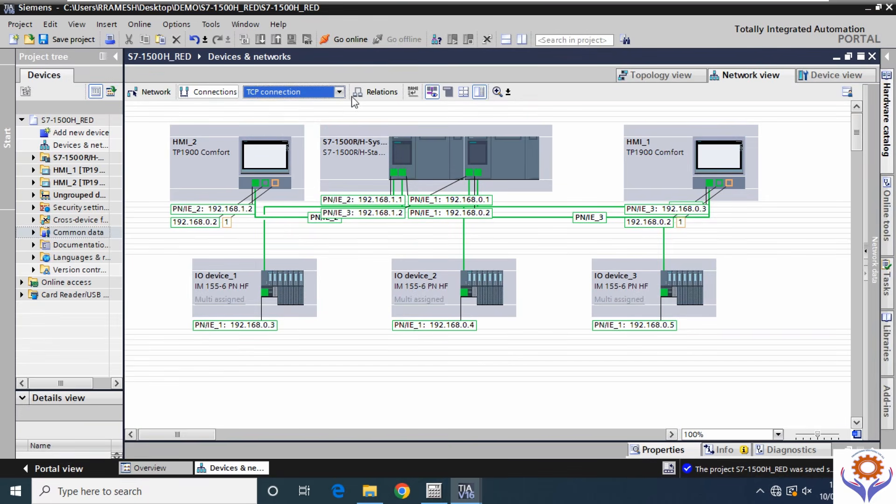
left_click(433, 93)
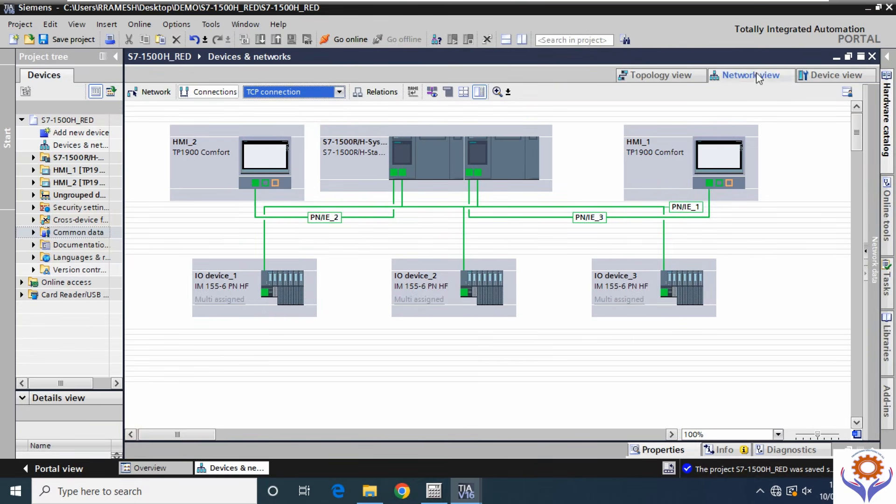
left_click(665, 74)
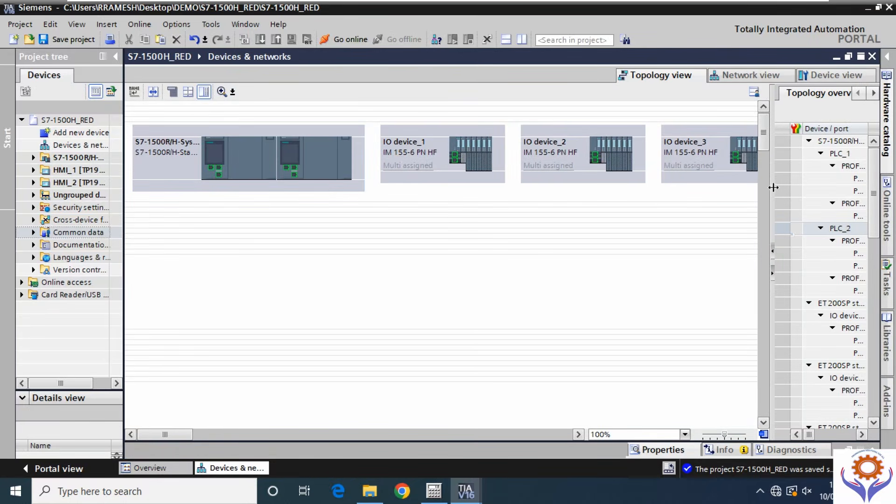
scroll(671, 237, "down", 3)
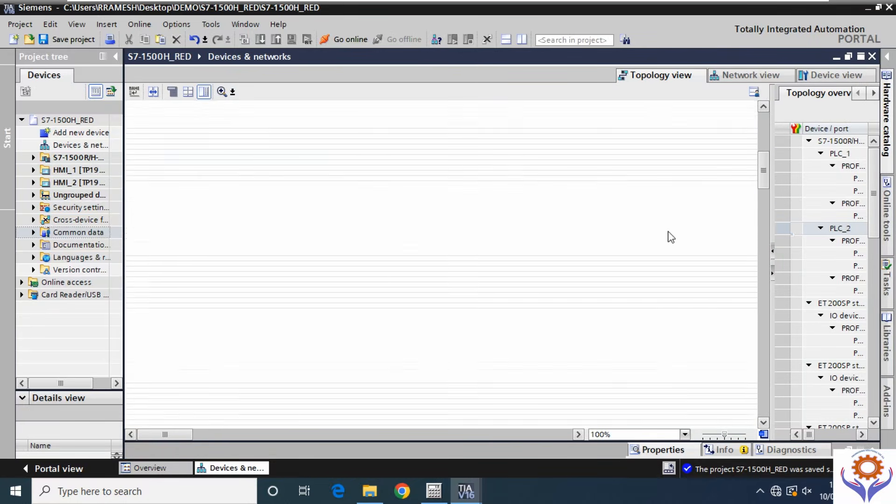
left_click_drag(765, 175, 763, 124)
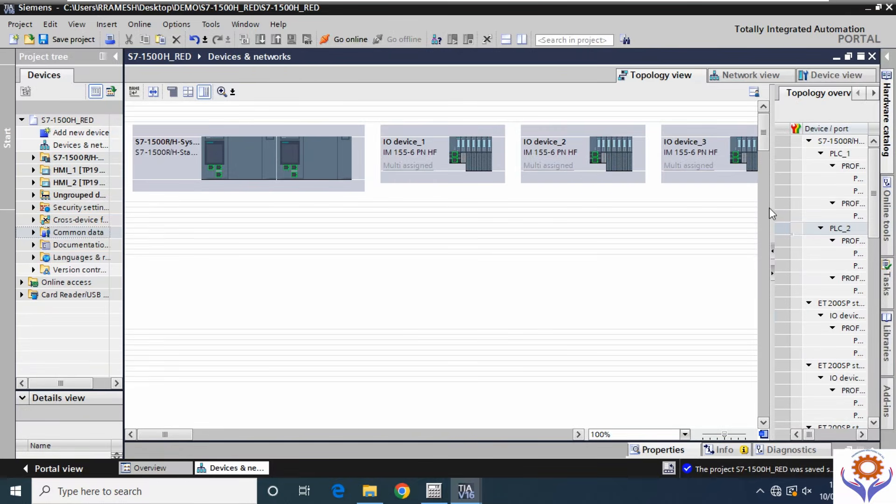
left_click_drag(769, 208, 685, 218)
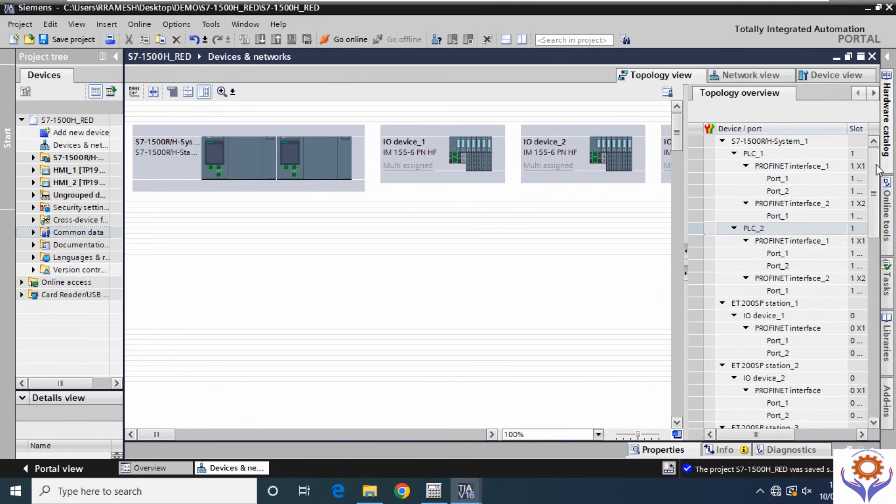
Review the interfaces and ports of the PLCs, ET 200SP stations and HMIs in the topology overview, and return to the network view.
scroll(872, 174, "down", 2)
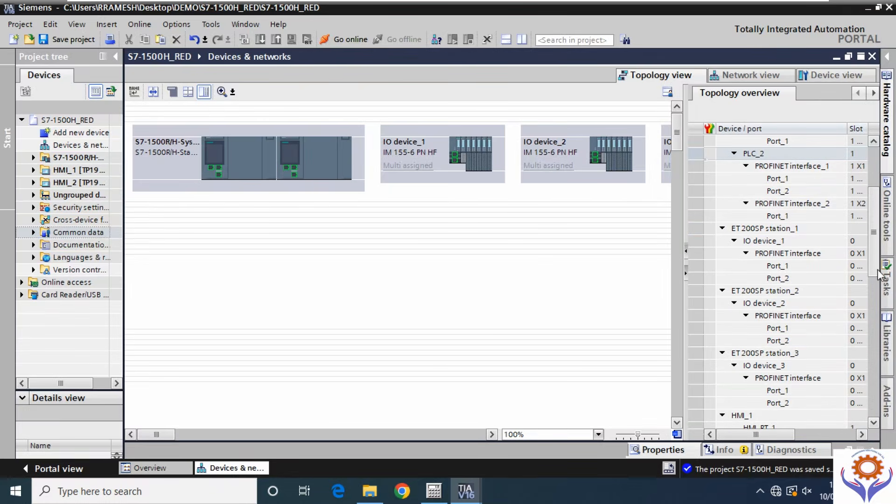
scroll(870, 251, "down", 7)
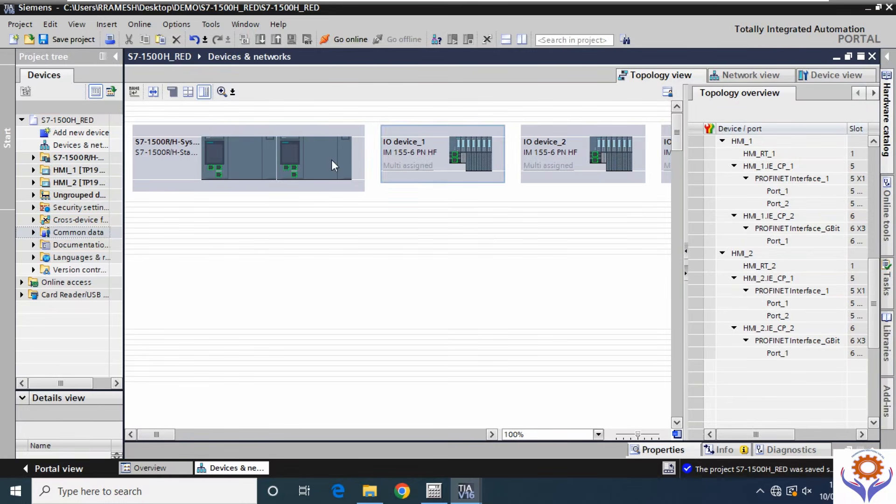
left_click(240, 166)
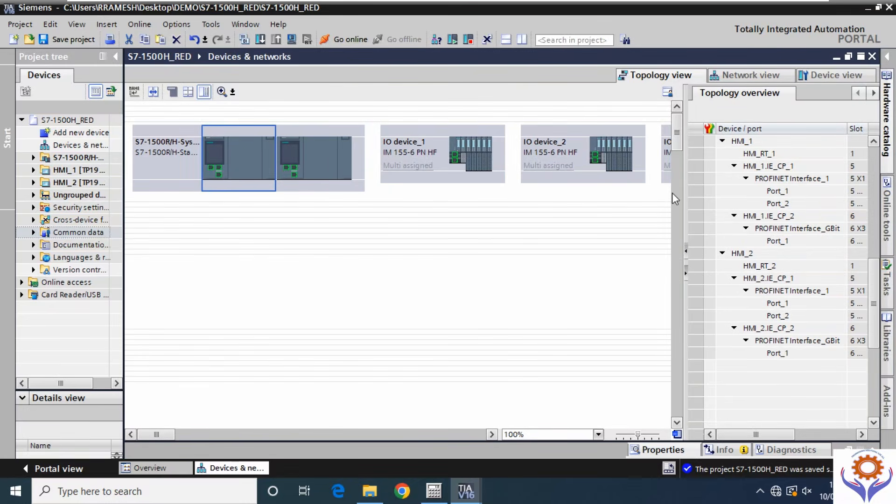
left_click_drag(875, 211, 874, 155)
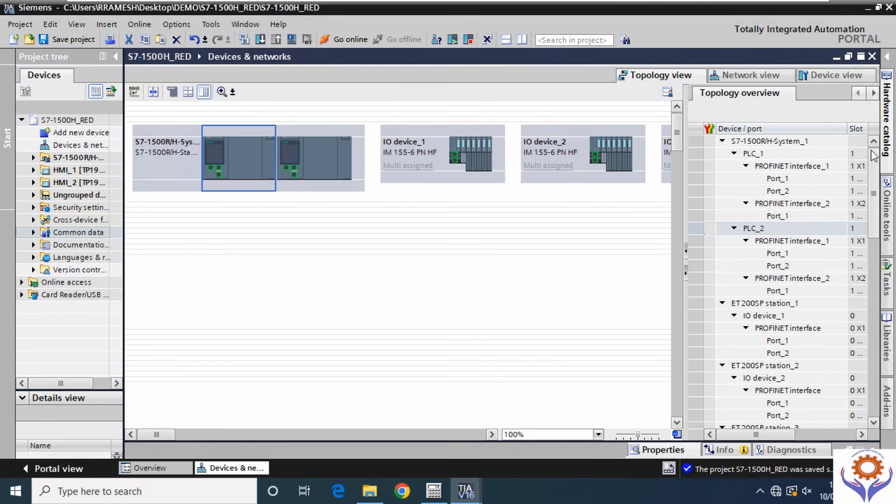
left_click_drag(873, 156, 875, 129)
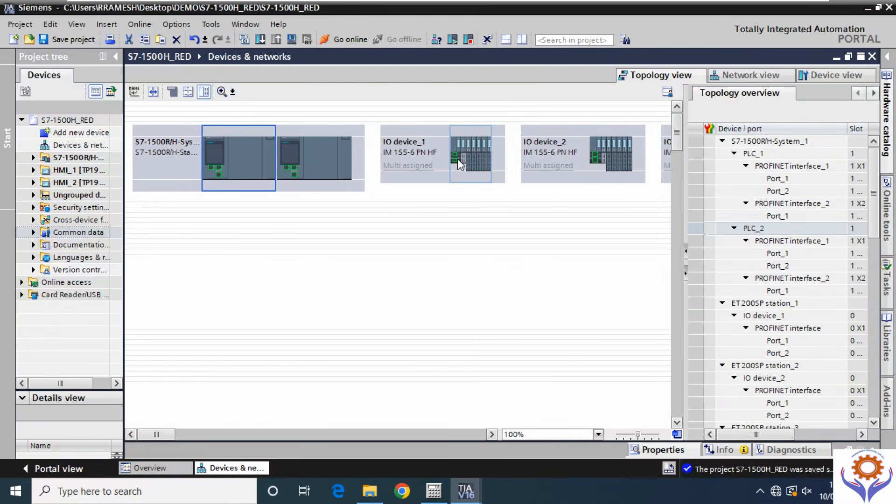
left_click(746, 74)
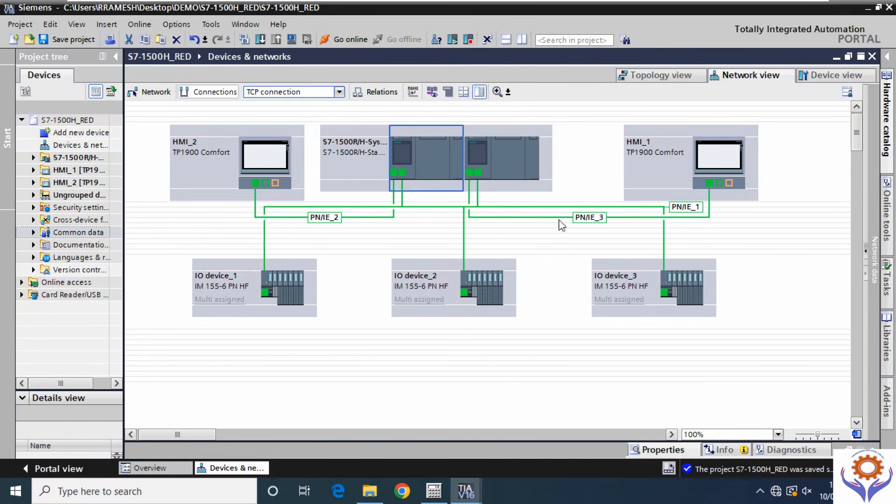
Inspect both racks of S7-1500R/H-System_1 in the device view and switch the displayed device to HMI_1.
left_click(843, 76)
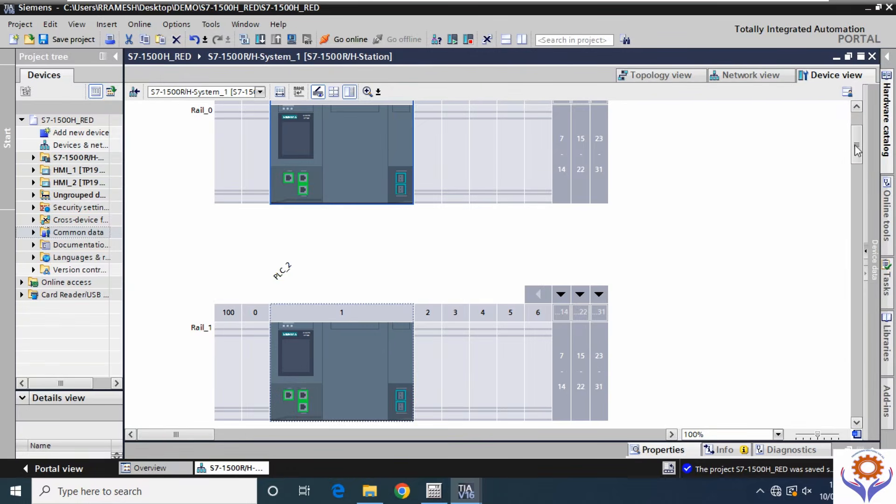
left_click_drag(858, 150, 865, 91)
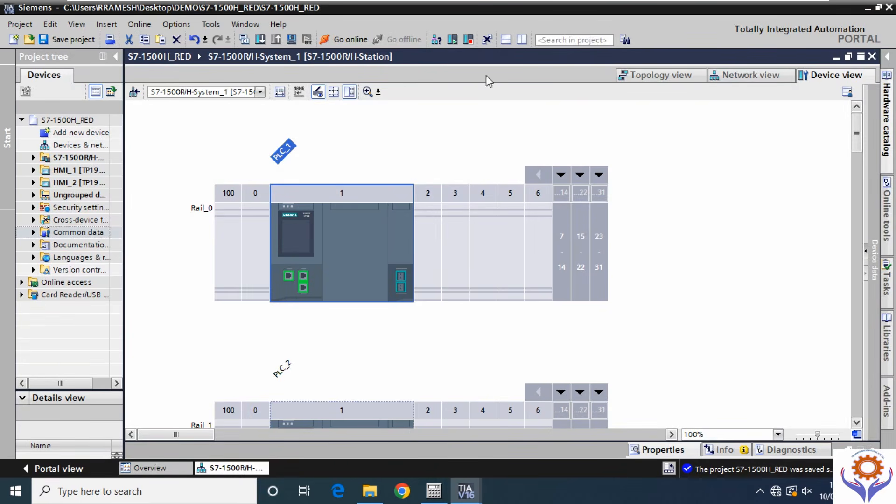
left_click(260, 92)
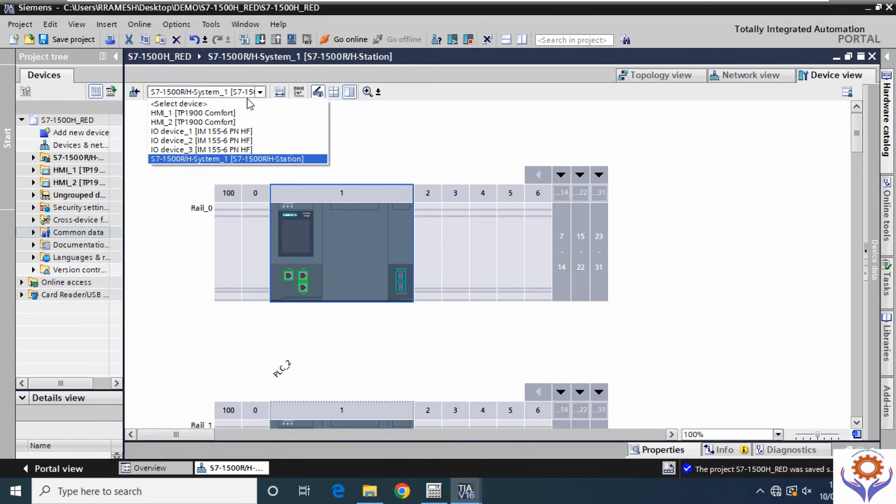
left_click(220, 114)
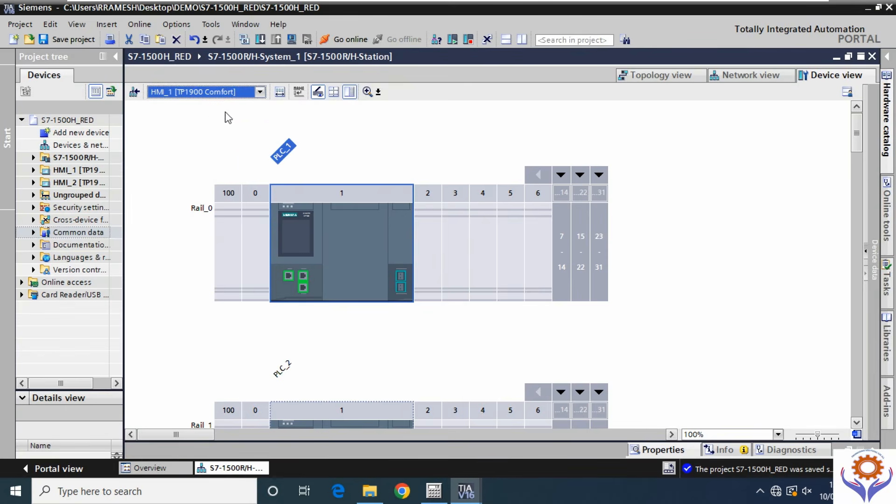
Display IO device_1 in the device view, toggle its module labels off and on, and return to the network view.
left_click(259, 92)
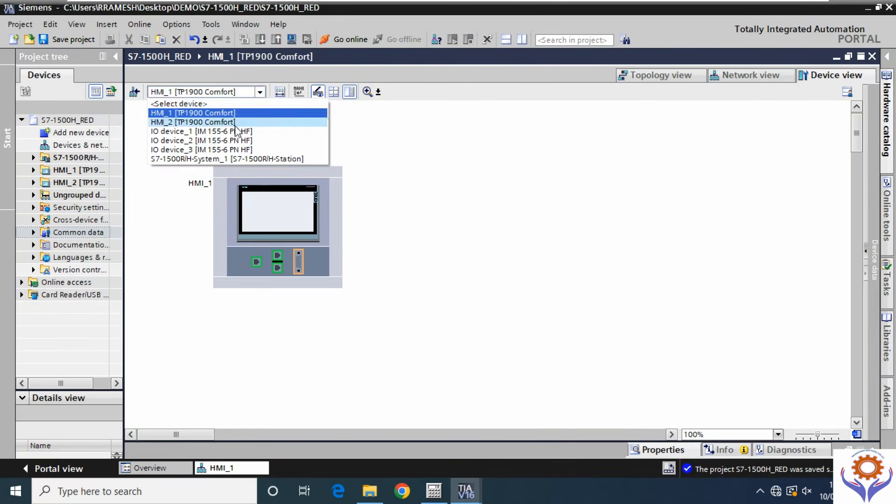
left_click(232, 133)
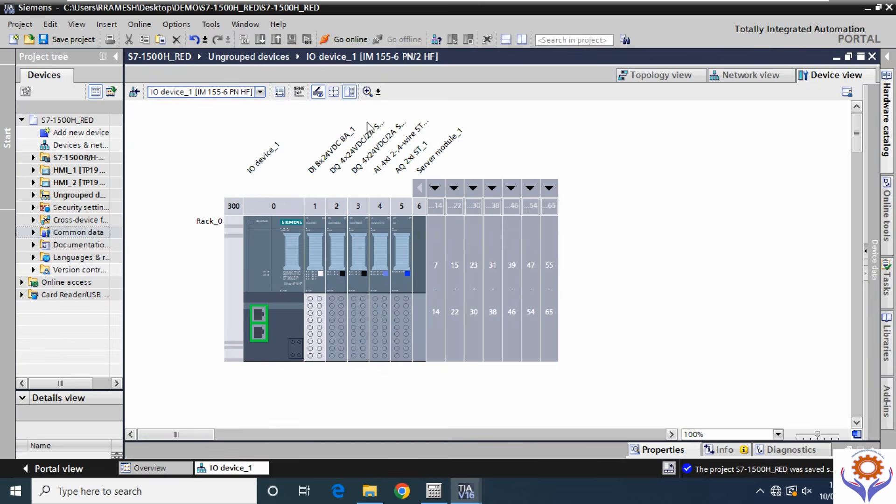
left_click(321, 95)
left_click(320, 94)
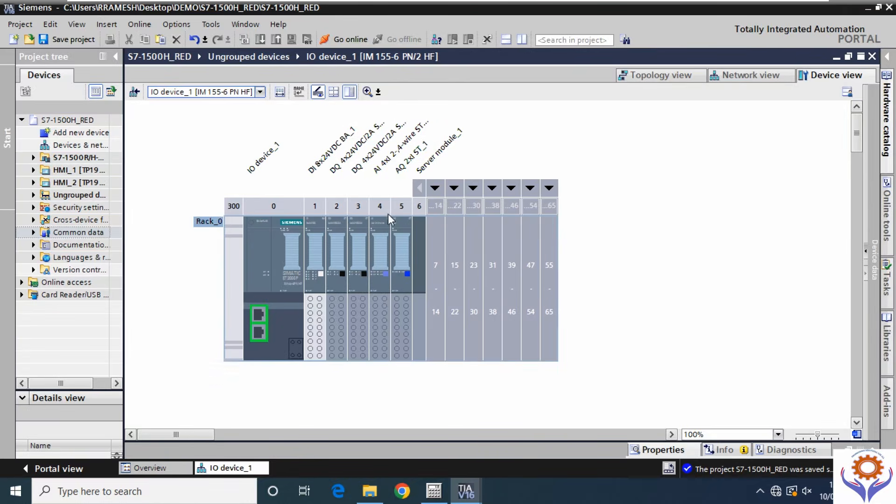
left_click(749, 73)
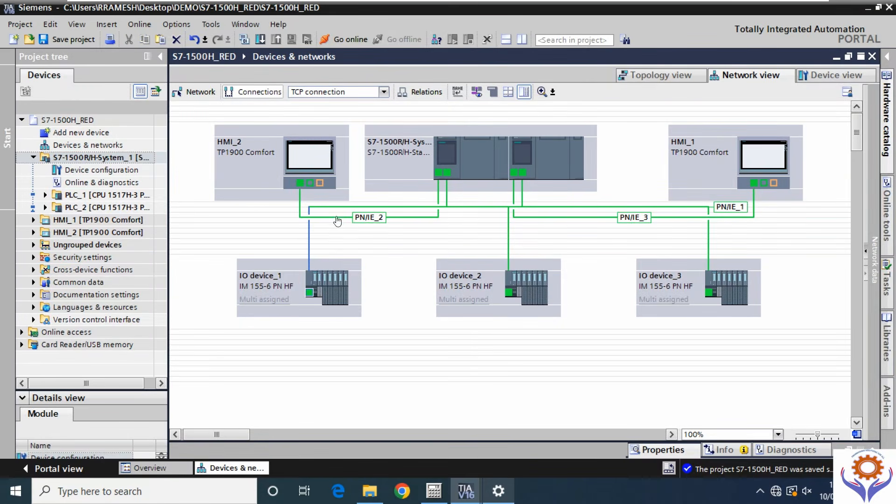
Open the compile options for S7-1500R/H-System_1 in the project.
right_click(74, 158)
mouse_move(124, 287)
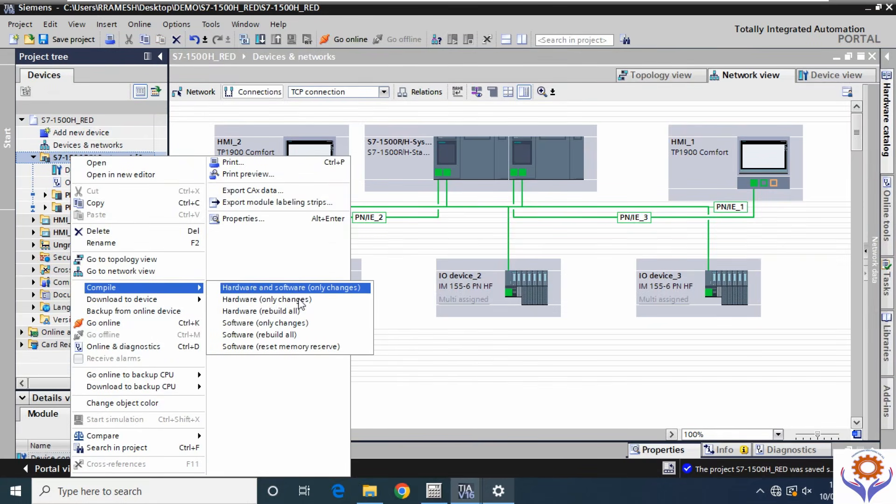
Compile the S7-1500R/H system with Hardware (rebuild all) and go to the IO device_2 setting behind the last watchdog error.
left_click(293, 310)
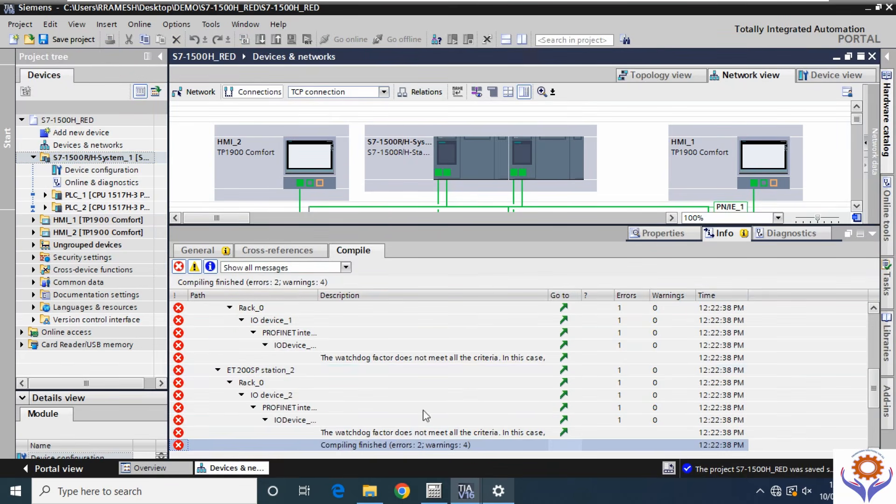
left_click(404, 447)
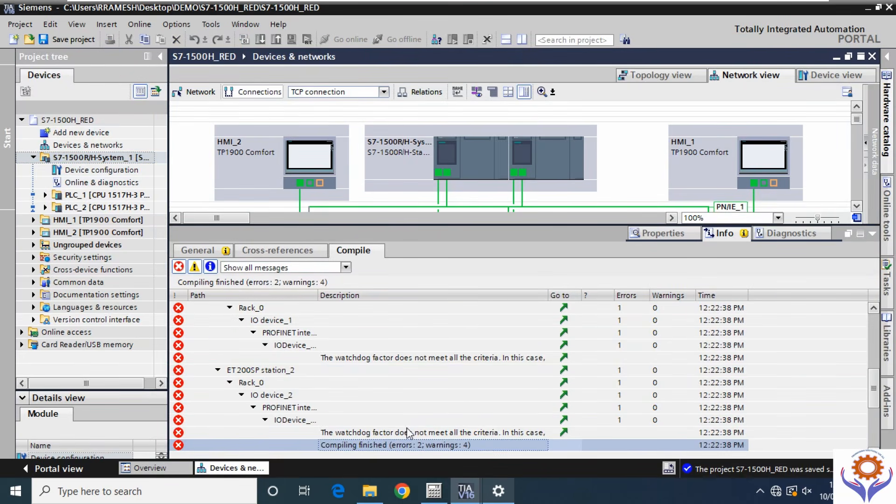
double_click(430, 432)
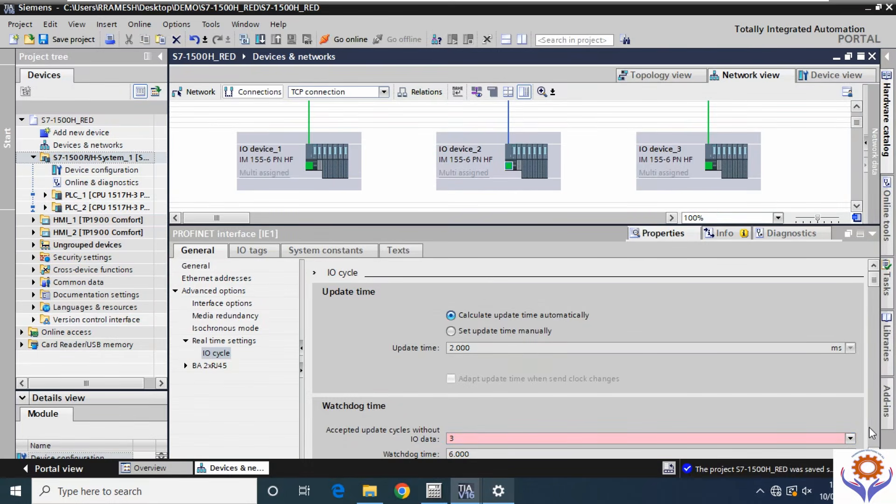
Set the accepted update cycles without IO data to 10 in IO device_2's watchdog time settings.
scroll(842, 426, "down", 3)
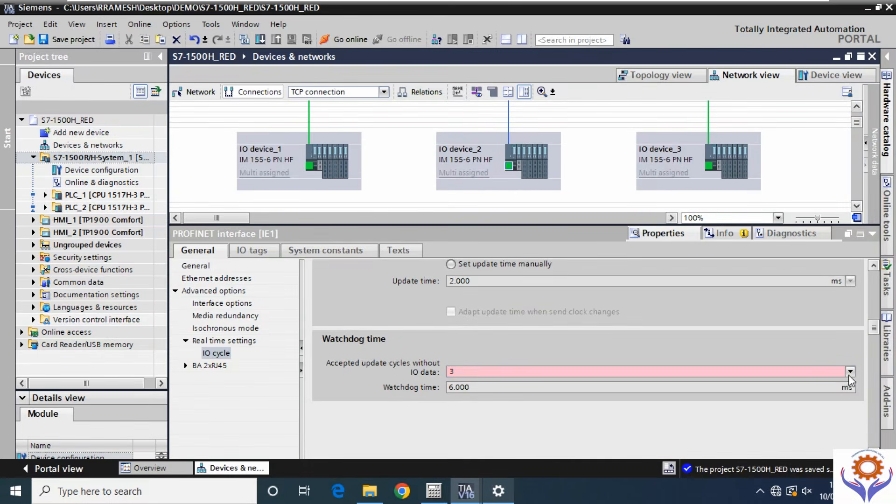
left_click(849, 372)
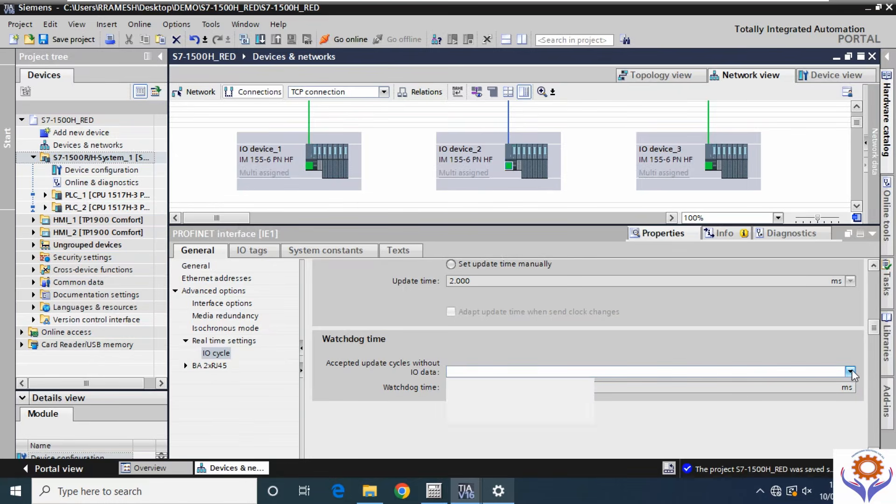
left_click(850, 367)
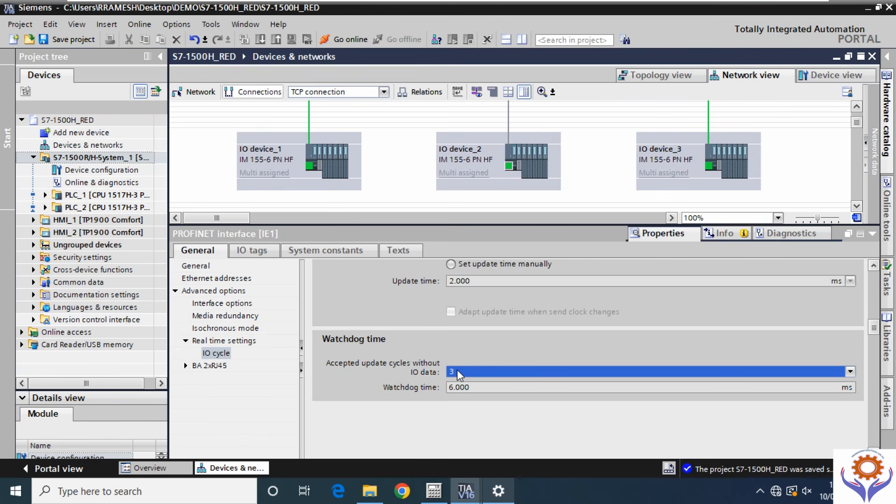
left_click(457, 369)
left_click(457, 369)
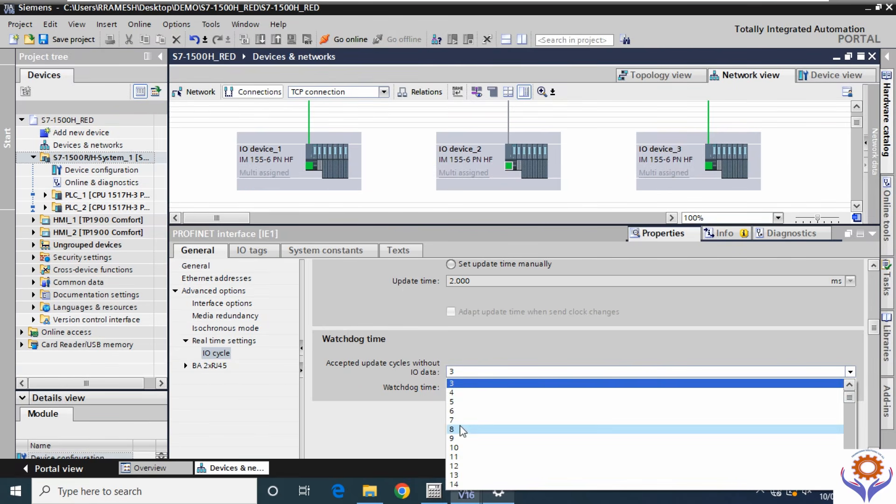
left_click(458, 448)
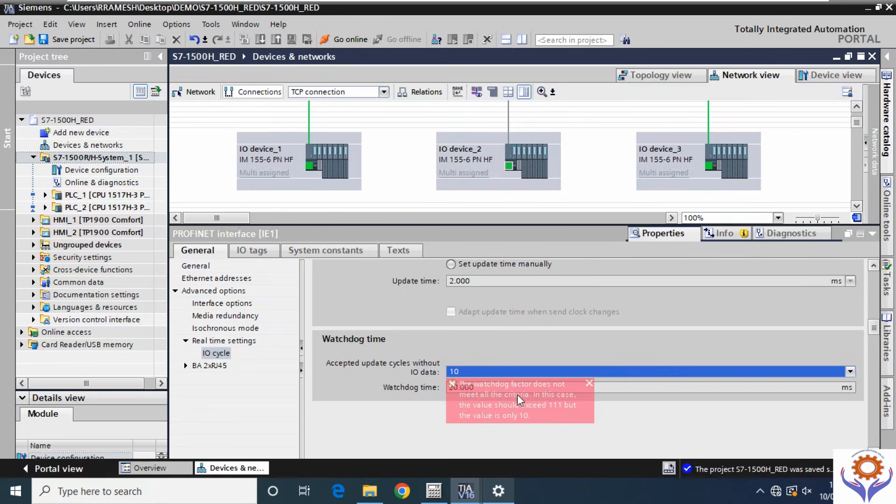
Set IO device_2's accepted update cycles without IO data to 11.
left_click(472, 372)
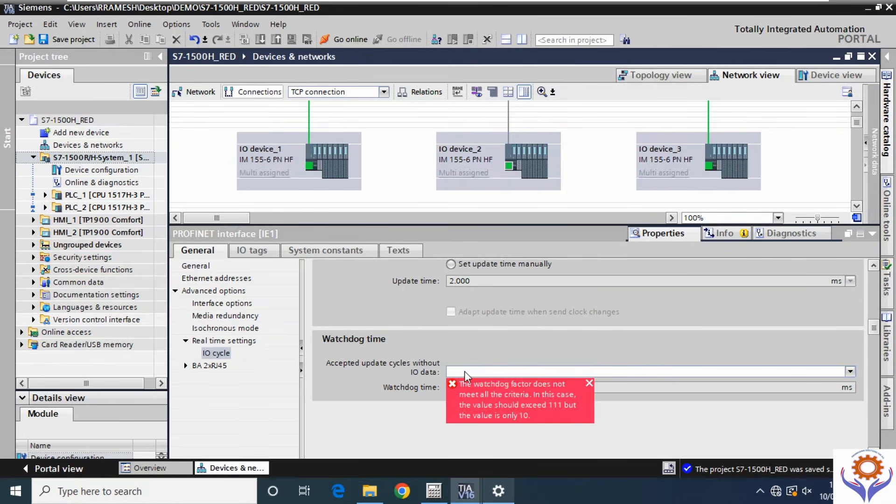
key("Return")
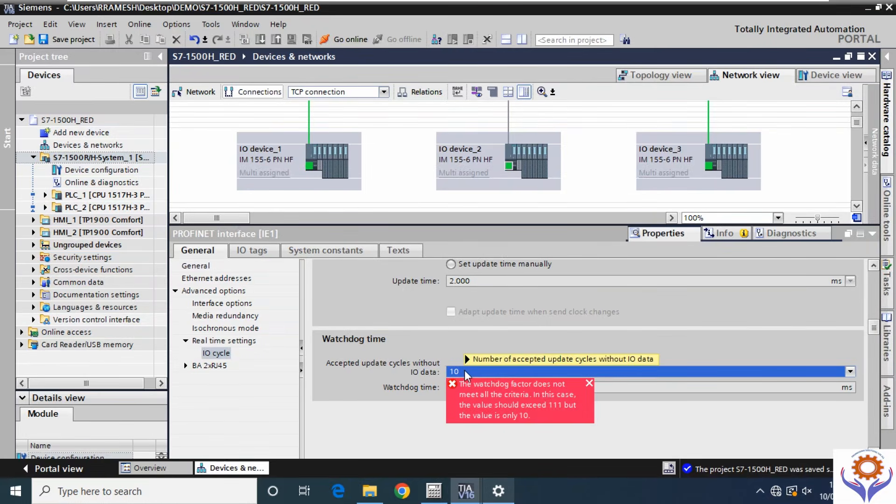
mouse_move(464, 370)
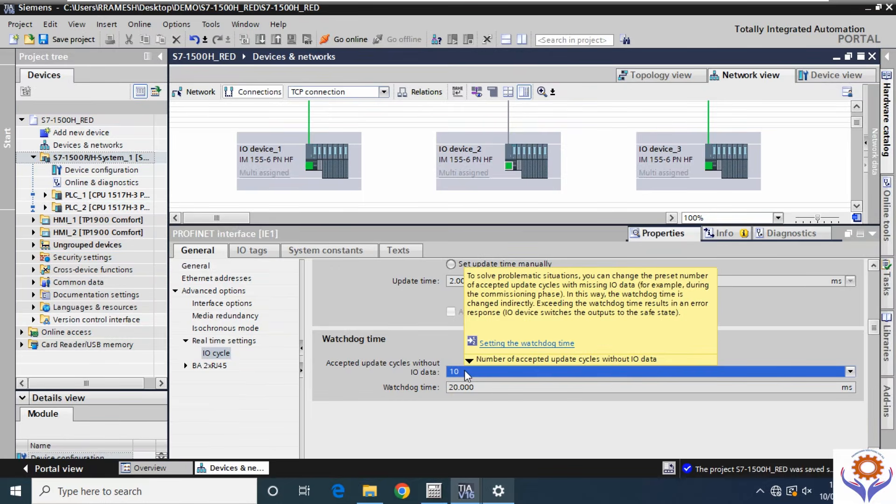
key("BackSpace")
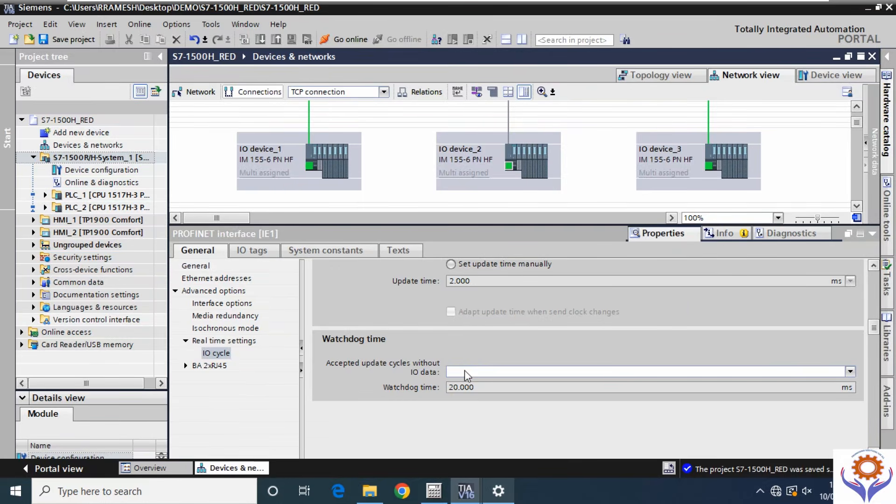
type("11")
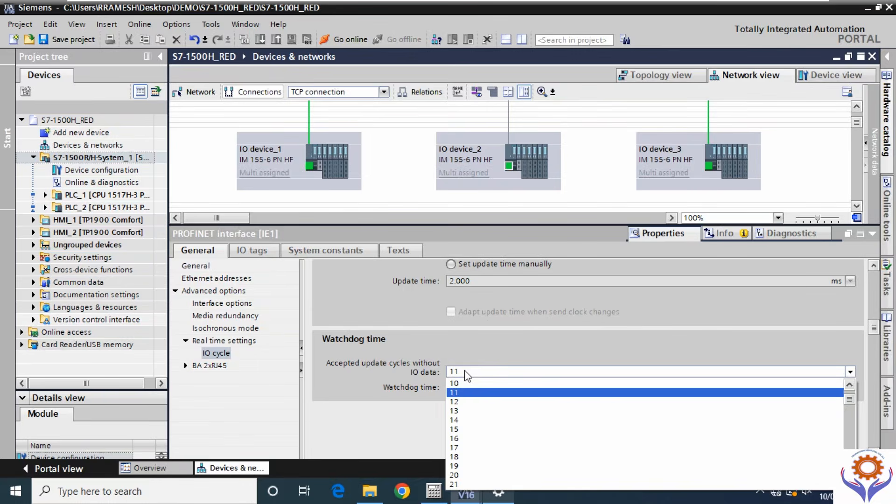
left_click(466, 370)
key("BackSpace")
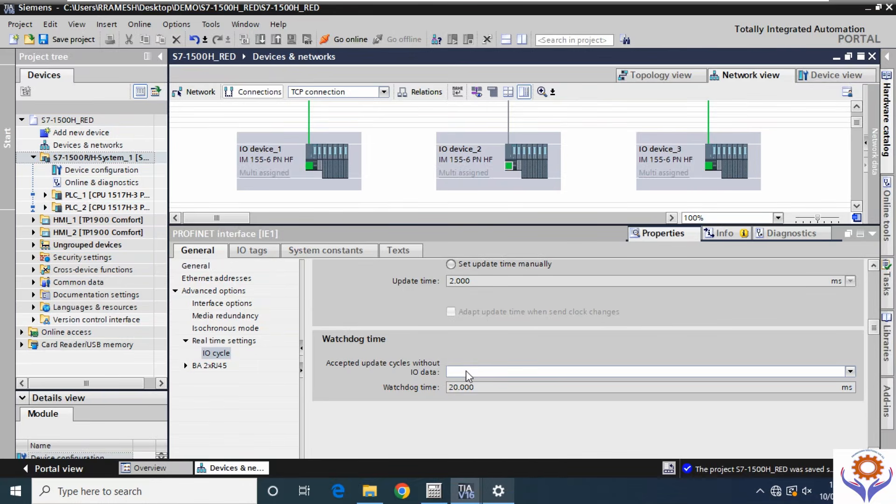
type("11")
key("Return")
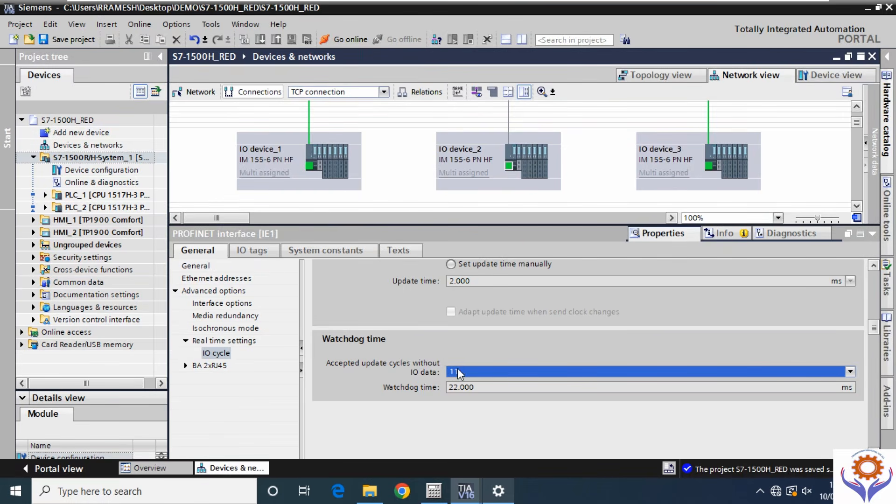
Set IO device_2's accepted update cycles without IO data to 250.
key("BackSpace")
double_click(463, 371)
key("BackSpace")
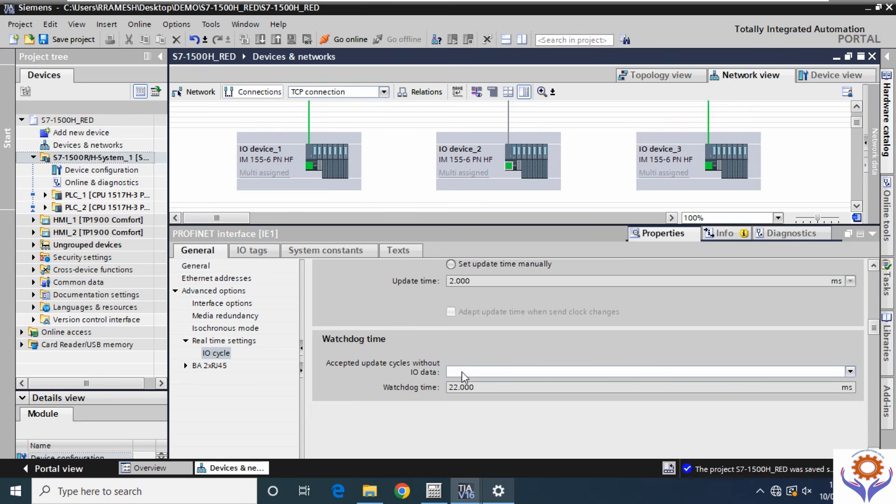
left_click(465, 371)
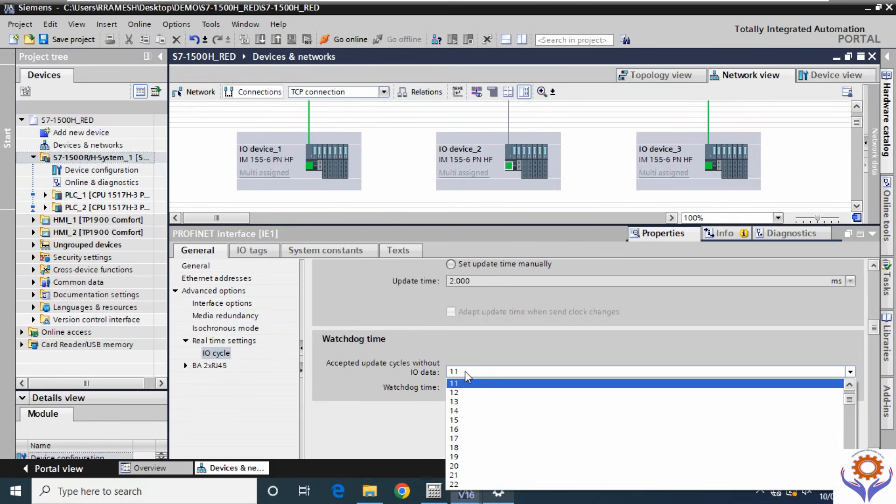
left_click_drag(849, 401, 854, 483)
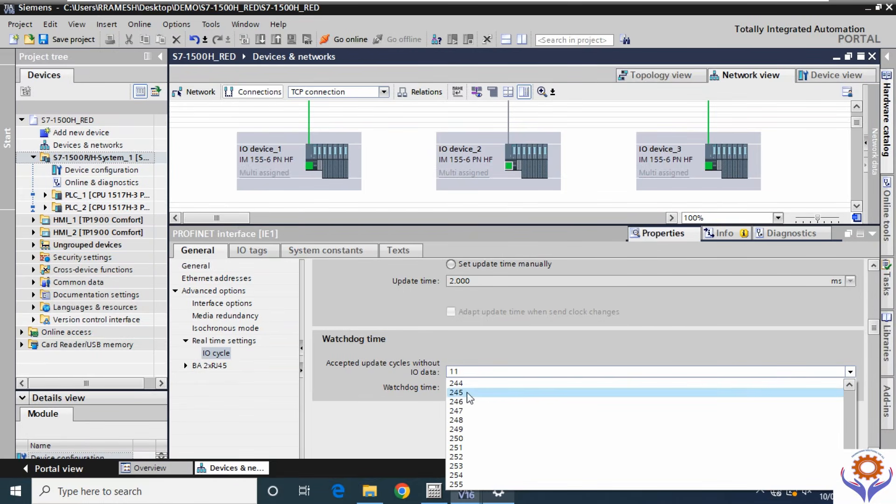
left_click(476, 438)
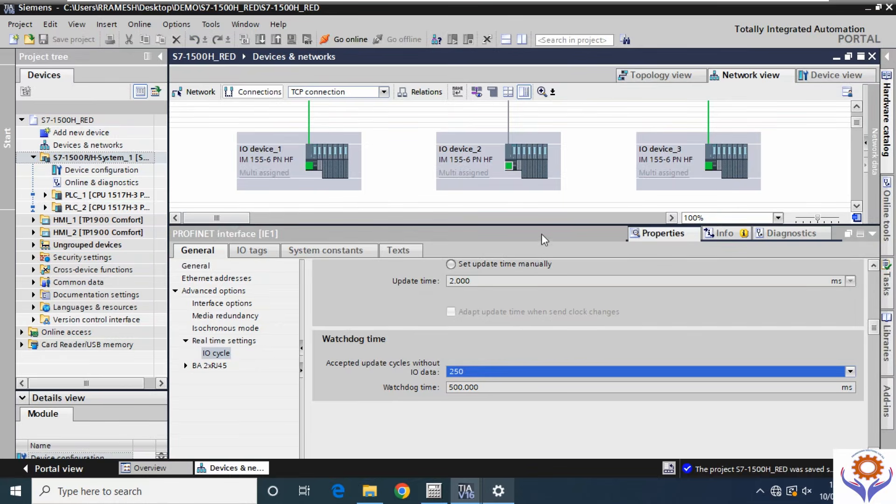
Compile S7-1500R/H-System_1 with Hardware (rebuild all) and go to the IO device_1 setting behind the watchdog error.
right_click(99, 162)
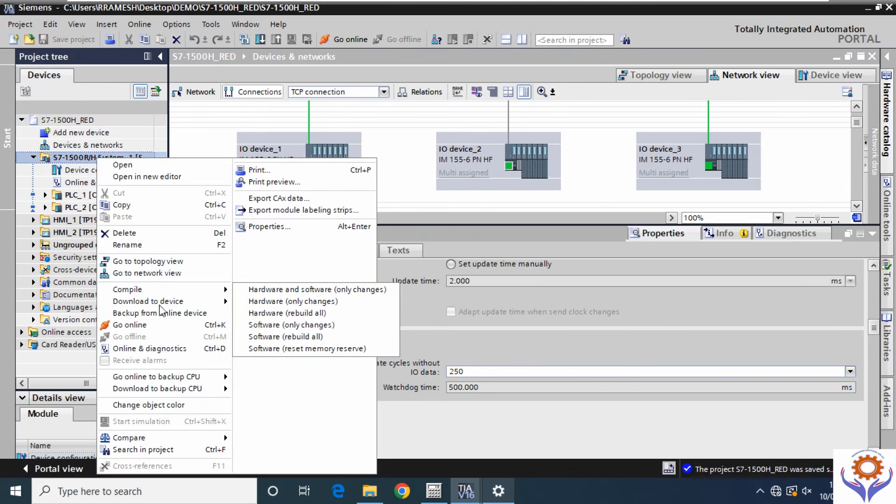
left_click(312, 315)
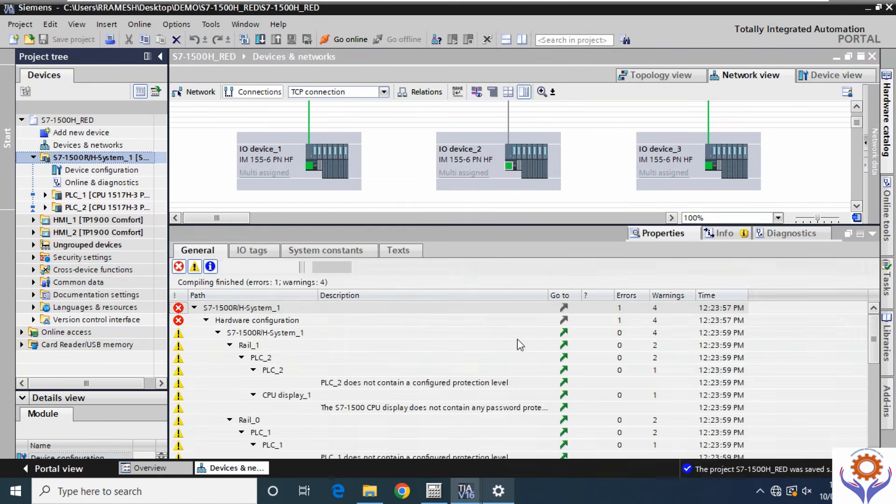
left_click(394, 446)
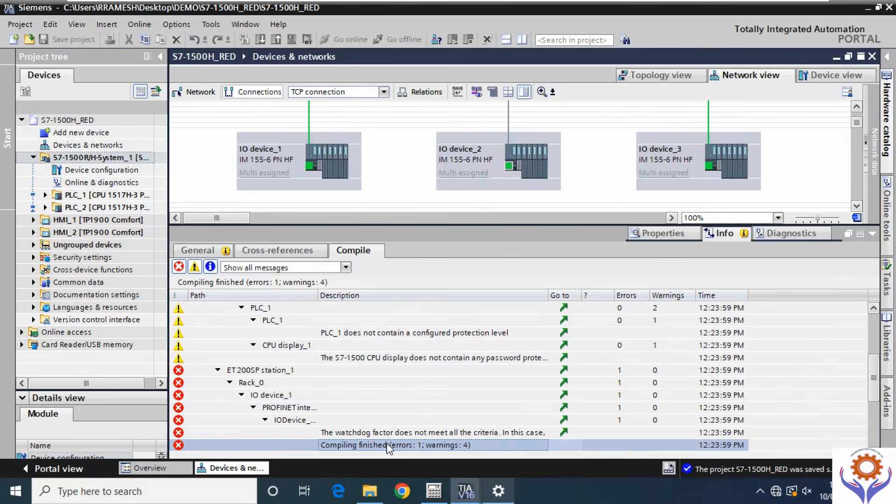
double_click(374, 433)
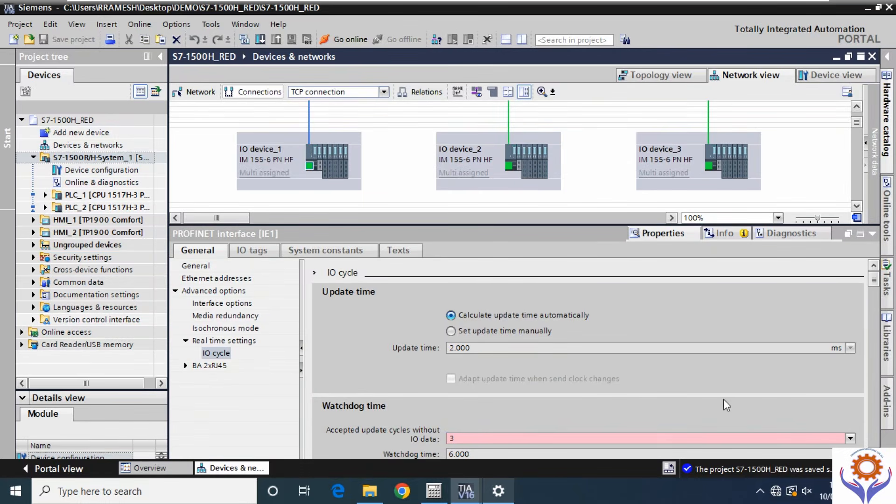
Set the accepted update cycles without IO data to 50 for IO device_1's PROFINET interface.
left_click(466, 438)
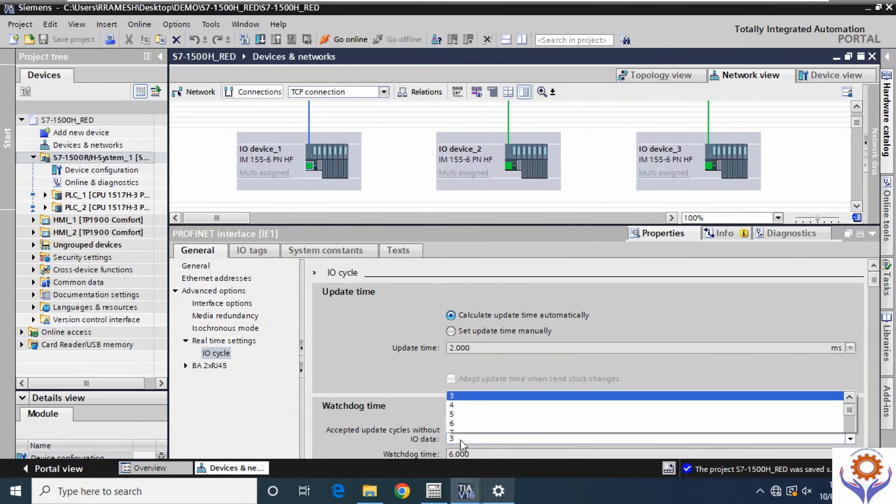
left_click(460, 439)
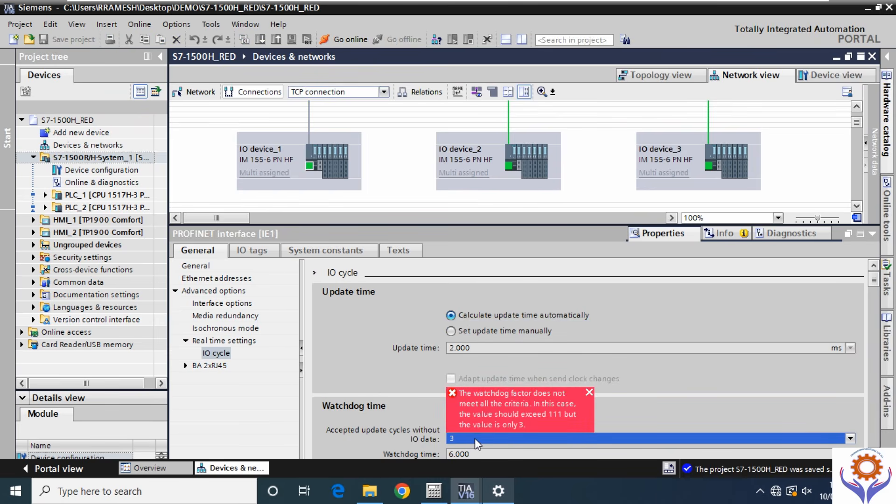
type("50")
key("Return")
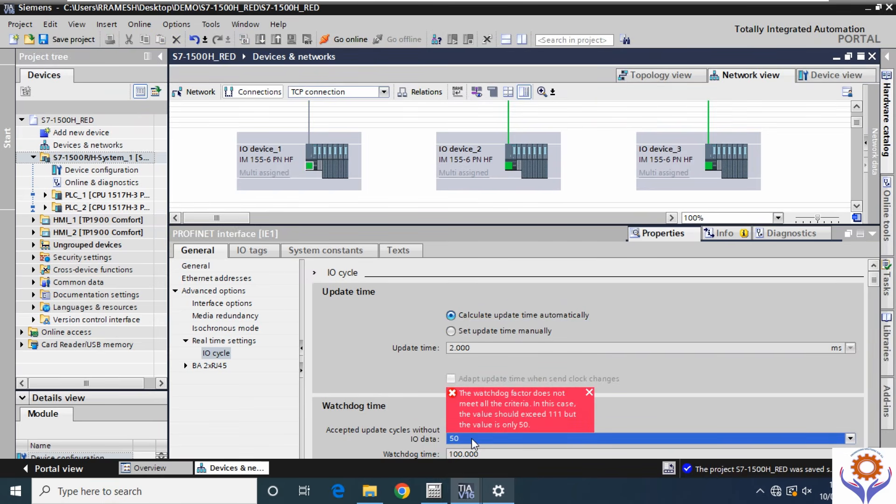
Dismiss the watchdog error message and set IO device_1's accepted update cycles without IO data to 250.
left_click(851, 439)
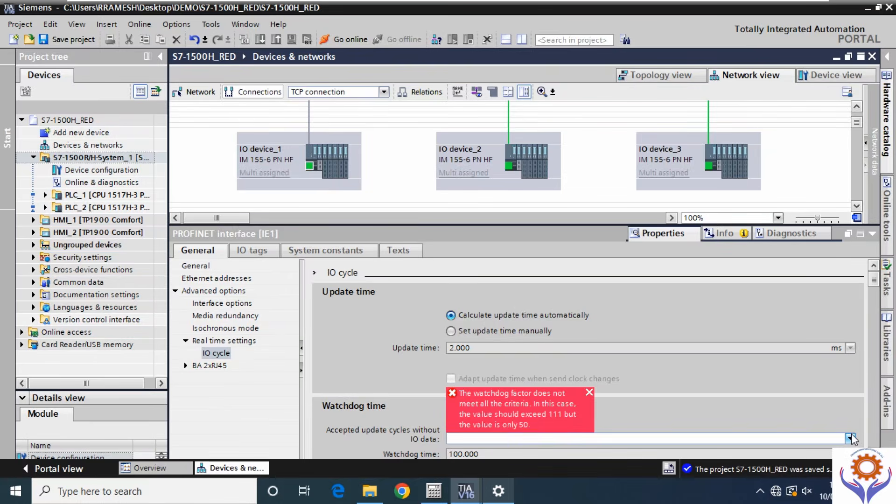
left_click(853, 439)
left_click(851, 440)
left_click(799, 434)
left_click(589, 393)
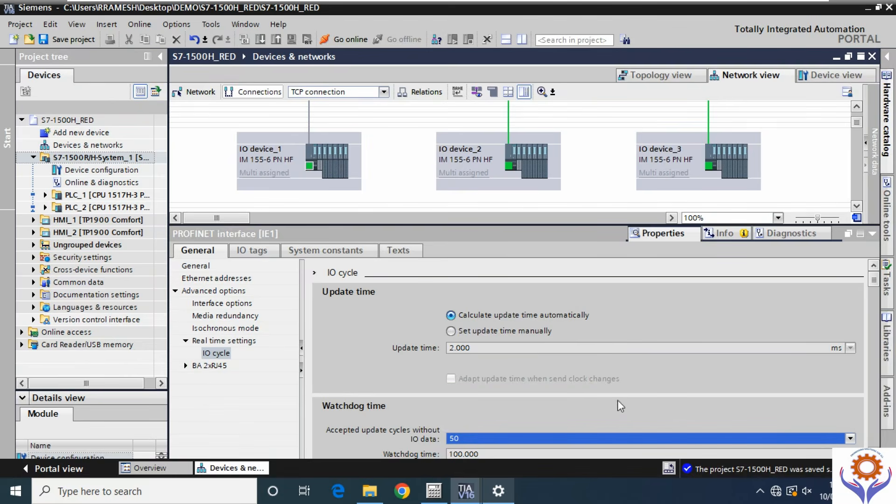
left_click(852, 439)
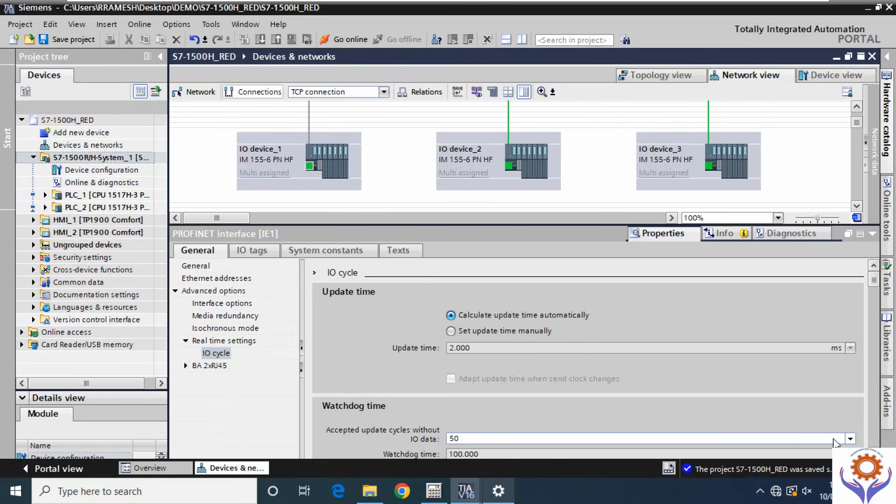
left_click(851, 439)
scroll(560, 407, "down", 20)
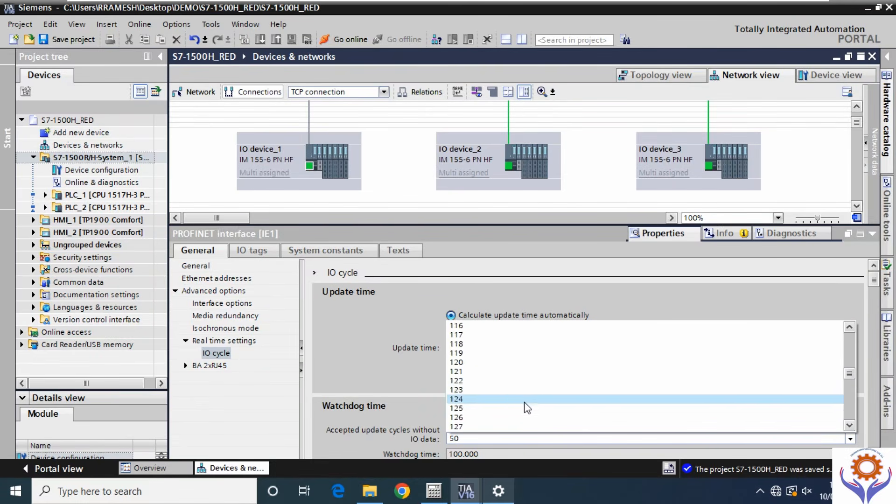
scroll(497, 415, "down", 12)
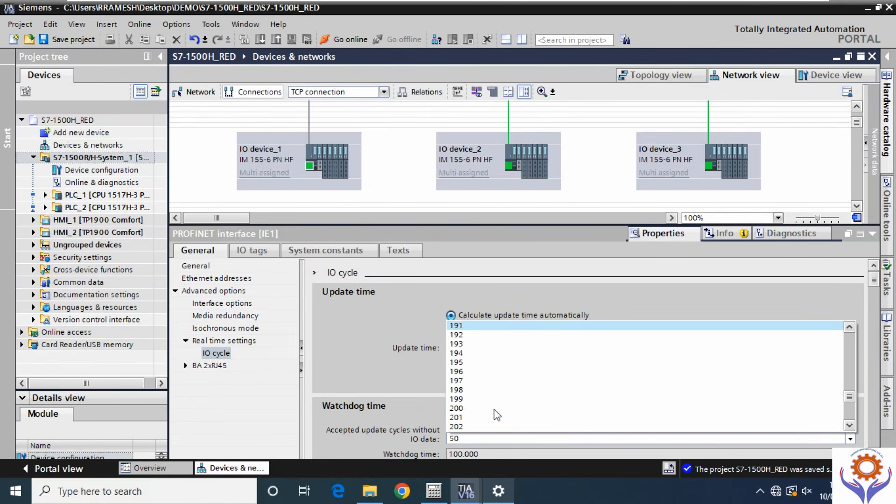
scroll(485, 415, "down", 9)
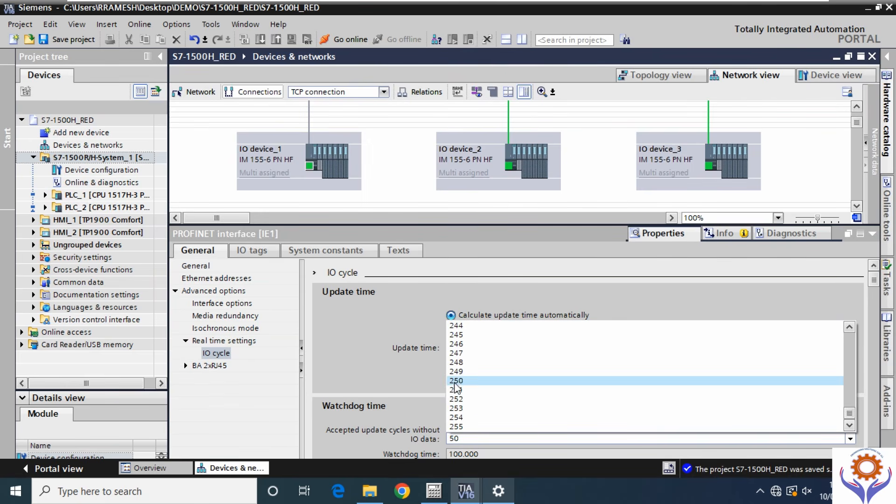
left_click(455, 381)
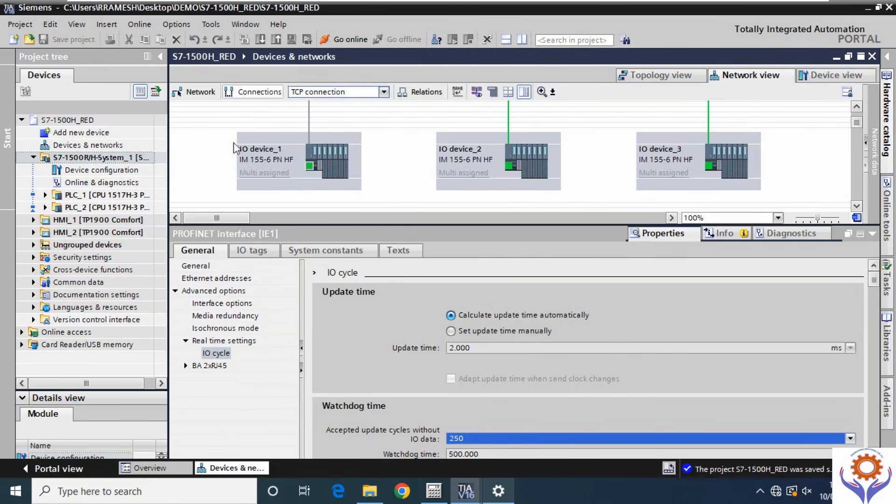
Compile S7-1500R/H-System_1 with Hardware (rebuild all) and select the final compile result message.
right_click(118, 158)
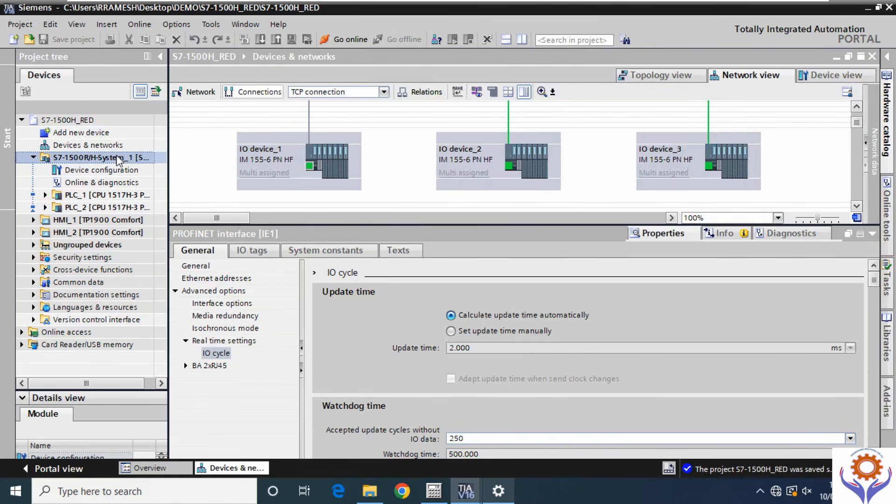
mouse_move(189, 290)
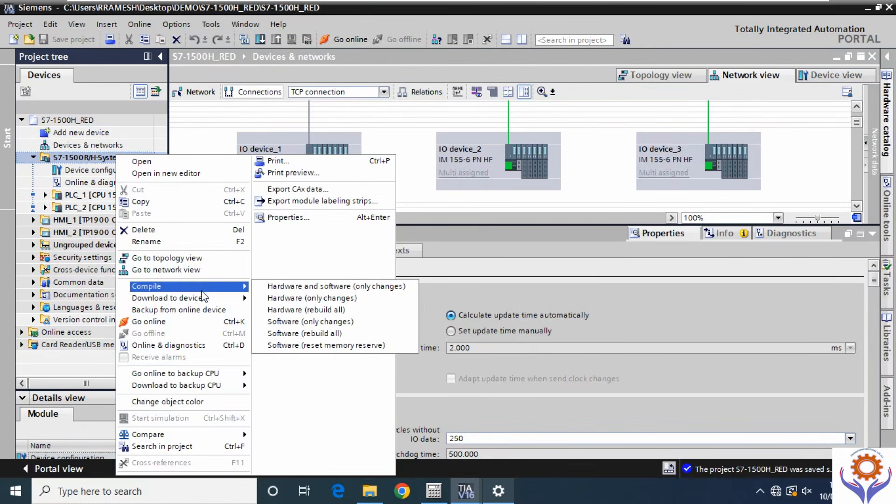
left_click(327, 309)
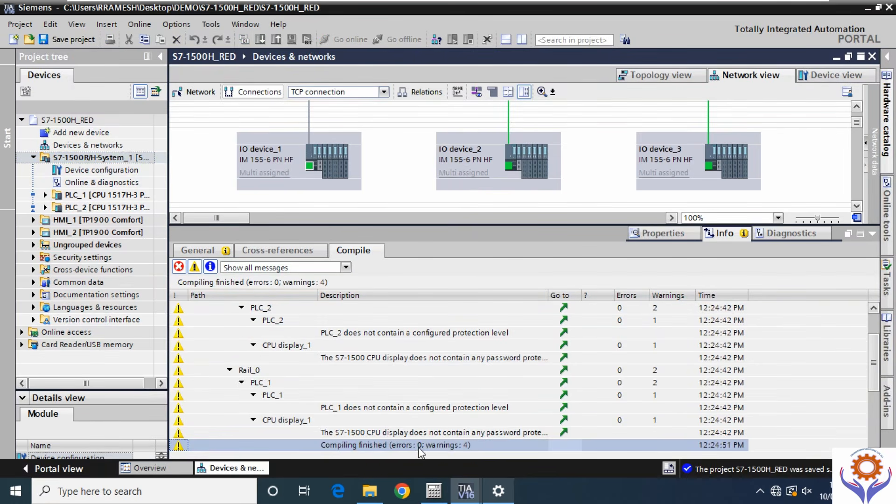
left_click(455, 445)
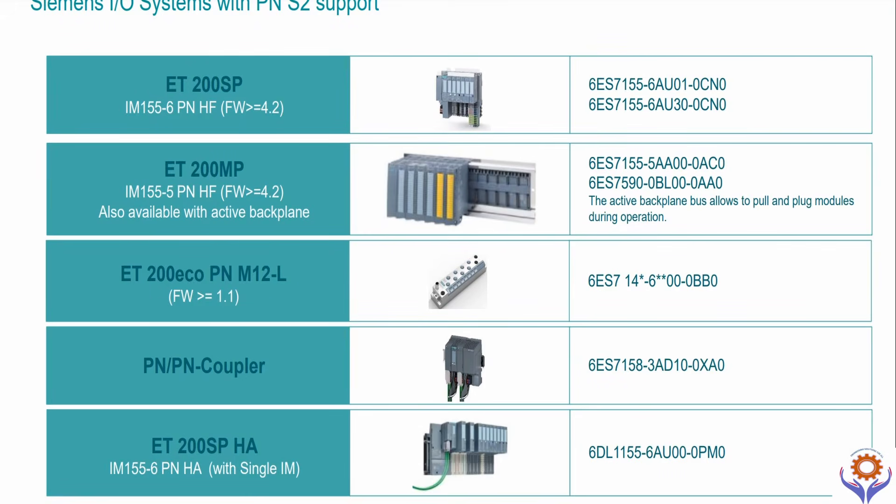
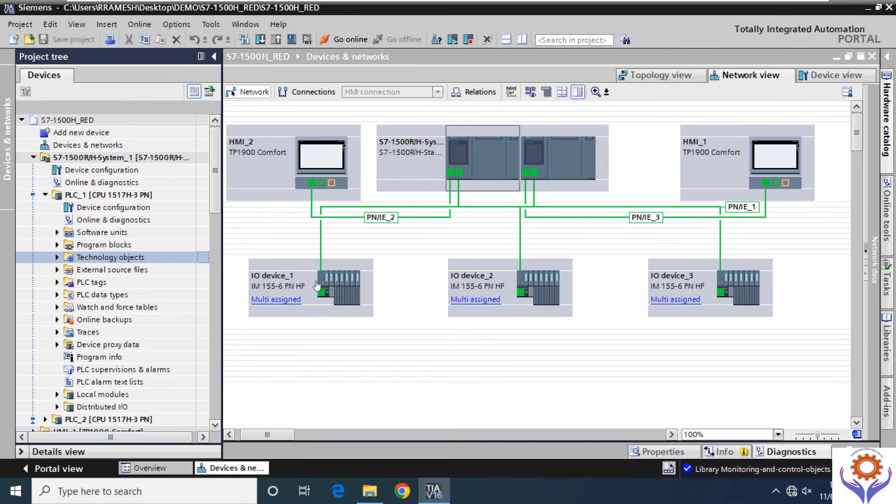
Open IO device_1 in the device view and select the DI 8x24VDC BA module in slot 1.
left_click(340, 278)
double_click(341, 278)
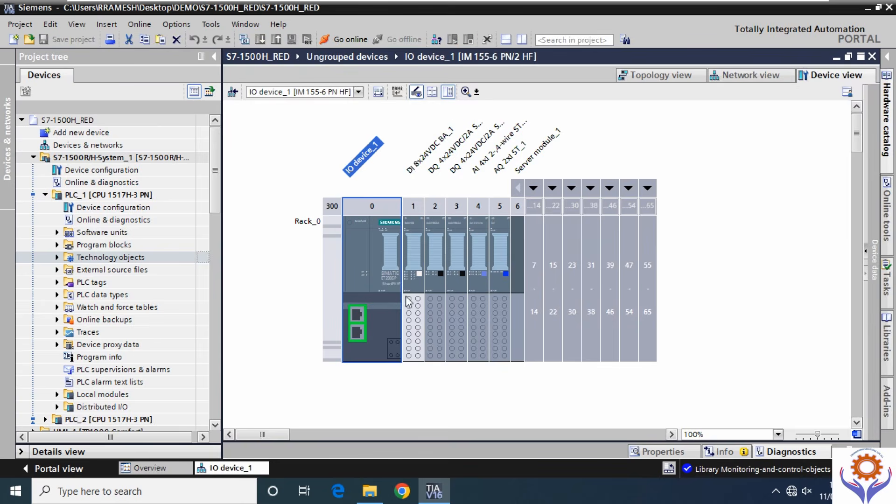
left_click(414, 235)
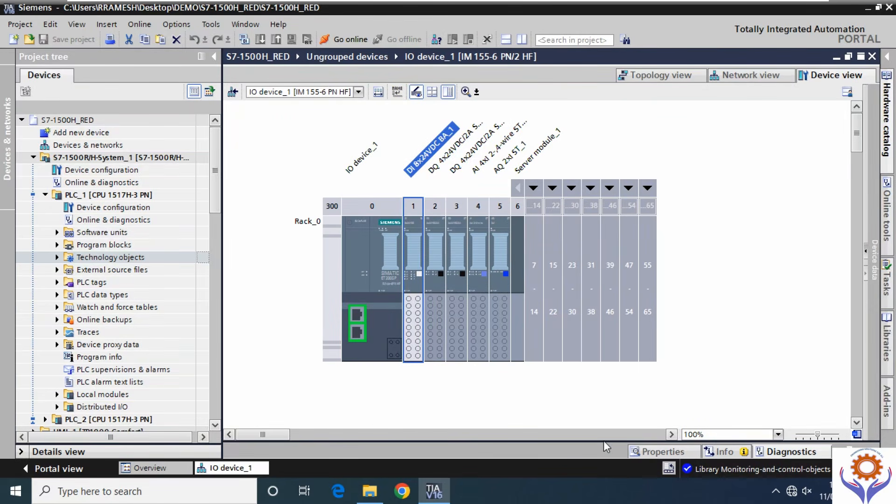
Float the inspector window below the rack and show the properties of the DI 8x24VDC BA module.
left_click_drag(603, 440, 606, 350)
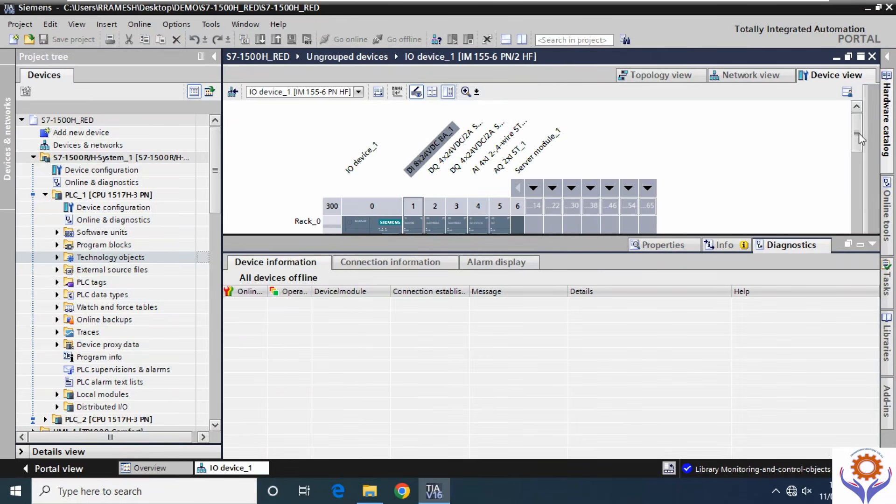
left_click_drag(859, 133, 858, 148)
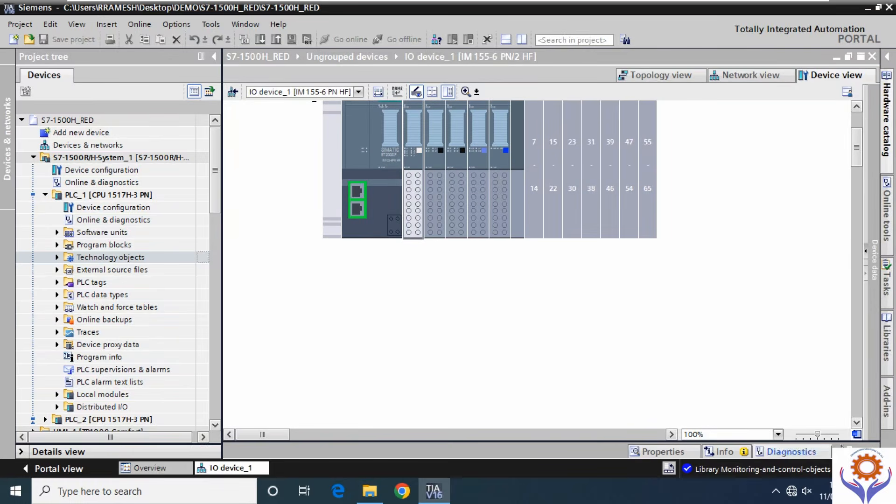
left_click(860, 448)
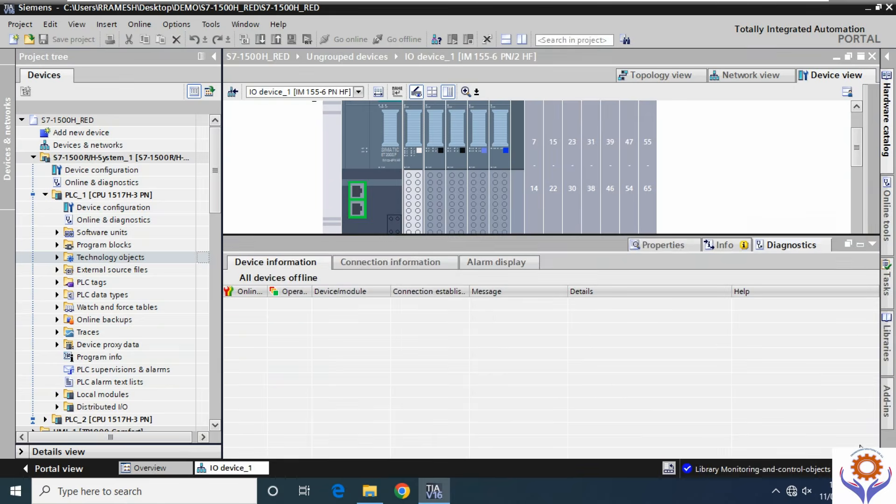
left_click(847, 243)
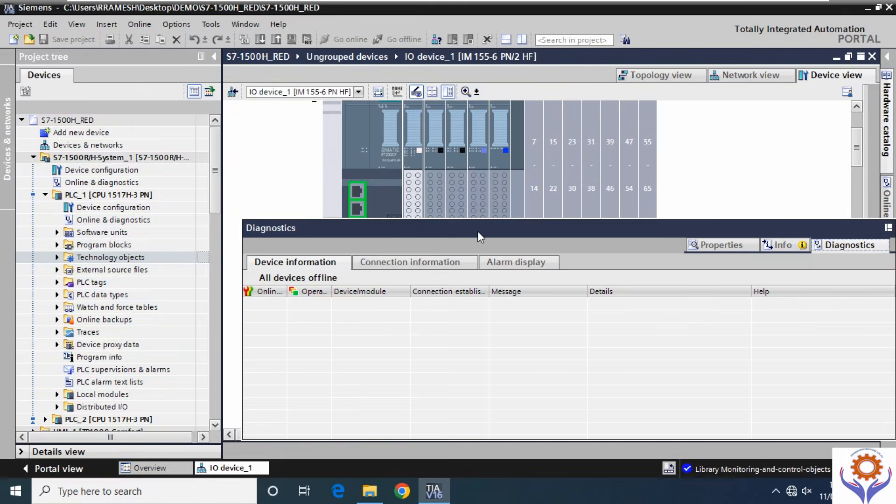
left_click_drag(477, 231, 449, 232)
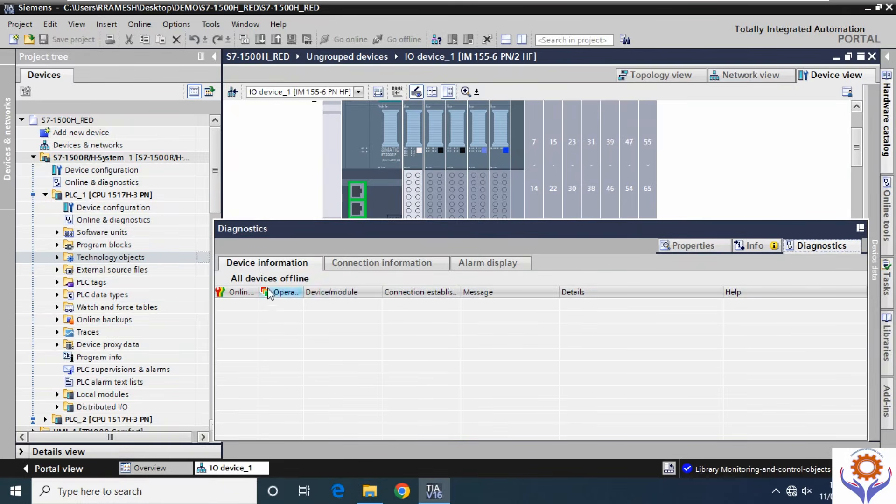
left_click(416, 138)
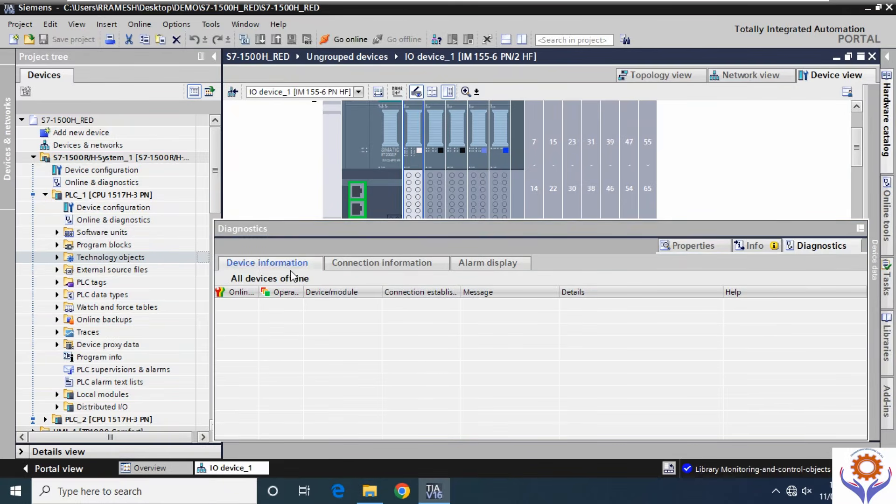
left_click(681, 246)
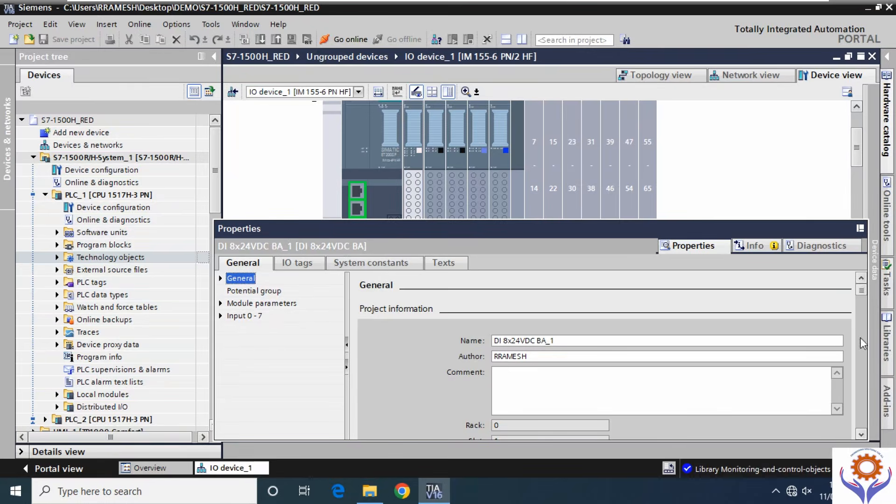
Examine the DI 8x24VDC BA module's catalog information and the input settings of its channel template.
left_click(861, 434)
scroll(863, 436, "down", 3)
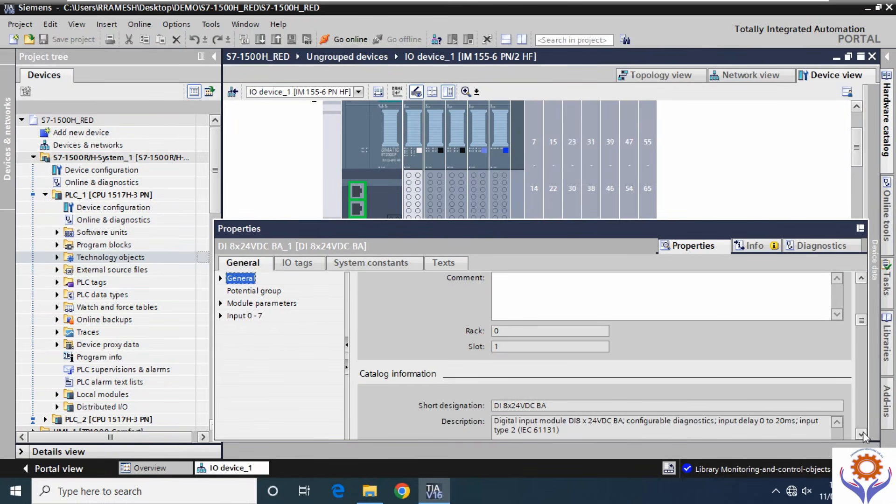
scroll(549, 373, "down", 2)
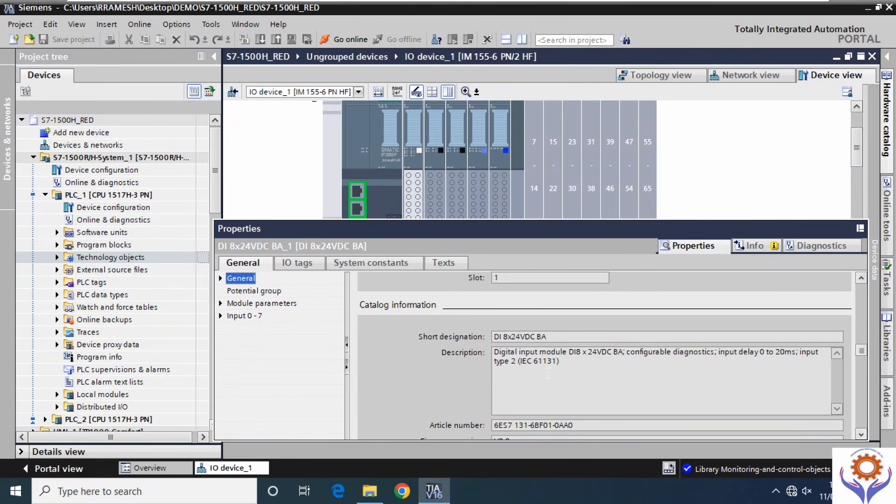
left_click(549, 373)
left_click(221, 303)
left_click(230, 327)
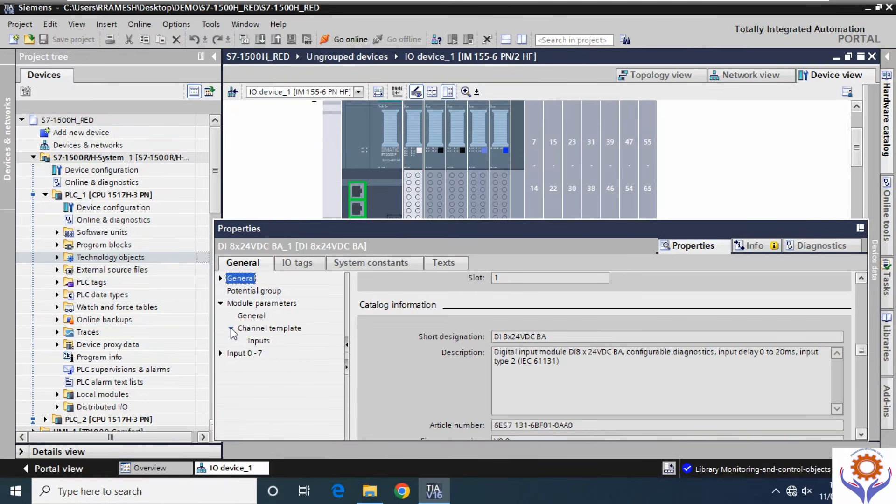
left_click(259, 341)
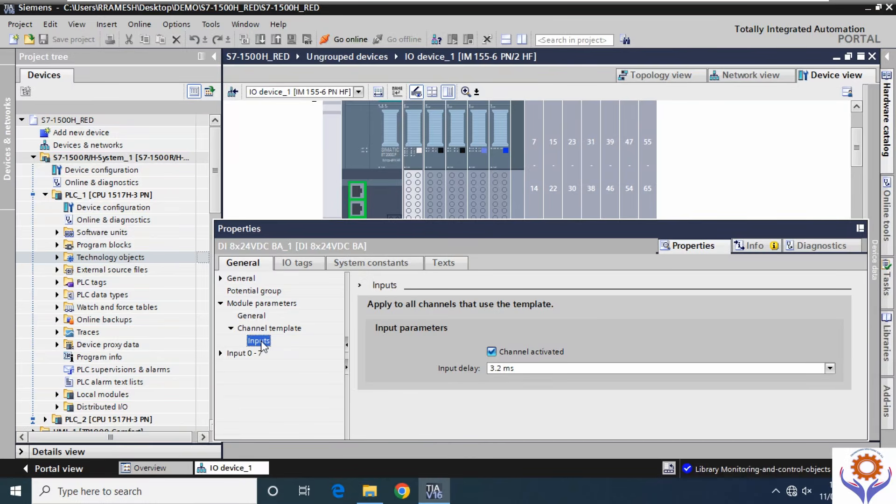
Review the general data and the configuration overview of input parameters for the DI module's Input 0 - 7.
left_click(222, 354)
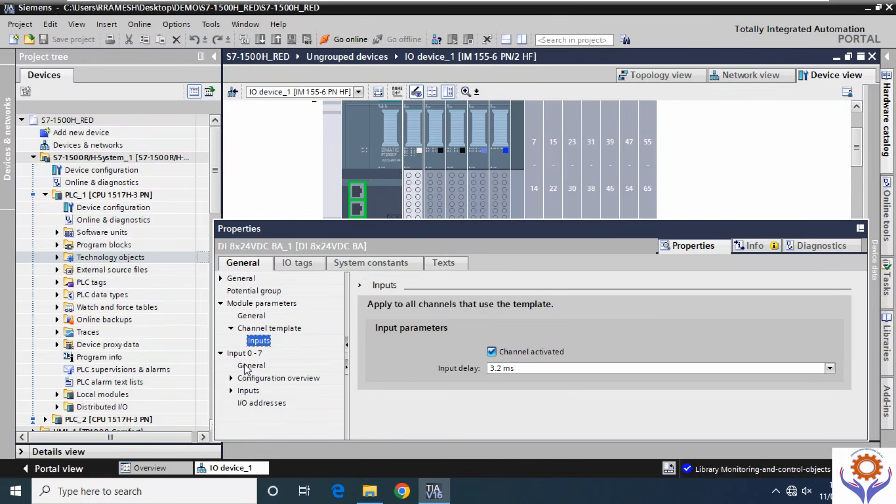
left_click(231, 378)
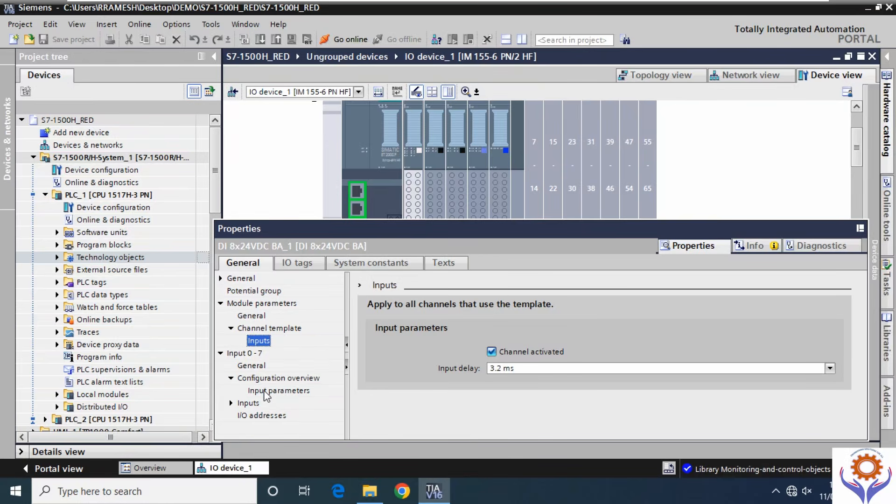
left_click(278, 391)
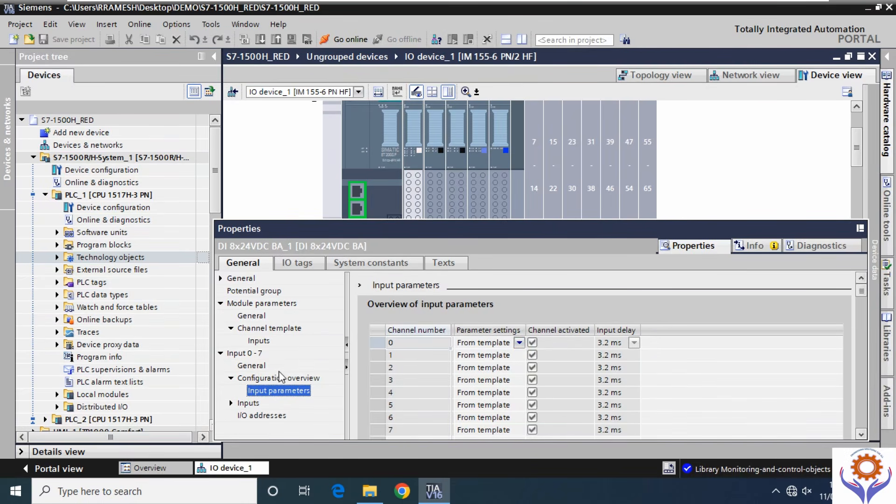
left_click(250, 367)
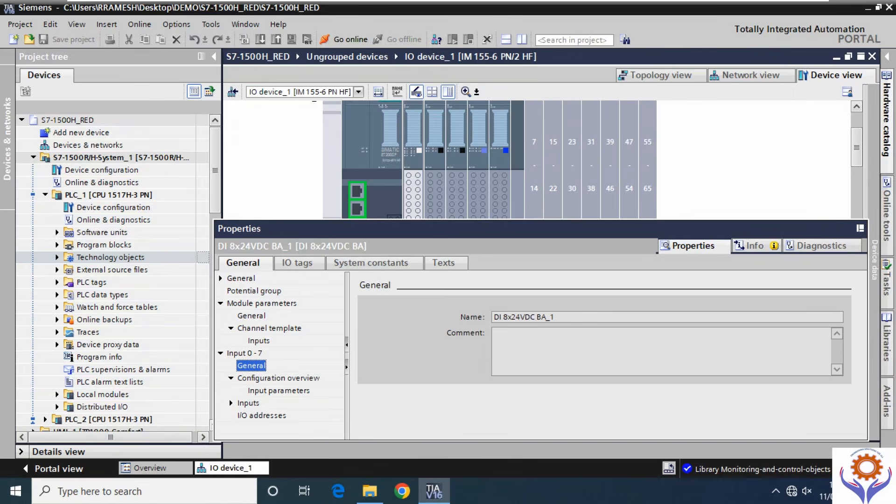
left_click(265, 379)
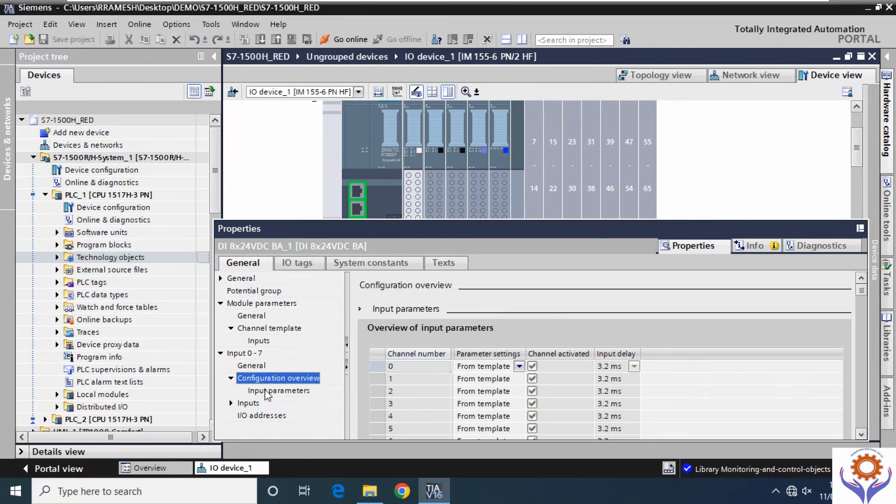
left_click(266, 392)
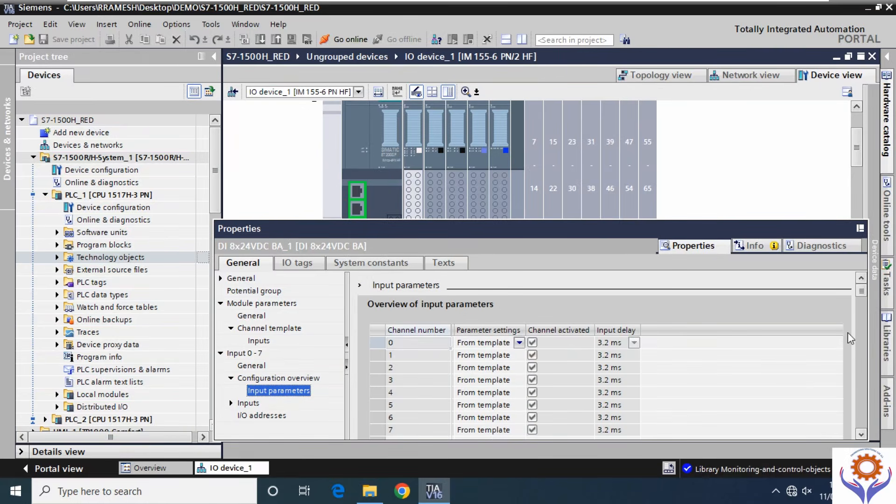
left_click_drag(860, 292, 860, 303)
Review the module failure, diagnostics and individual channel settings of the DI module's inputs.
left_click(248, 404)
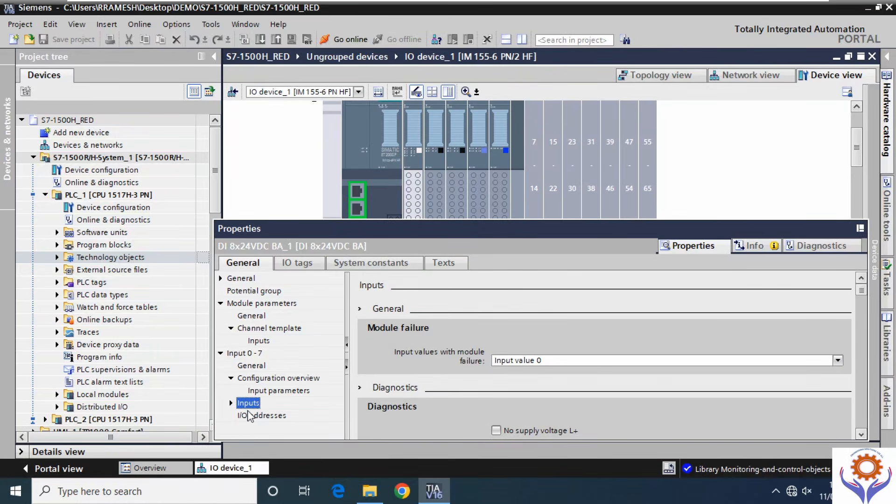
scroll(552, 391, "down", 3)
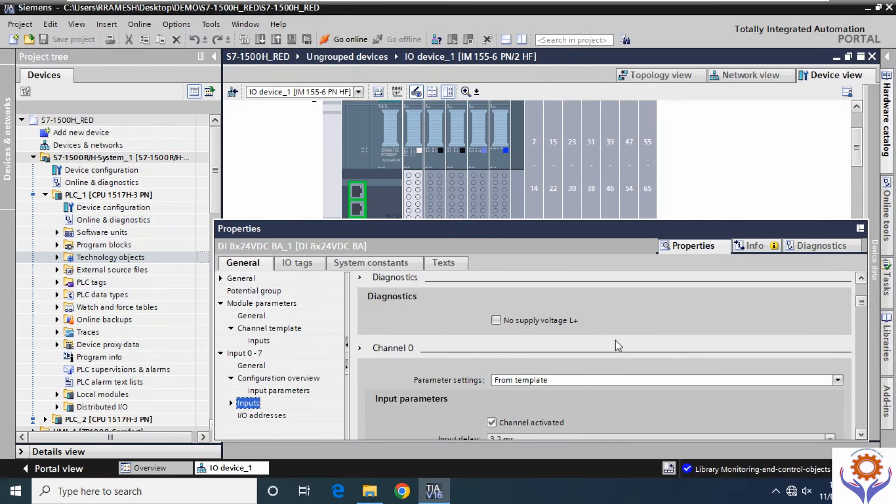
scroll(479, 354, "down", 8)
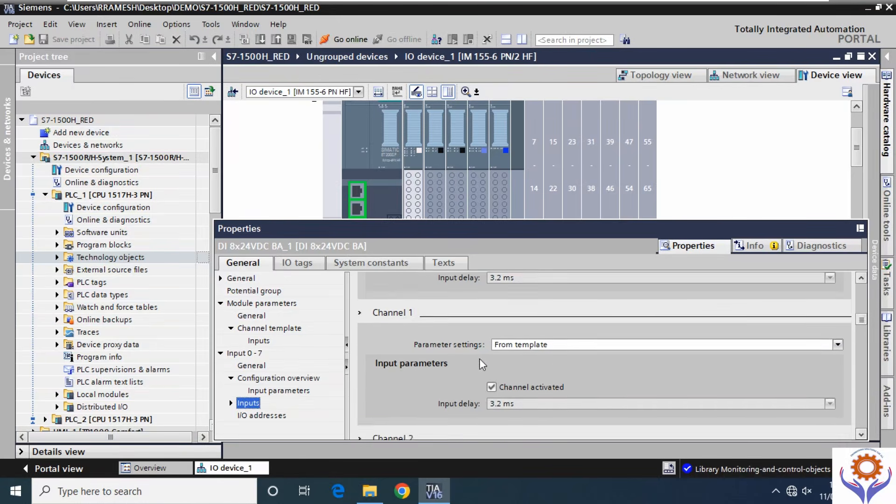
scroll(481, 362, "down", 3)
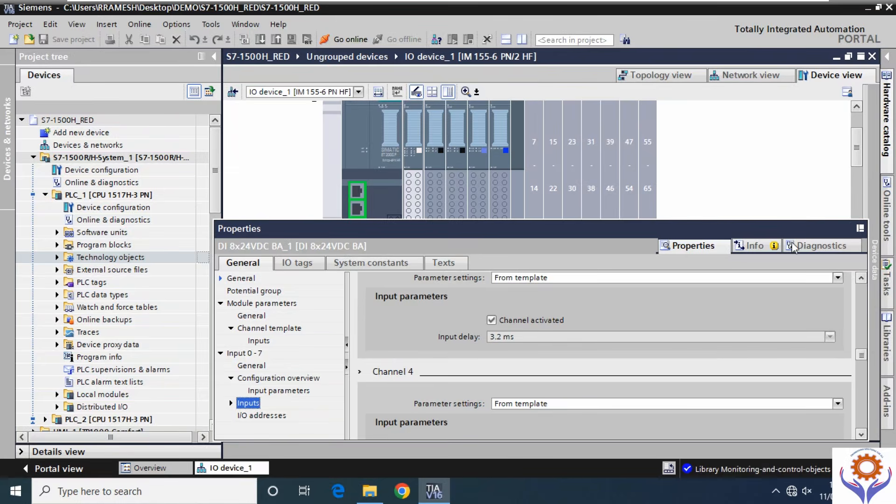
Browse the DI modules in the hardware catalog and dock the inspector window again to uncover the list.
left_click_drag(731, 228, 709, 250)
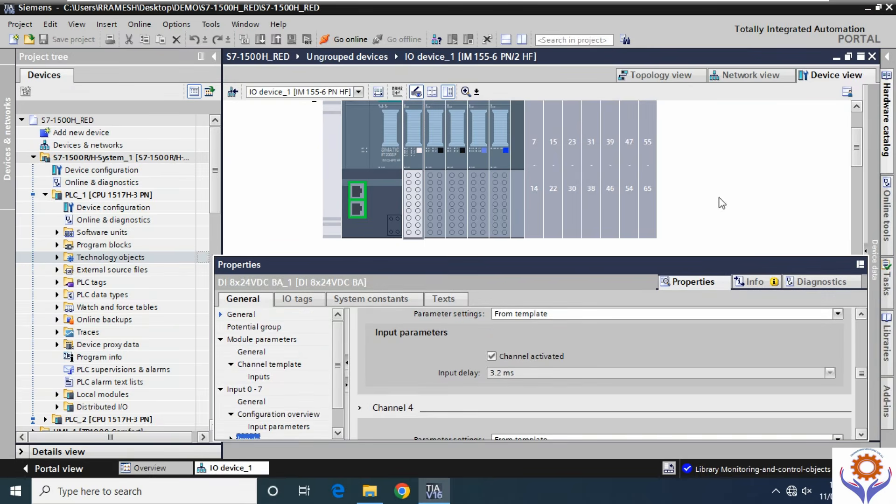
left_click(410, 161)
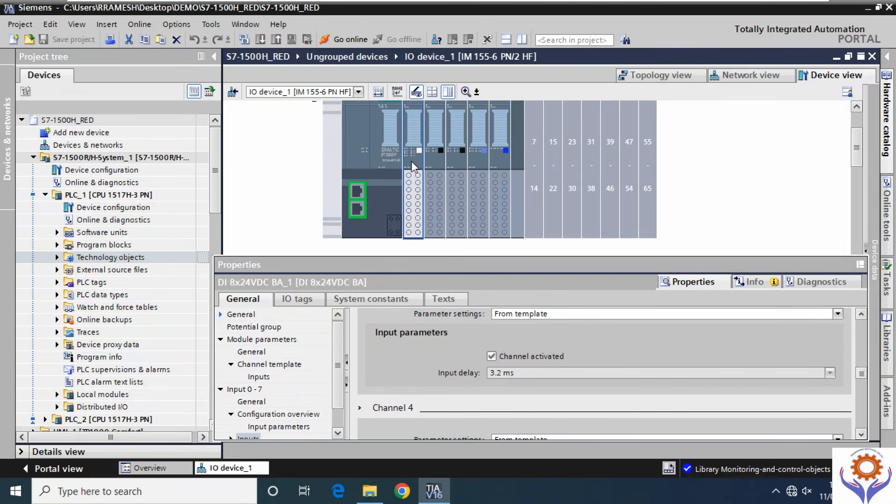
left_click(888, 57)
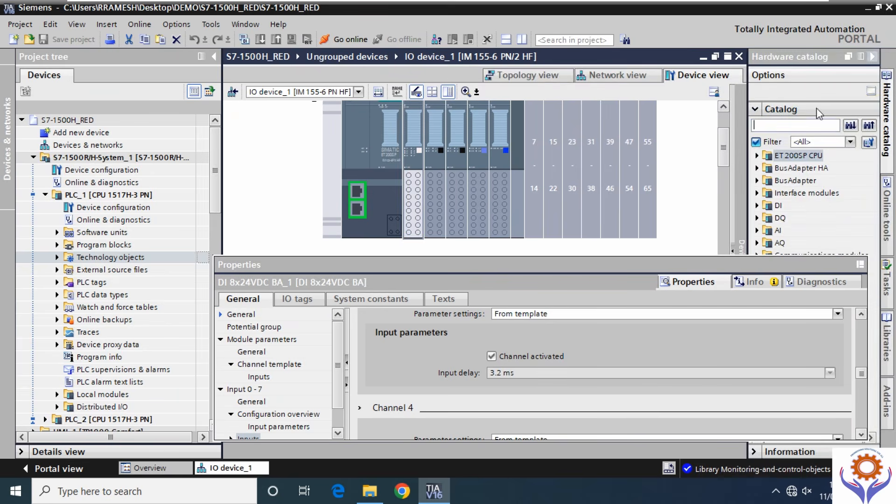
double_click(409, 141)
left_click(756, 206)
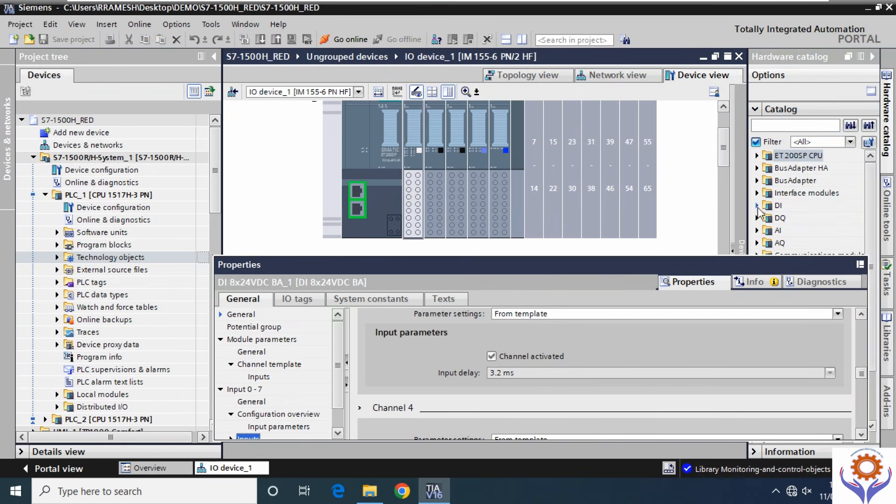
left_click(758, 206)
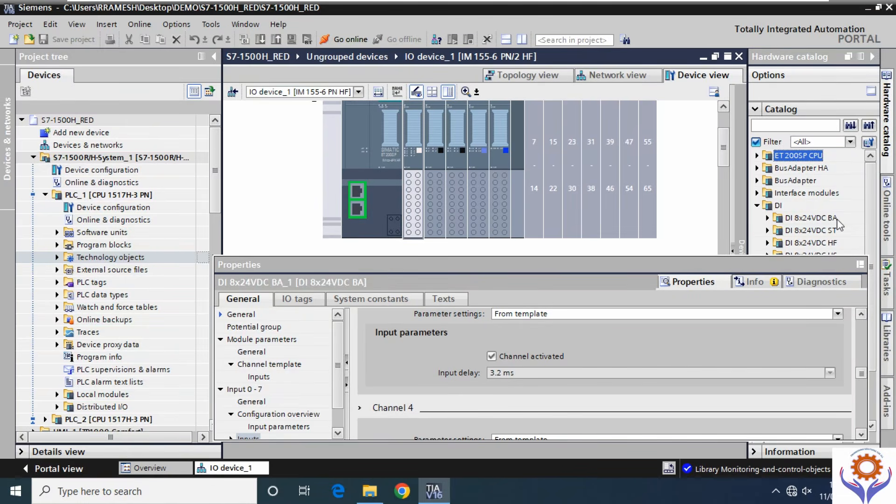
scroll(836, 219, "down", 2)
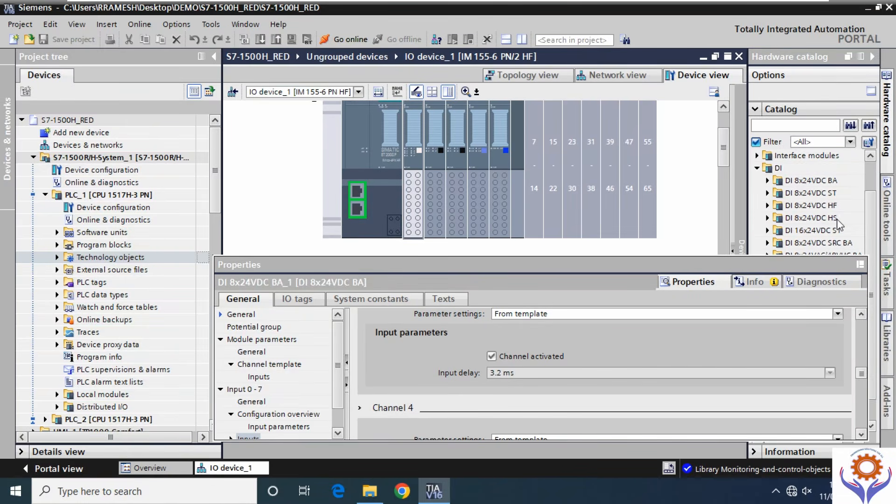
left_click(858, 264)
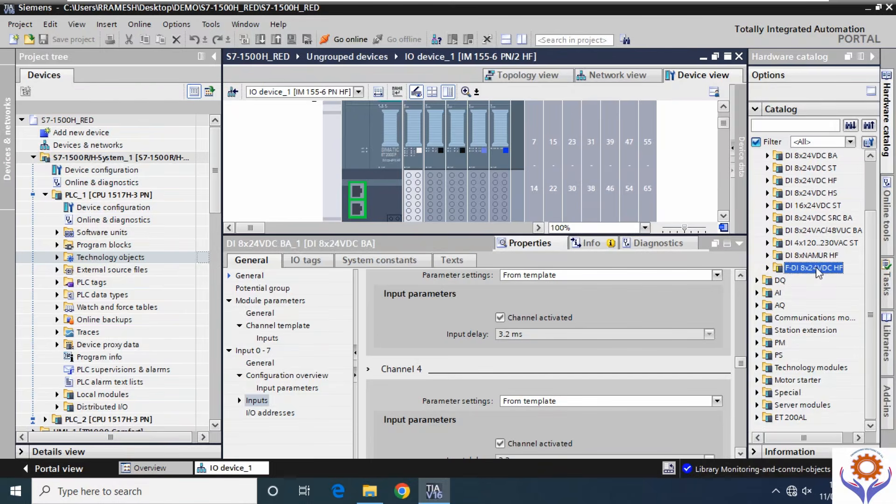
Replace the DI 8x24VDC BA module in slot 1 of IO device_1 with the fail-safe F-DI 8x24VDC HF module (6ES7 136-6BA00).
left_click(767, 268)
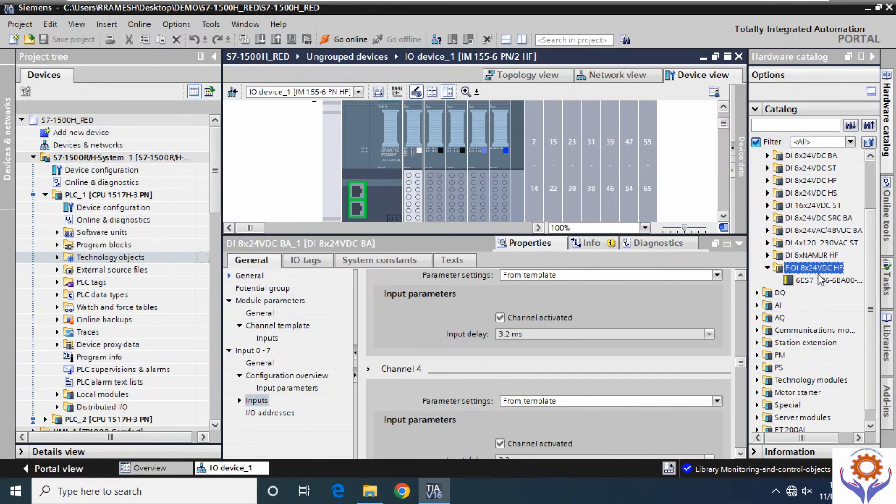
left_click(417, 161)
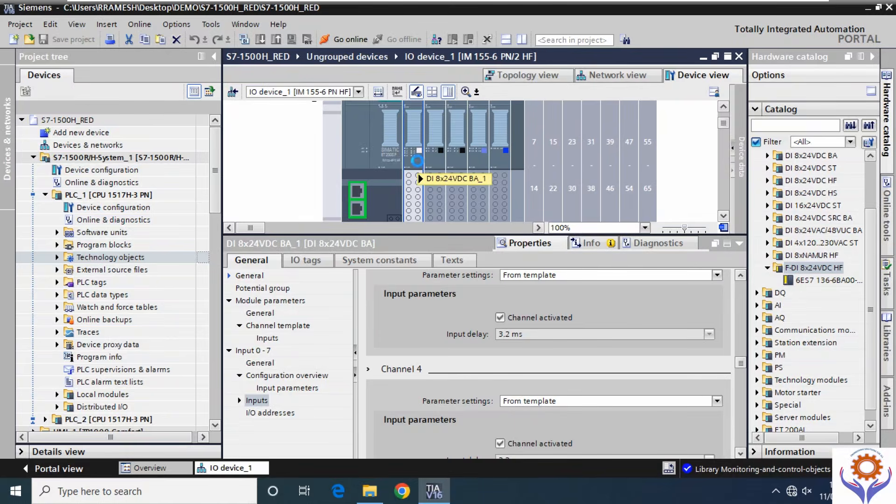
key("Delete")
left_click(488, 280)
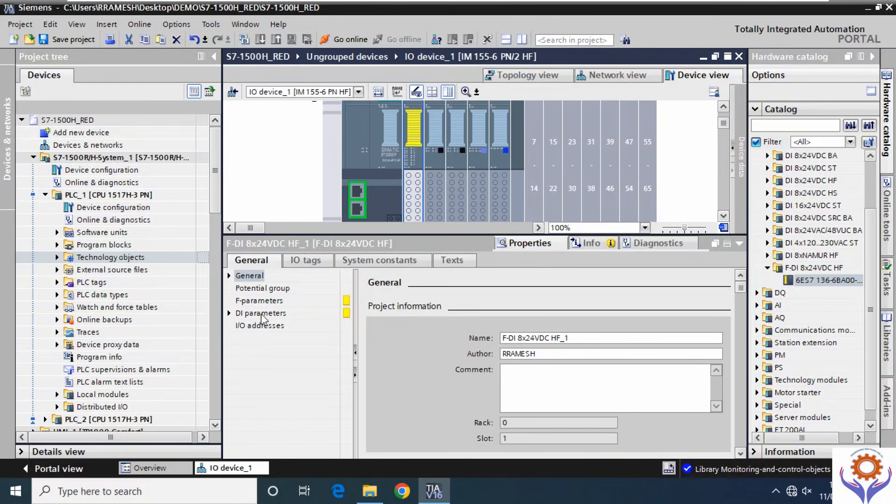
Review the F-DI 8x24VDC HF module's general data, potential group and complete list of F-parameters.
left_click(245, 304)
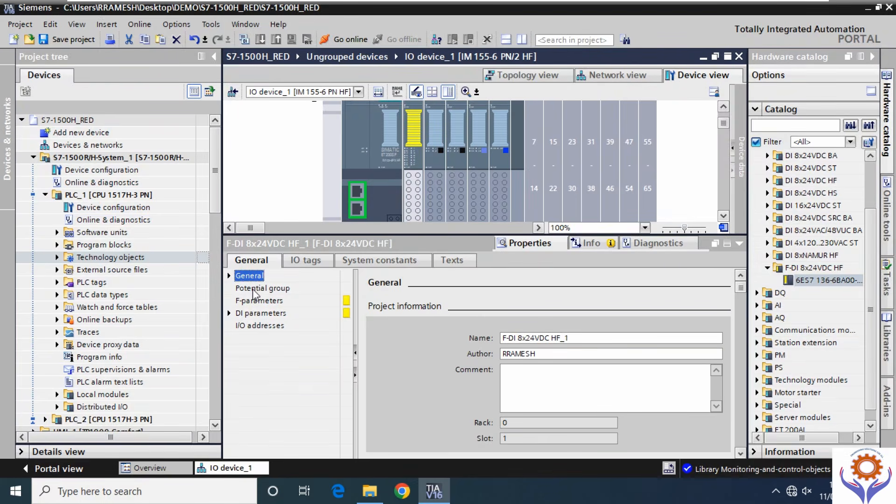
left_click(254, 288)
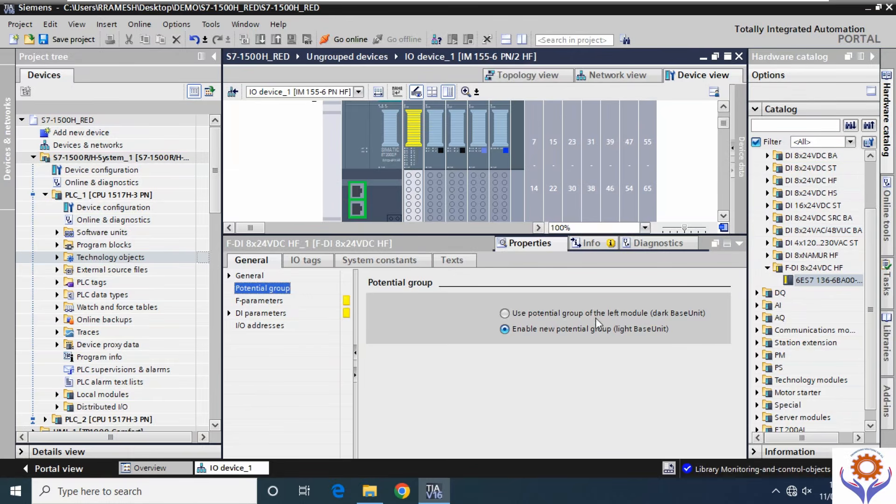
left_click(263, 302)
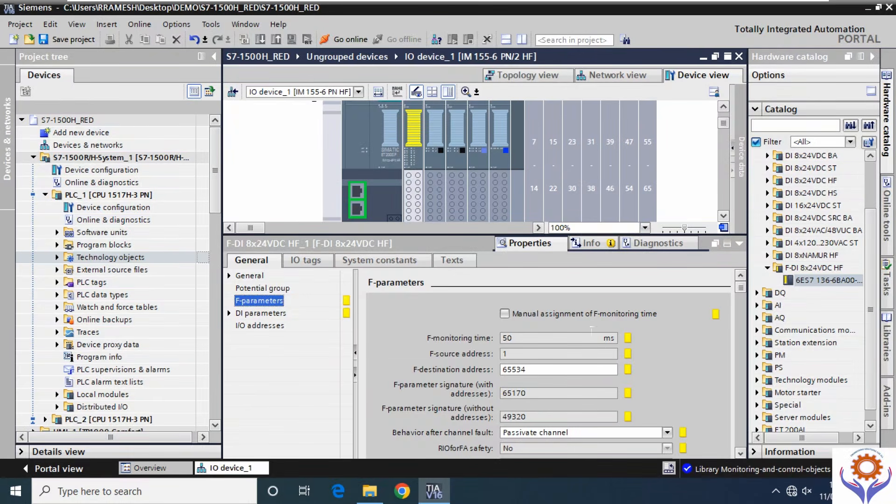
left_click(740, 452)
left_click(740, 452)
left_click(740, 452)
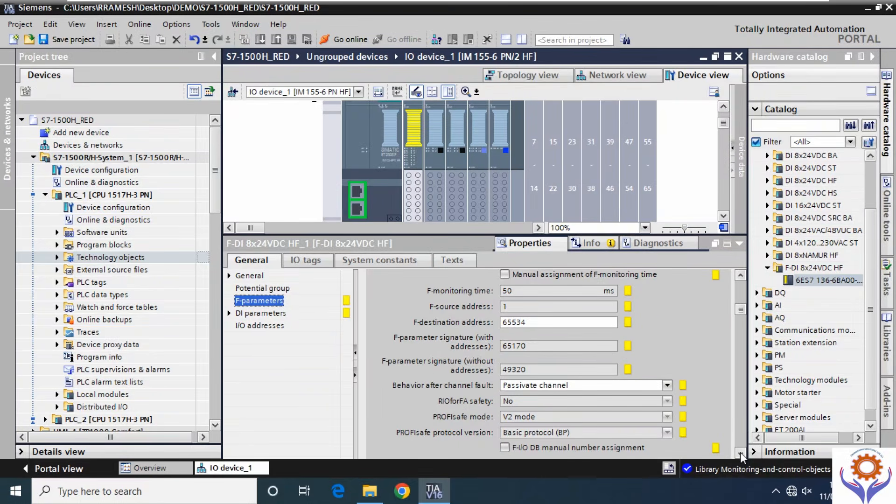
left_click(740, 452)
left_click(740, 452)
left_click(740, 452)
left_click(740, 452)
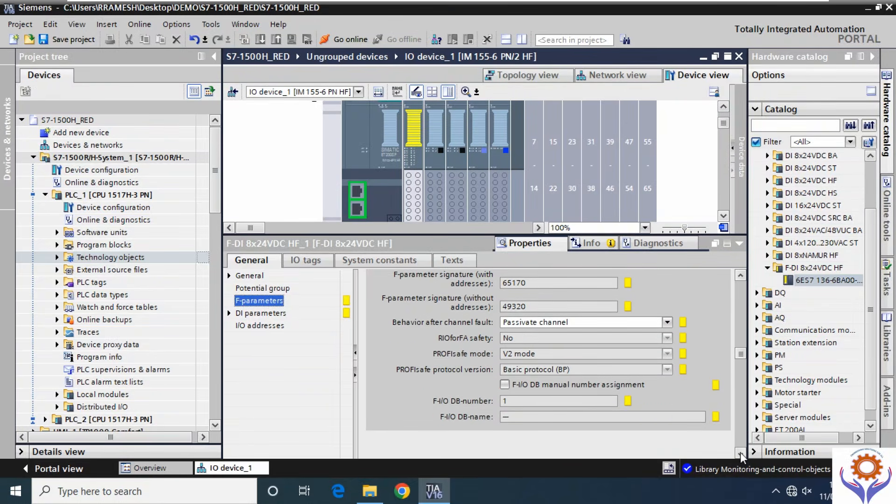
left_click(740, 452)
left_click(740, 276)
left_click(740, 276)
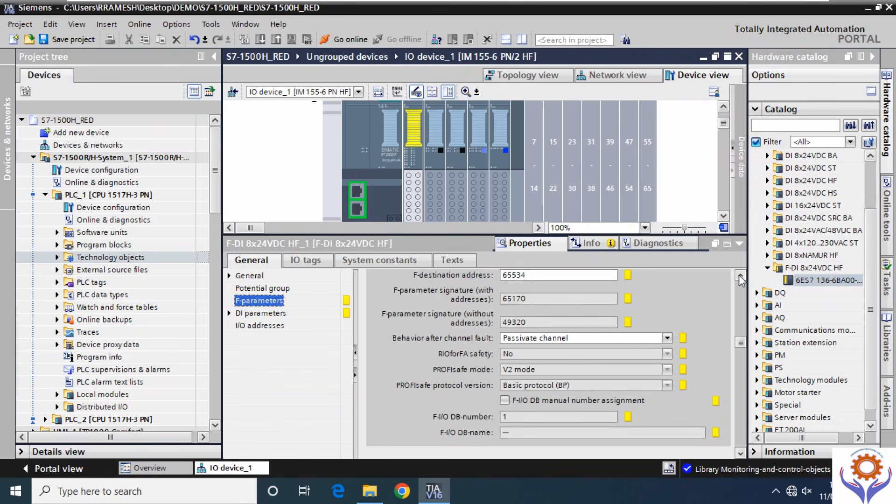
left_click(739, 276)
left_click(740, 276)
left_click(740, 276)
left_click(739, 276)
left_click(740, 276)
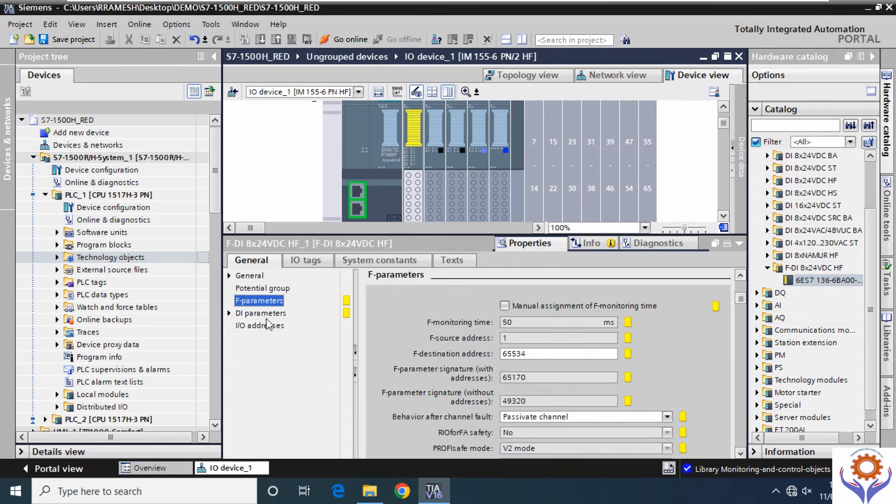
Examine the short-circuit test settings of the F-DI module's sensor supplies, including Sensor supply 0 and 5.
left_click(229, 313)
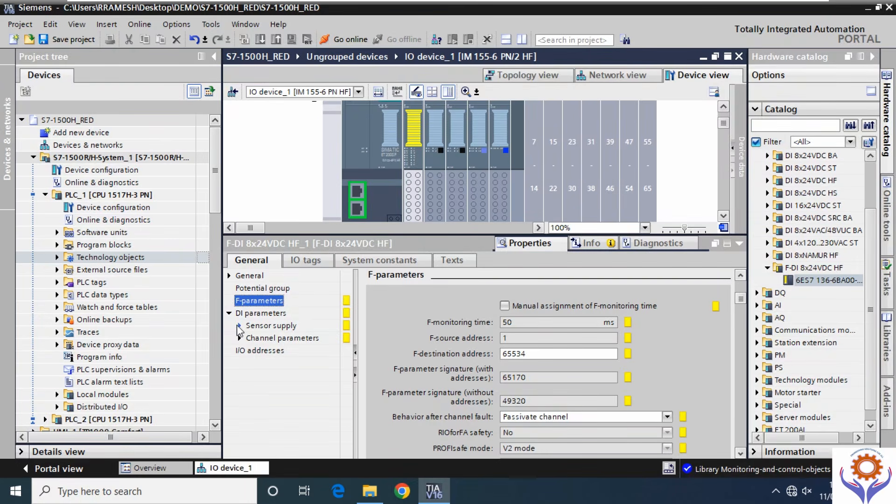
left_click(238, 326)
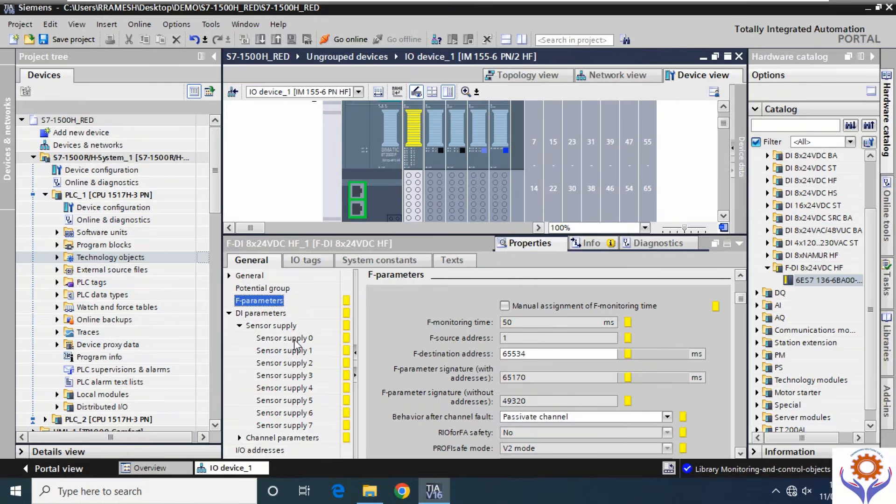
left_click(296, 340)
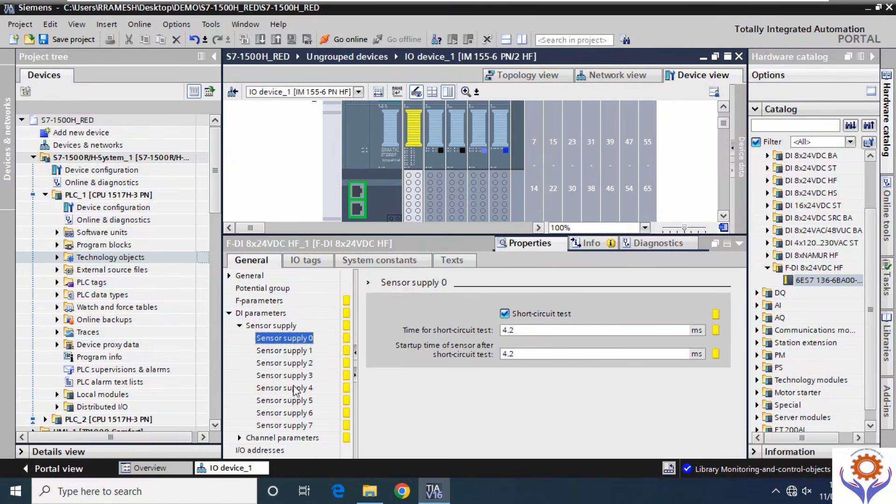
left_click(287, 368)
left_click(295, 397)
Review the F-DI module's channel parameters for the Channel 0, 4 pair, including sensor evaluation and both individual channels.
left_click(240, 438)
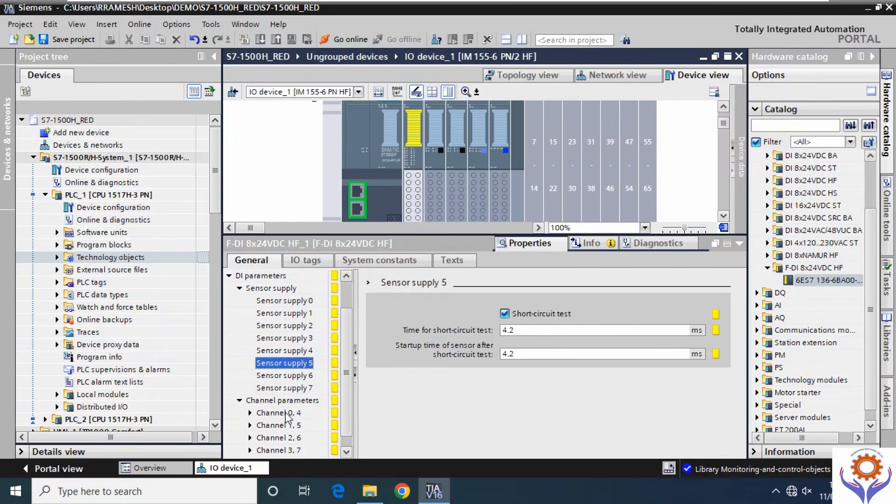
scroll(277, 413, "down", 1)
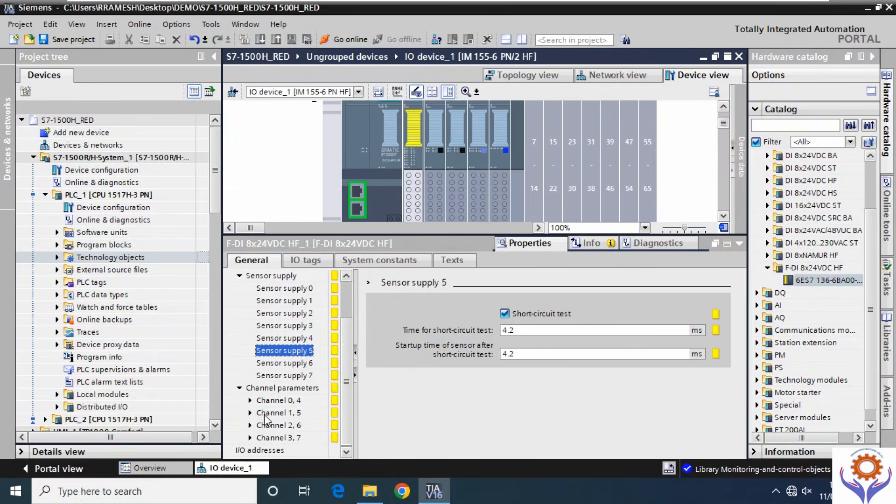
left_click(250, 401)
left_click(282, 400)
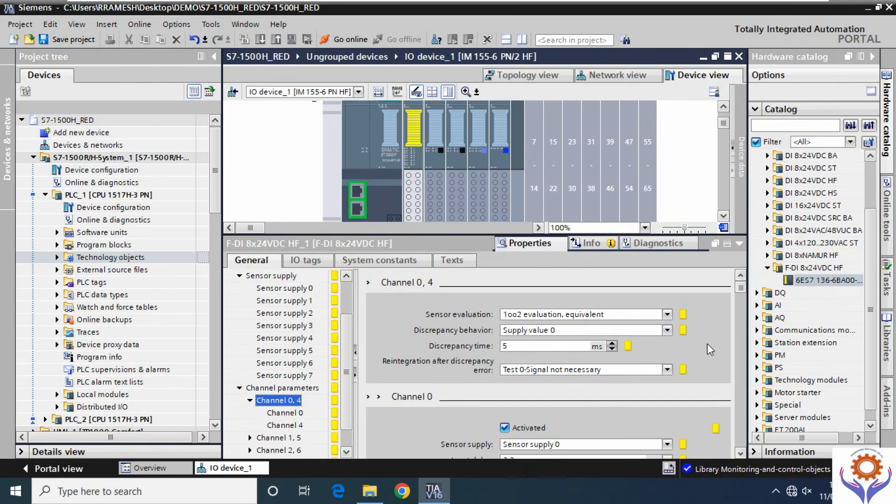
scroll(706, 343, "down", 4)
scroll(707, 344, "down", 4)
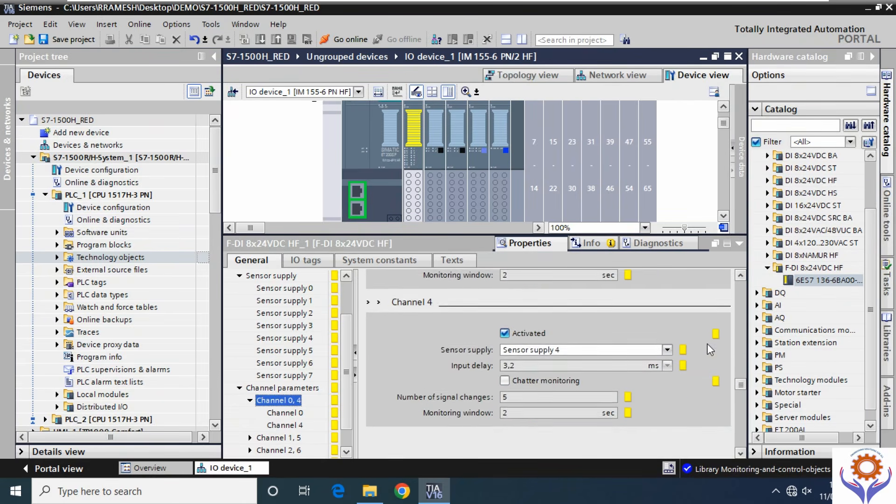
scroll(637, 365, "up", 2)
scroll(607, 357, "up", 3)
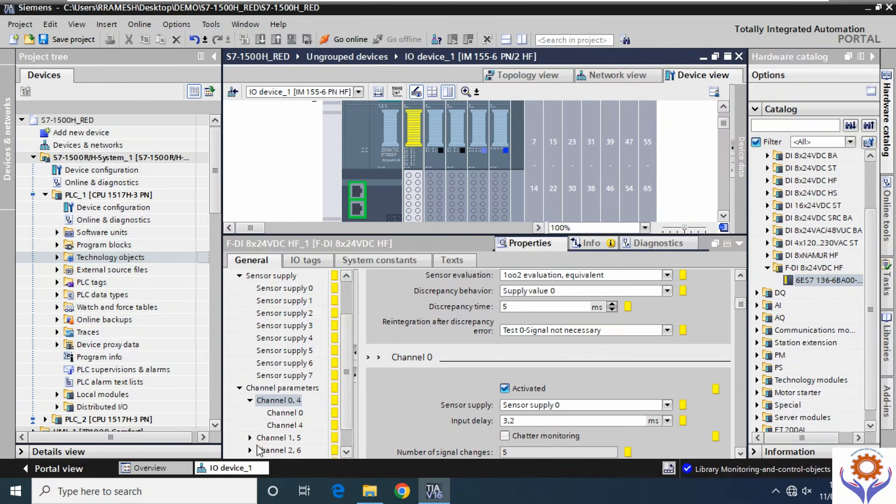
left_click(345, 451)
left_click(346, 450)
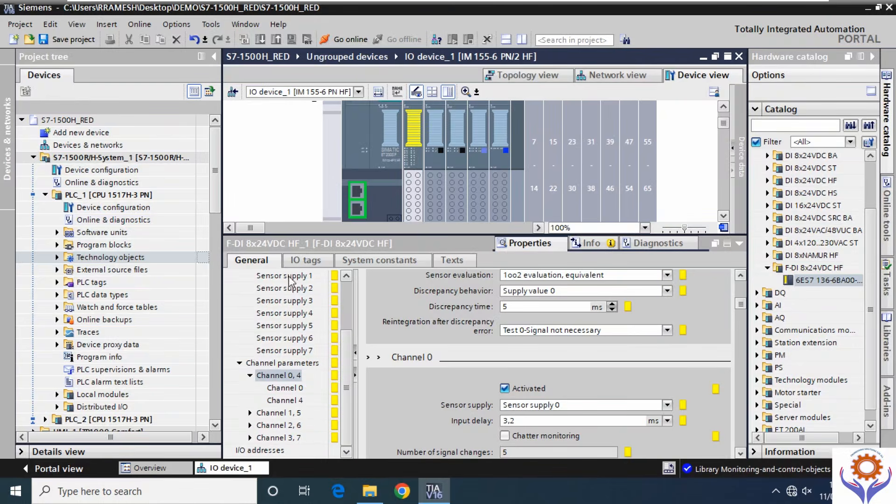
Check the F-DI module's IO tags and its input and output address settings.
left_click(306, 260)
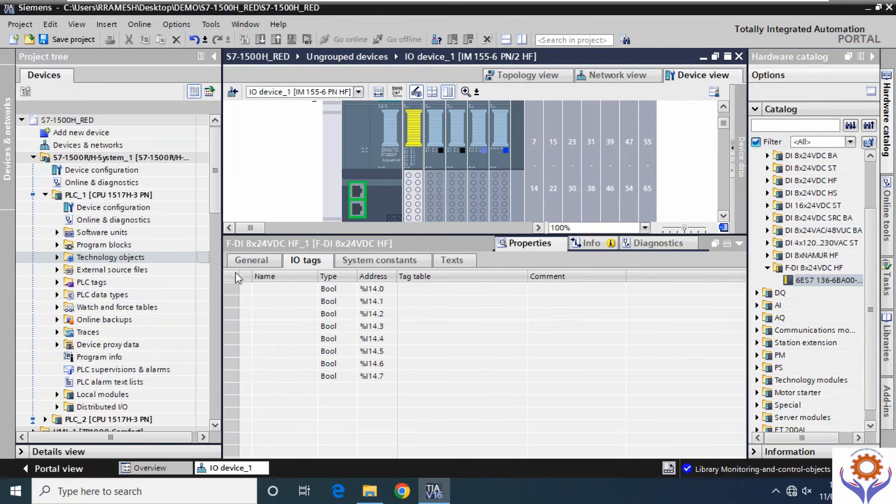
left_click(256, 262)
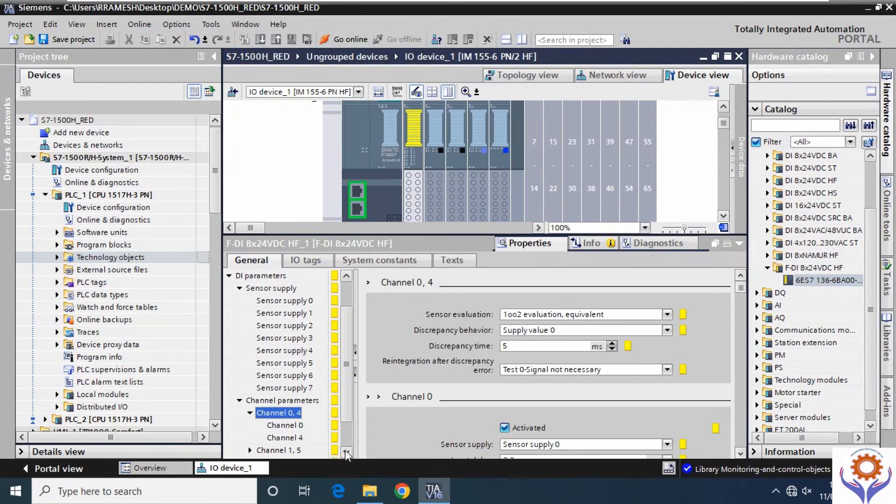
scroll(343, 418, "down", 1)
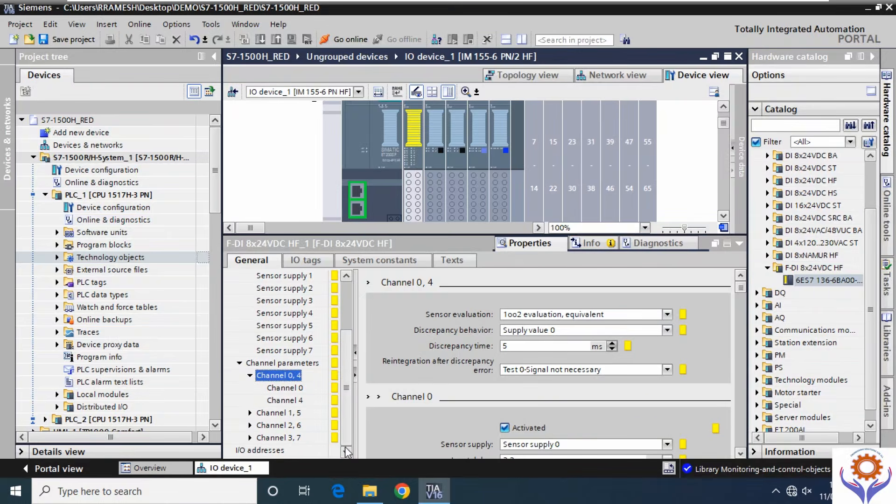
left_click(248, 450)
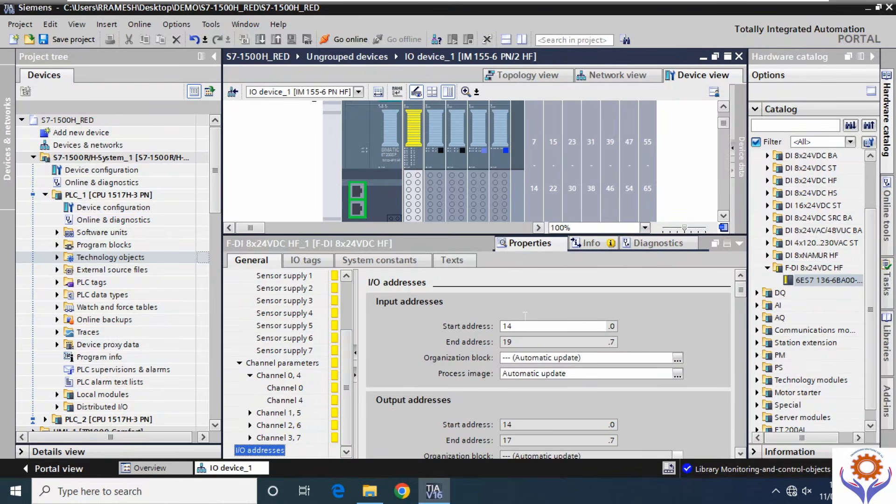
left_click(516, 330)
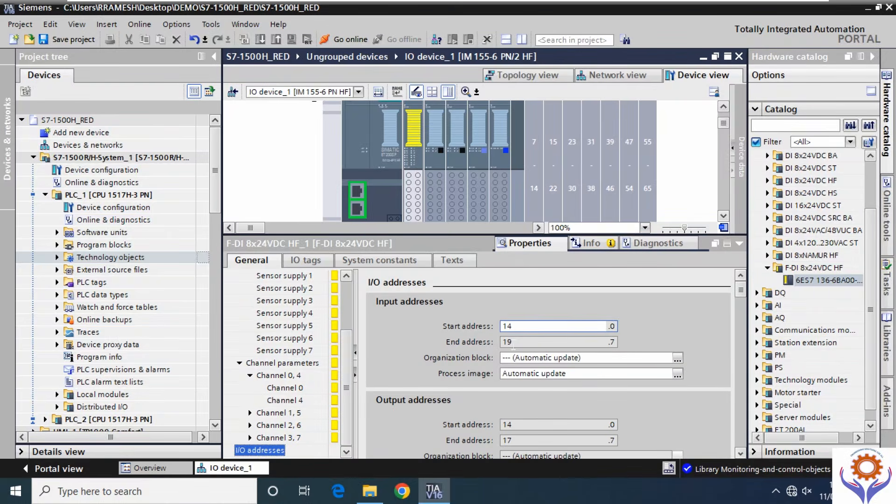
scroll(590, 392, "down", 2)
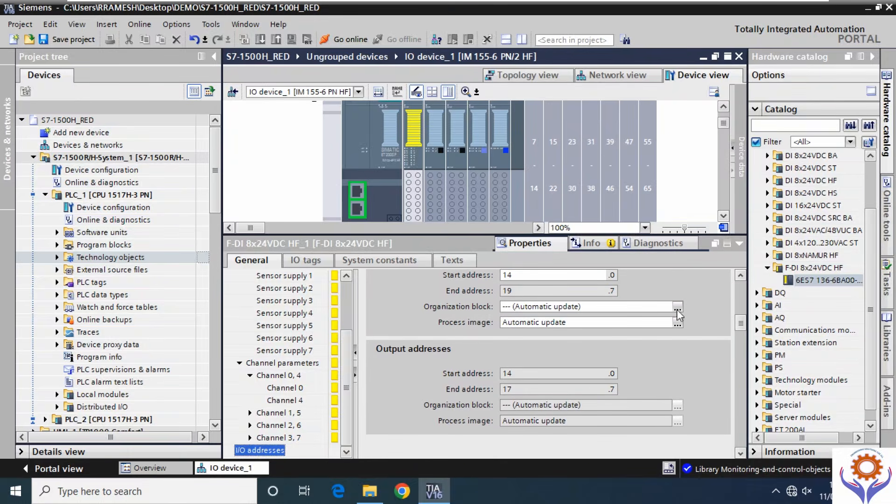
scroll(446, 339, "up", 2)
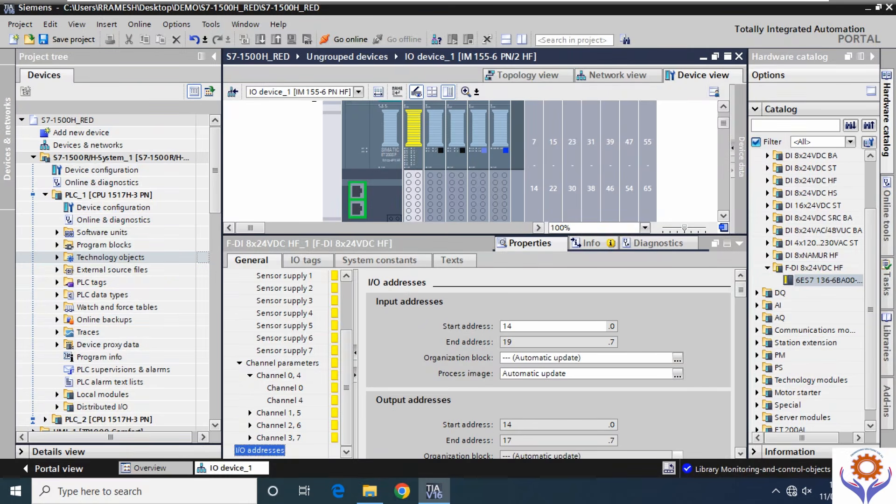
Replace the F-DI module in slot 1 with the DI 8x24VDC HF module, article number 6ES7 131-6BF00-0CA0.
left_click(411, 161)
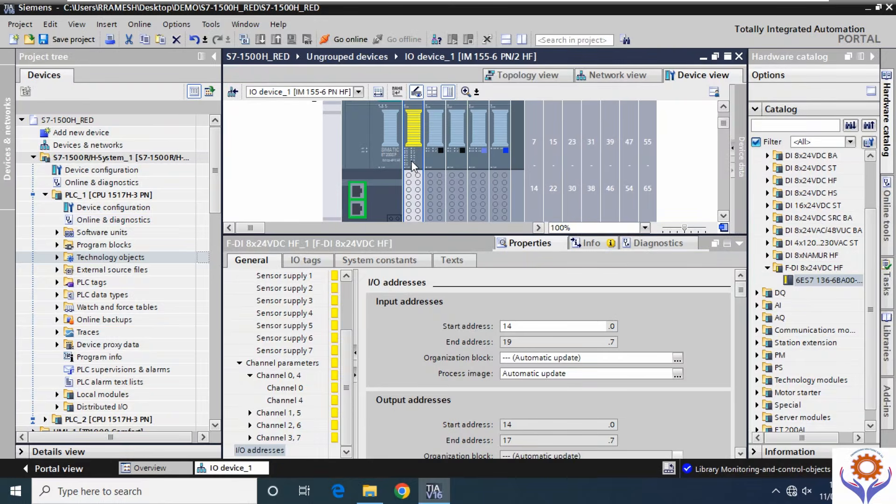
key("Delete")
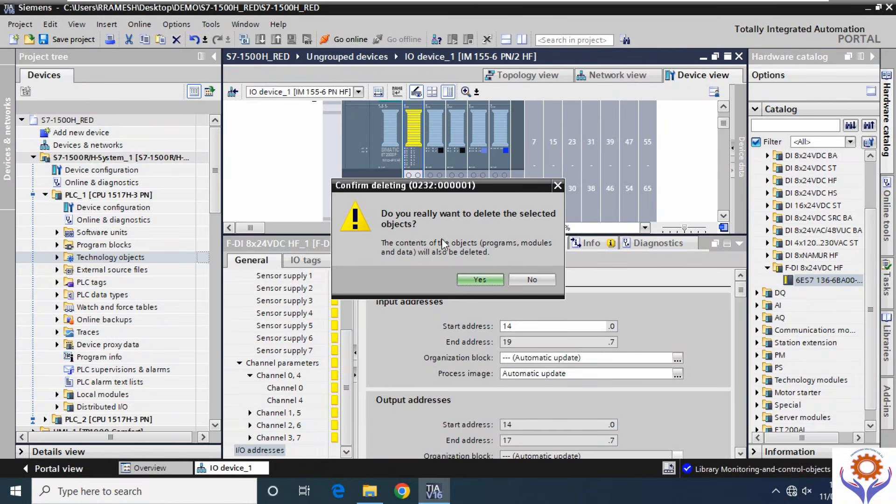
left_click(480, 279)
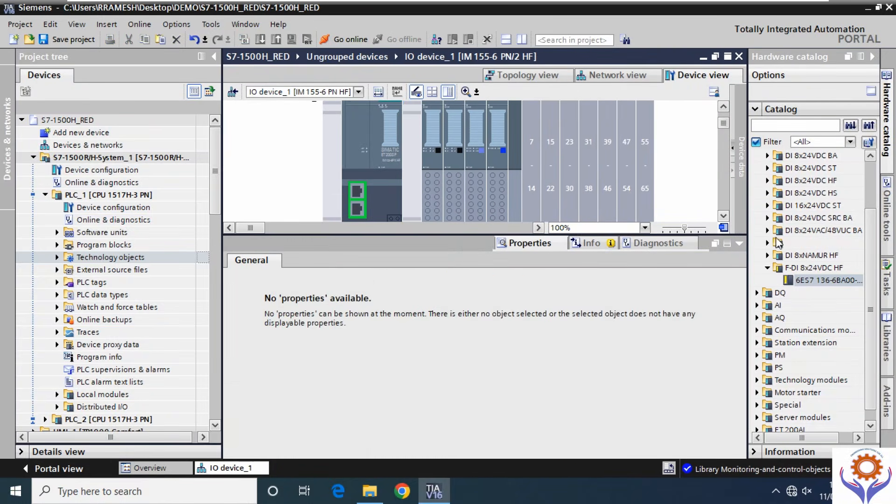
left_click(767, 181)
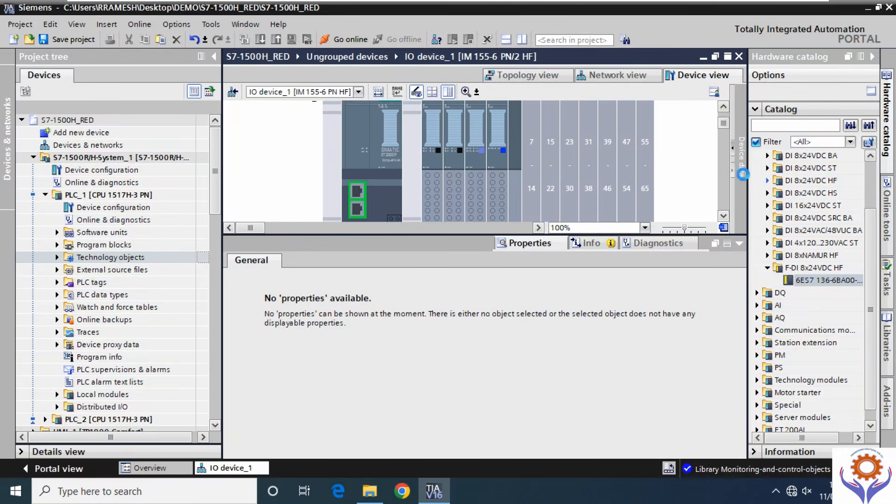
left_click(767, 180)
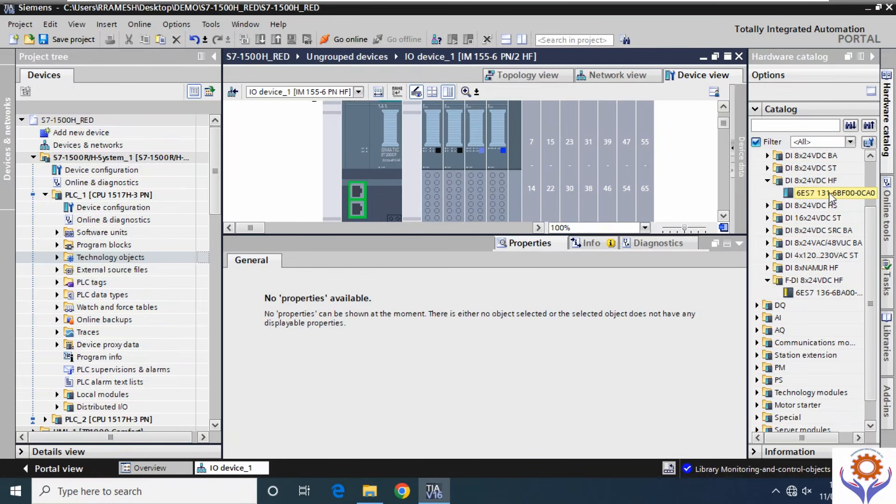
left_click_drag(829, 192, 415, 184)
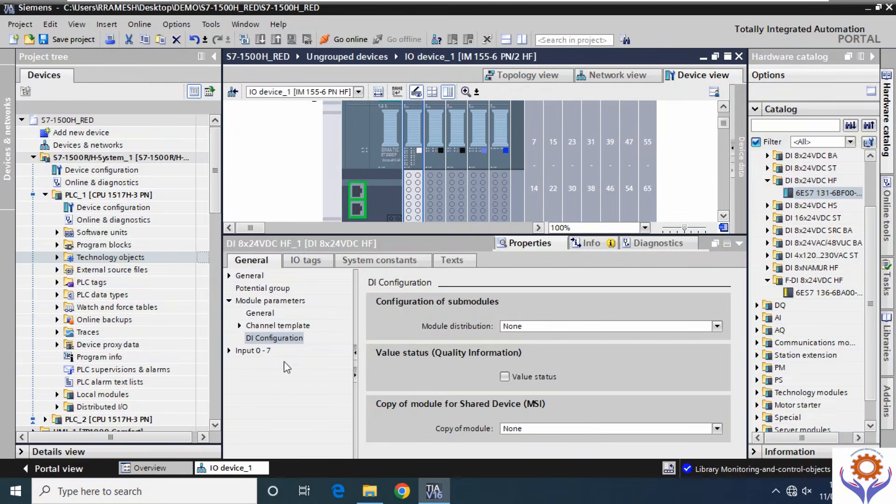
Review the DI 8x24VDC HF module's general data and its potential group settings, including the BaseUnit note.
left_click(246, 279)
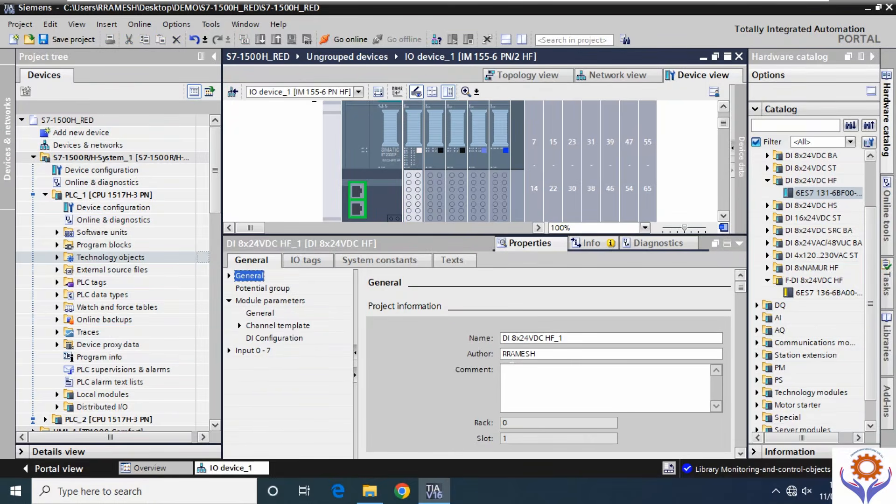
left_click(263, 288)
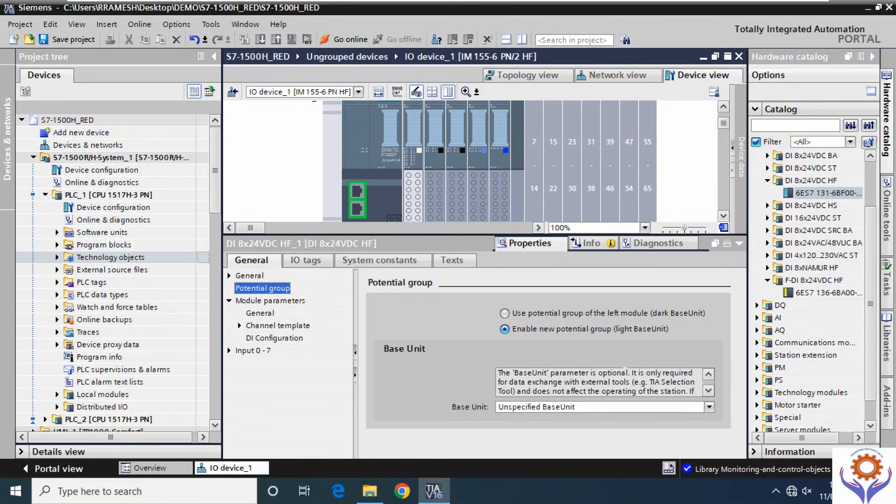
left_click(708, 391)
left_click(708, 391)
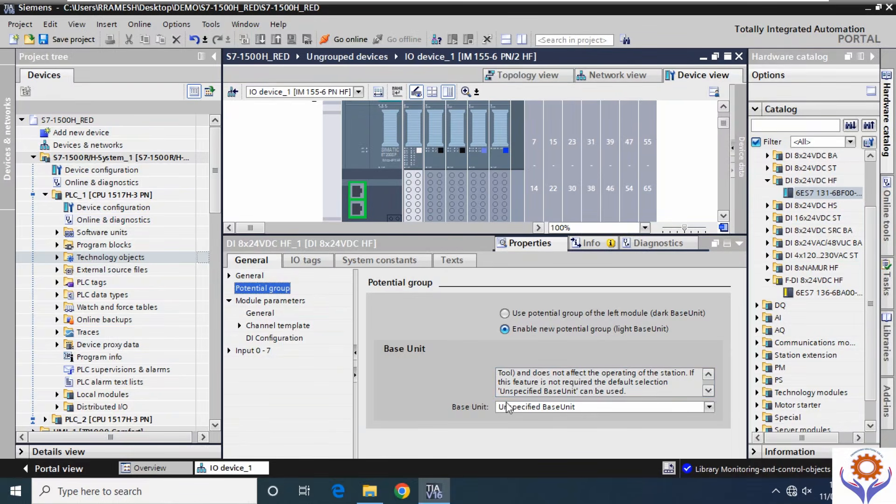
Enable the No supply voltage L+ and Short circuit to ground diagnostics in the DI 8x24VDC HF module's channel template.
left_click(259, 313)
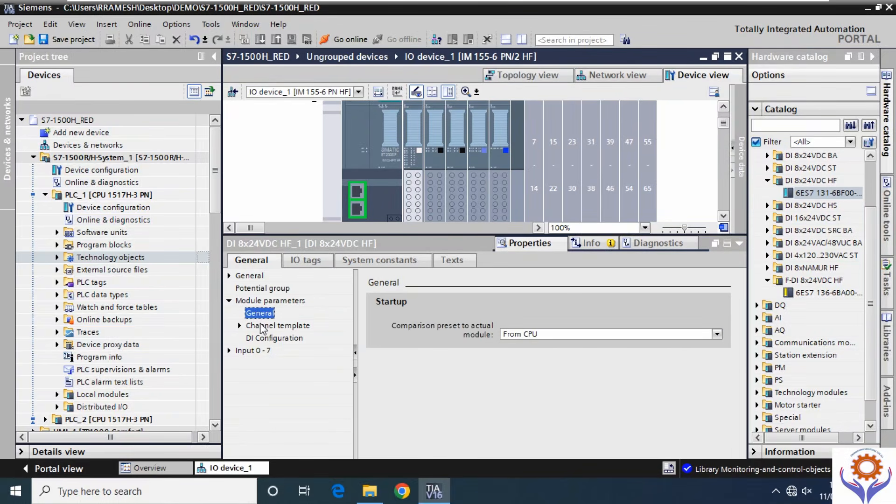
left_click(264, 326)
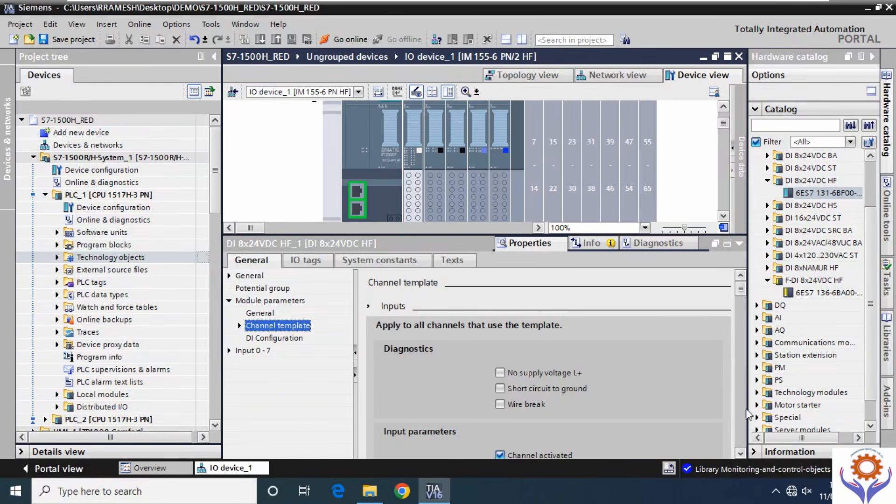
left_click(739, 454)
left_click(740, 454)
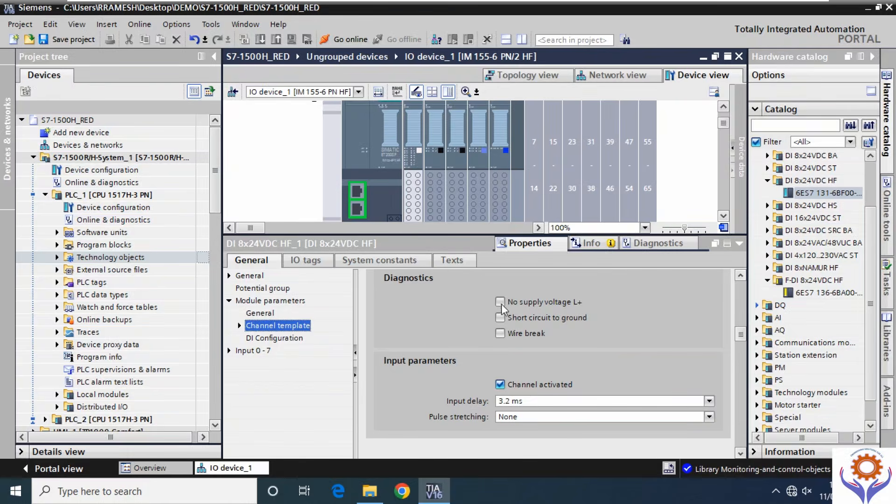
left_click(499, 302)
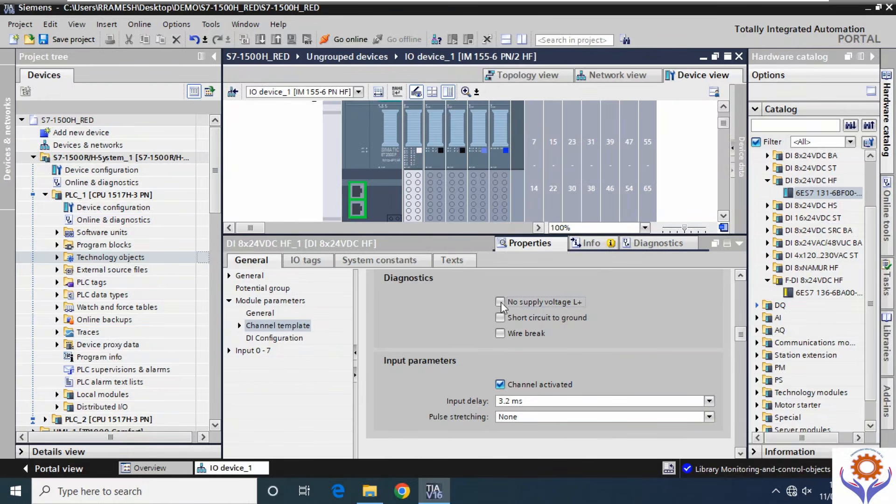
left_click(499, 301)
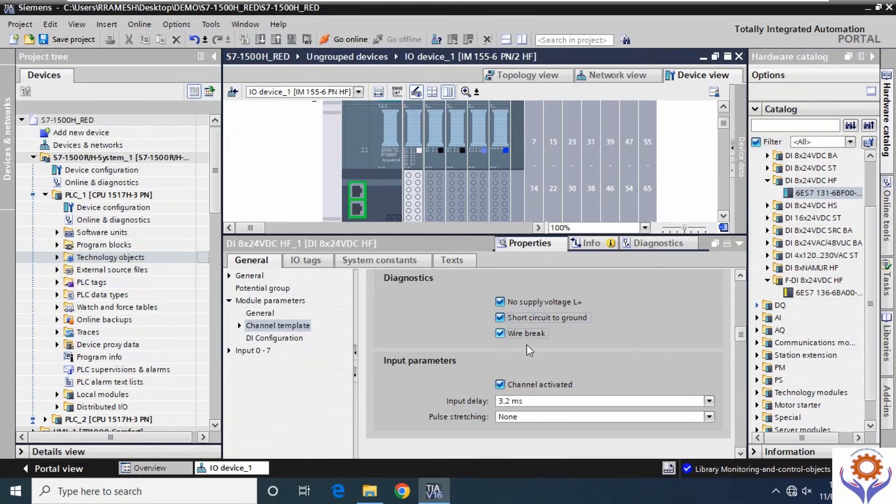
left_click(742, 453)
left_click(743, 453)
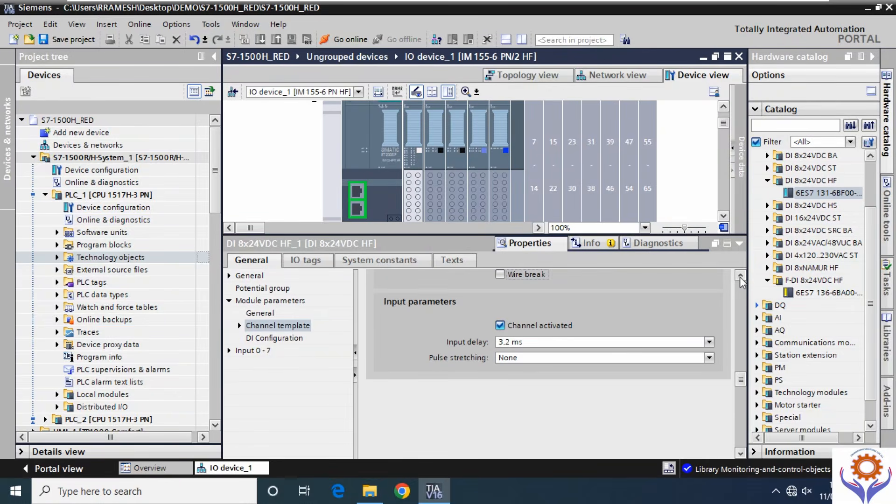
Review the channel template's diagnostics and input parameters, including channel activation, input delay and pulse stretching.
left_click(740, 276)
left_click(740, 276)
left_click(740, 276)
left_click(740, 277)
left_click(741, 453)
left_click(741, 453)
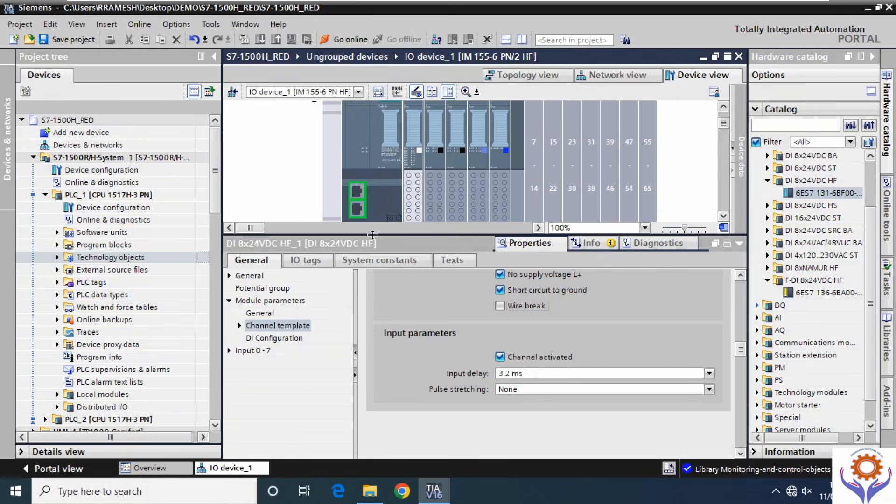
left_click_drag(371, 236, 371, 284)
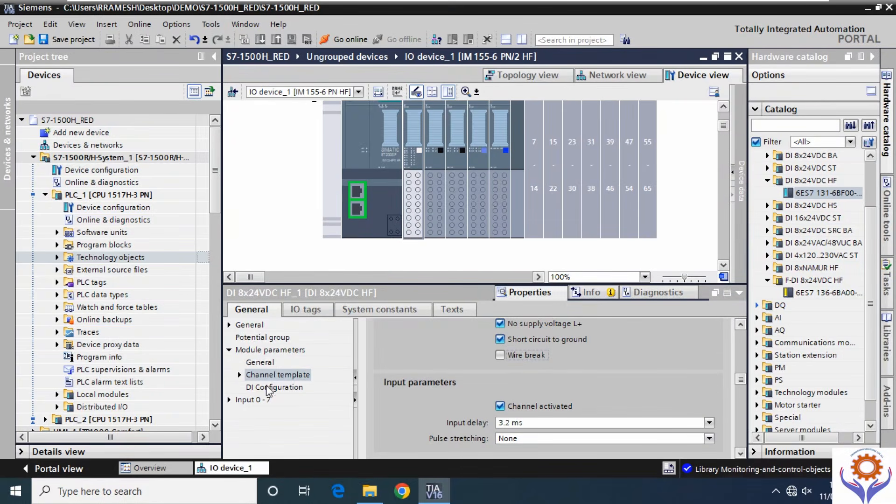
left_click(242, 375)
left_click(267, 389)
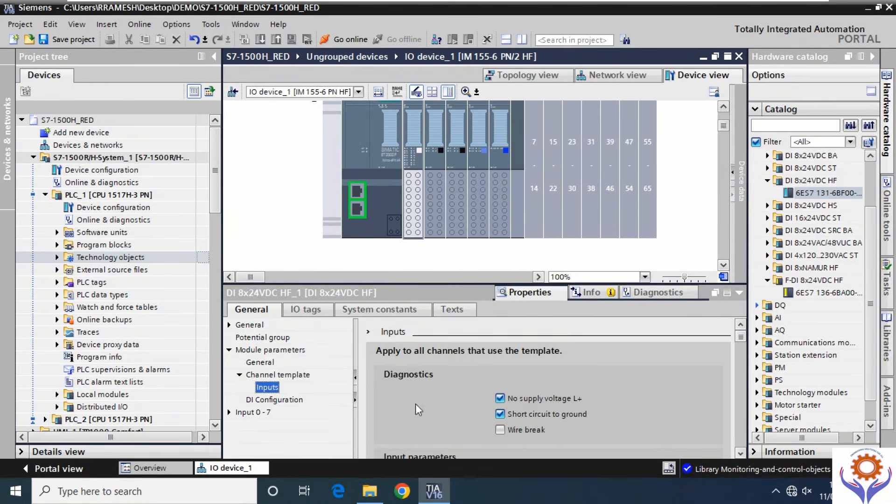
left_click(740, 453)
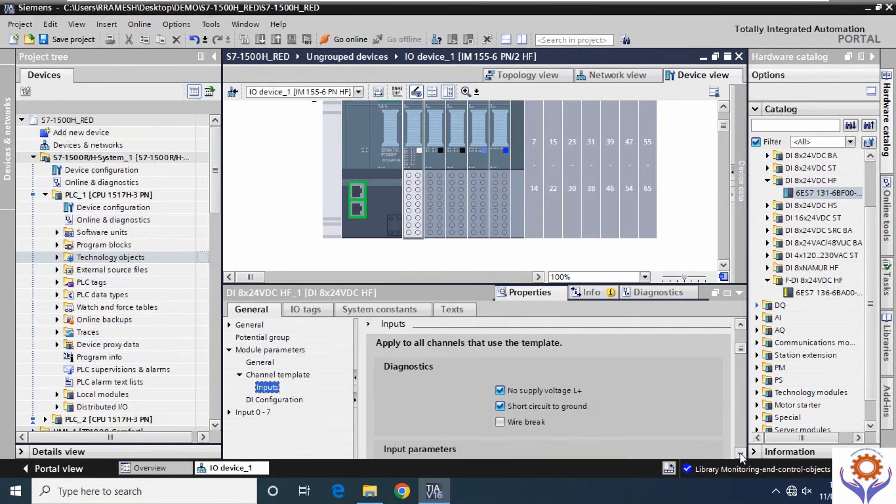
left_click(740, 453)
left_click(739, 453)
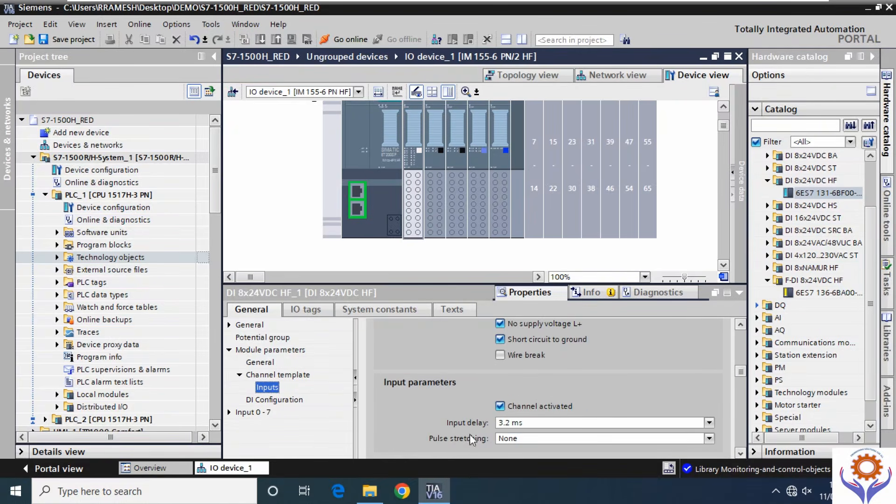
Review the DI configuration of the HF module, including module distribution, value status and module copy for Shared Device (MSI).
left_click(259, 401)
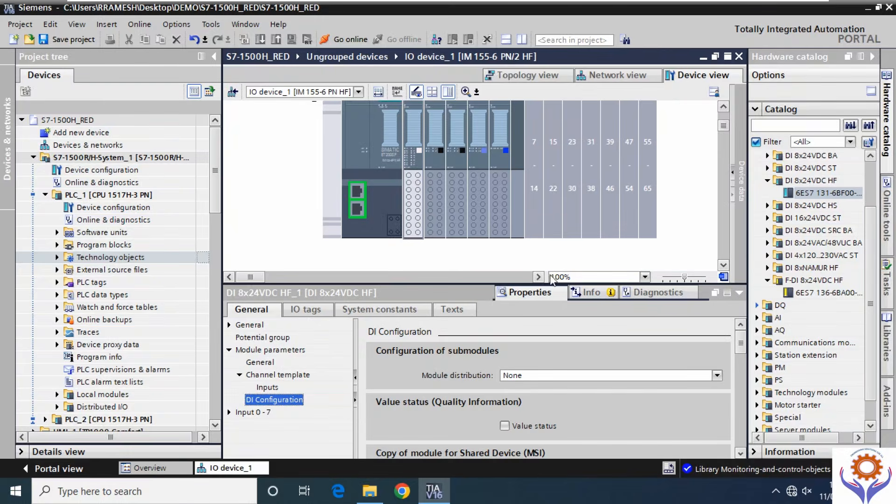
left_click(526, 278)
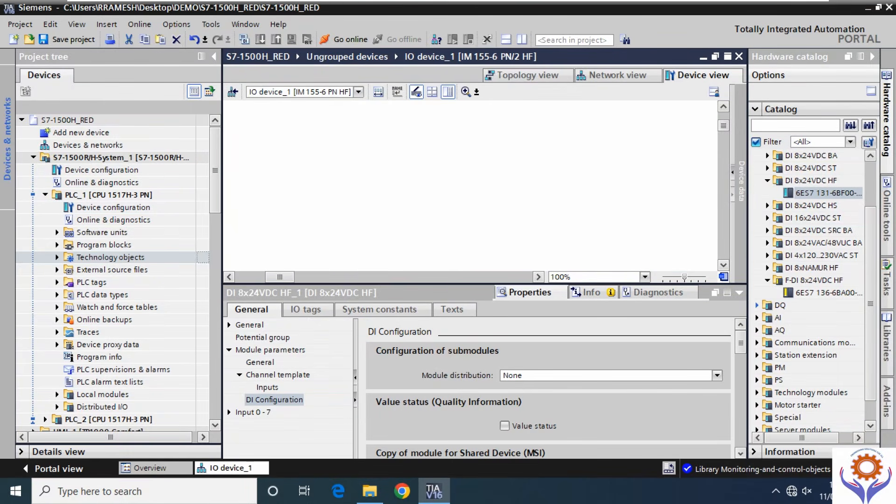
left_click_drag(288, 276, 242, 275)
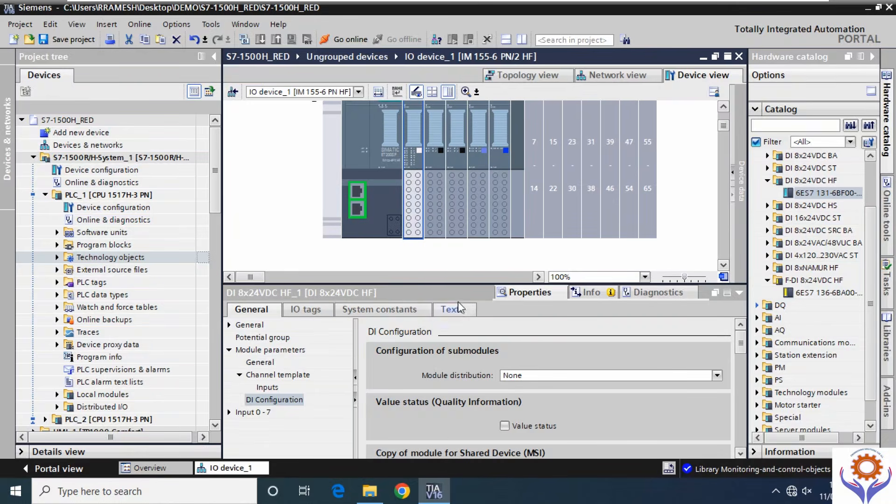
left_click_drag(462, 284, 465, 258)
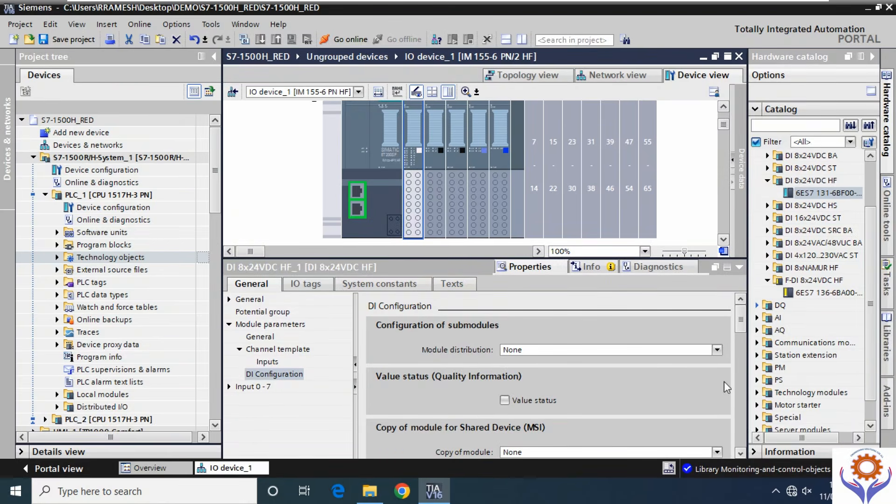
scroll(738, 452, "down", 3)
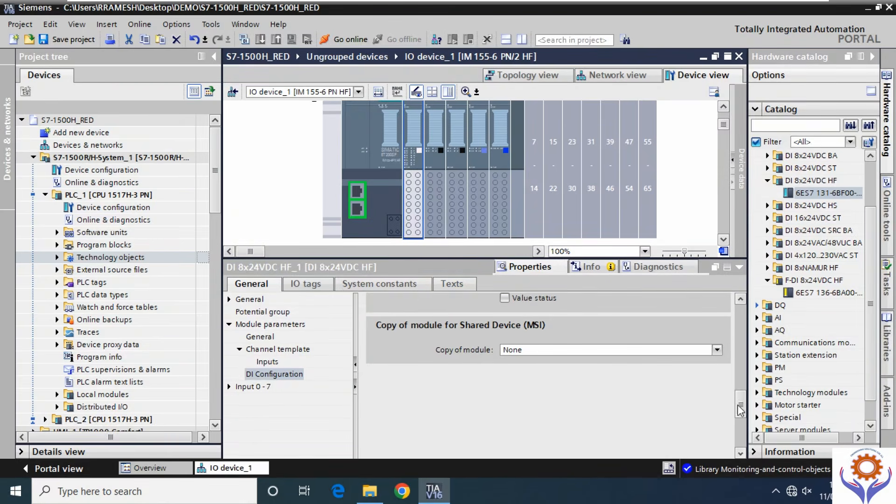
scroll(741, 383, "up", 3)
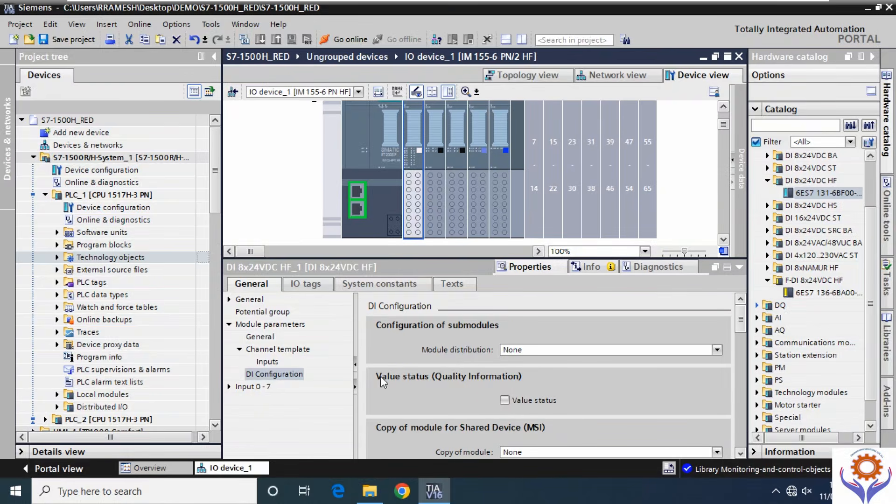
Enable Value status (Quality Information) for the DI 8x24VDC HF module and save the project.
left_click(504, 400)
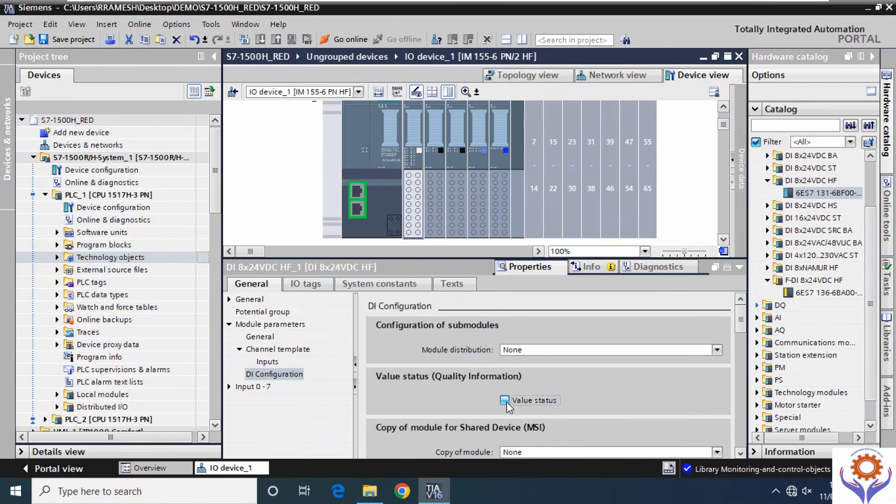
left_click(305, 283)
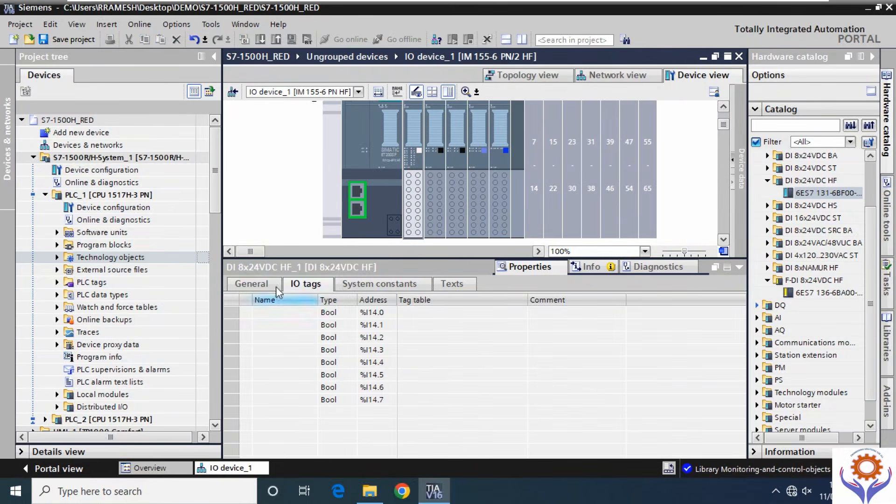
left_click(251, 283)
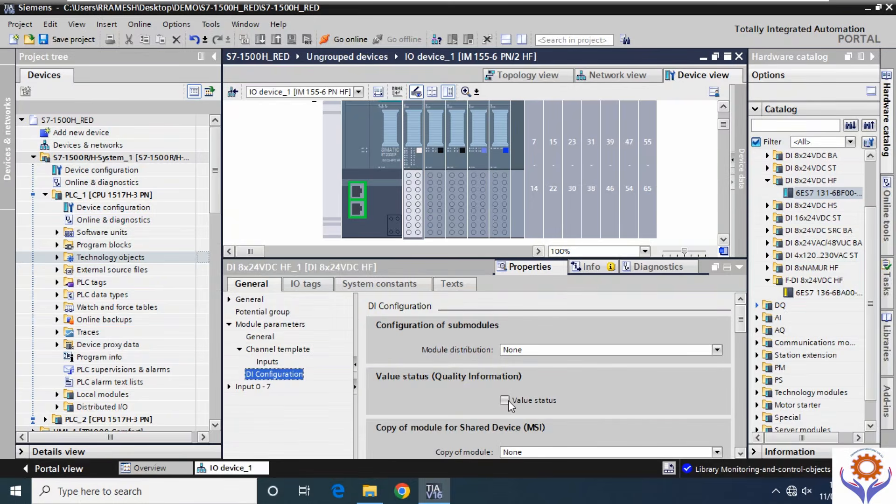
left_click(506, 402)
left_click(49, 41)
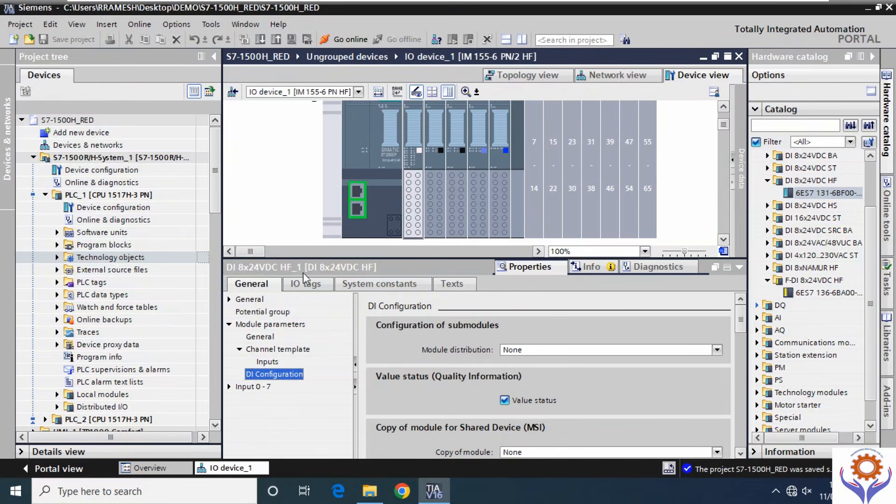
Check the HF module's IO tag addresses with Value status enabled, and collapse the hardware catalog.
left_click(316, 287)
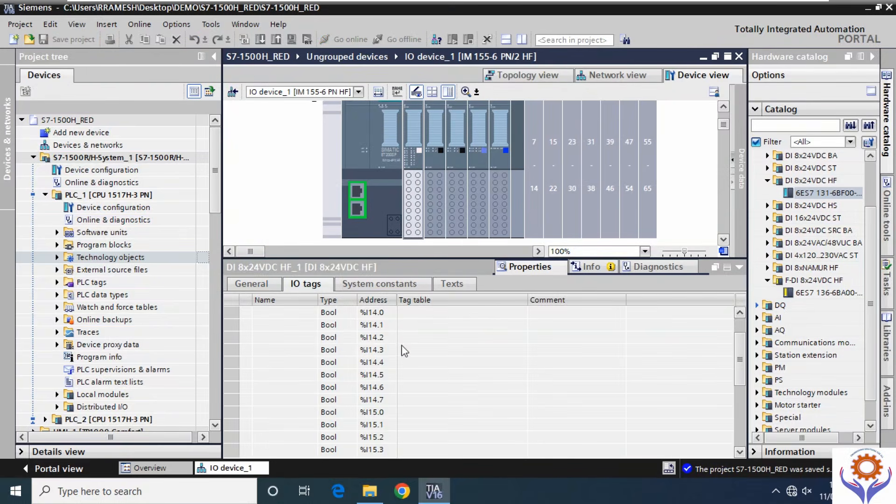
left_click(251, 285)
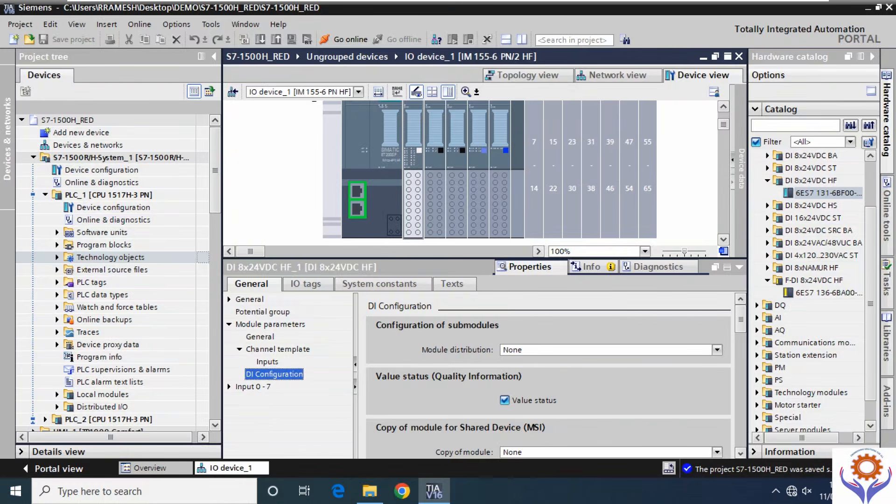
left_click(754, 110)
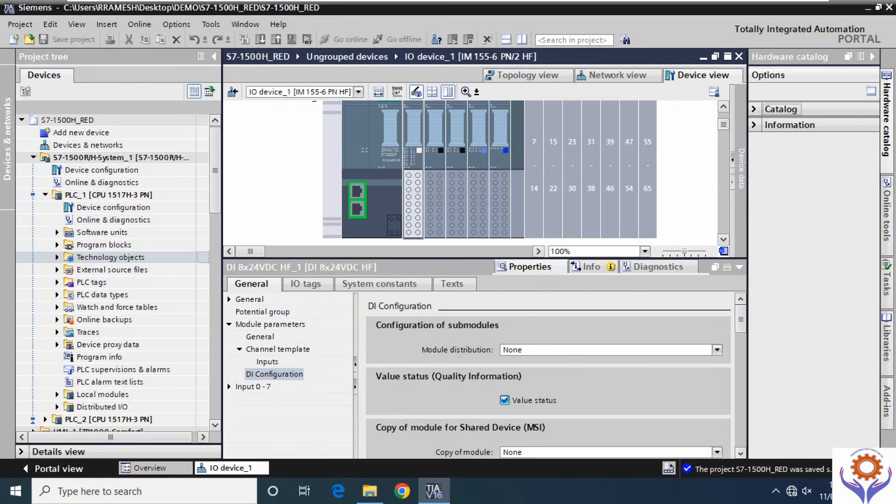
Add a new function block named REDundcanant to PLC_1's program blocks.
left_click(58, 282)
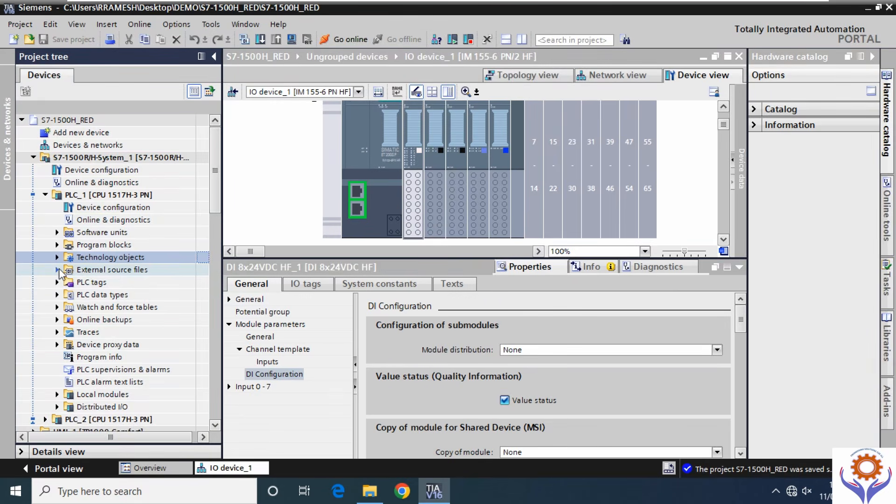
left_click(57, 245)
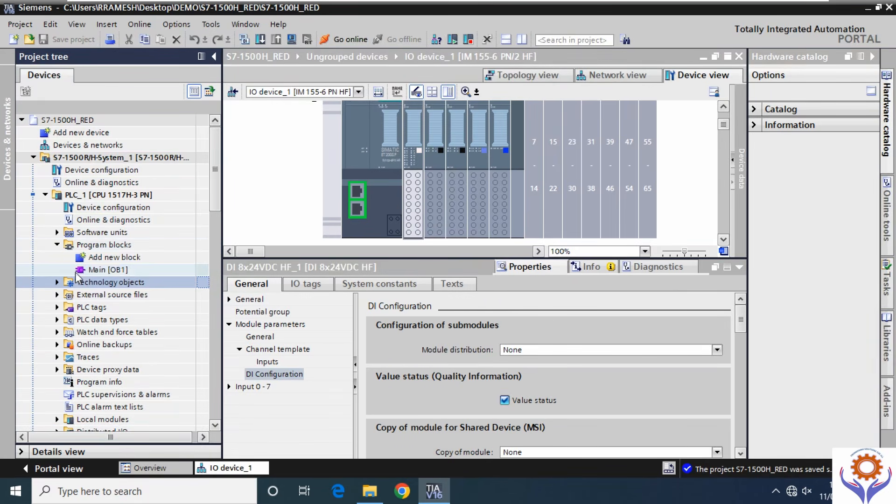
double_click(111, 256)
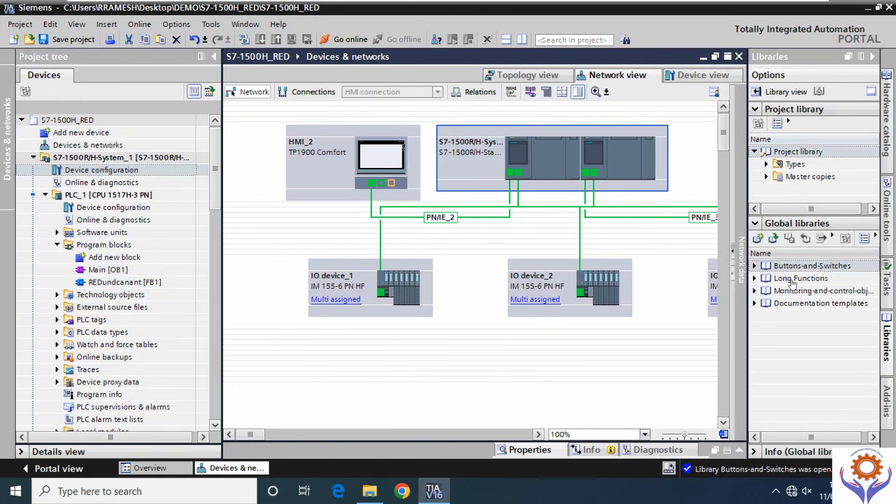
Browse the hardware catalog's Field devices and Other field devices categories, and return to the libraries.
left_click(886, 112)
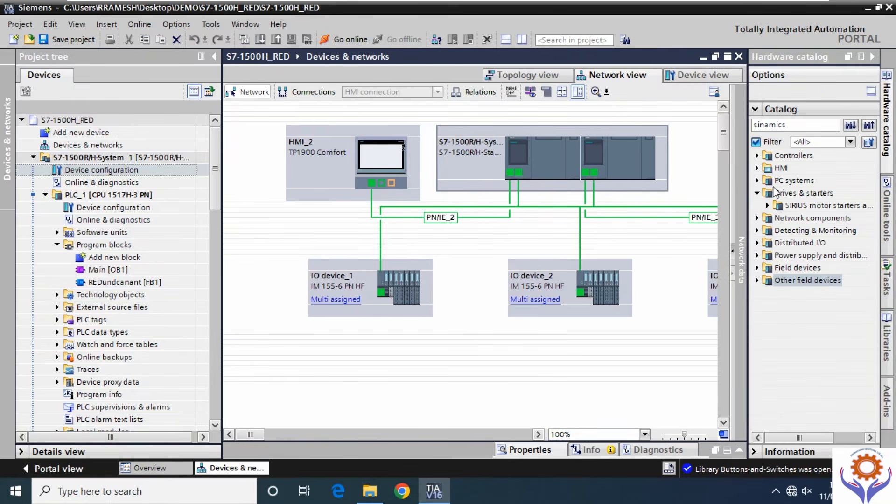
left_click(758, 281)
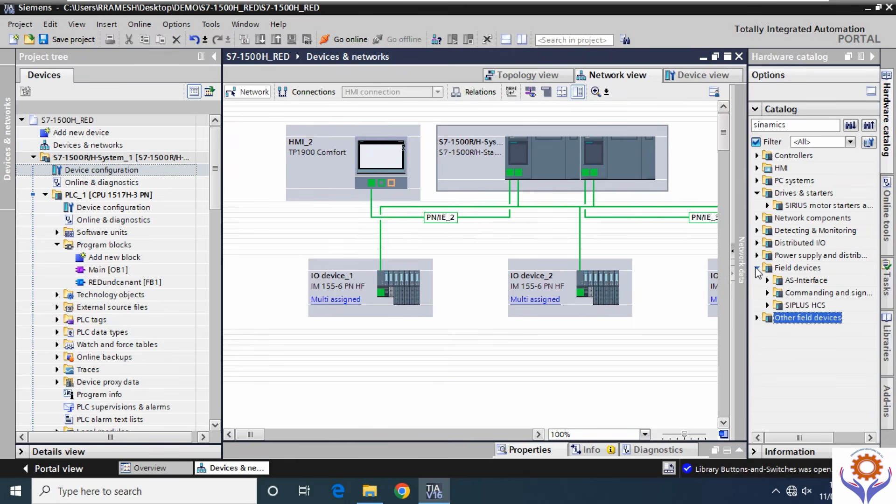
left_click(754, 281)
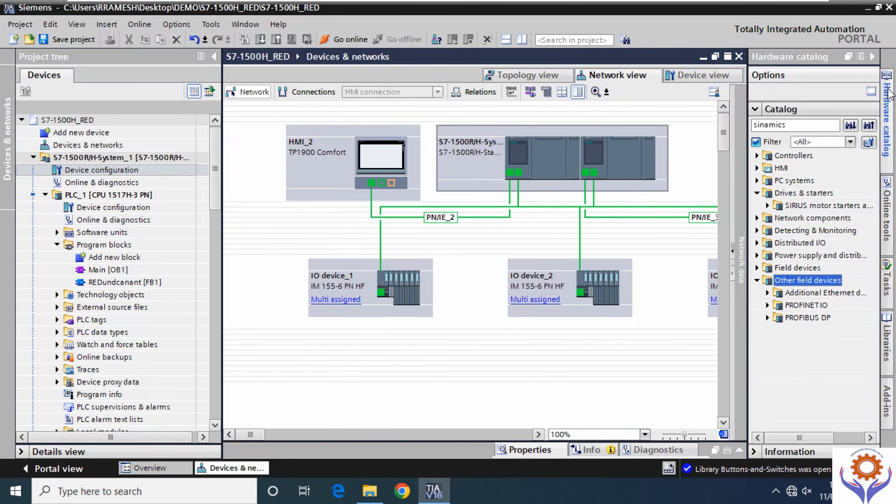
left_click(755, 110)
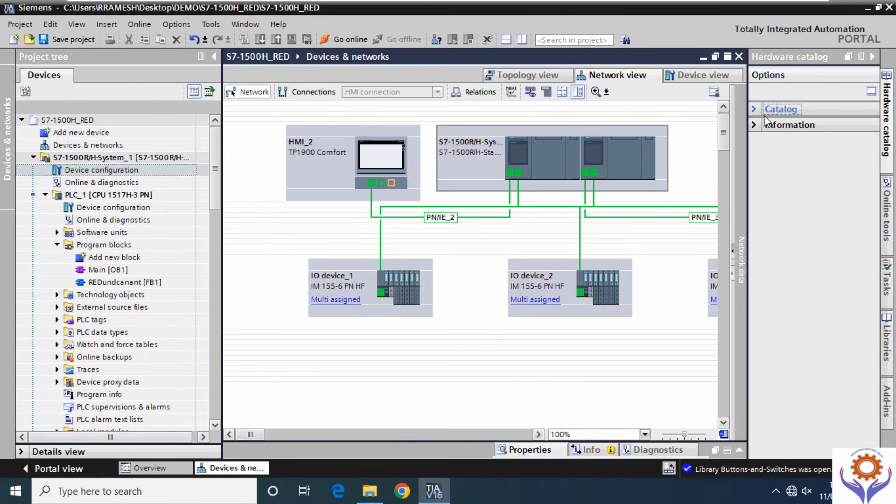
left_click(886, 340)
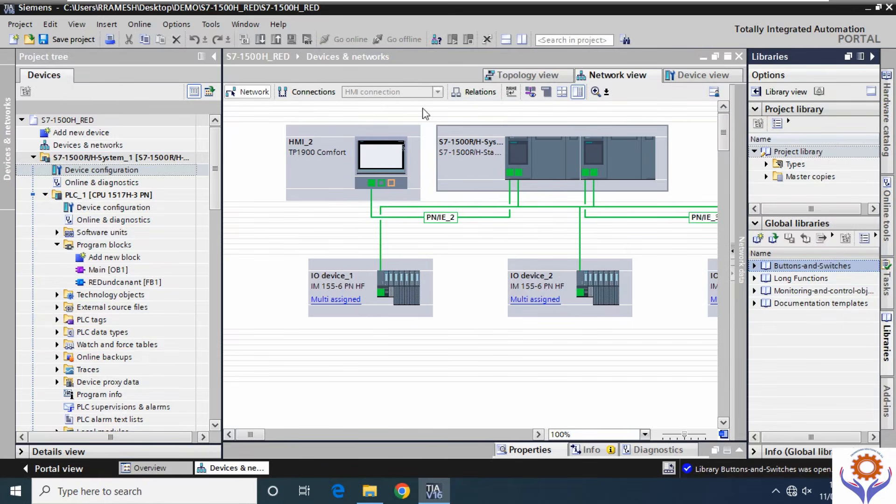
Open the management of general station description files (GSD) and select the source path of the installed GSDs.
left_click(174, 27)
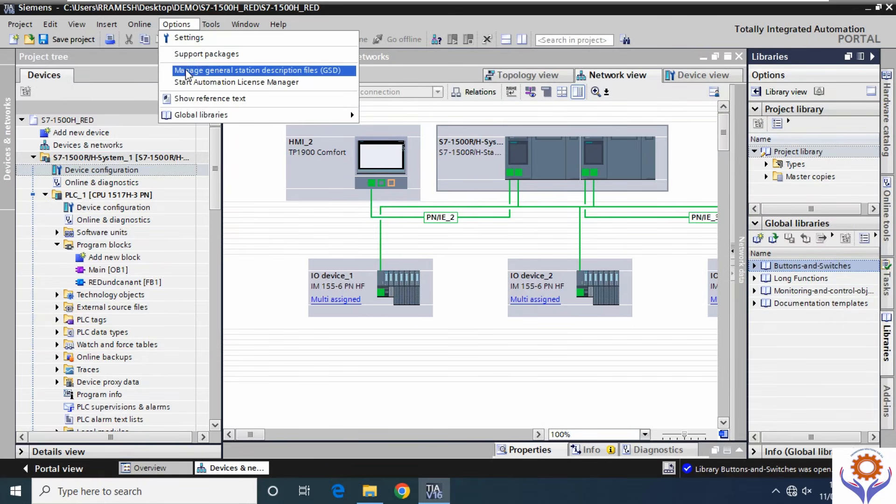
left_click(233, 71)
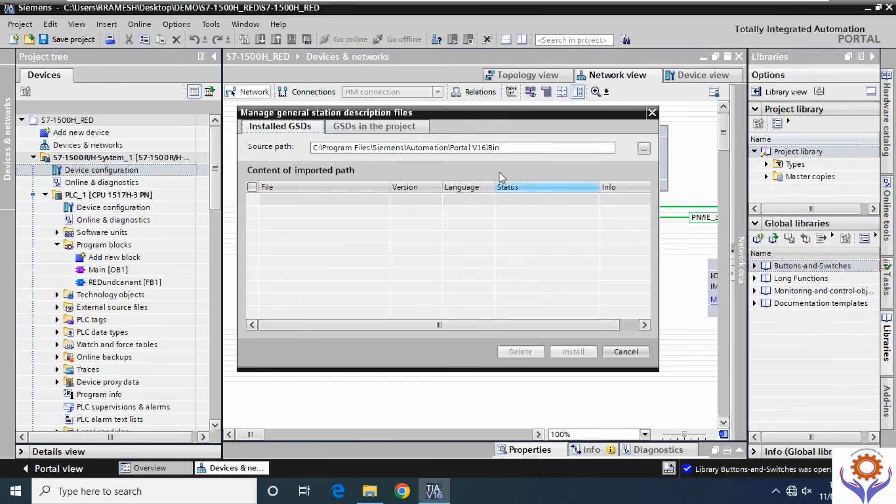
left_click(320, 148)
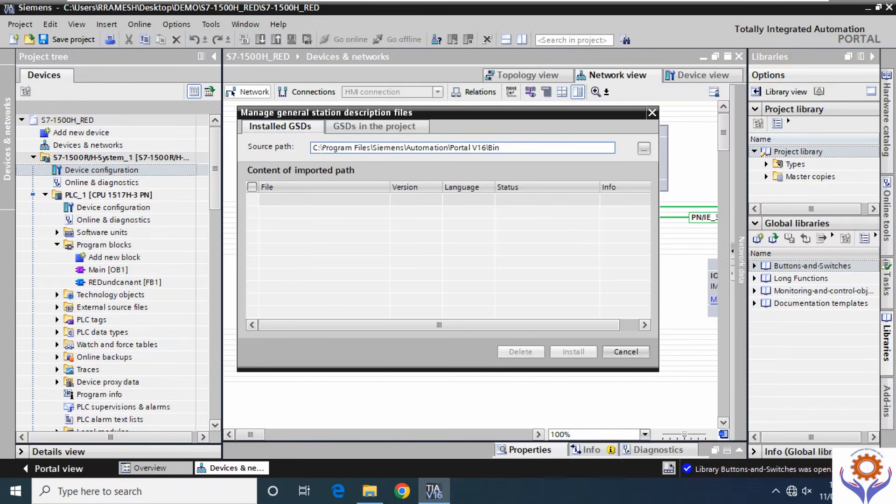
left_click_drag(318, 148, 527, 148)
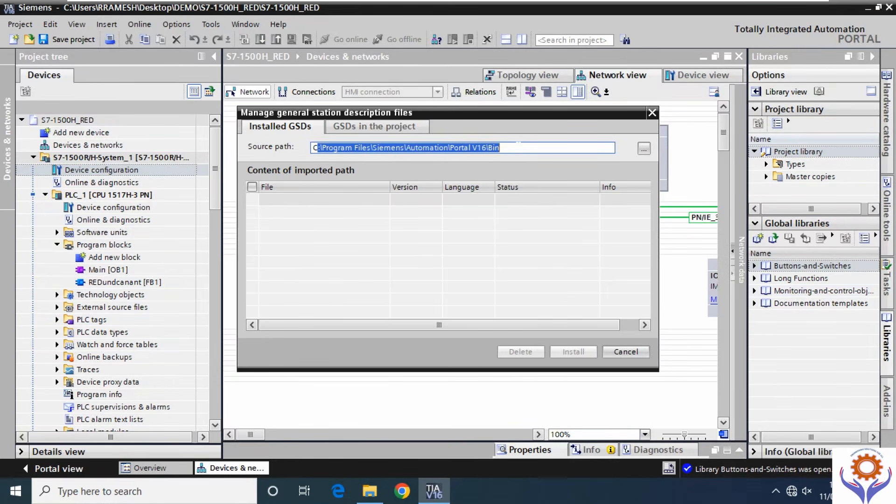
double_click(528, 147)
Search the project for unused GSDs, and return to the installed GSDs.
left_click(365, 126)
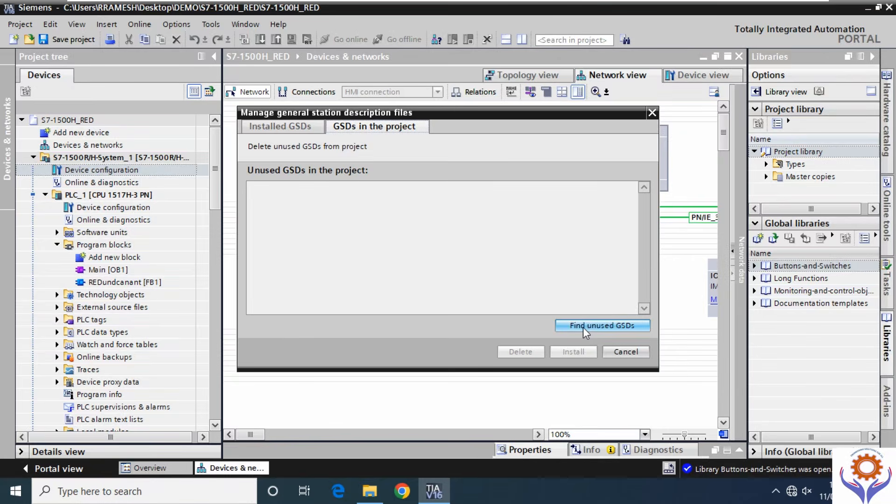
left_click(279, 127)
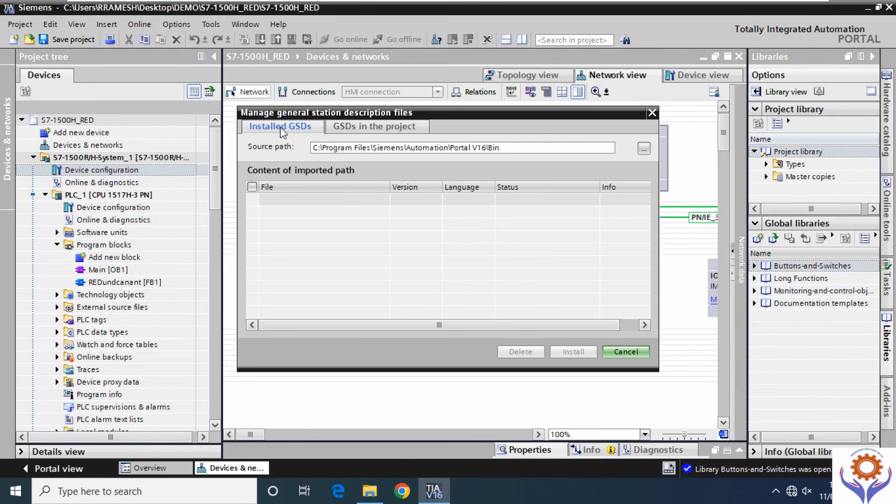
left_click(367, 127)
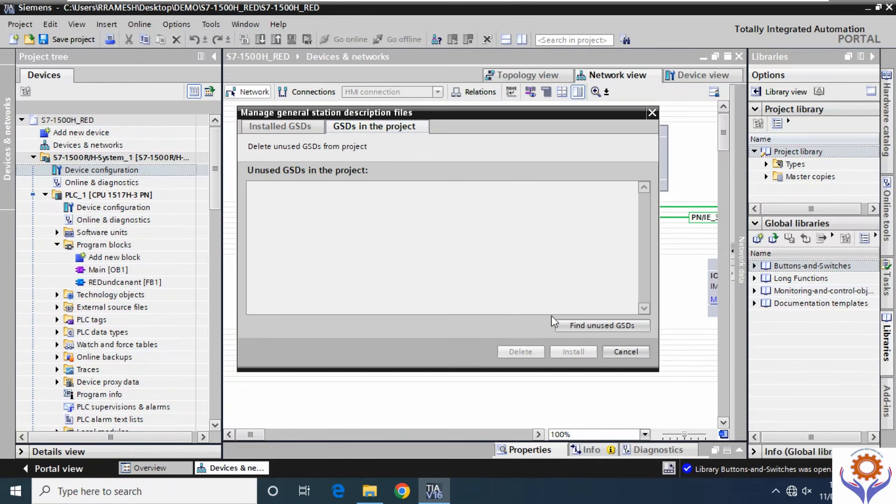
left_click(578, 326)
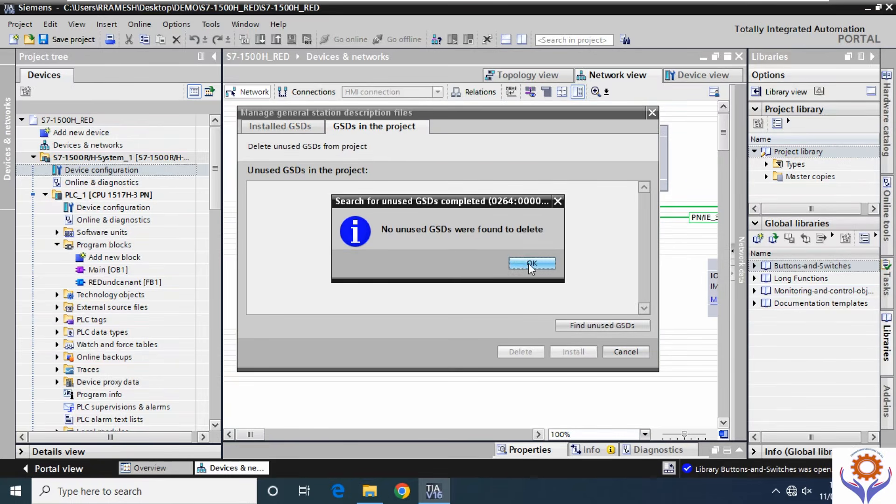
left_click(531, 264)
left_click(285, 131)
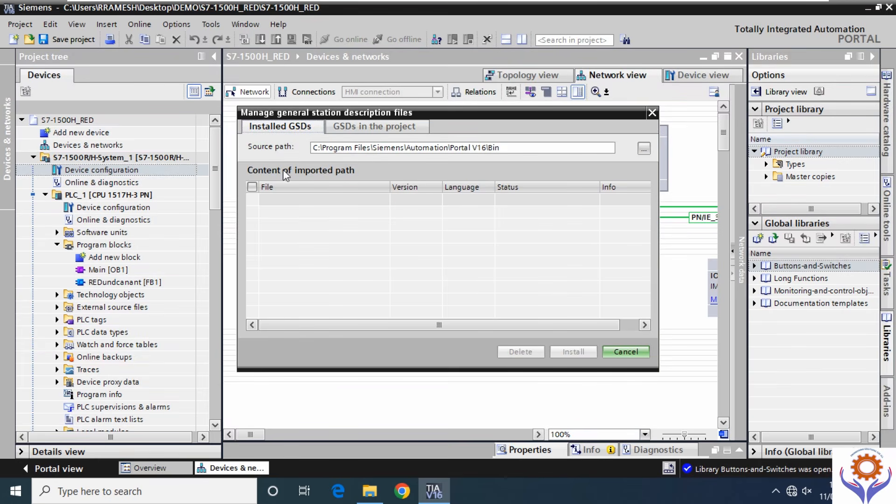
Set the source path for installed GSDs to the GSD File folder on the Desktop.
left_click(643, 150)
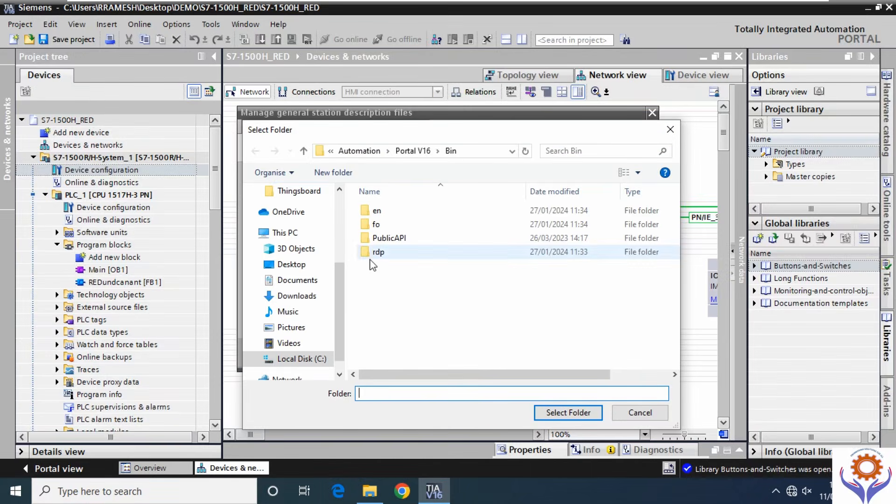
scroll(338, 282, "up", 1)
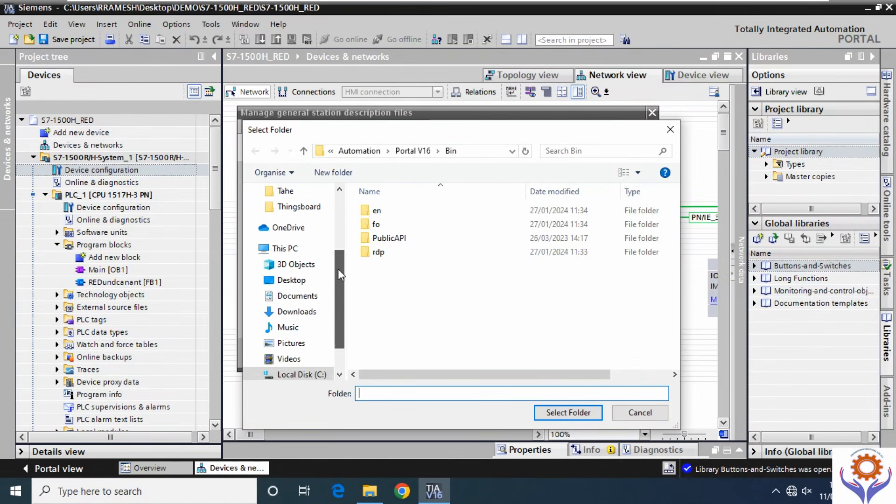
scroll(340, 290, "down", 1)
left_click_drag(339, 290, 339, 216)
scroll(289, 206, "up", 1)
left_click(290, 190)
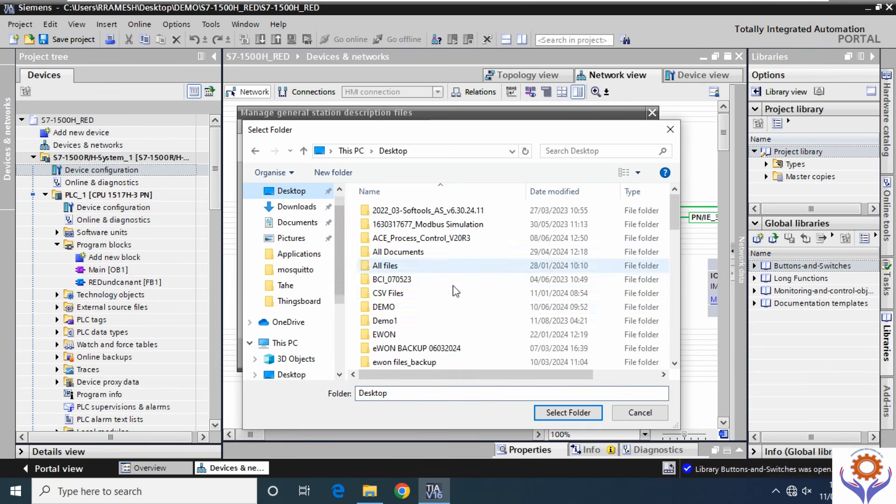
left_click(387, 312)
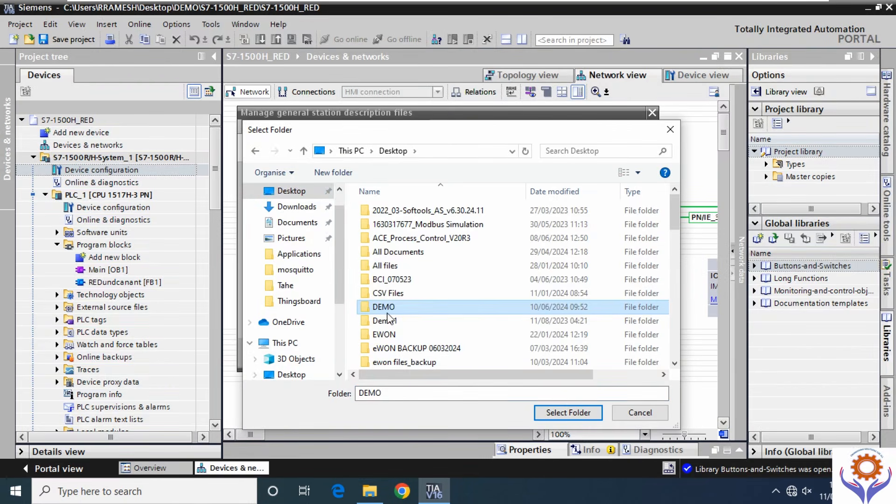
key("g")
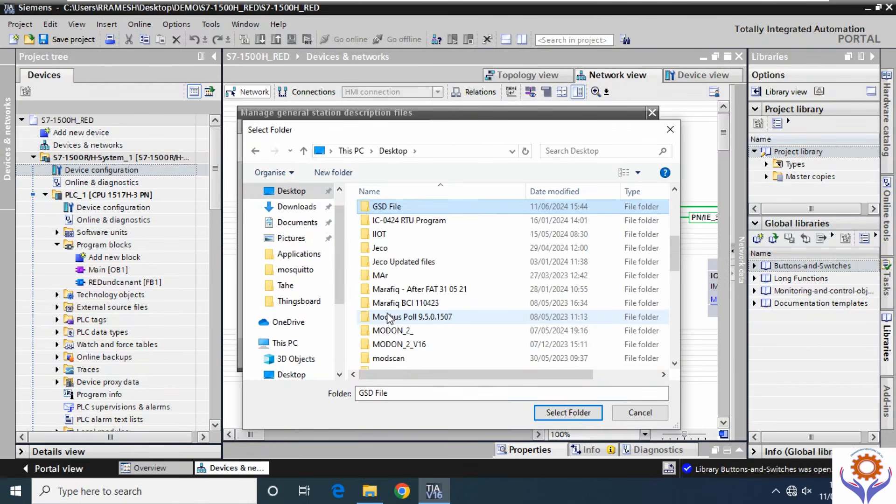
double_click(384, 211)
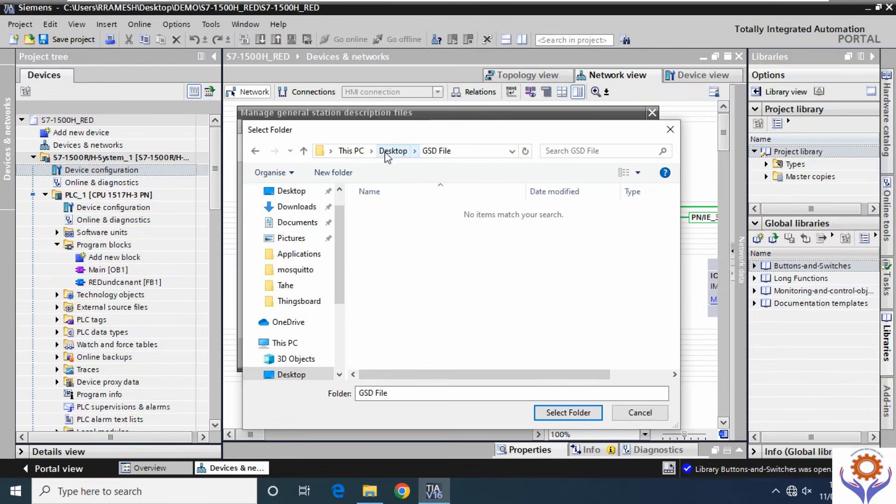
left_click(569, 414)
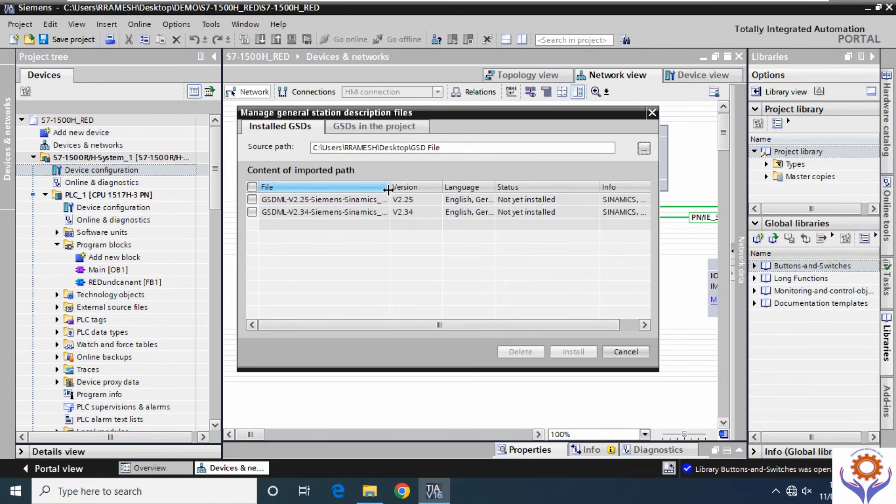
Install both Siemens Sinamics GSDML files, V2.25 and V2.34, and close the GSD management dialog.
mouse_move(391, 186)
left_mouse_down()
mouse_move(406, 187)
mouse_move(425, 209)
mouse_move(405, 187)
left_mouse_up()
left_click(252, 186)
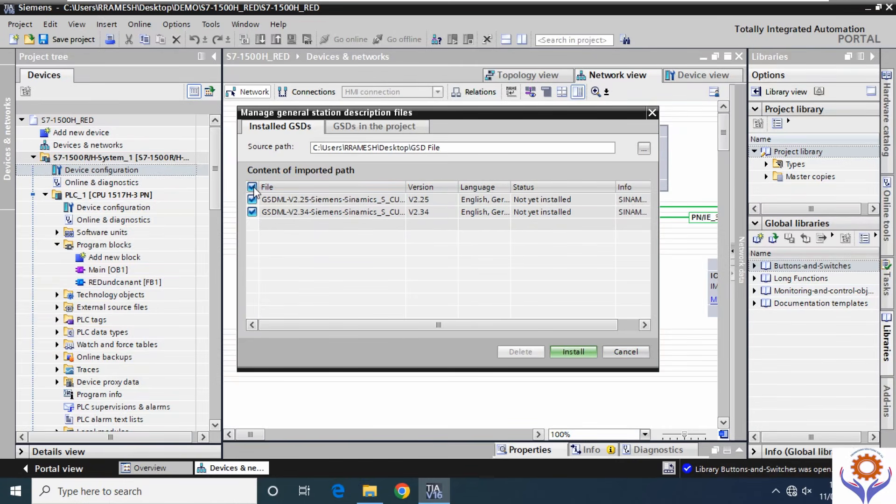
left_click(584, 350)
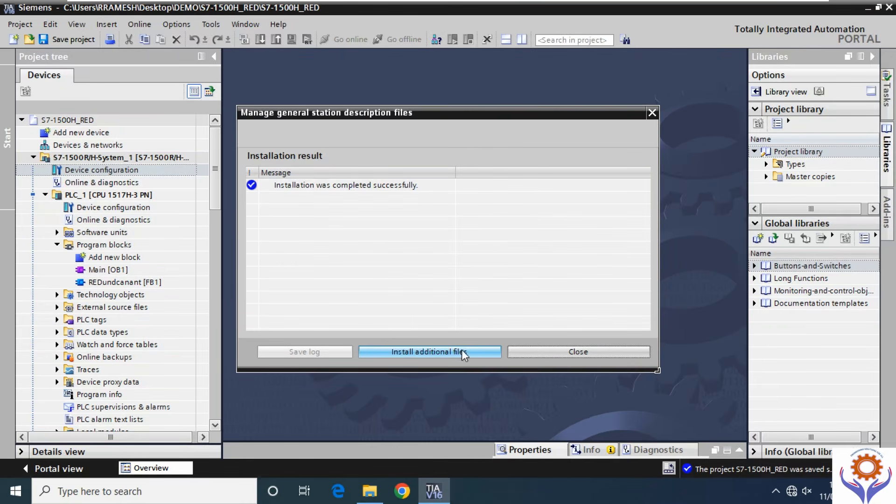
left_click(552, 350)
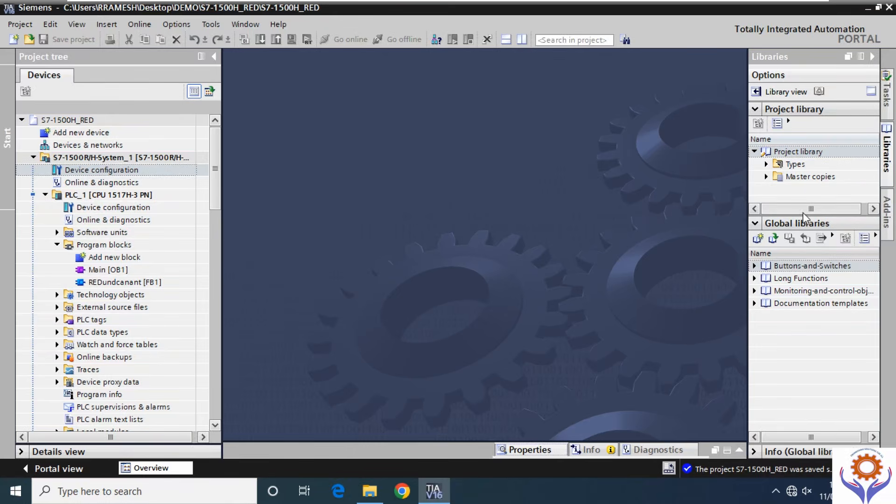
left_click(754, 303)
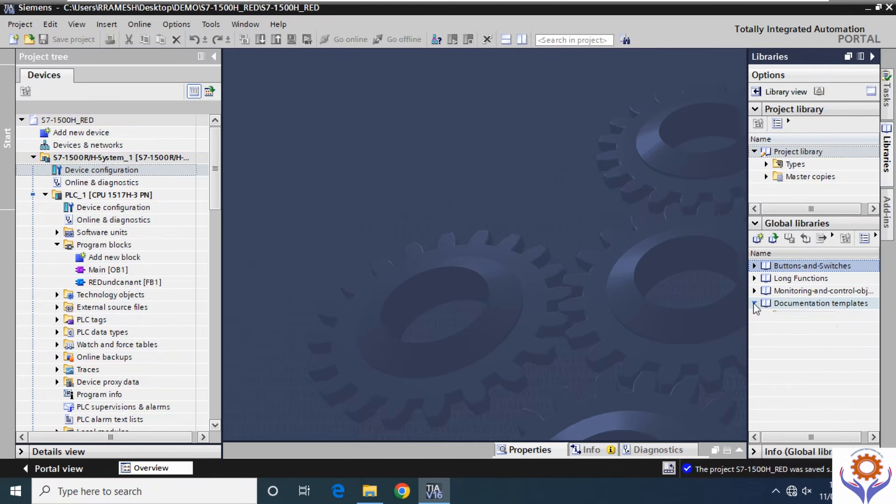
left_click(754, 303)
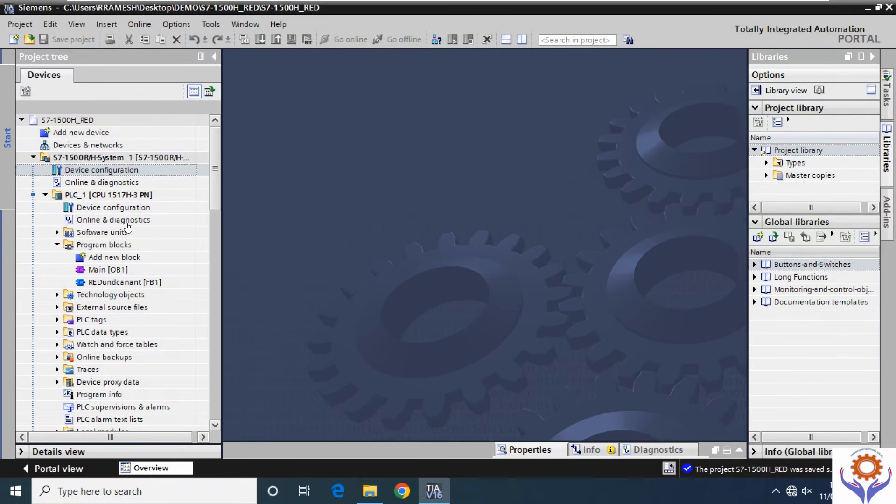
left_click(110, 197)
key("Left")
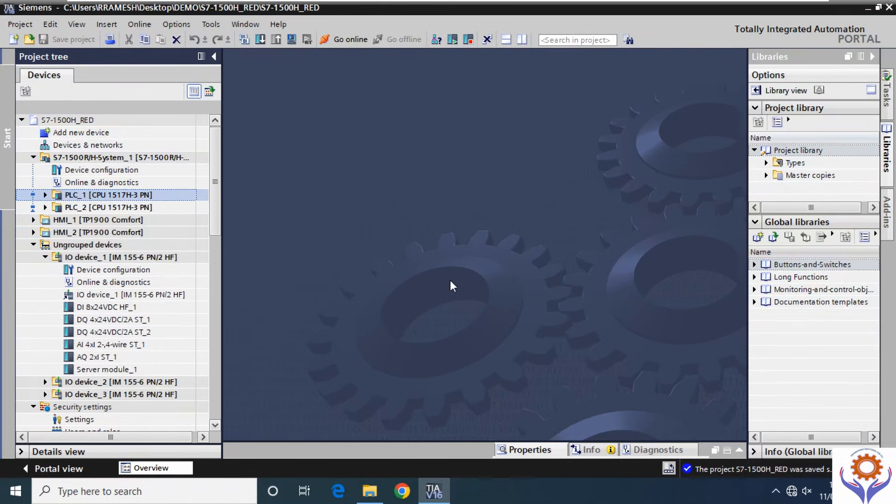
key("F2")
key("Return")
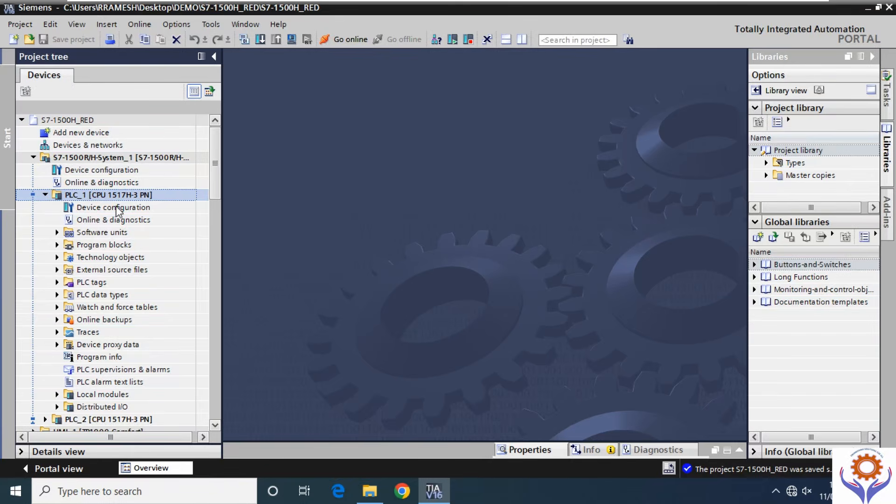
Open PLC_1's device configuration and switch the editor to the network view.
left_click(117, 207)
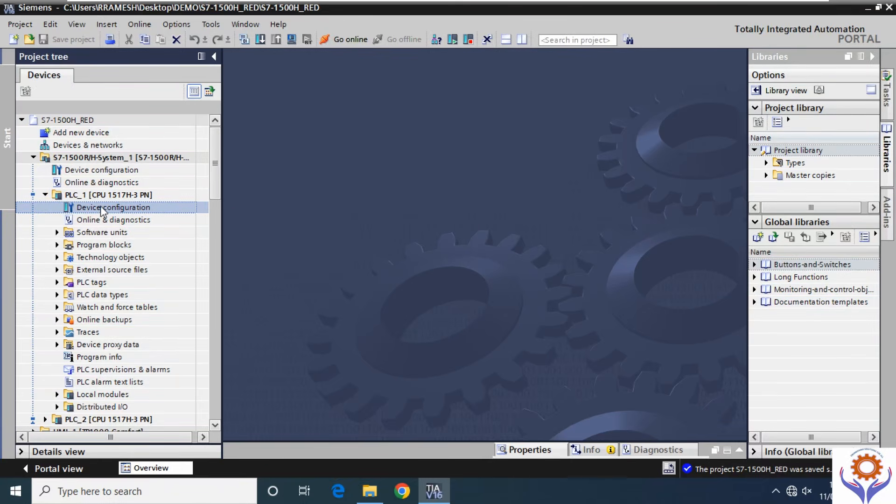
double_click(132, 210)
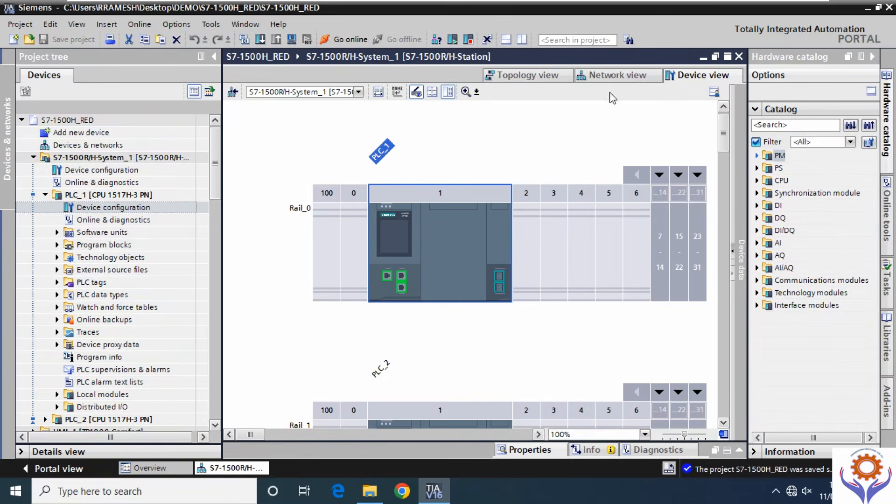
left_click(614, 75)
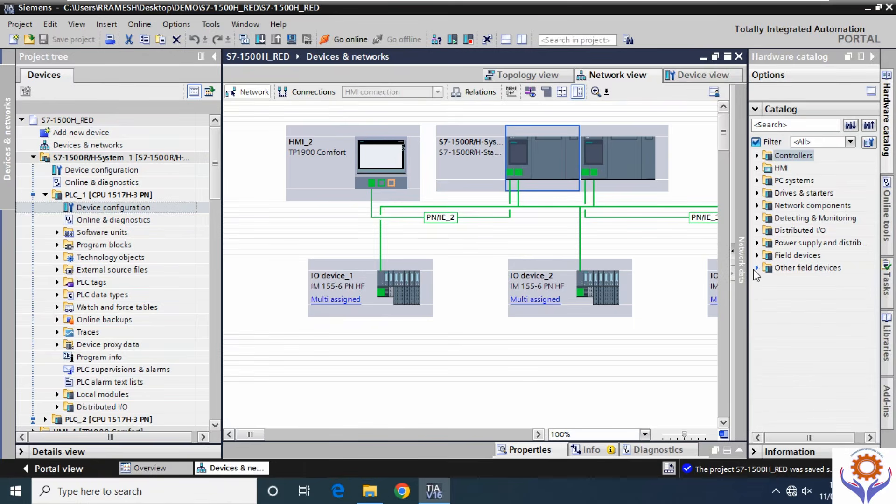
Browse the hardware catalog's Other field devices and Drives & starters categories, including the SIRIUS motor starters.
left_click(756, 269)
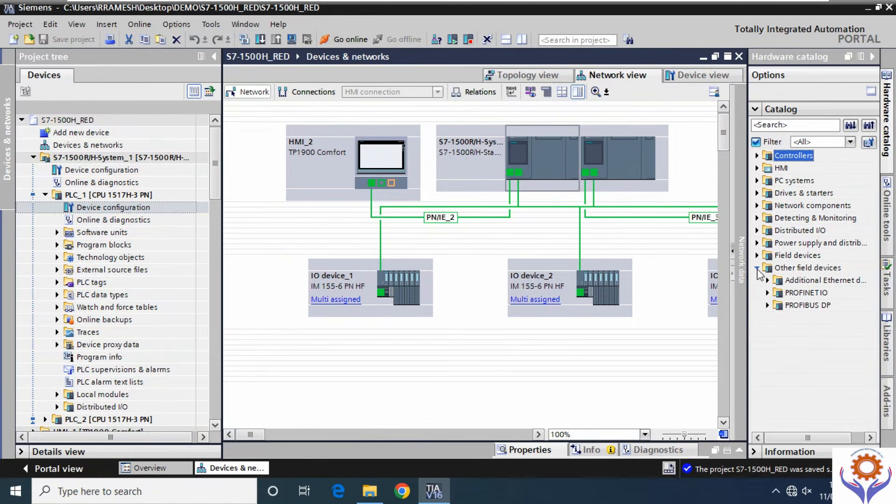
left_click(757, 193)
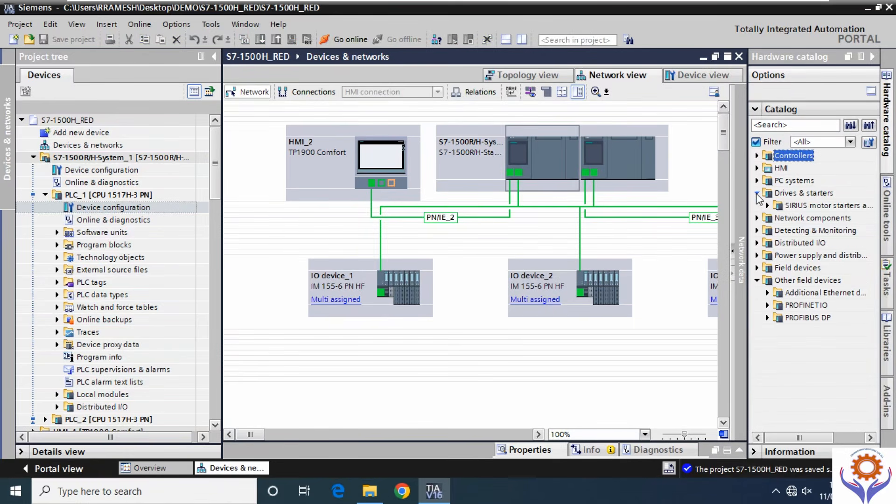
left_click(767, 206)
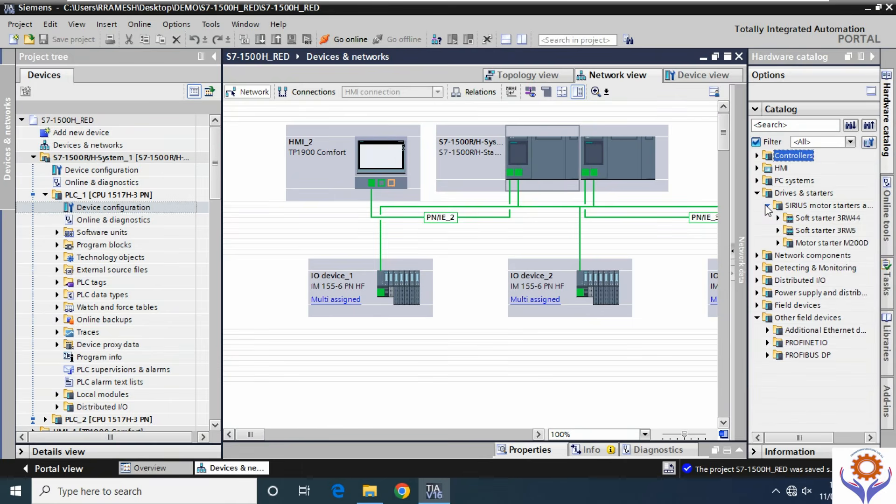
left_click(767, 206)
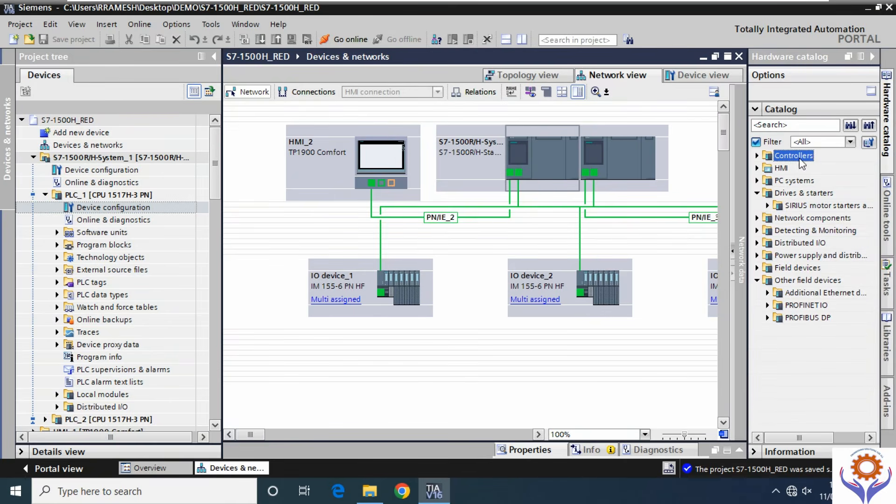
Search the hardware catalog for sinamics and examine the drives in the PROFINET IO SINAMICS folder.
left_click(789, 125)
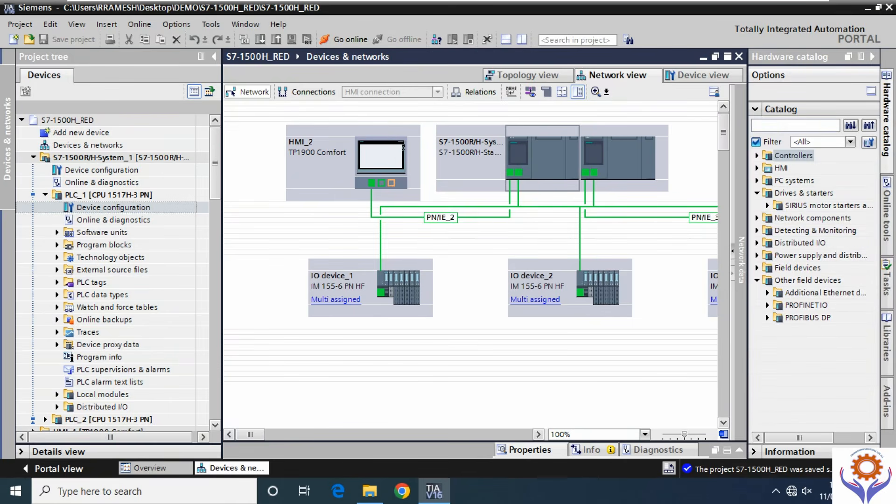
type("sinamics")
key("Return")
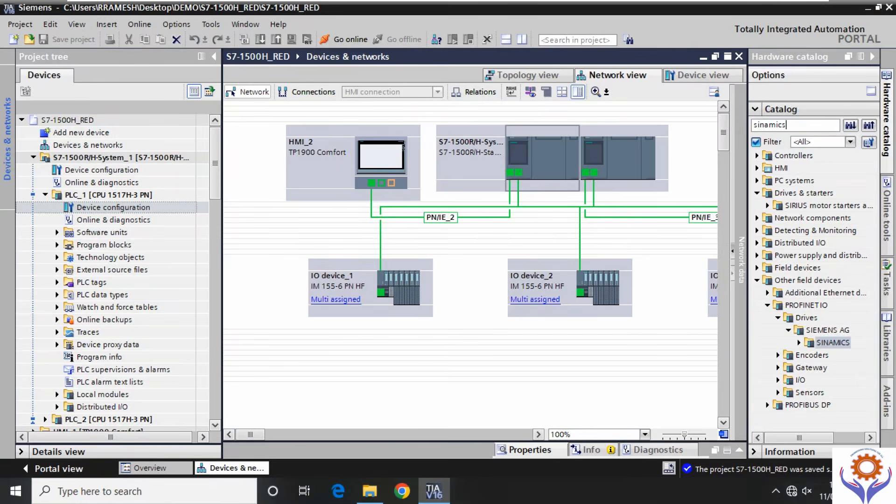
left_click(799, 345)
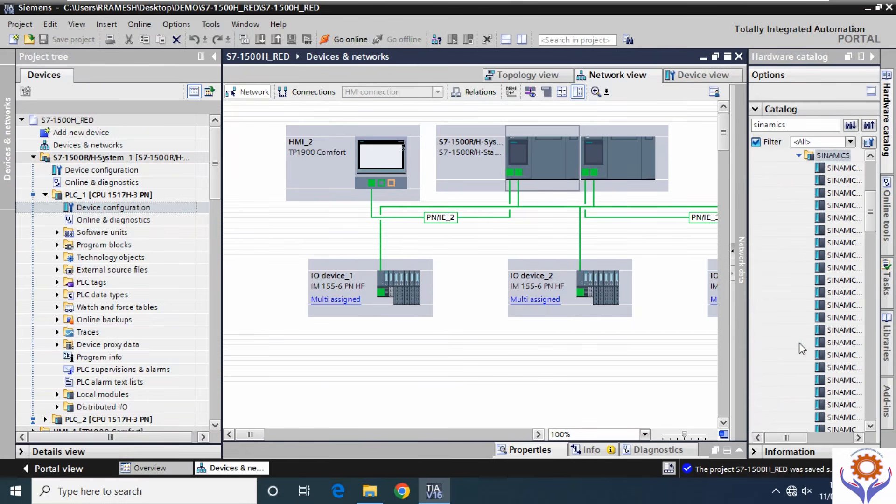
left_click(799, 344)
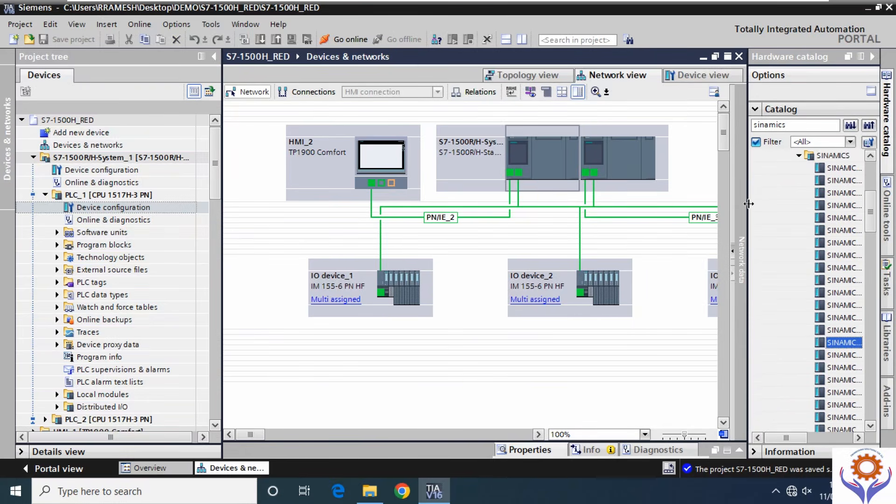
mouse_move(785, 438)
left_mouse_down()
mouse_move(816, 437)
mouse_move(788, 438)
left_mouse_up()
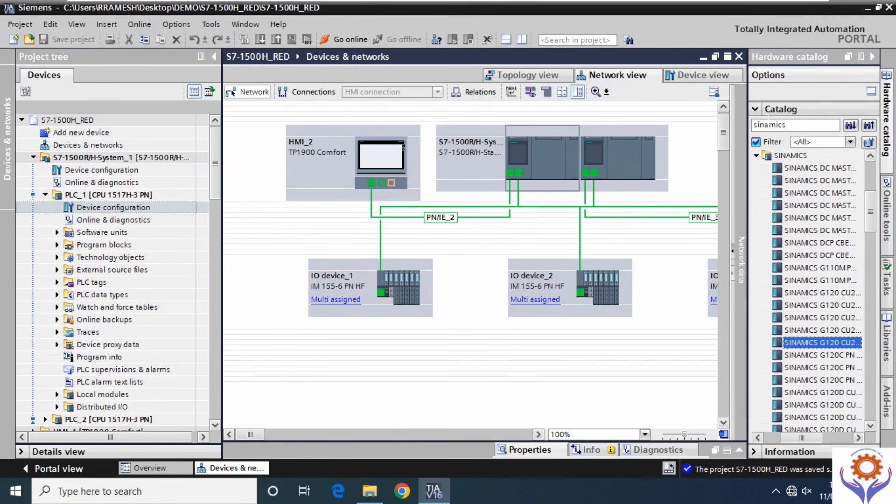
Add a SINAMICS DC MASTER CBE20 V1.1 drive below IO device_1 in the network view and assign it to PLC_1's PROFINET interface_1.
left_click_drag(748, 173, 693, 174)
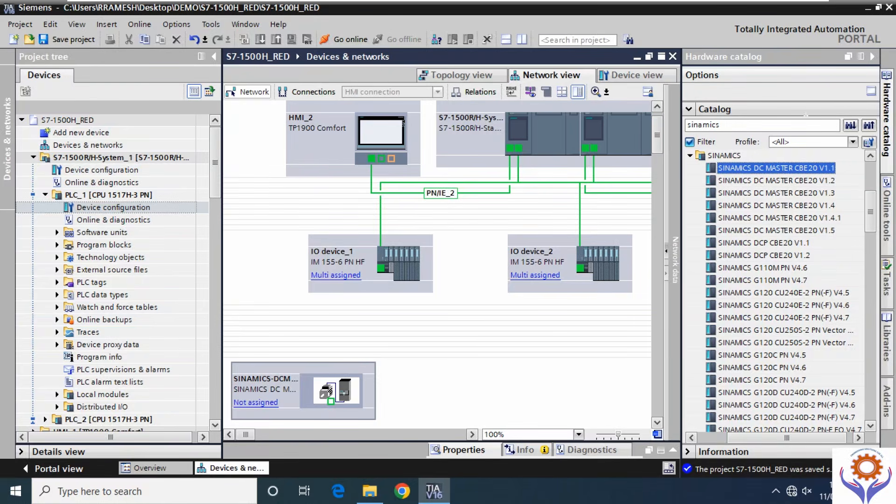
left_click(872, 57)
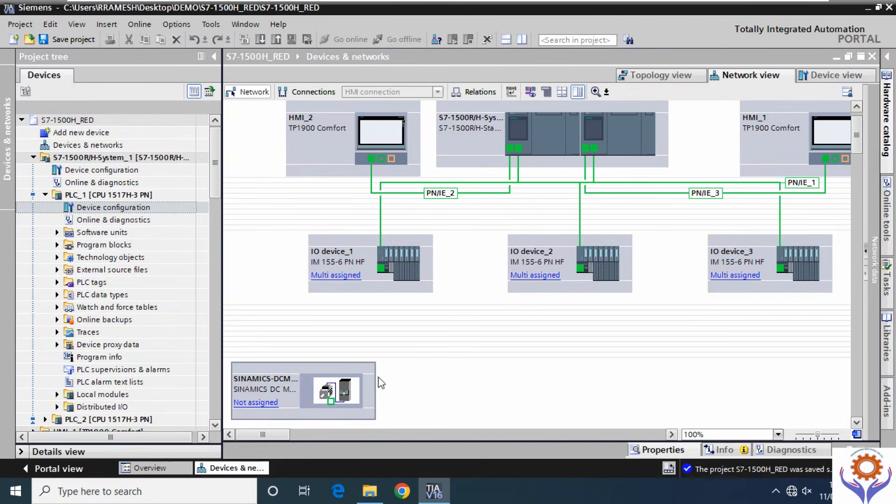
left_click(263, 405)
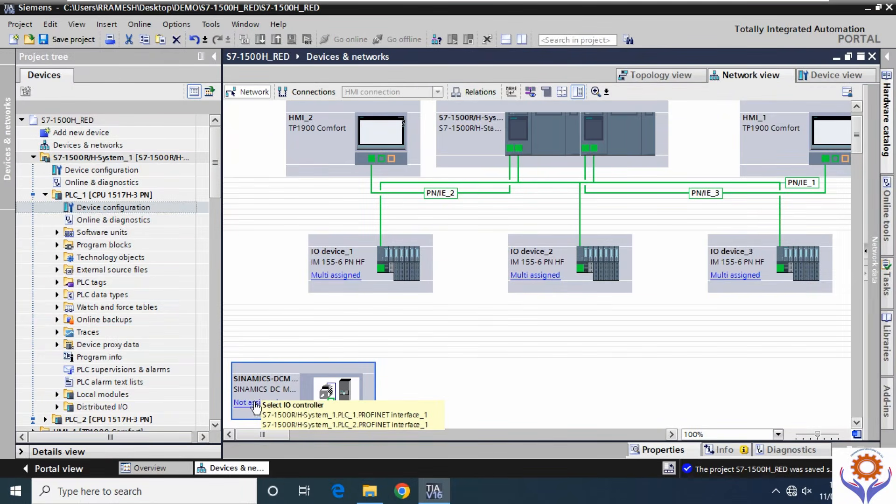
right_click(253, 404)
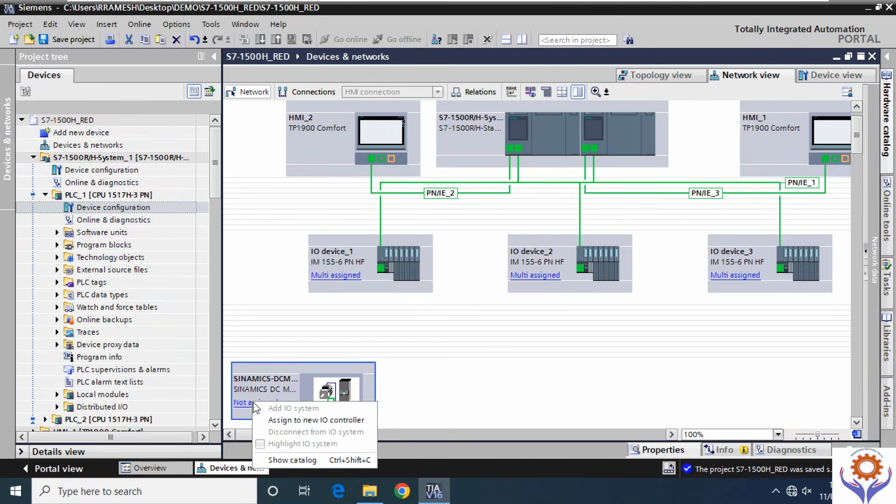
left_click(303, 420)
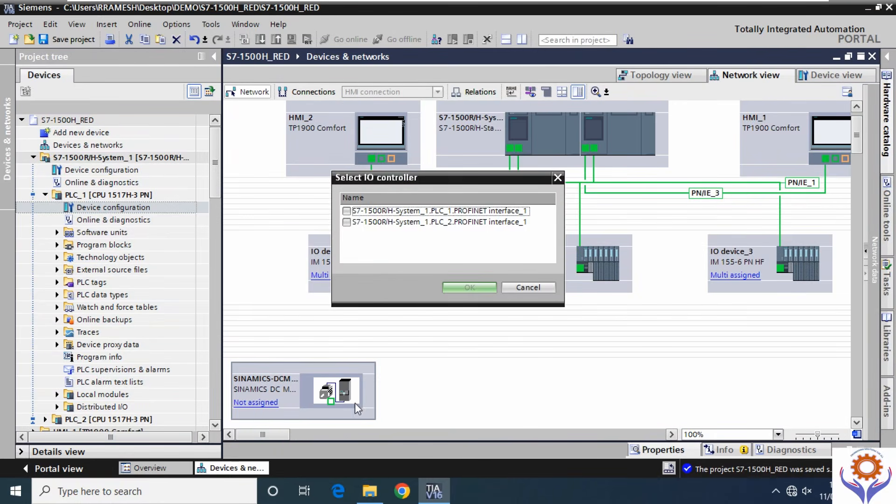
left_click(346, 211)
left_click(469, 287)
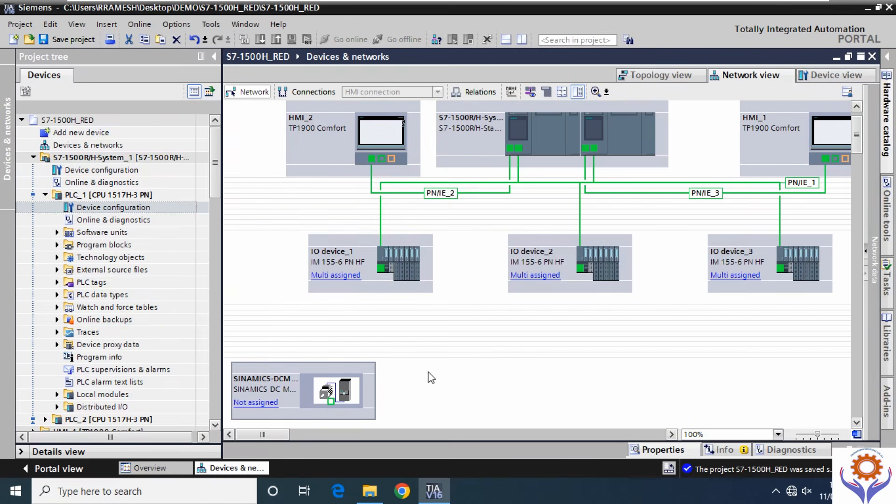
left_click(267, 404)
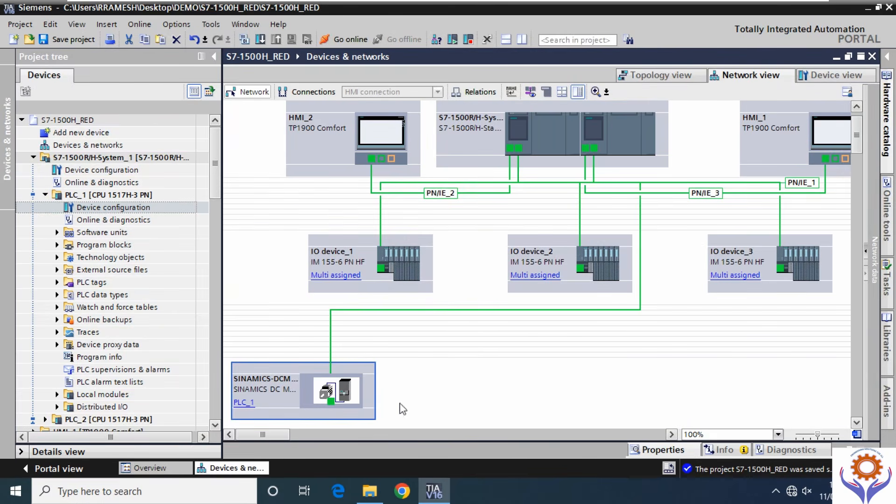
Assign the SINAMICS DC MASTER drive to PLC_2's PROFINET interface_1 as an additional IO controller.
mouse_move(643, 189)
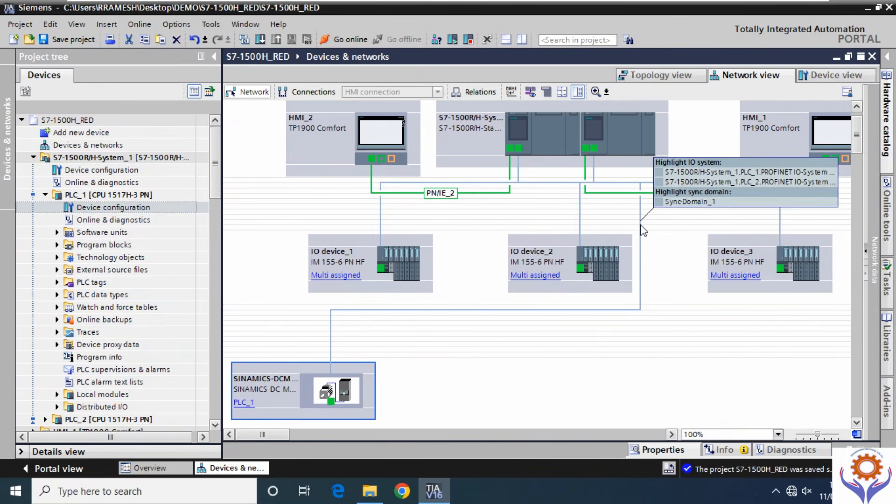
right_click(246, 406)
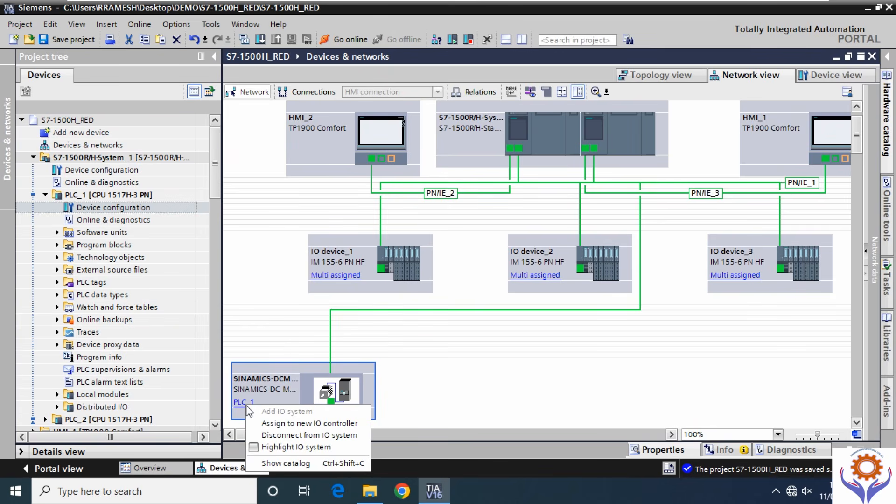
left_click(297, 423)
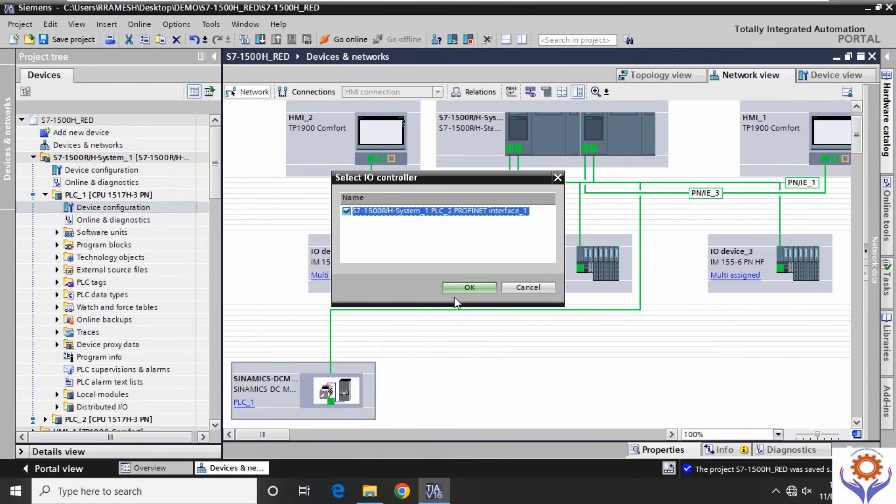
left_click(475, 286)
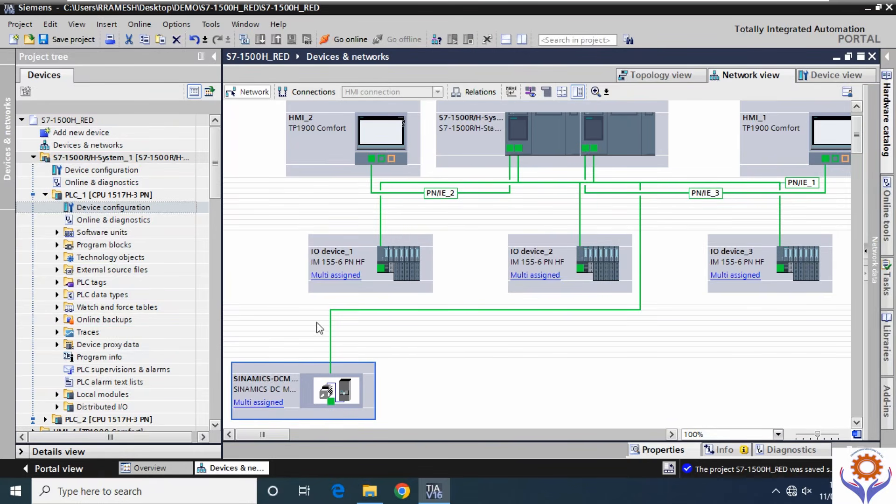
Open the SINAMICS drive's device view and examine its general properties and catalog information, including the GSD file entry.
left_click(342, 391)
double_click(343, 390)
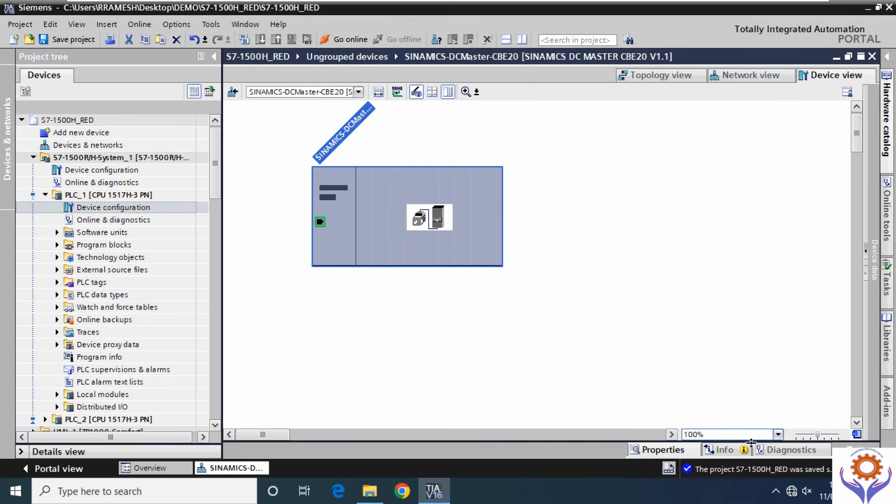
left_click_drag(663, 442, 676, 194)
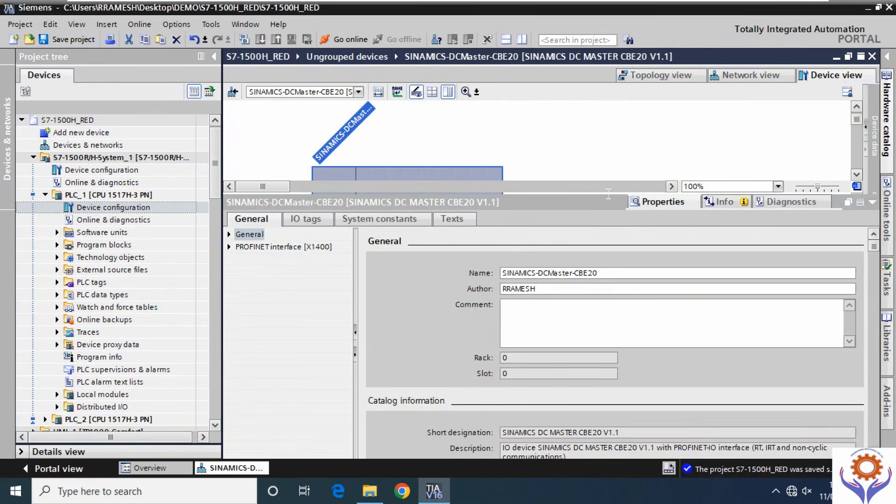
left_click(848, 202)
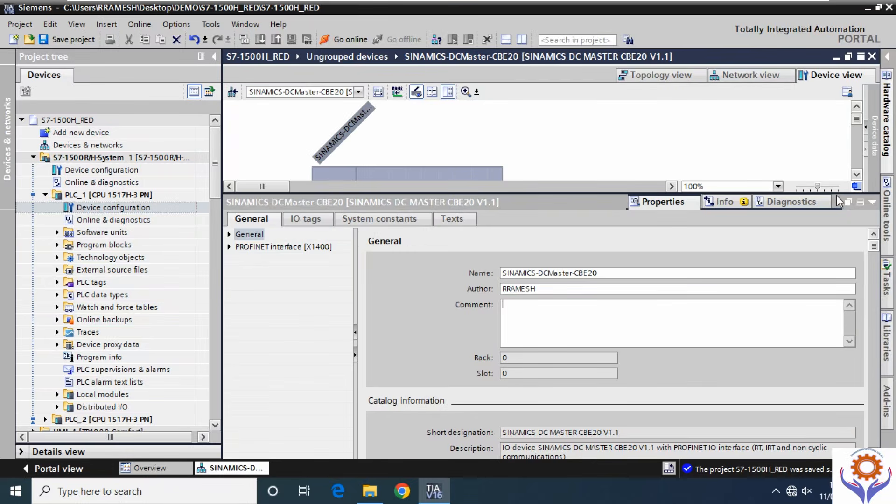
left_click_drag(836, 194, 810, 353)
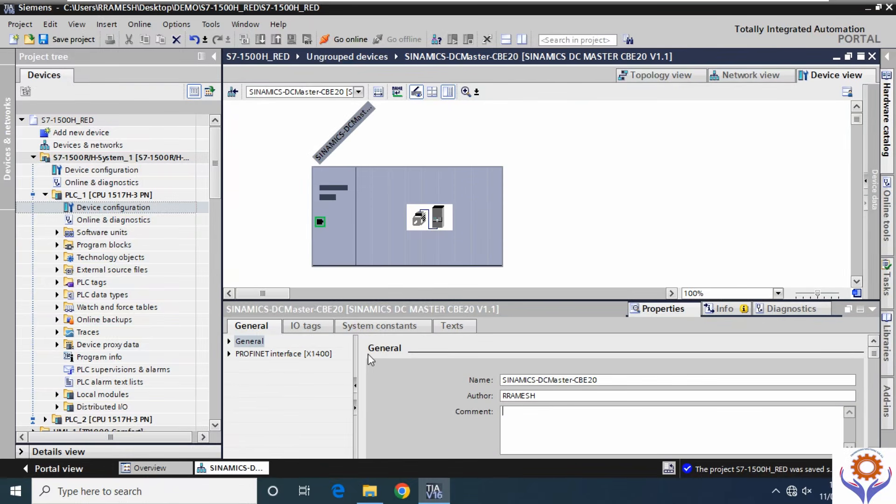
left_click(248, 341)
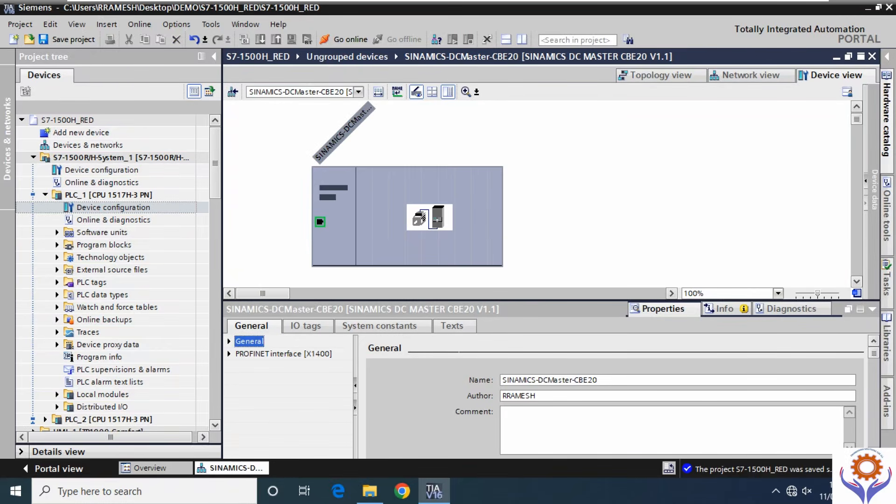
left_click(229, 341)
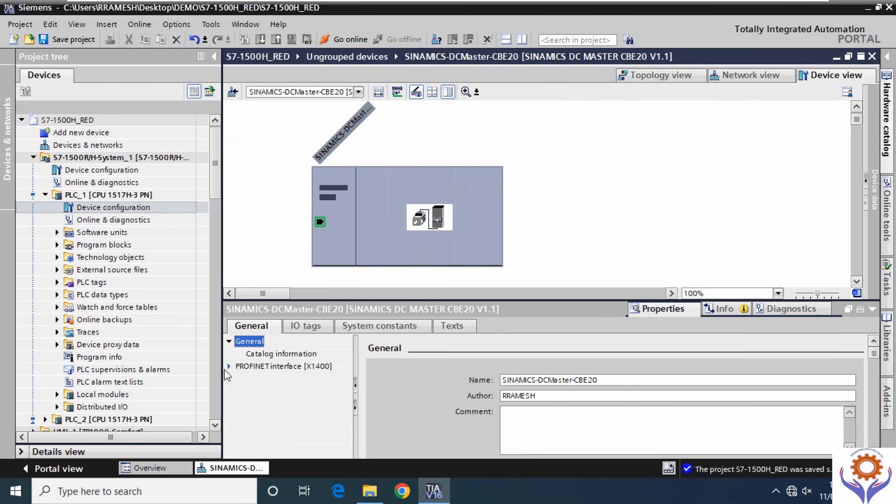
left_click(284, 354)
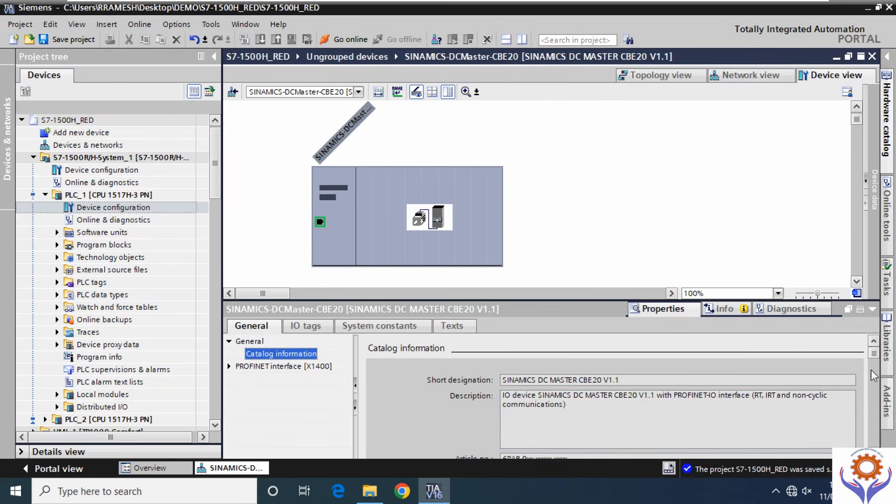
scroll(616, 396, "down", 3)
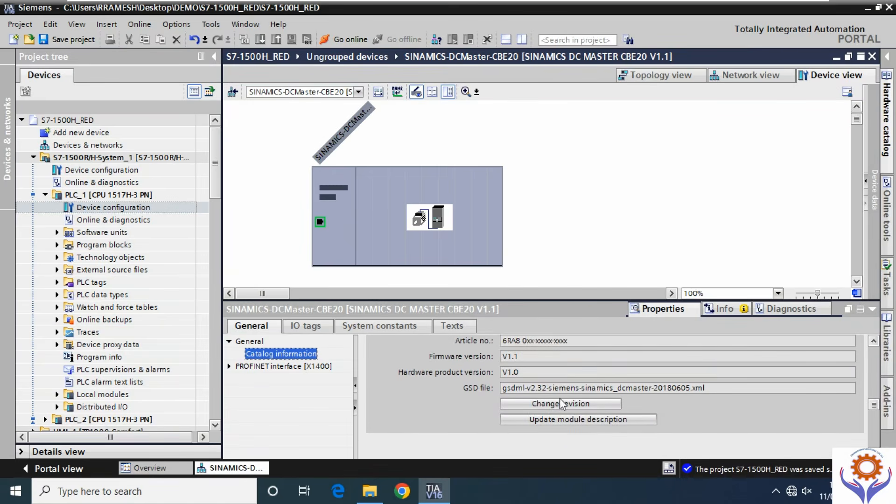
Examine the general settings and Ethernet addresses of the drive's PROFINET interface [X1400].
left_click(229, 366)
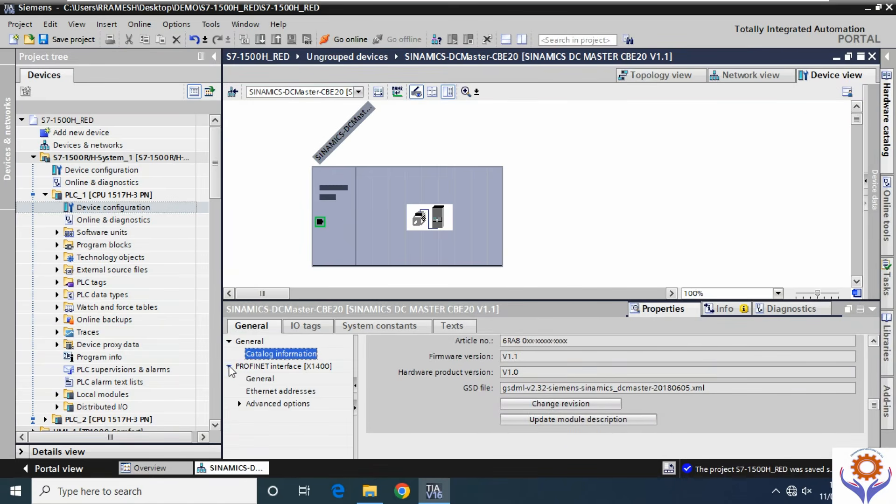
left_click(254, 379)
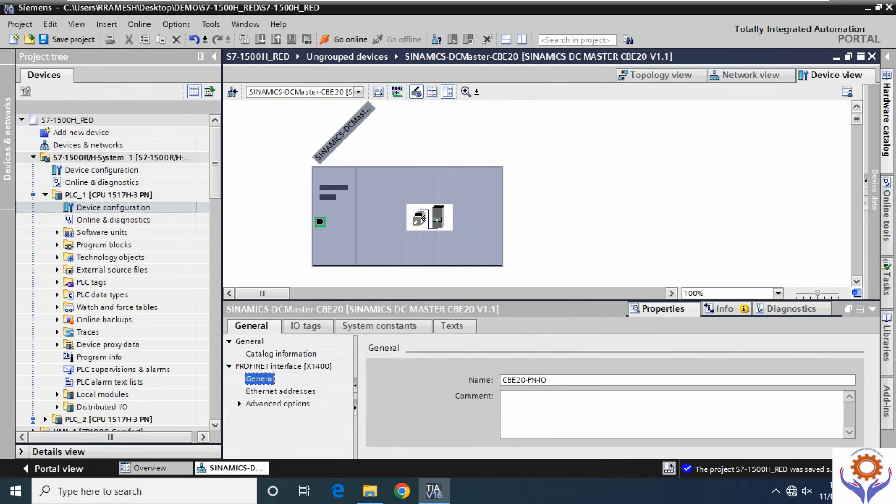
left_click(268, 393)
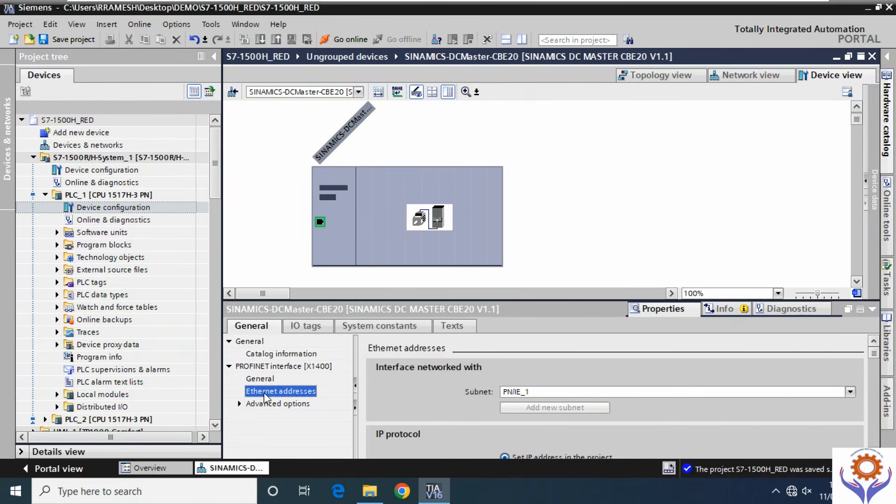
scroll(615, 396, "down", 5)
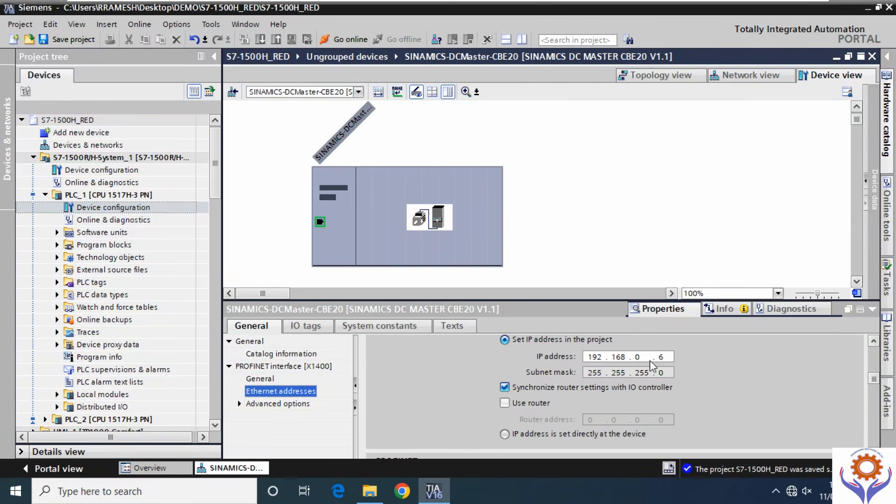
Examine the PROFINET interface's advanced options, covering interface options, real time settings and the Port 1 options.
left_click(239, 405)
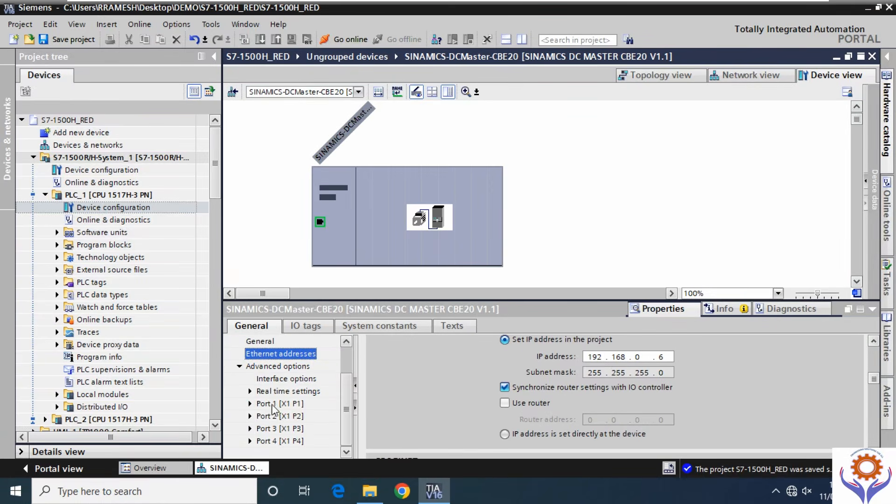
left_click(286, 380)
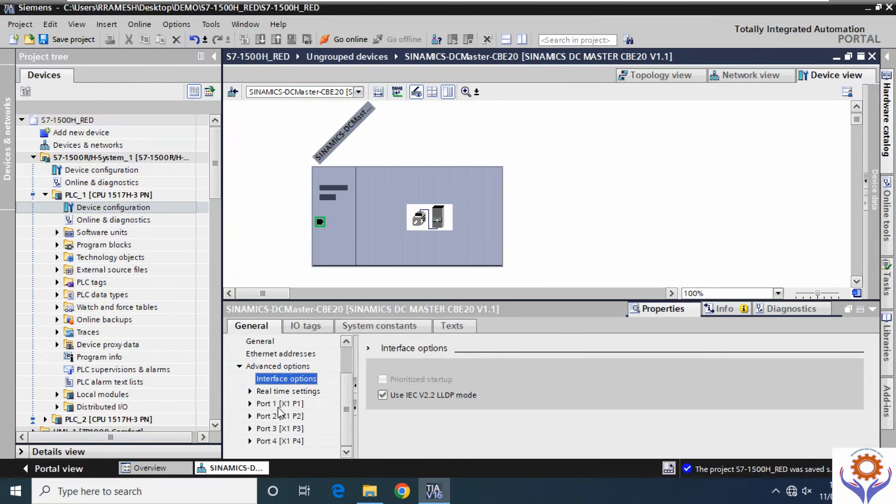
left_click(261, 391)
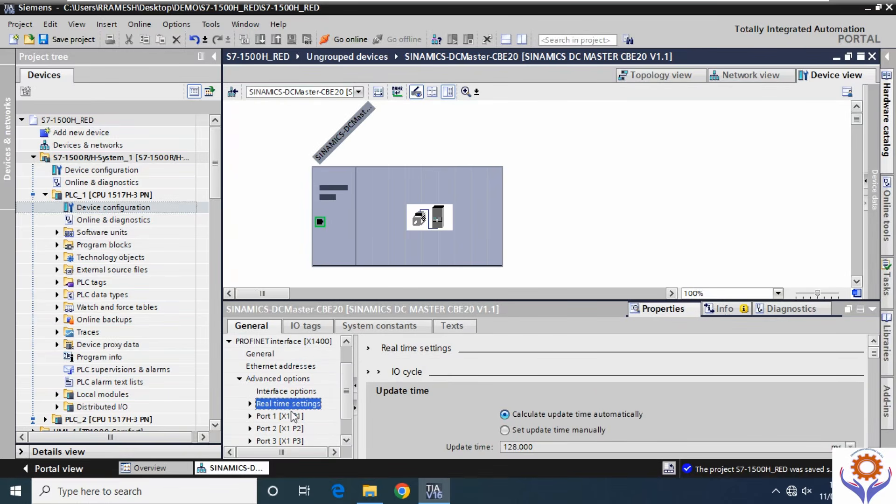
left_click(251, 417)
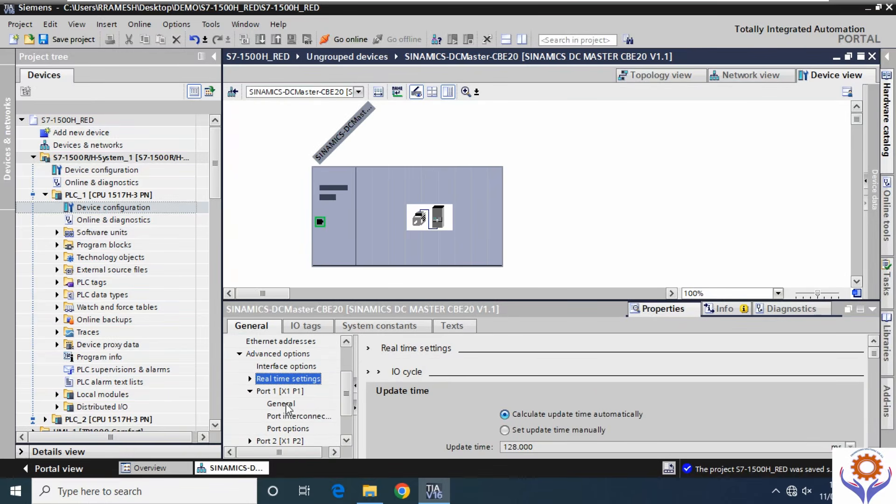
left_click(282, 404)
left_click(288, 428)
scroll(285, 420, "down", 3)
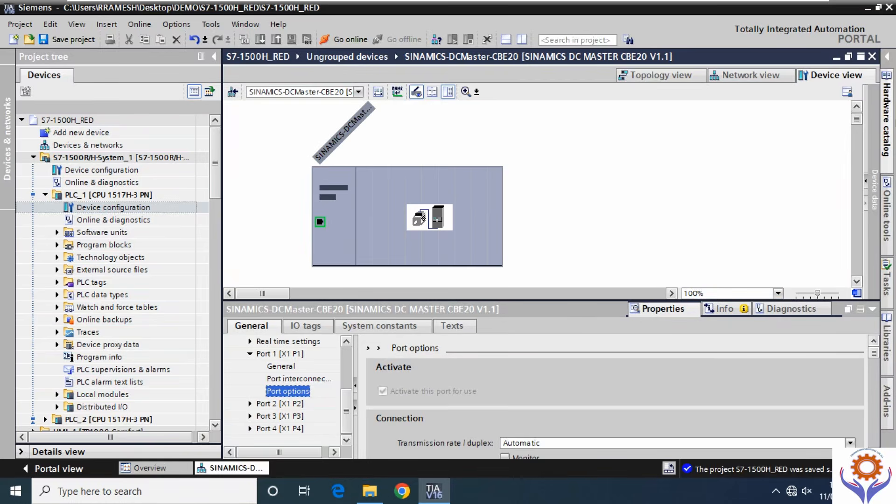
Review the drive's IO tags, system constants and texts, and return to the network view.
left_click(295, 330)
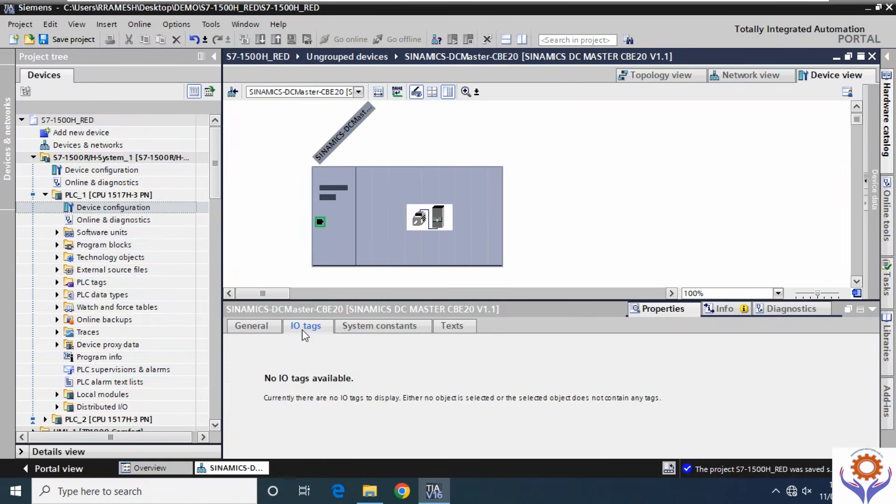
left_click(383, 325)
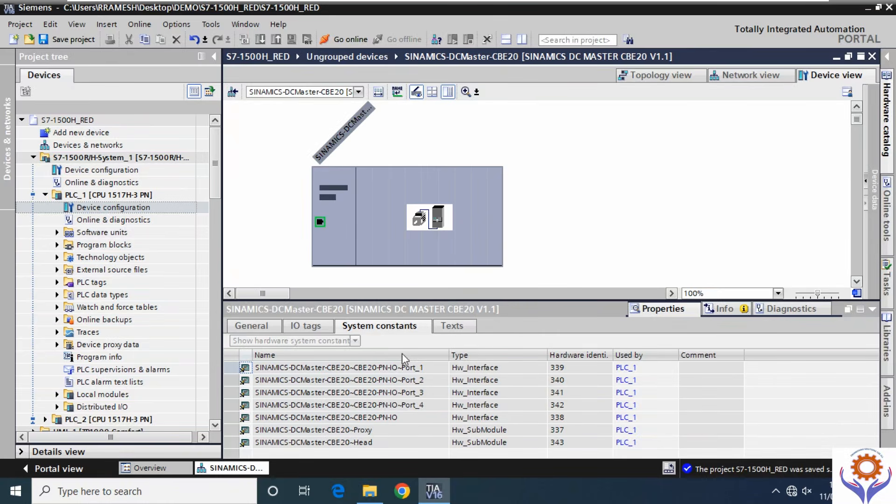
left_click(399, 369)
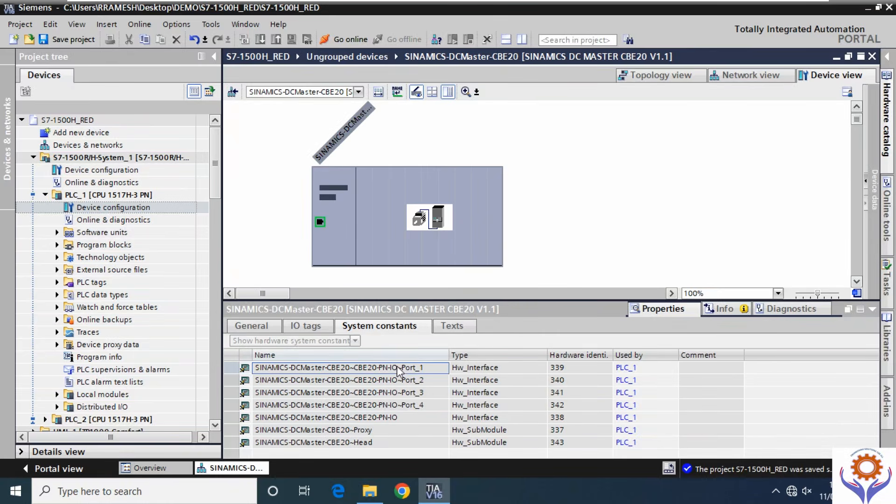
left_click(389, 380)
left_click(373, 417)
left_click(363, 442)
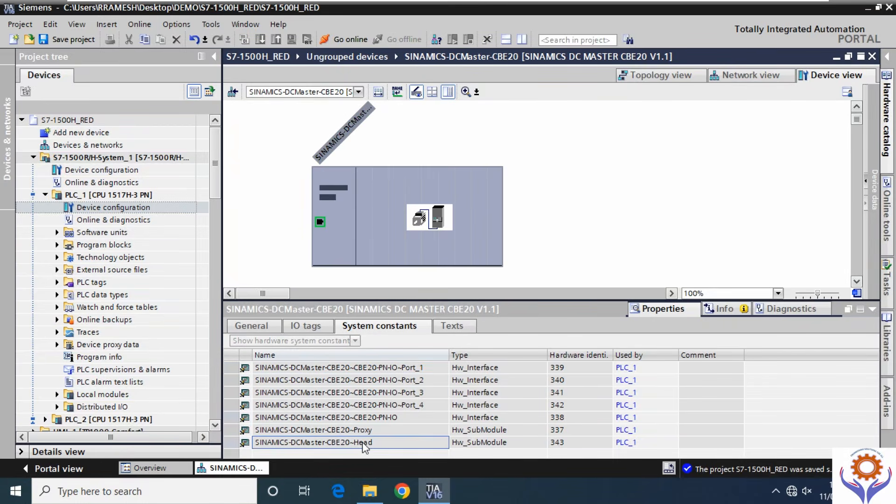
left_click(355, 429)
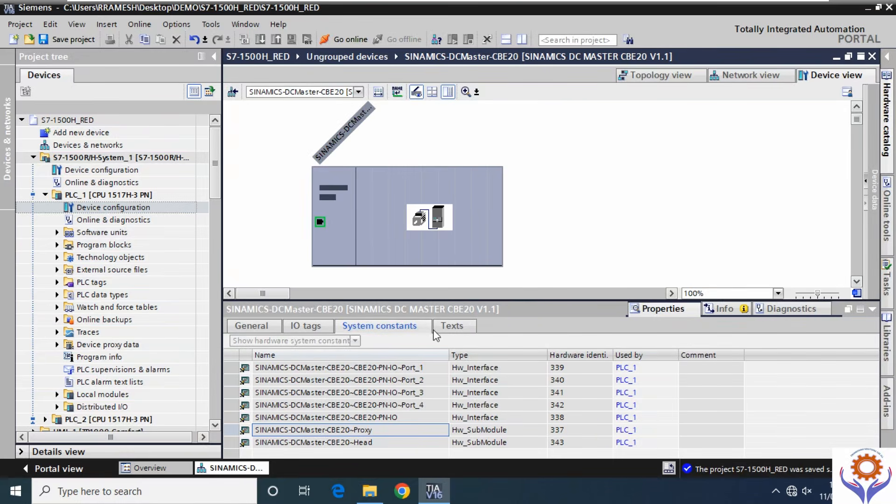
left_click(451, 326)
left_click(248, 327)
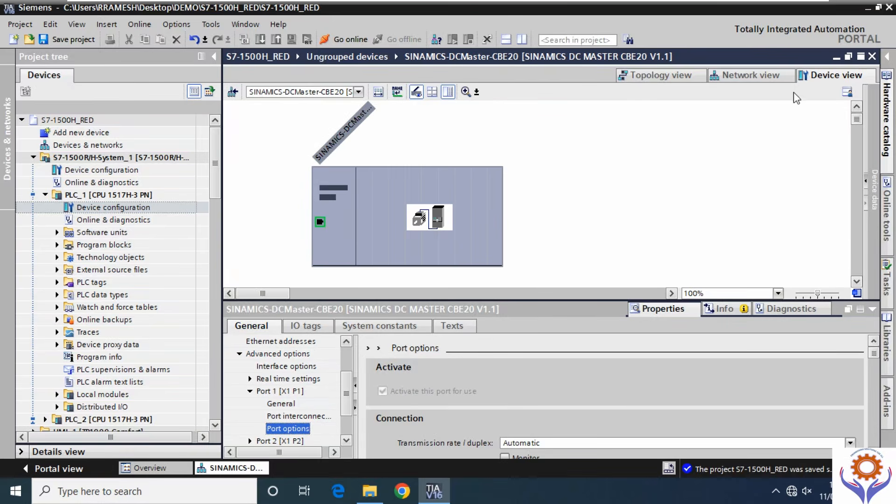
left_click(758, 77)
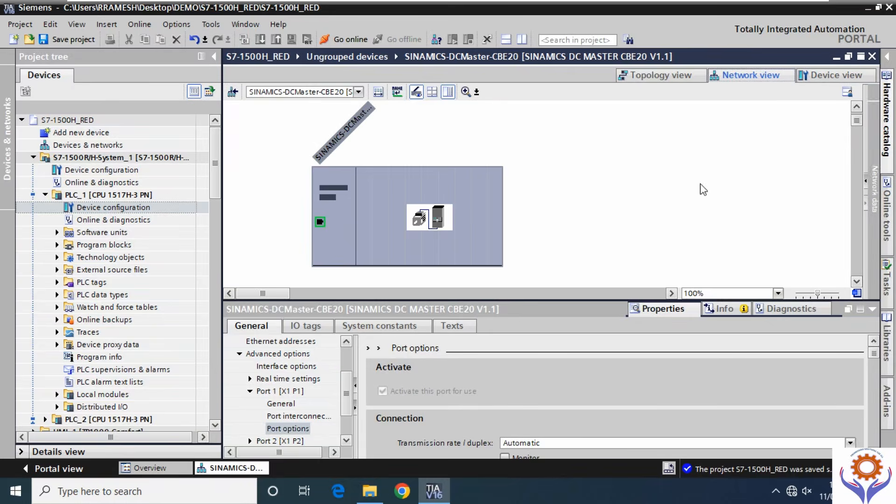
Compile the S7-1500R/H-System_1 hardware with a complete rebuild.
left_click(871, 310)
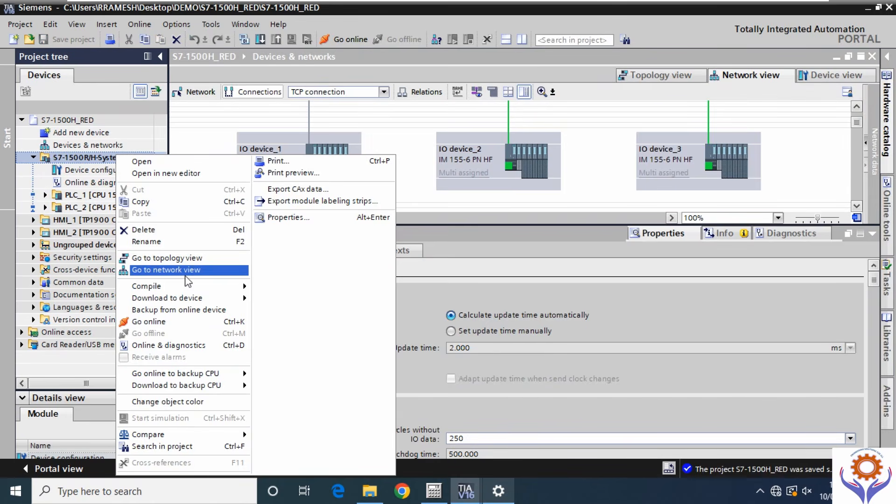
mouse_move(189, 289)
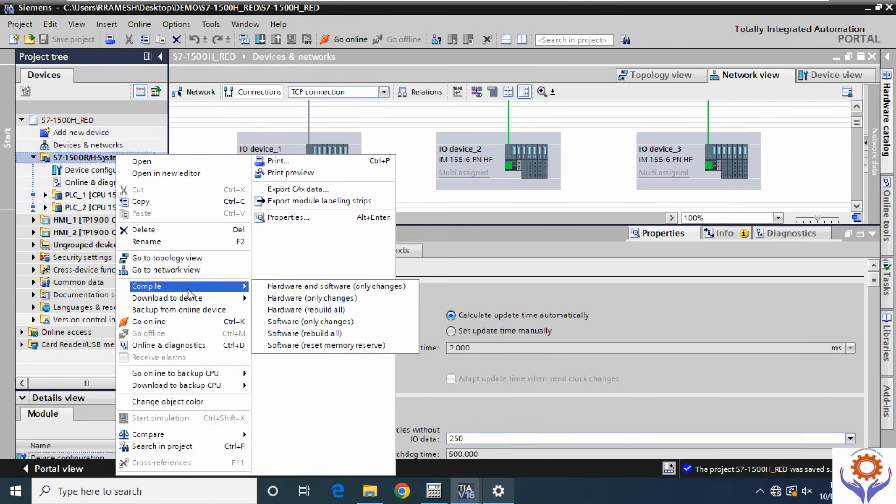
left_click(310, 311)
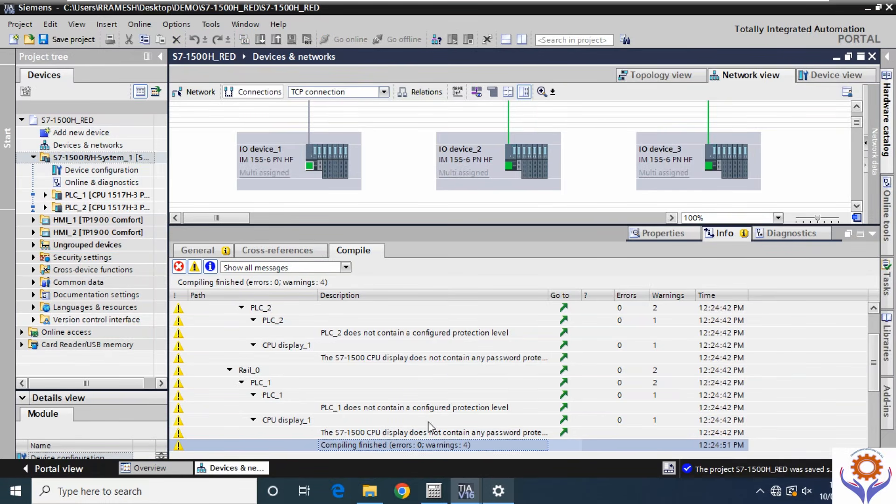
Open PLC_2's access level settings from its protection level compile message, and collapse the properties.
scroll(399, 364, "up", 1)
double_click(400, 370)
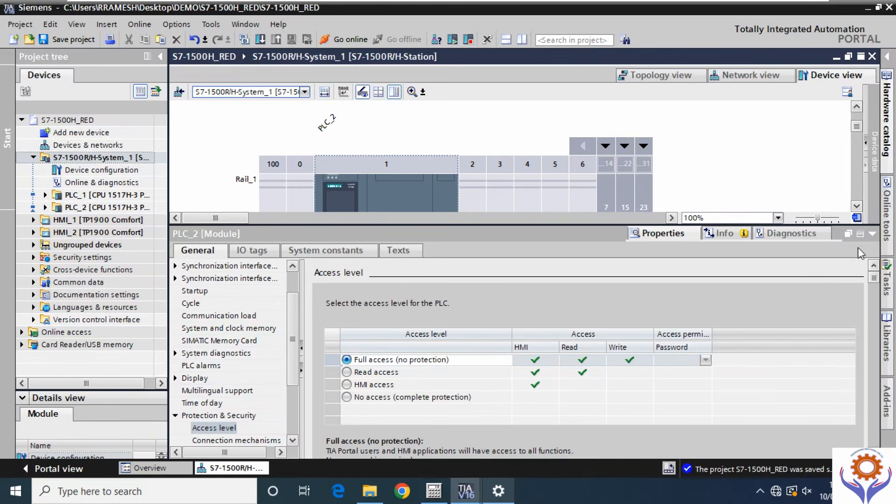
left_click(872, 233)
left_click(462, 286)
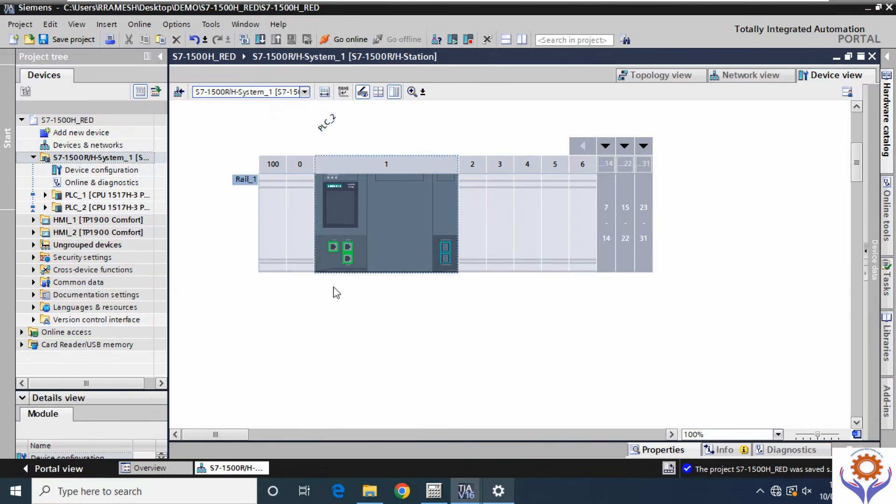
Compile the S7-1500R/H-System_1 software with a complete rebuild.
right_click(79, 160)
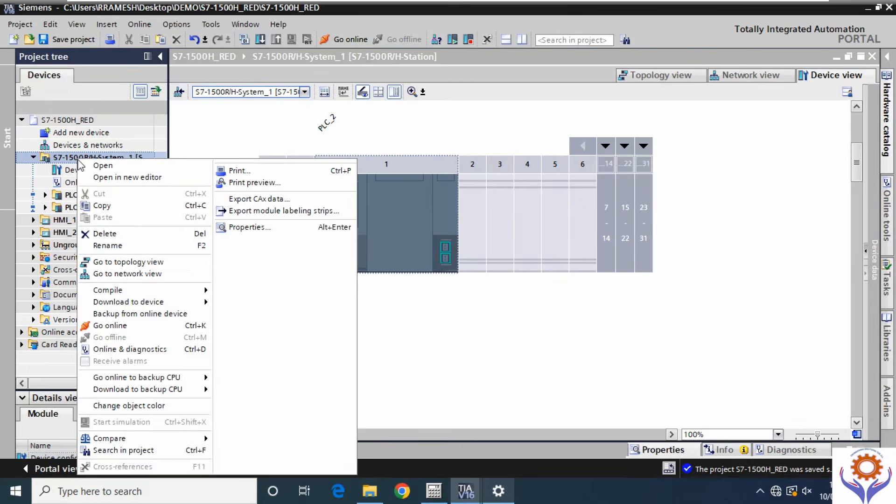
mouse_move(148, 292)
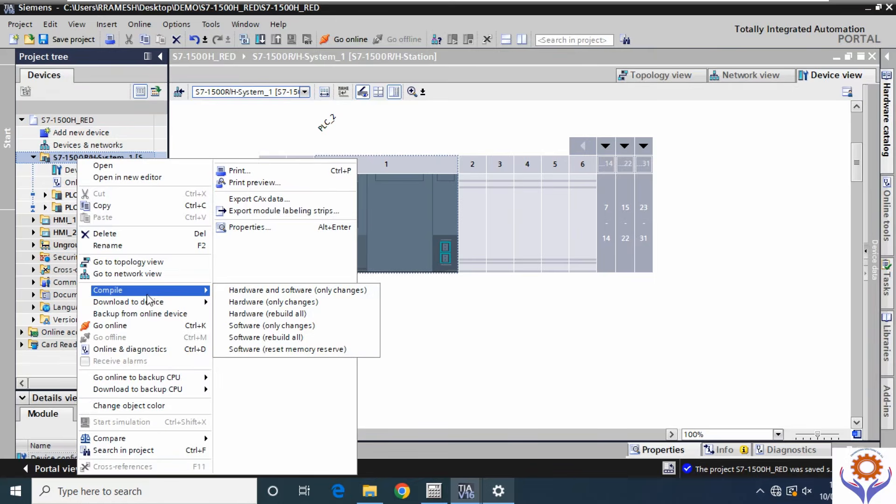
left_click(265, 337)
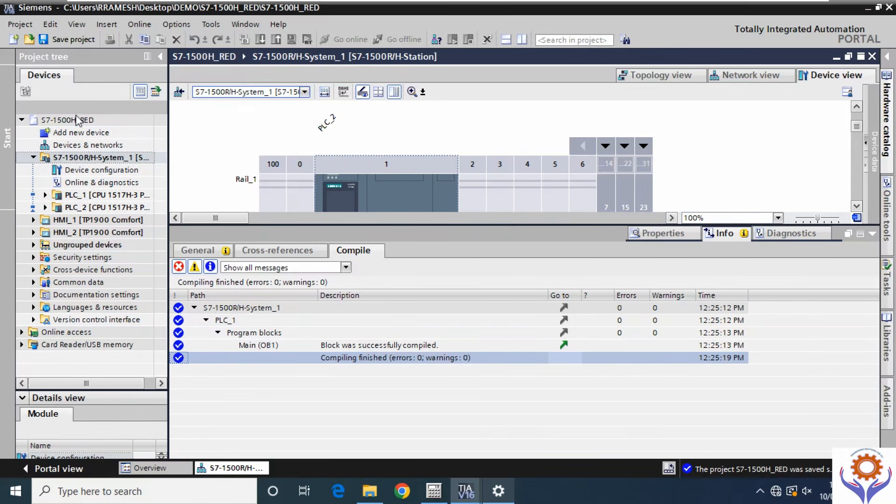
Start the simulation for PLC_1, accepting that other online interfaces are disabled, and minimize the simulator window.
left_click(87, 158)
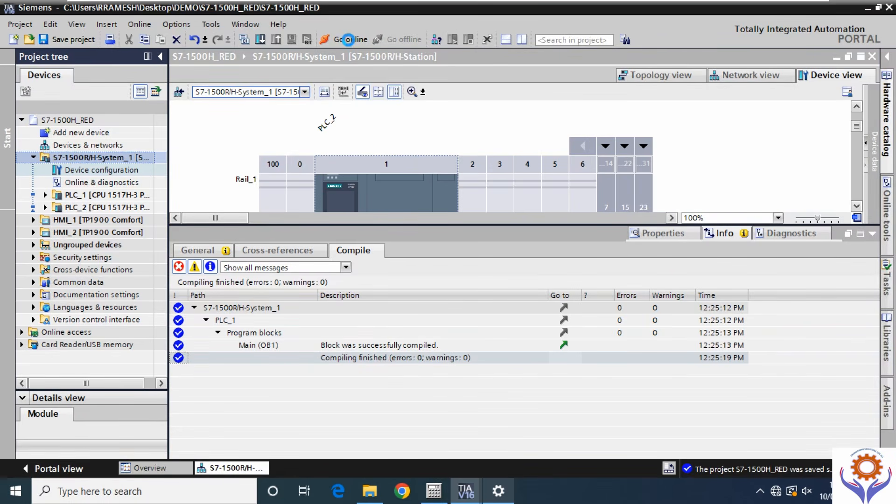
left_click(74, 196)
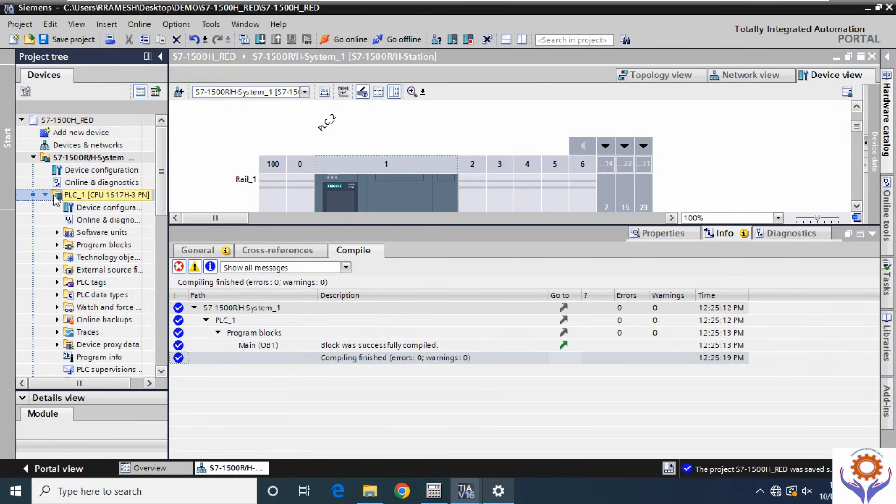
left_click(46, 195)
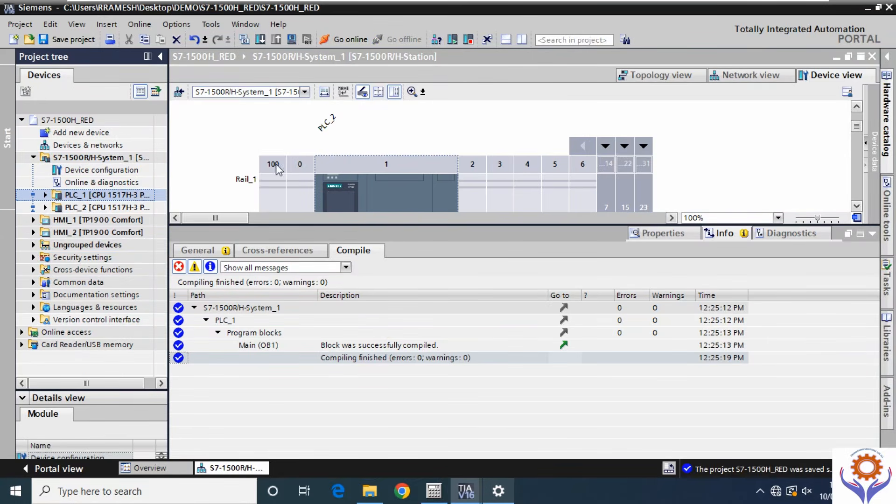
left_click(292, 40)
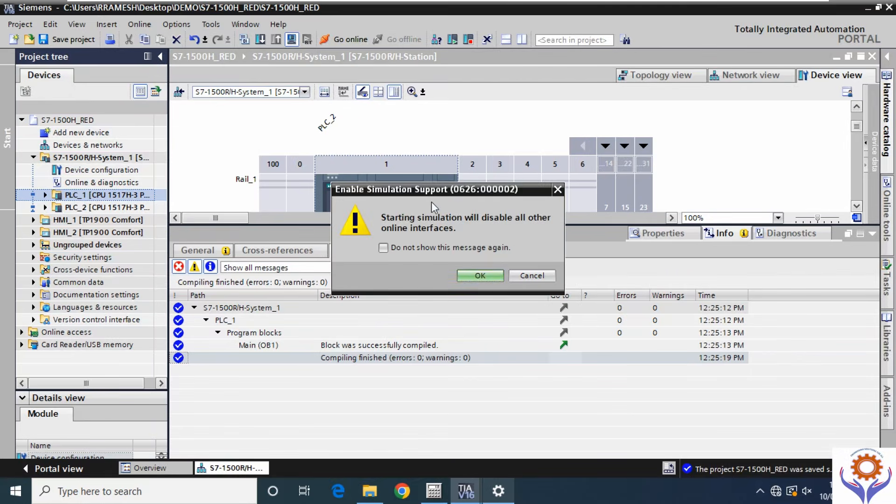
left_click(484, 276)
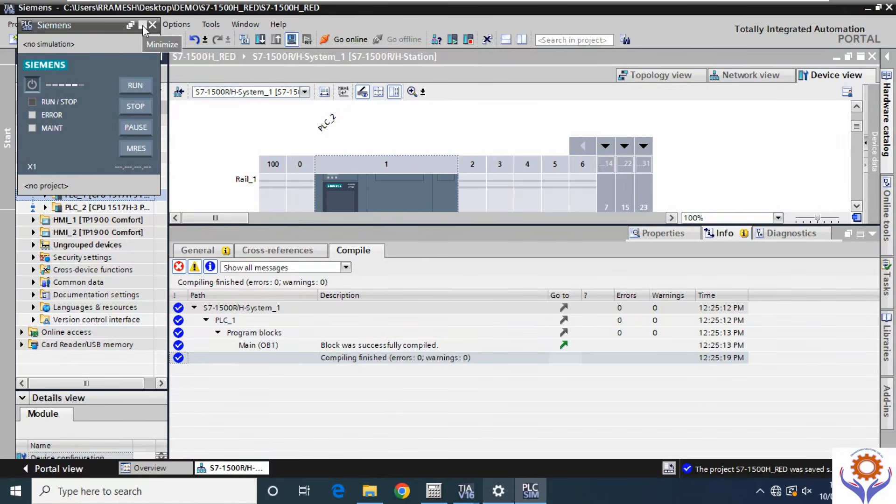
left_click(141, 25)
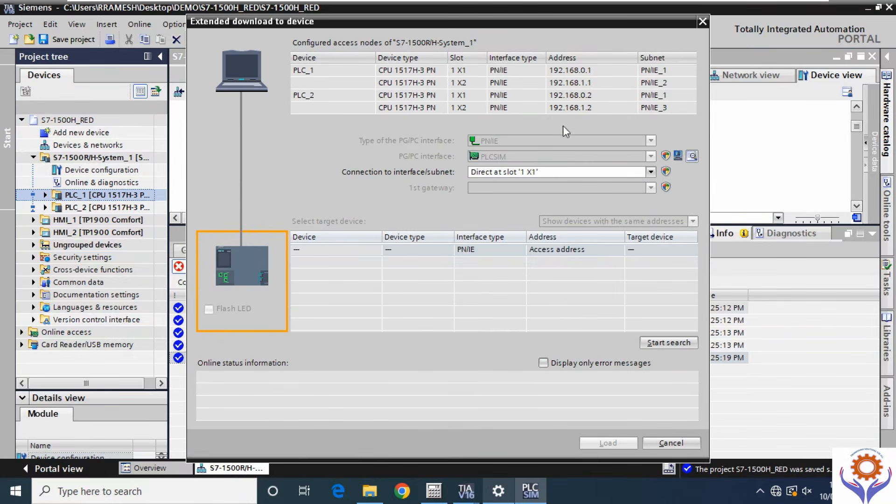
In the extended download to the redundant system, set the connection subnet to PN/IE_1 and search for target devices.
left_click(649, 172)
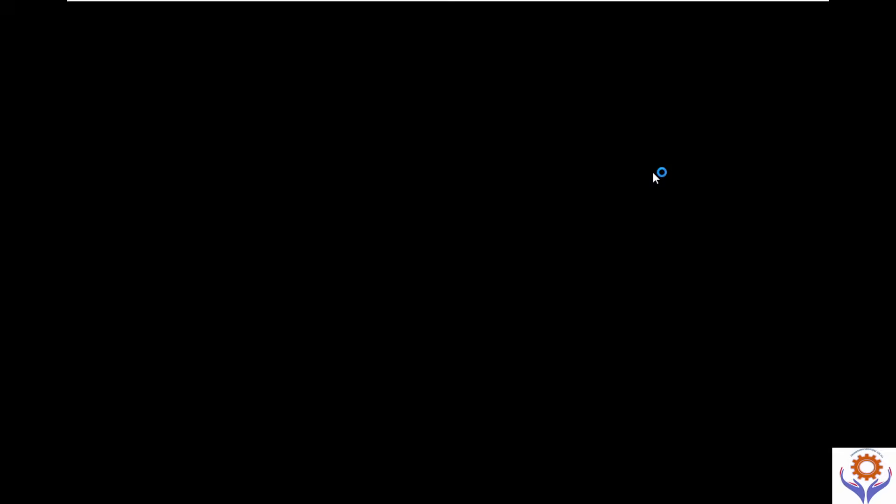
left_click(484, 208)
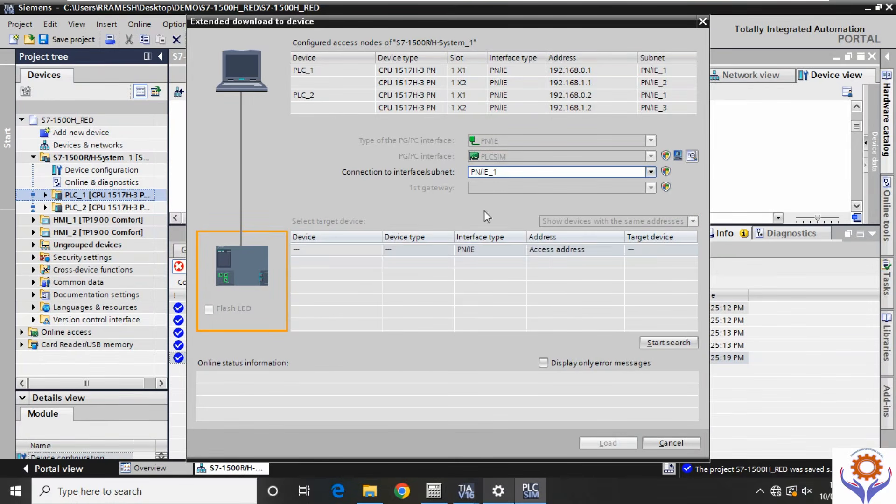
left_click(661, 341)
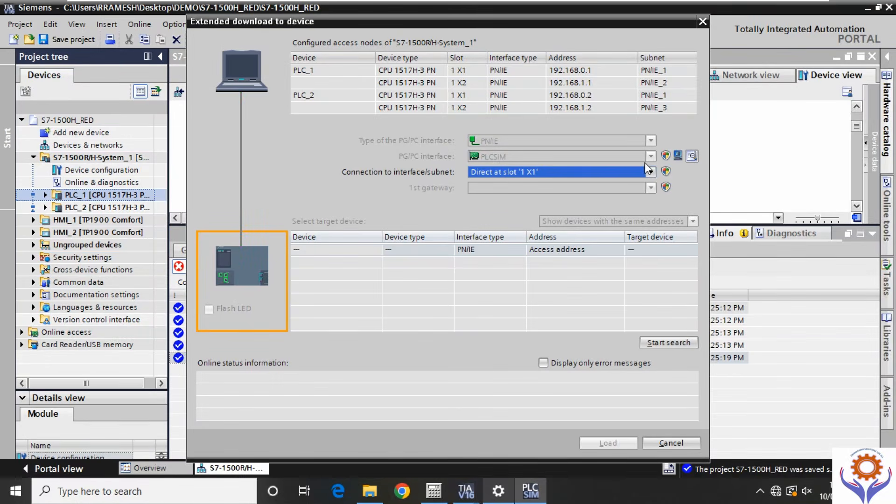
left_click(648, 172)
left_click(648, 172)
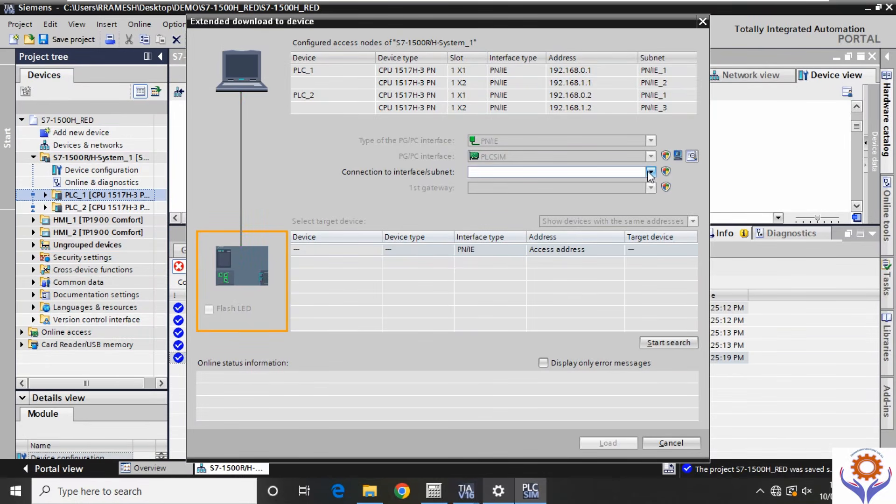
left_click(650, 172)
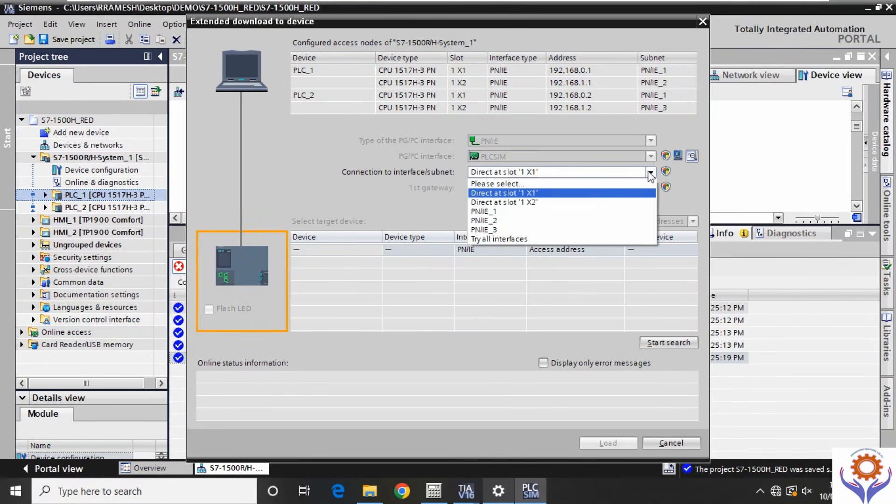
left_click(483, 211)
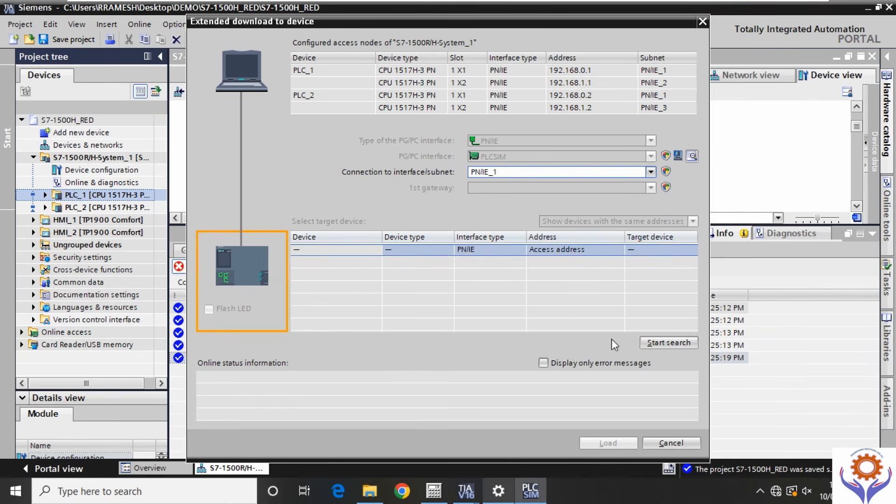
left_click(660, 340)
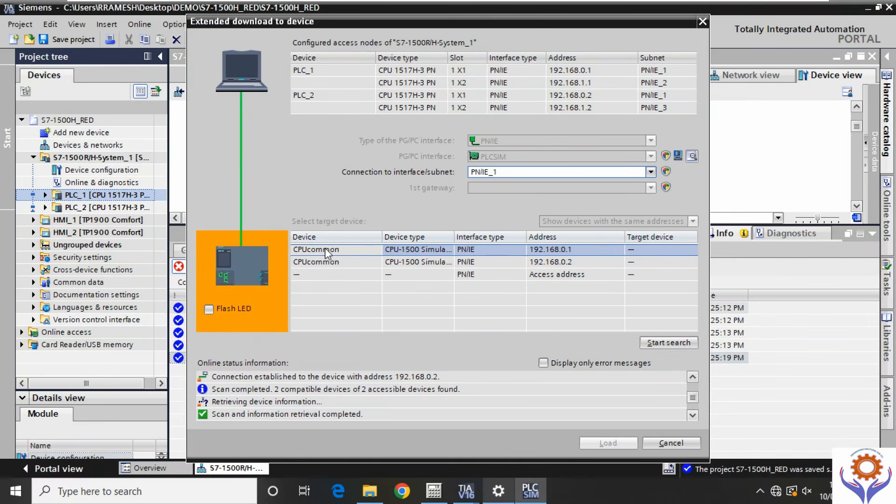
Try selecting the simulated CPUs at 192.168.0.1 and 192.168.0.2 as download targets, and cancel the extended download.
left_click(463, 249)
left_click(425, 263)
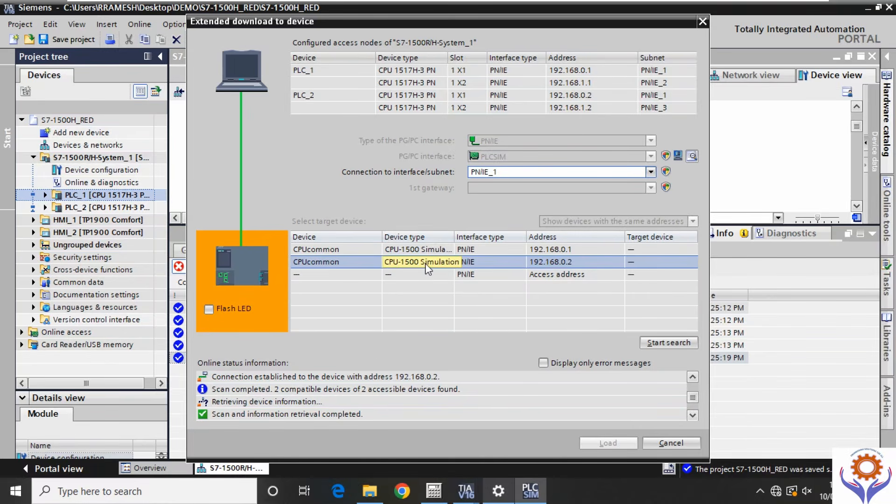
left_click(418, 273)
left_click(420, 260)
left_click(419, 250)
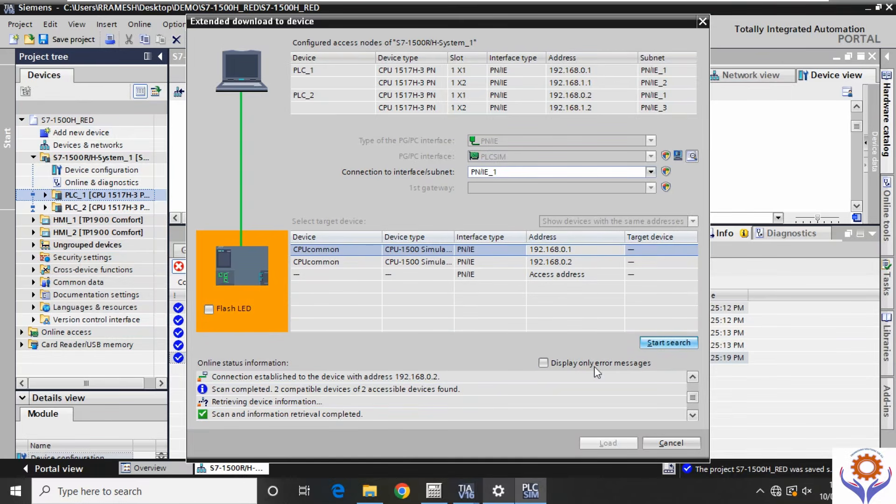
left_click(209, 309)
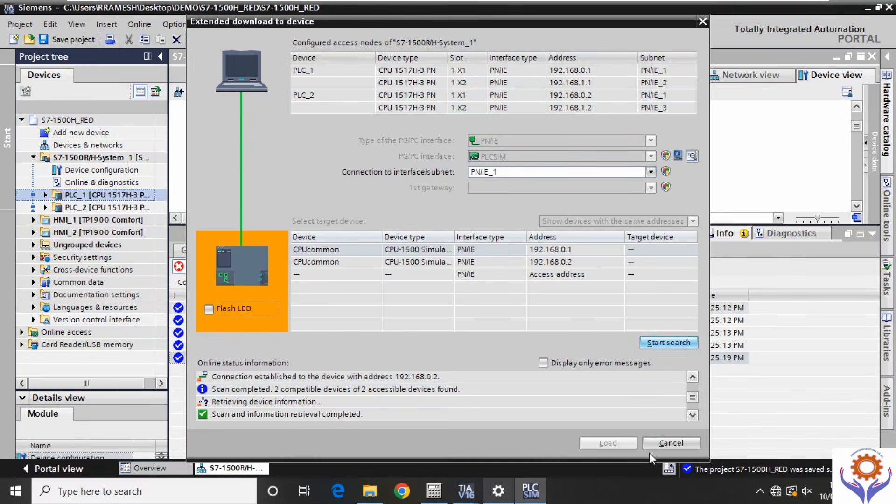
left_click(664, 443)
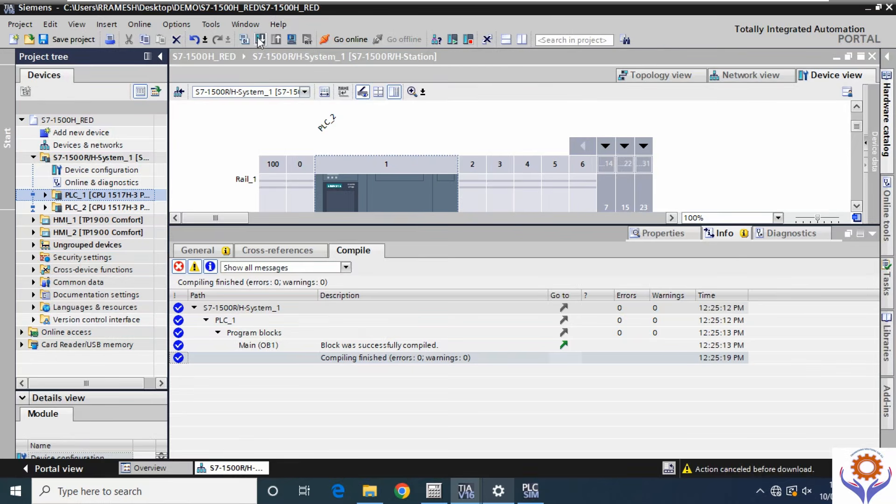
Restart the download to the device and search for target devices through the connection Direct at slot '1 X1'.
left_click(260, 41)
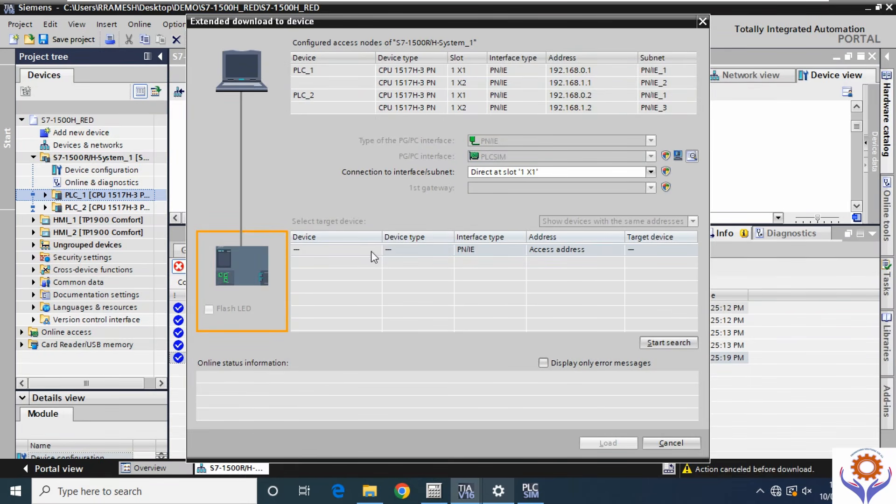
left_click(526, 173)
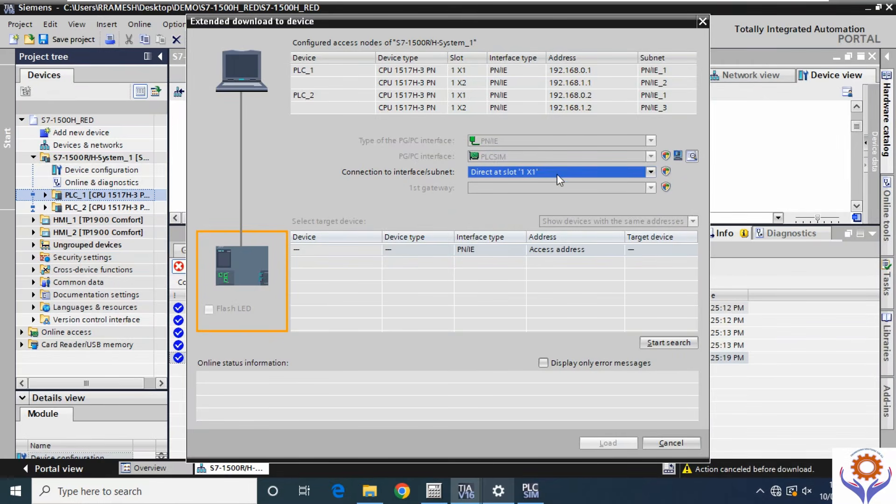
left_click(650, 172)
left_click(650, 172)
left_click(651, 172)
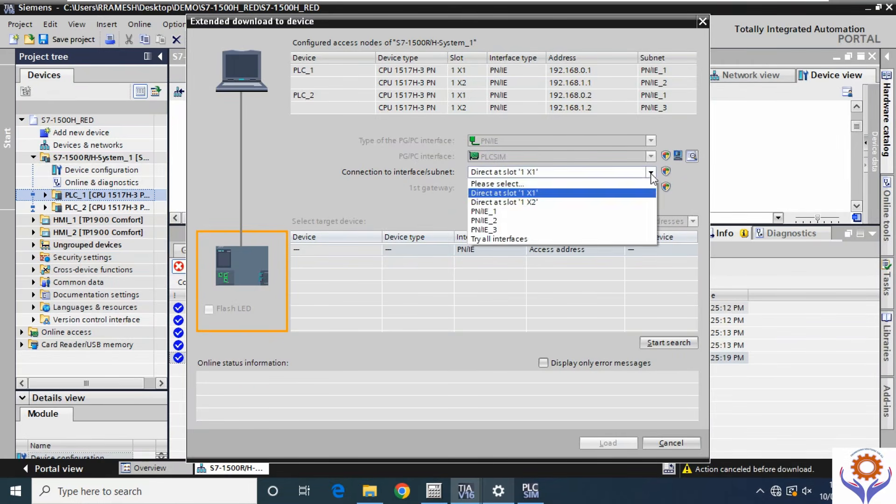
left_click(651, 172)
left_click(650, 172)
left_click(650, 173)
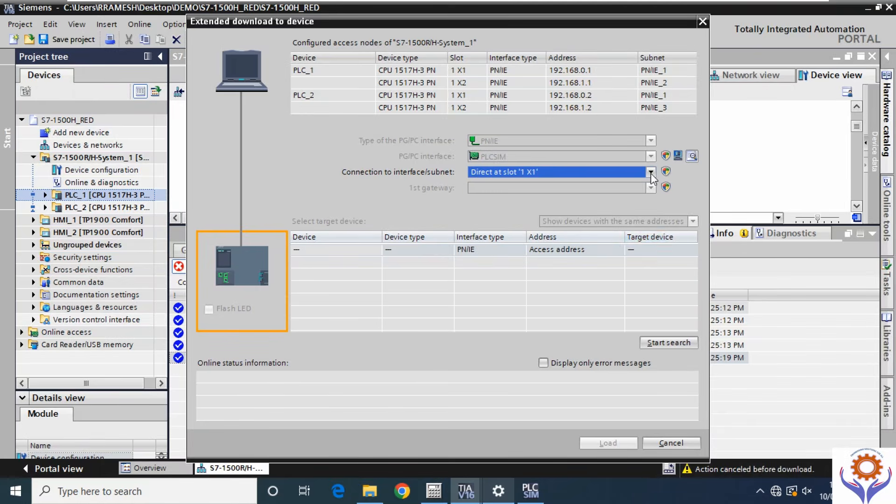
left_click(671, 342)
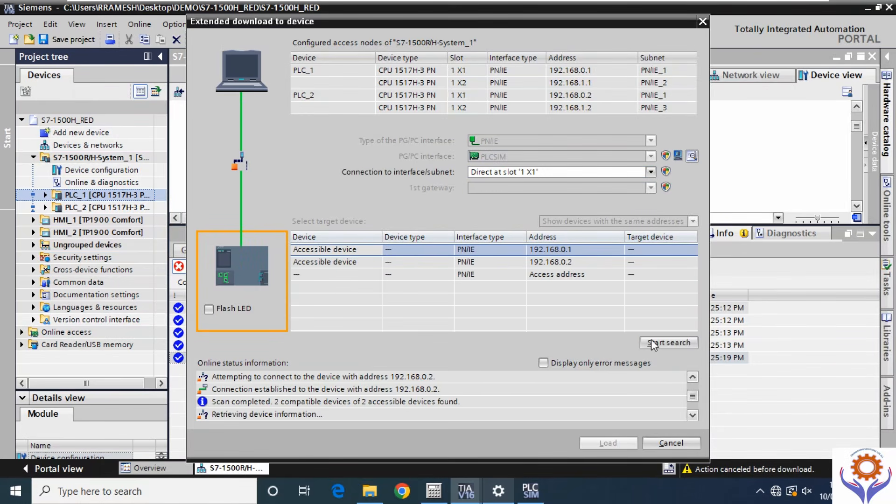
Examine the simulated CPUs at 192.168.0.2 and 192.168.0.1 and the online status information, including its error-only display.
left_click(481, 261)
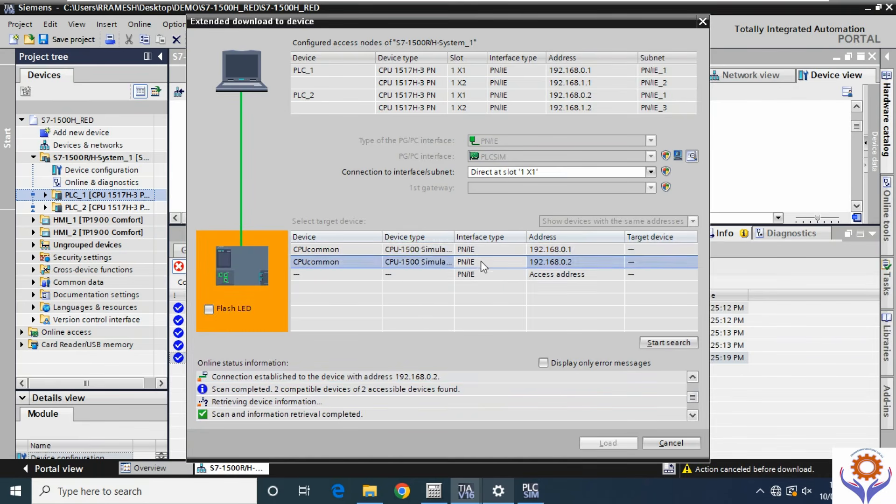
left_click(467, 252)
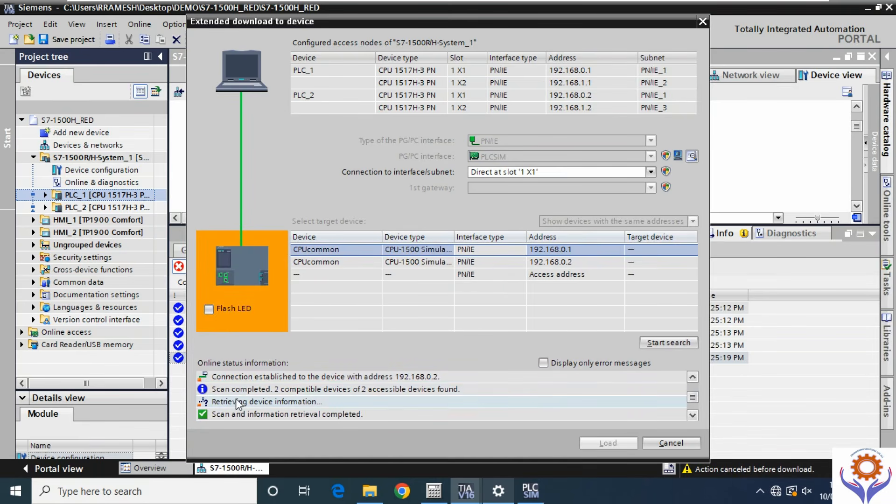
left_click(255, 403)
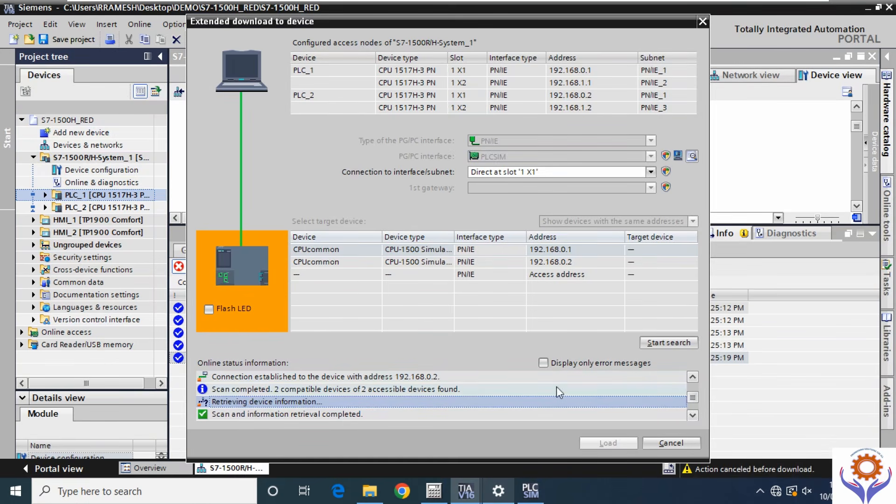
left_click(543, 363)
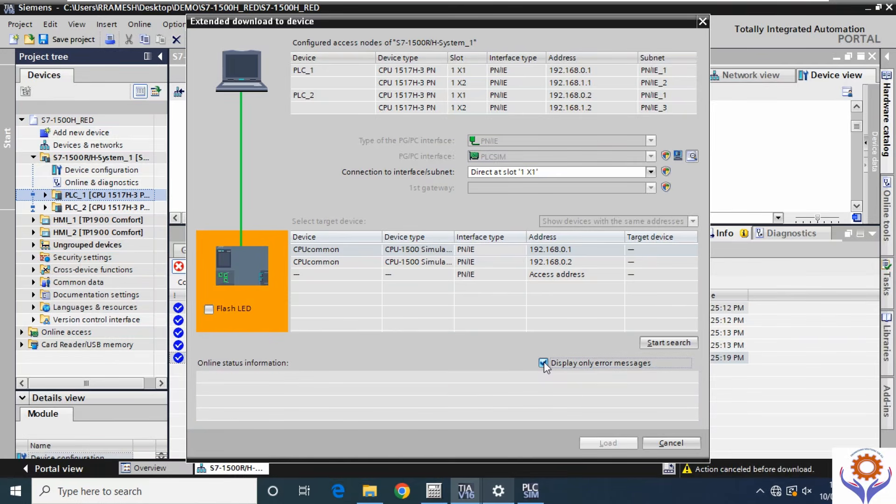
left_click(544, 363)
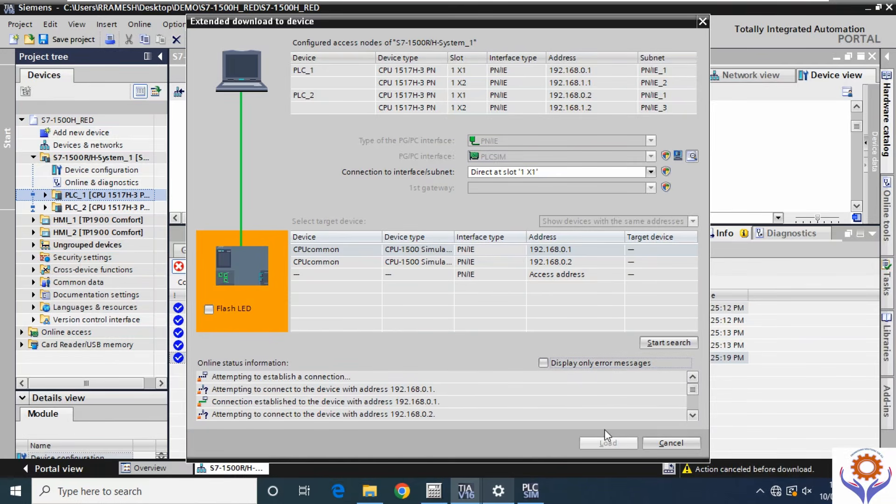
Try again to choose the simulated CPU at 192.168.0.1 or 192.168.0.2 as the target, and leave the extended download.
left_click(556, 251)
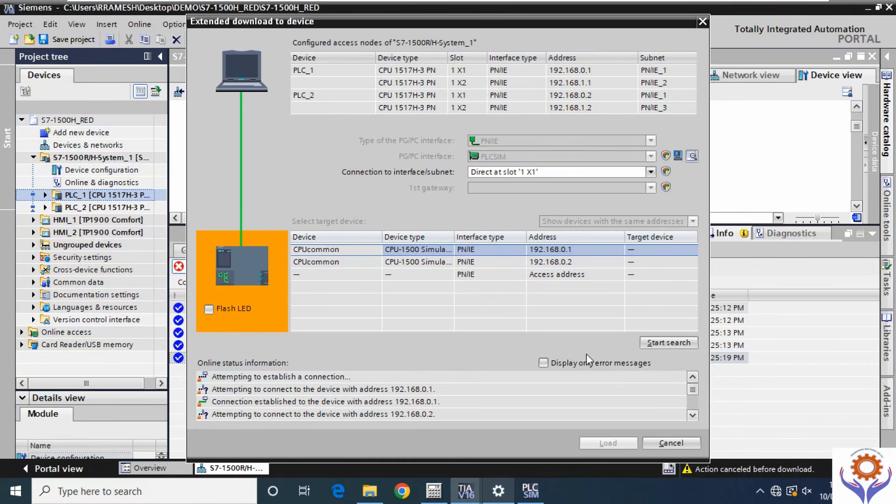
left_click(391, 263)
left_click(346, 248)
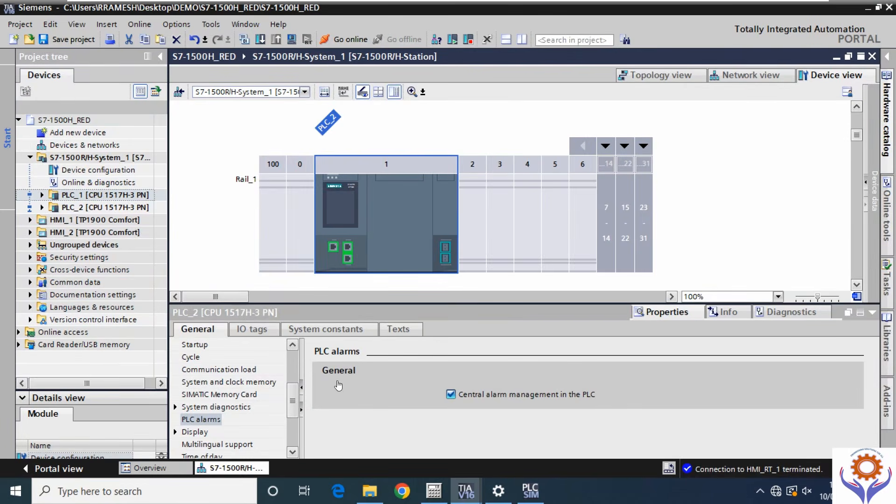
Go online with PLC_1, switch to S7-PLCSIM V16, and maximize its window, acknowledging the licence warning.
left_click(329, 42)
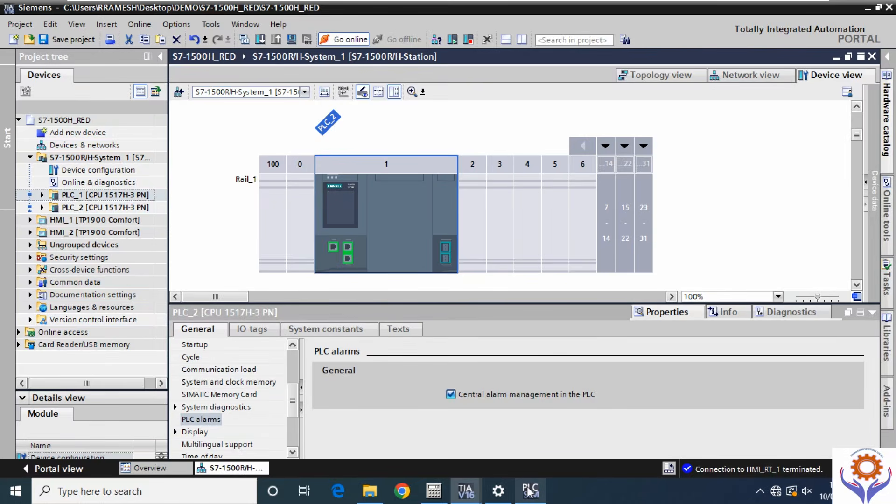
mouse_move(530, 494)
left_click(530, 434)
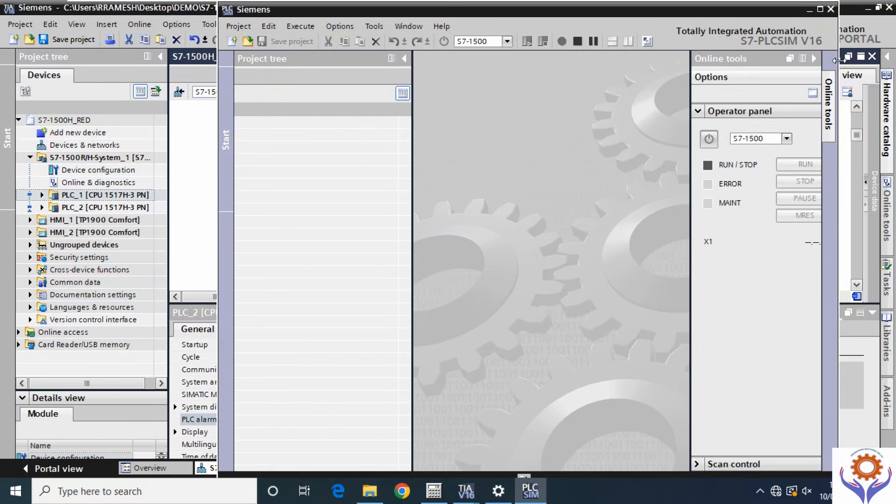
left_click_drag(839, 57, 858, 57)
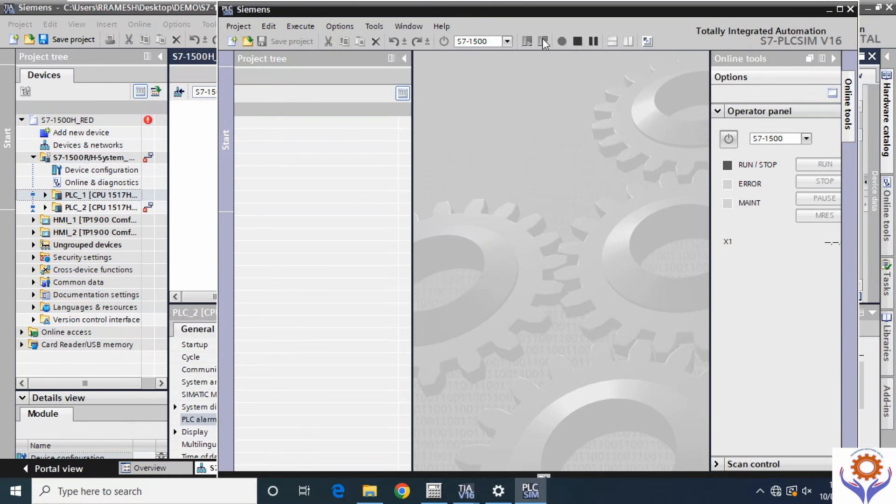
double_click(569, 10)
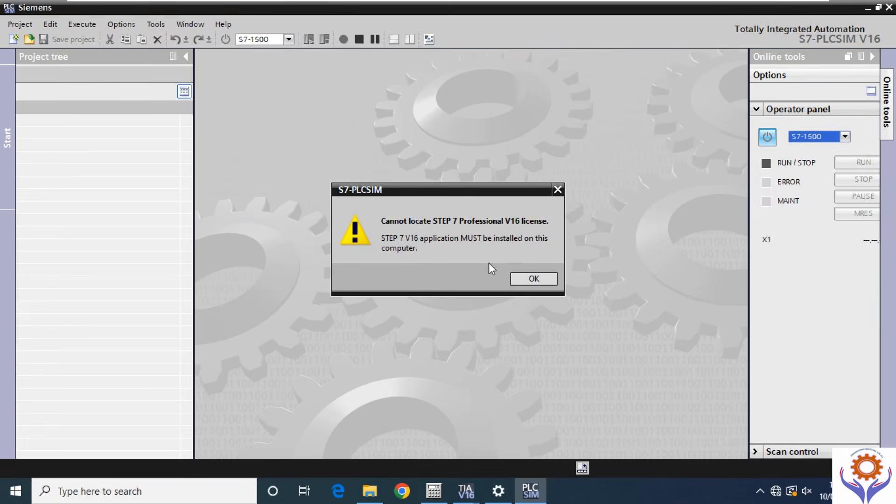
left_click(532, 279)
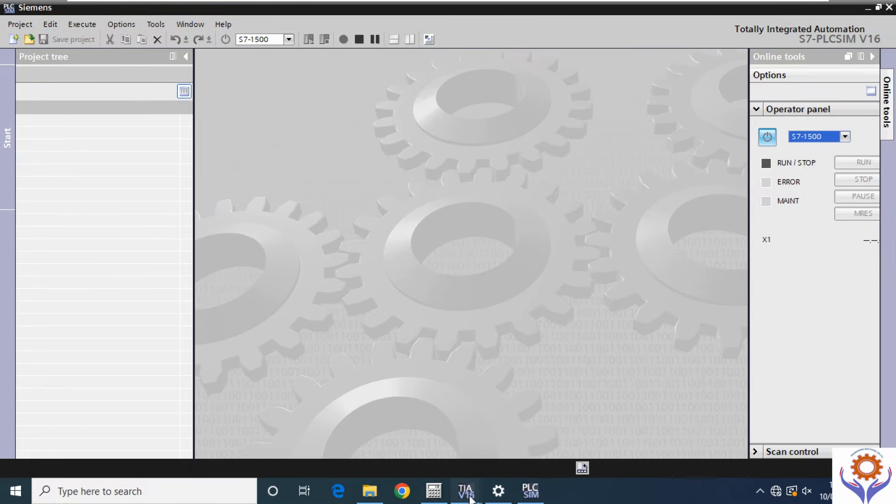
Switch back to the S7-1500H_RED project in TIA Portal and go online with S7-1500R/H-System_1.
mouse_move(471, 496)
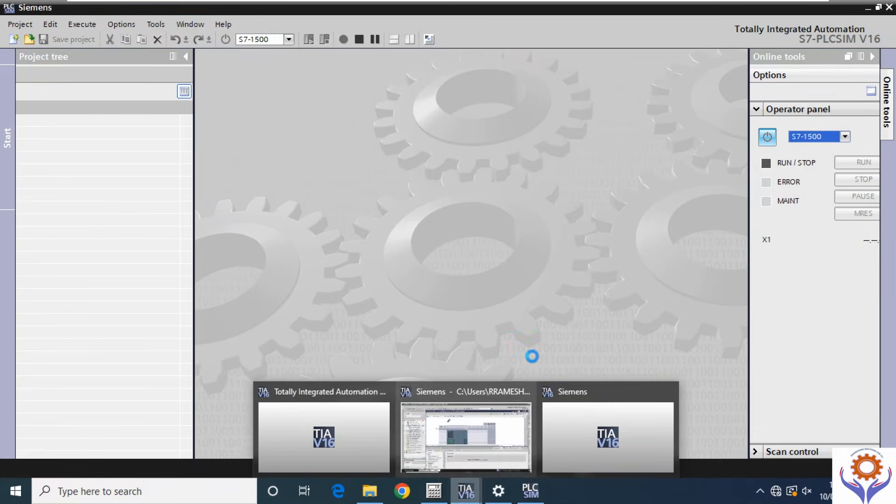
left_click(523, 469)
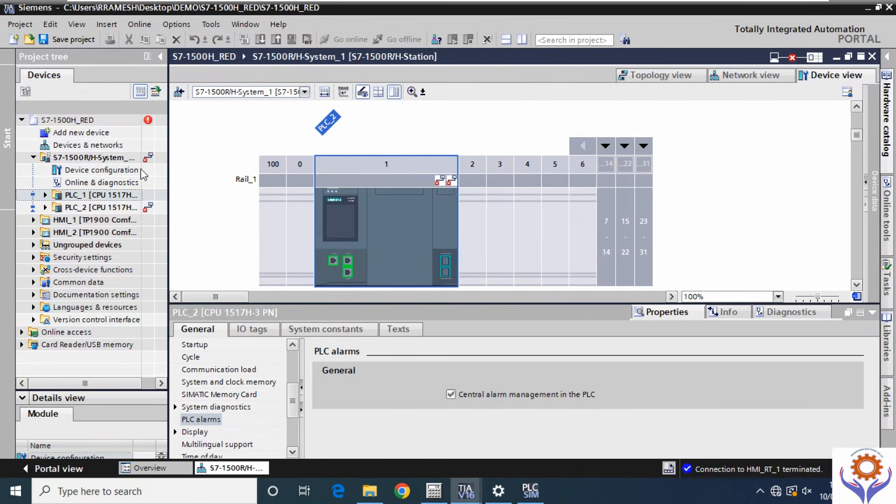
left_click(404, 181)
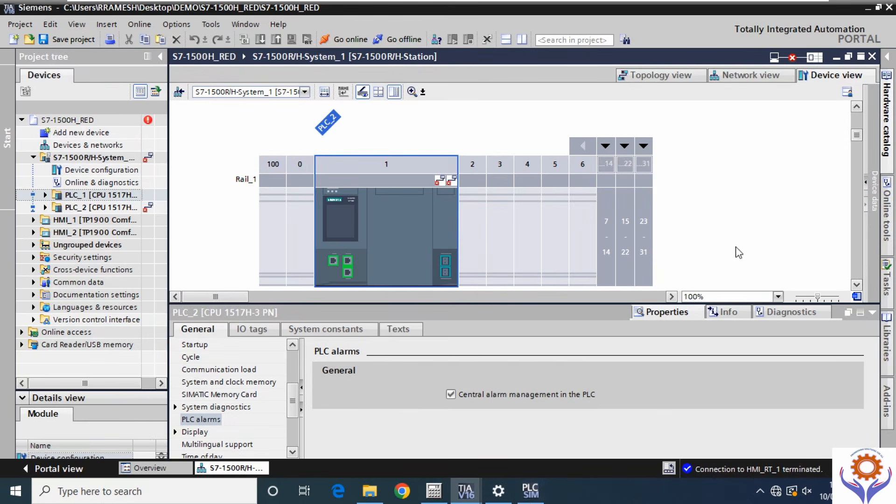
left_click(784, 60)
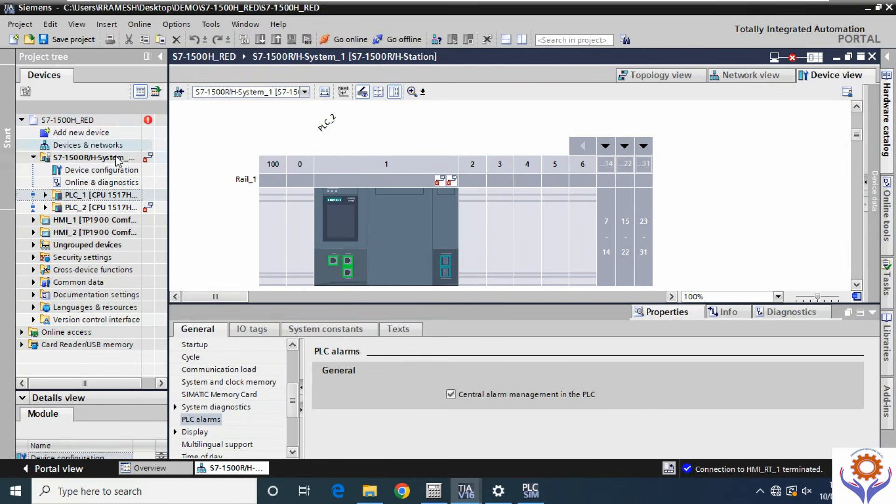
left_click(93, 157)
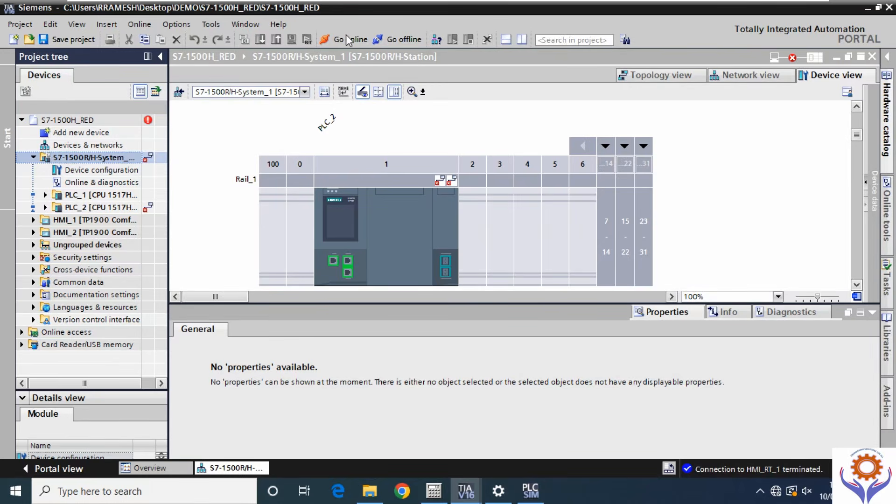
left_click(330, 40)
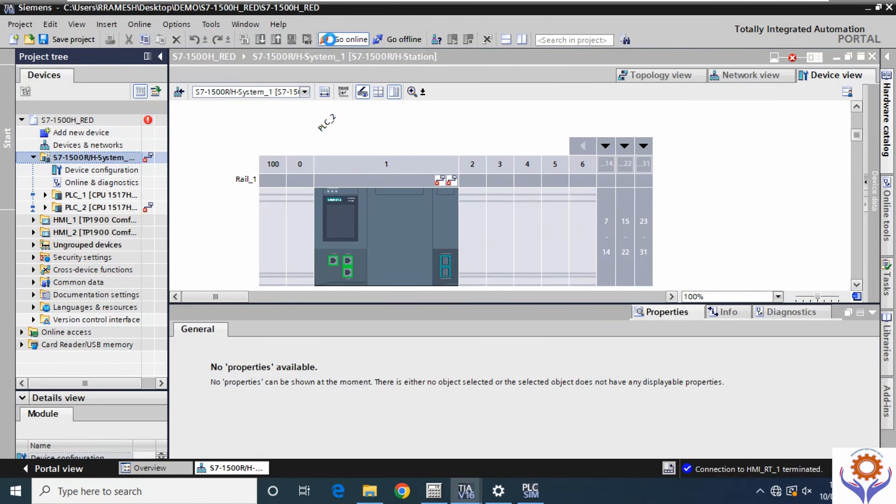